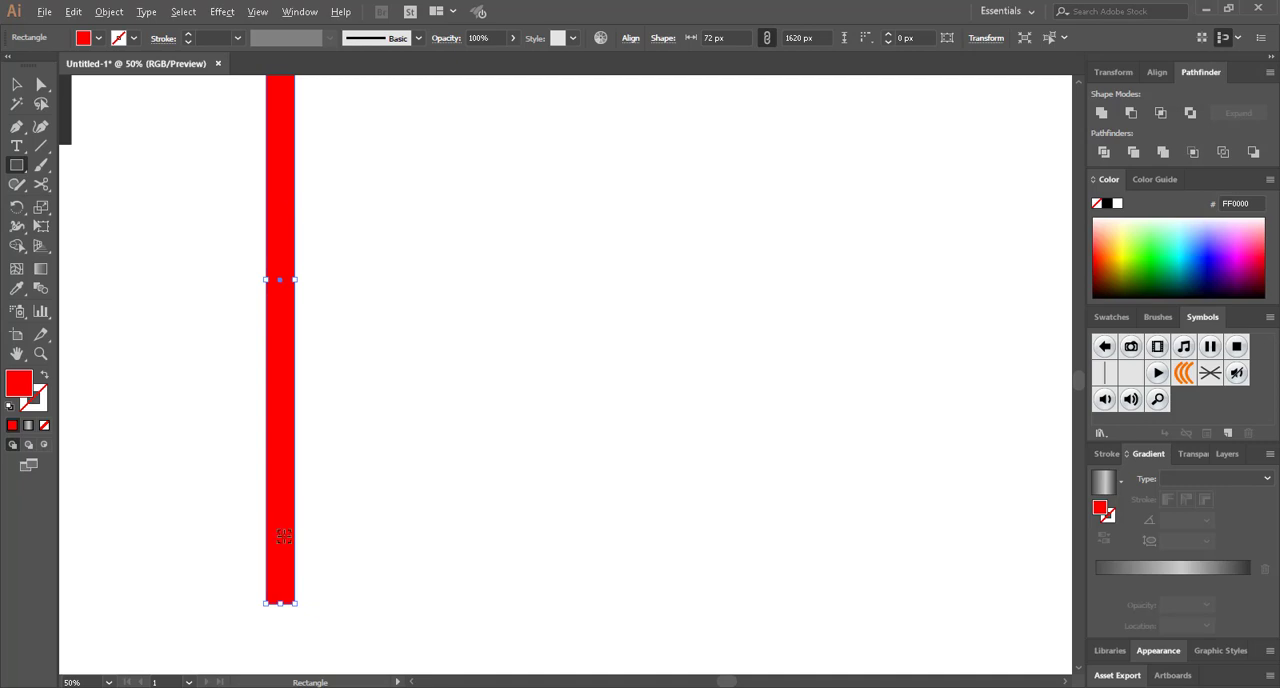
Duplicate the tall red bar sideways to make a row of four evenly spaced vertical bars
{"action": "key", "text": "a"}
{"action": "left_click_drag", "start_coordinate": [281, 551], "coordinate": [444, 552]}
{"action": "key", "text": "ctrl+minus"}
{"action": "left_click", "coordinate": [524, 512]}
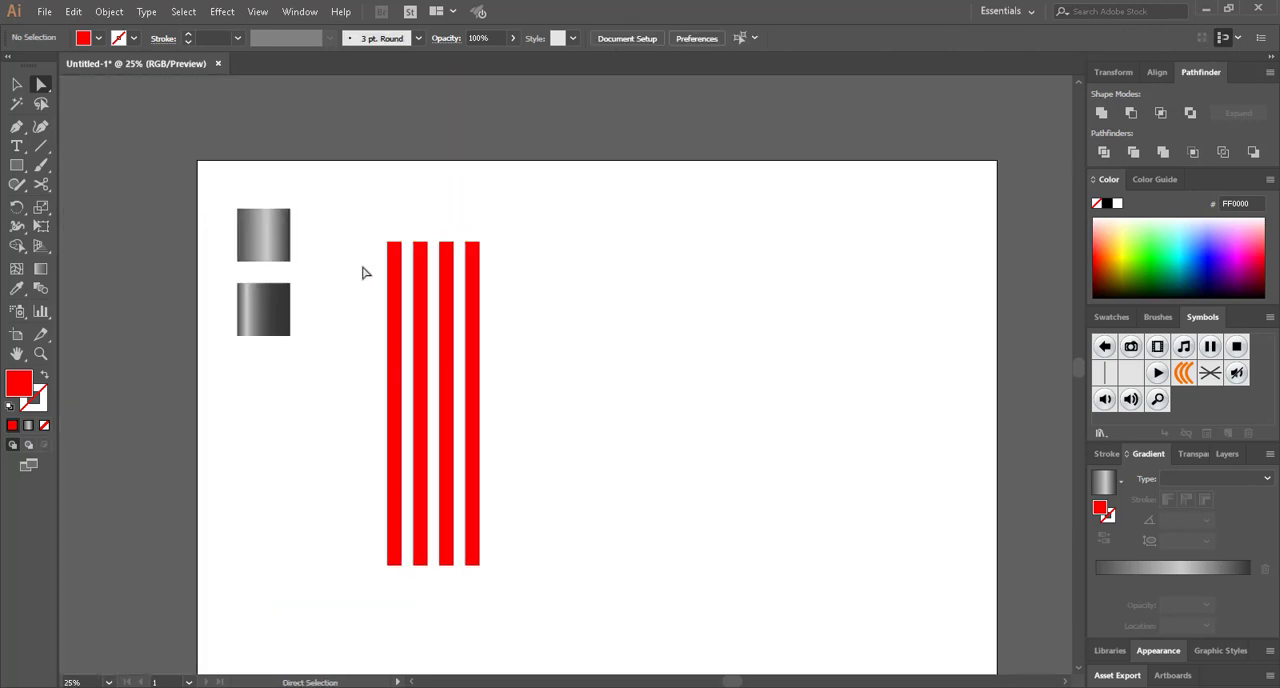
Narrow the four red bars together to about 390 px overall width and shift the group slightly up and left
{"action": "left_click_drag", "start_coordinate": [365, 273], "coordinate": [552, 468]}
{"action": "key", "text": "v"}
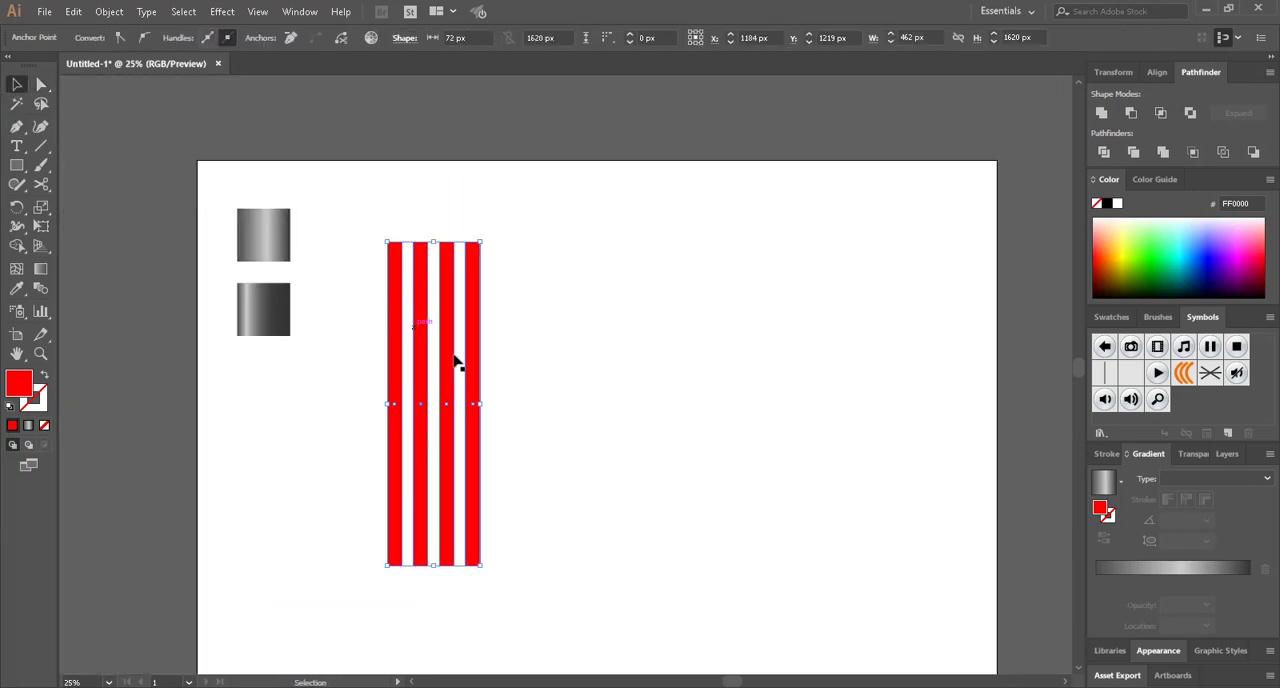
{"action": "left_click_drag", "start_coordinate": [486, 402], "coordinate": [388, 563]}
{"action": "left_click", "coordinate": [504, 427]}
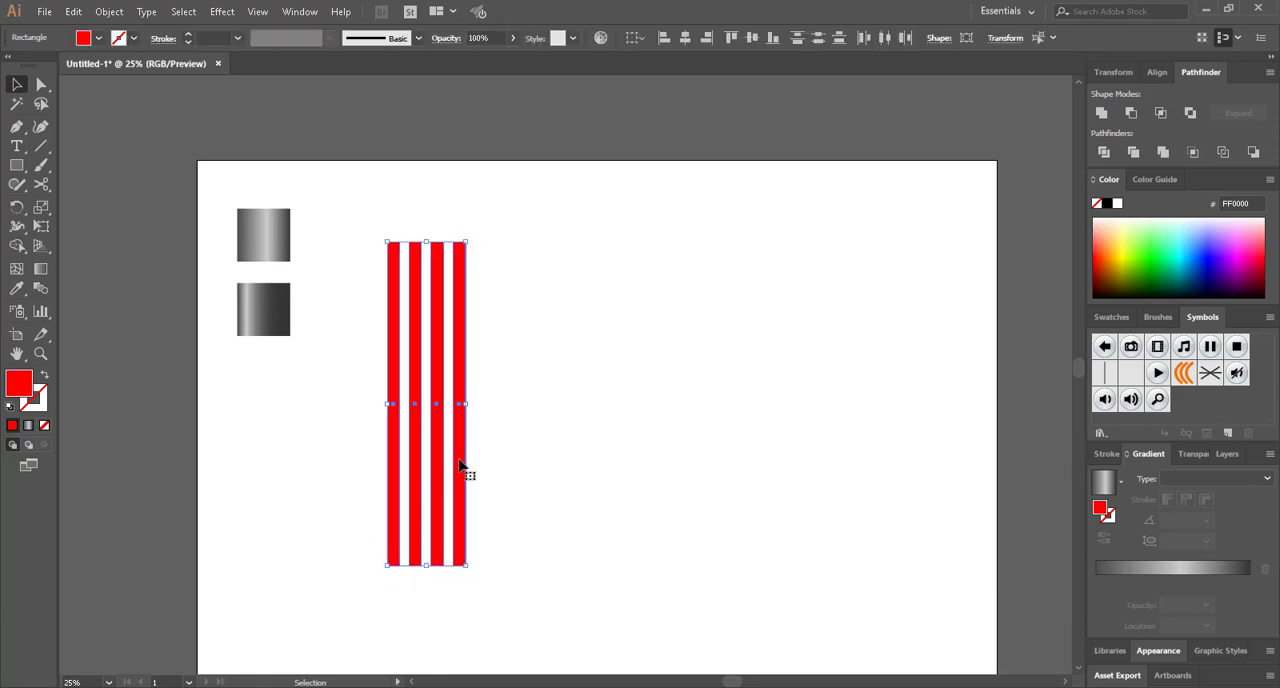
{"action": "left_click_drag", "start_coordinate": [459, 465], "coordinate": [448, 434]}
{"action": "left_click", "coordinate": [543, 449]}
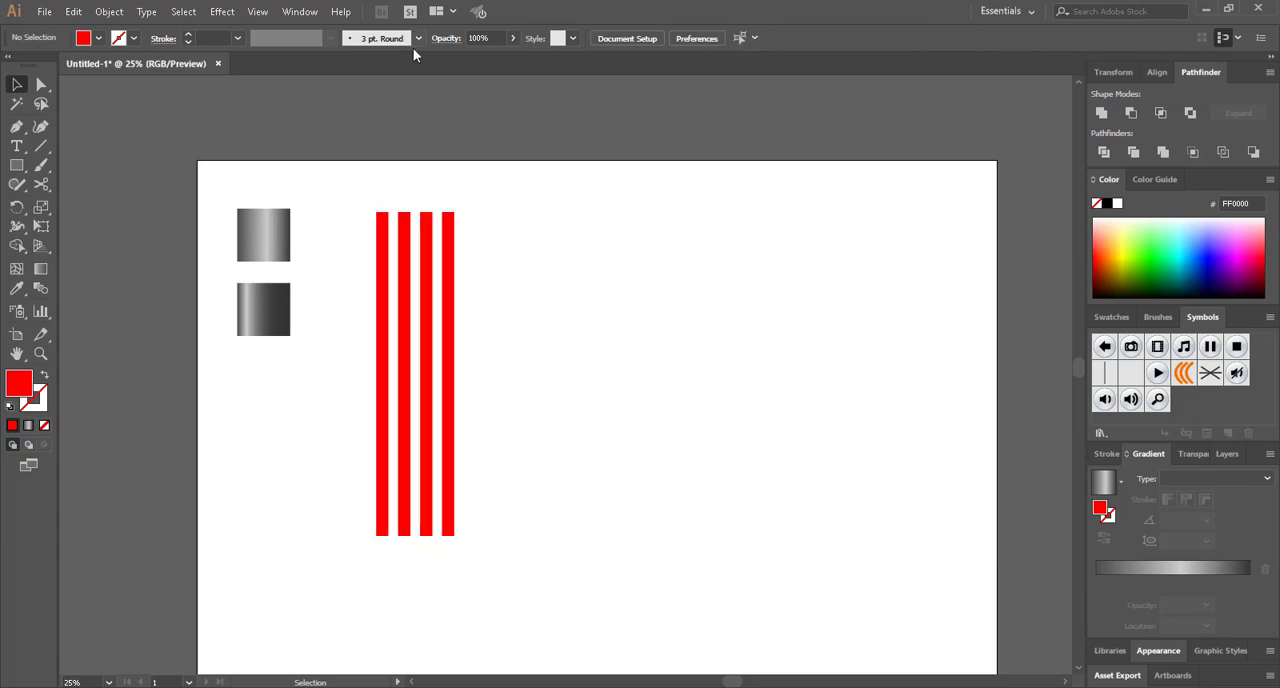
Save the four red bars as a static symbol named New with the Movie Clip export type
{"action": "left_click", "coordinate": [299, 11]}
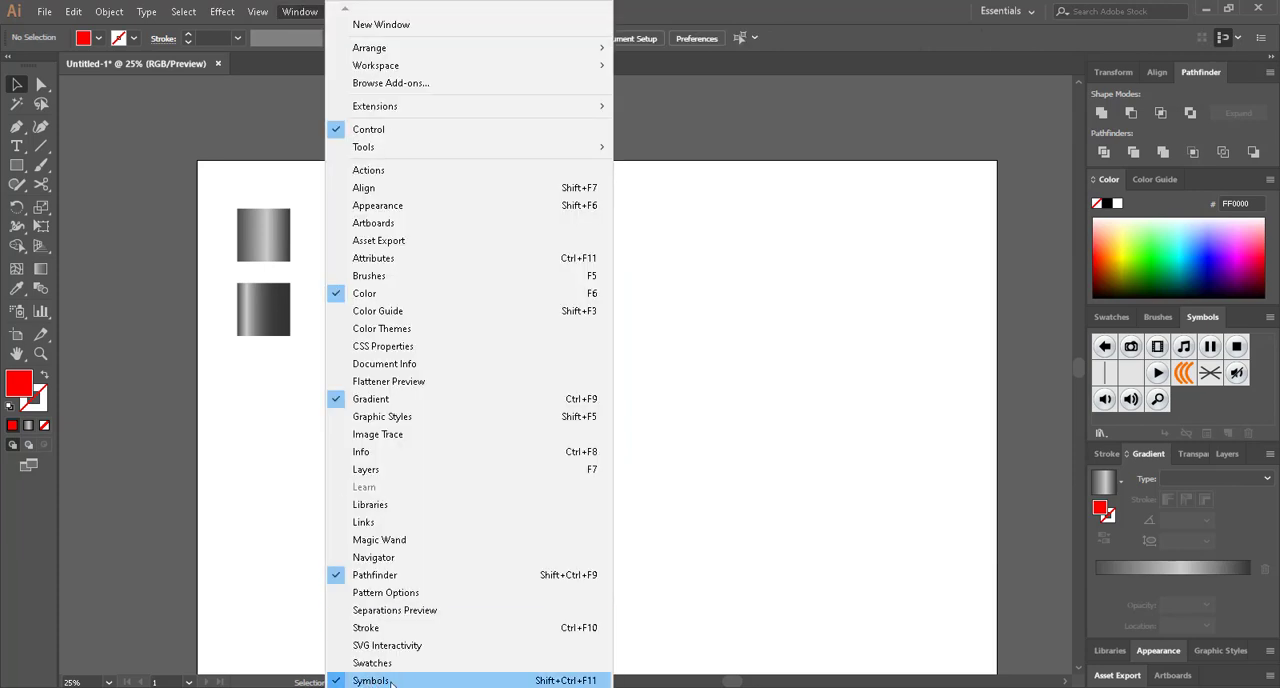
{"action": "left_click", "coordinate": [688, 494]}
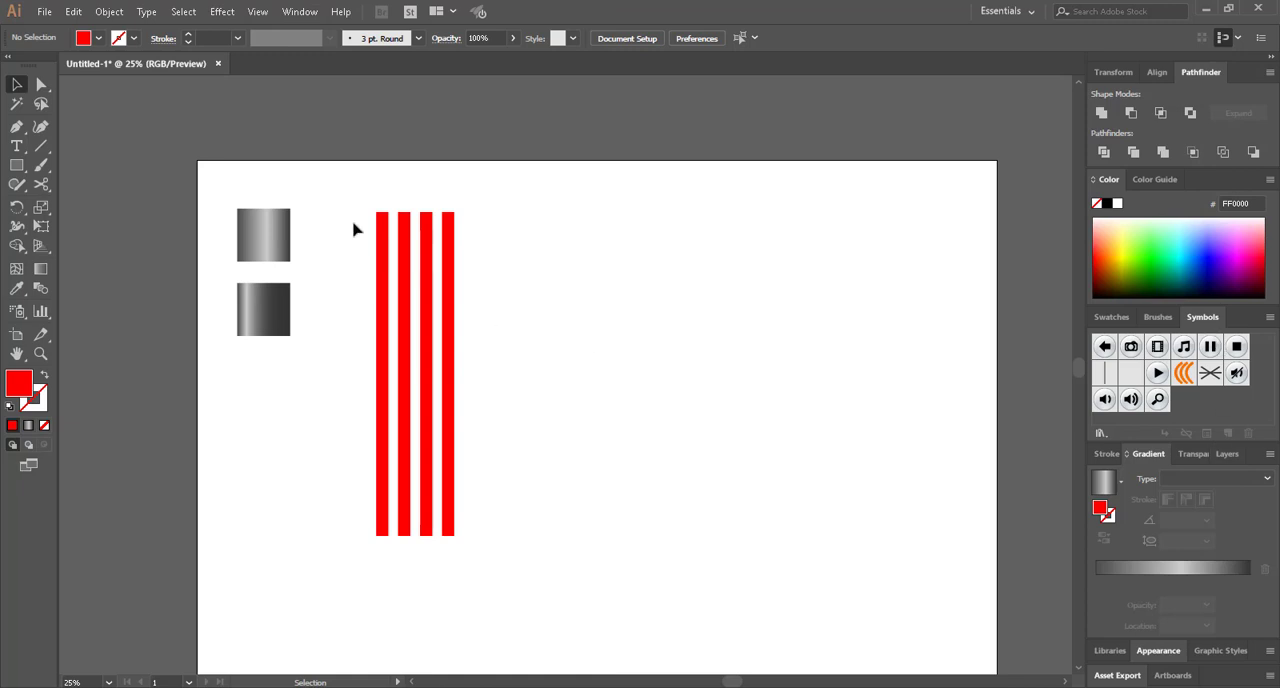
{"action": "left_click_drag", "start_coordinate": [353, 229], "coordinate": [1198, 399]}
{"action": "left_click", "coordinate": [673, 273]}
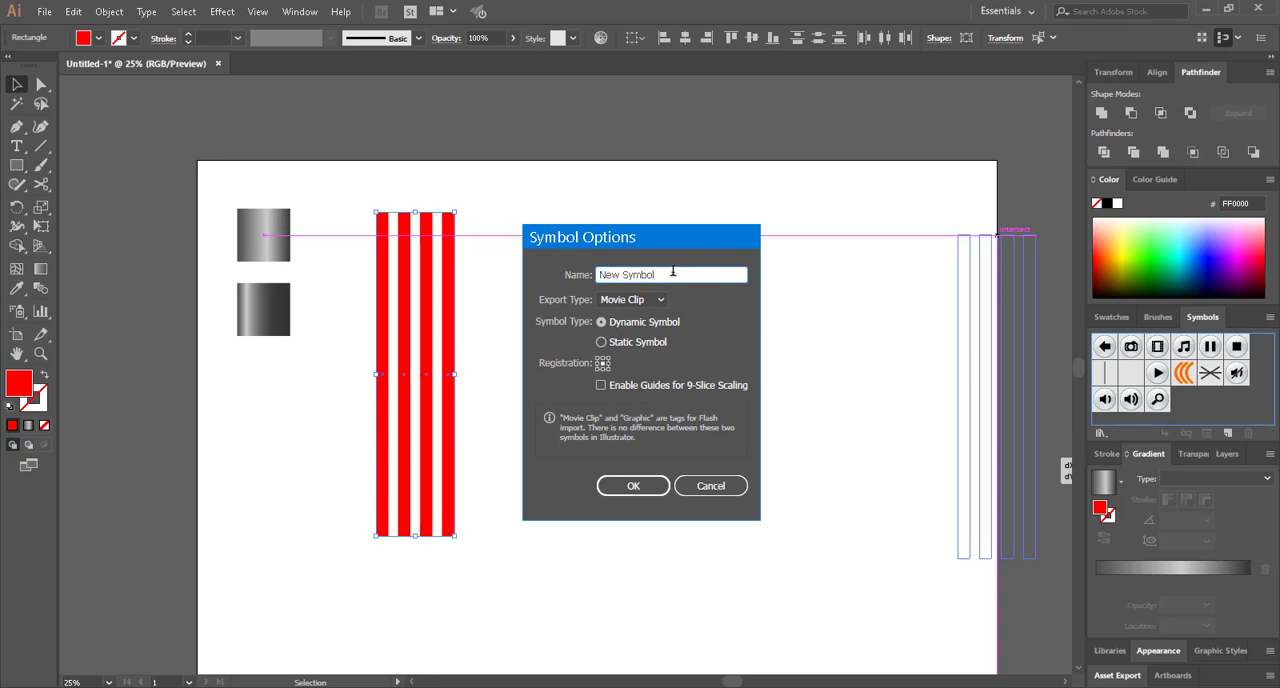
{"action": "left_click_drag", "start_coordinate": [673, 271], "coordinate": [545, 289]}
{"action": "type", "text": "New"}
{"action": "left_click", "coordinate": [632, 342]}
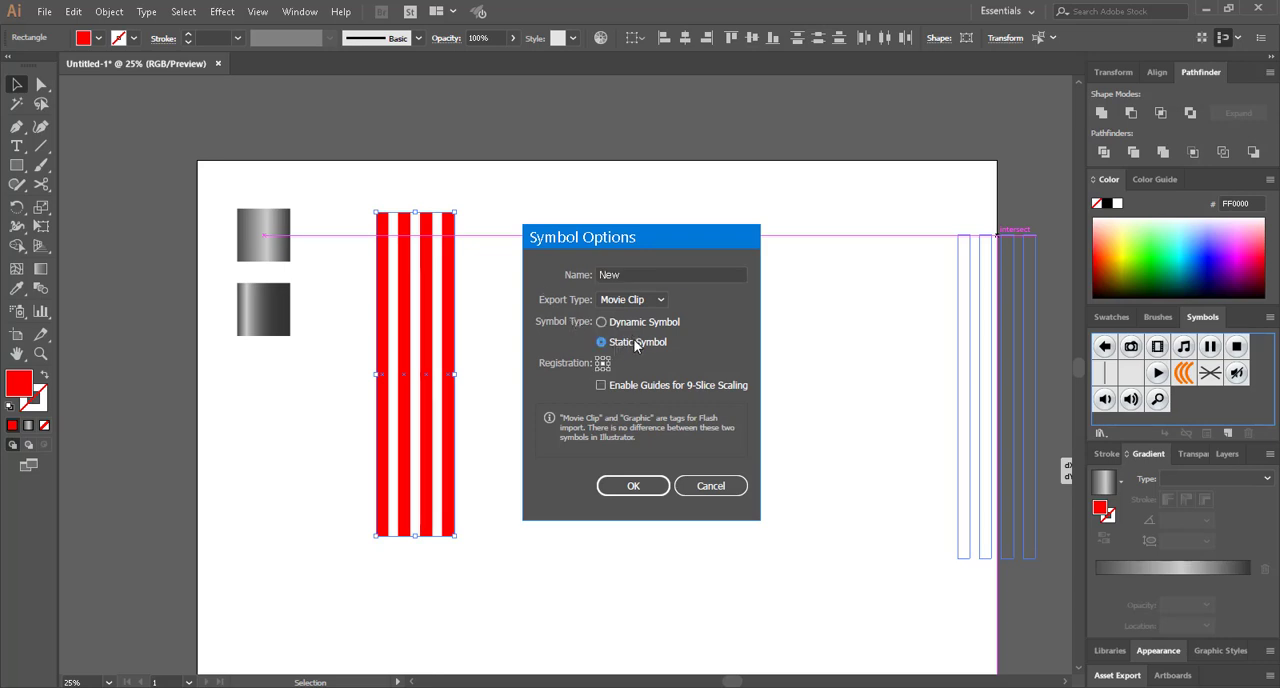
{"action": "left_click", "coordinate": [633, 485]}
Delete the striped symbol instance from the artboard
{"action": "left_click", "coordinate": [574, 374]}
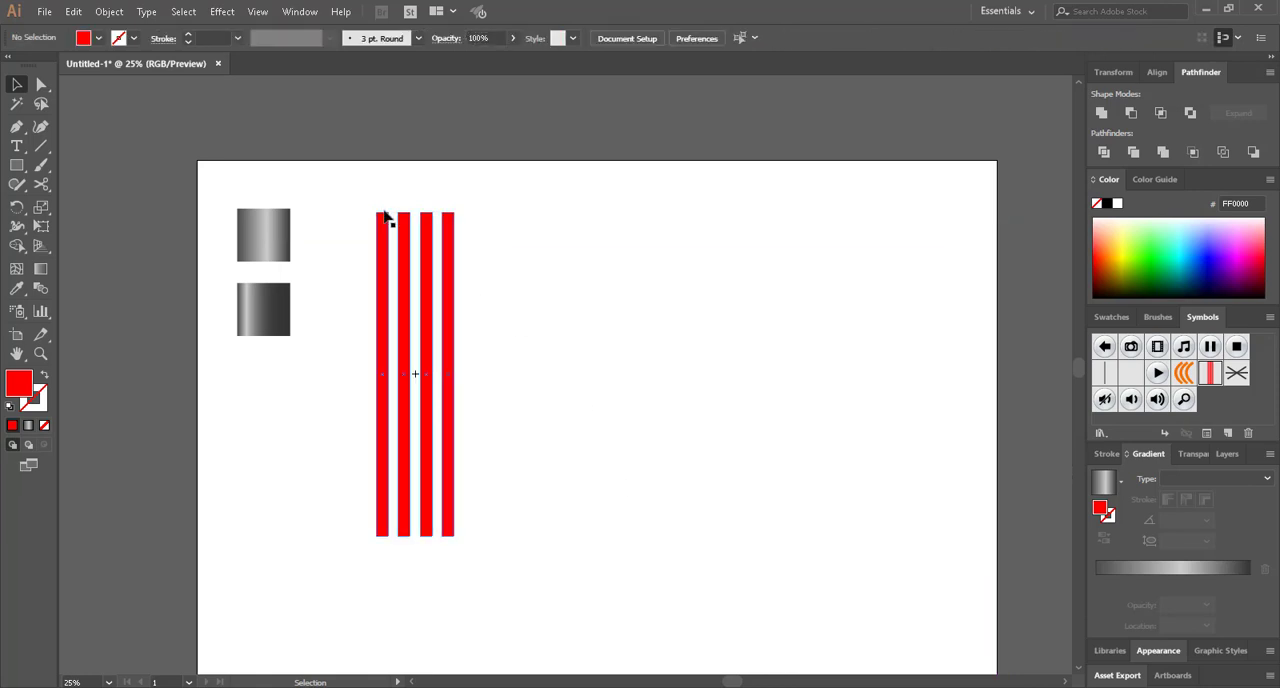
{"action": "left_click_drag", "start_coordinate": [343, 189], "coordinate": [540, 528]}
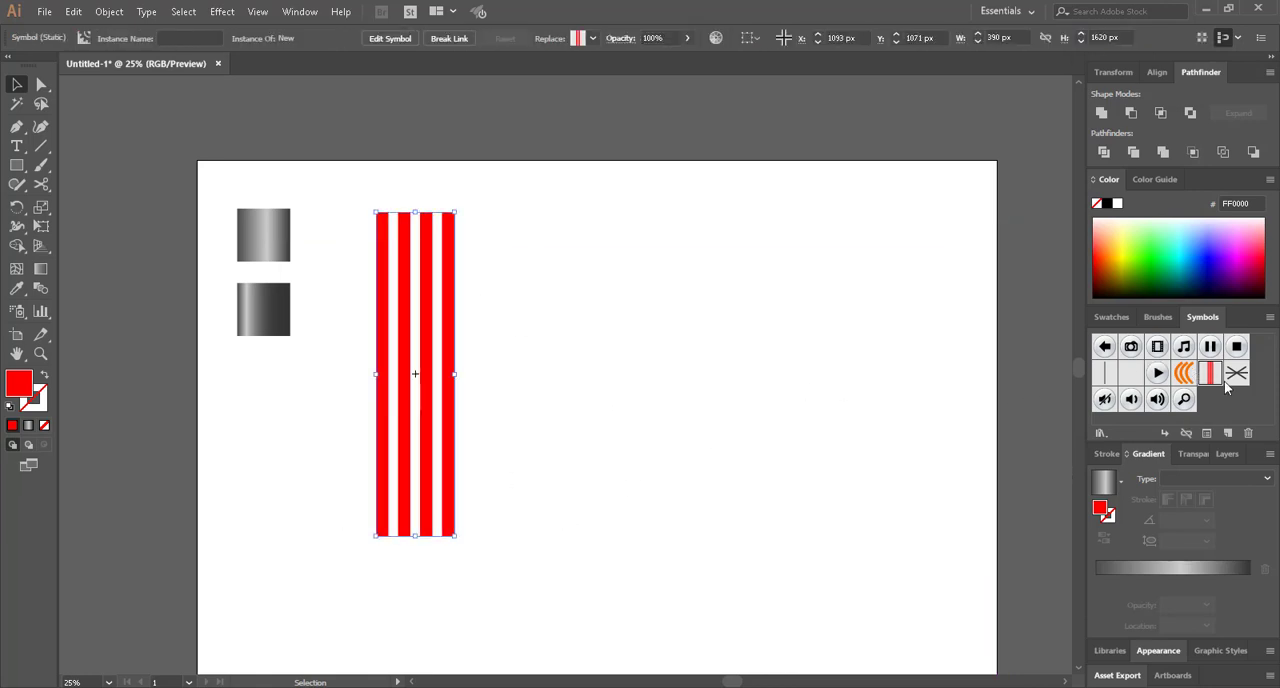
{"action": "key", "text": "Delete"}
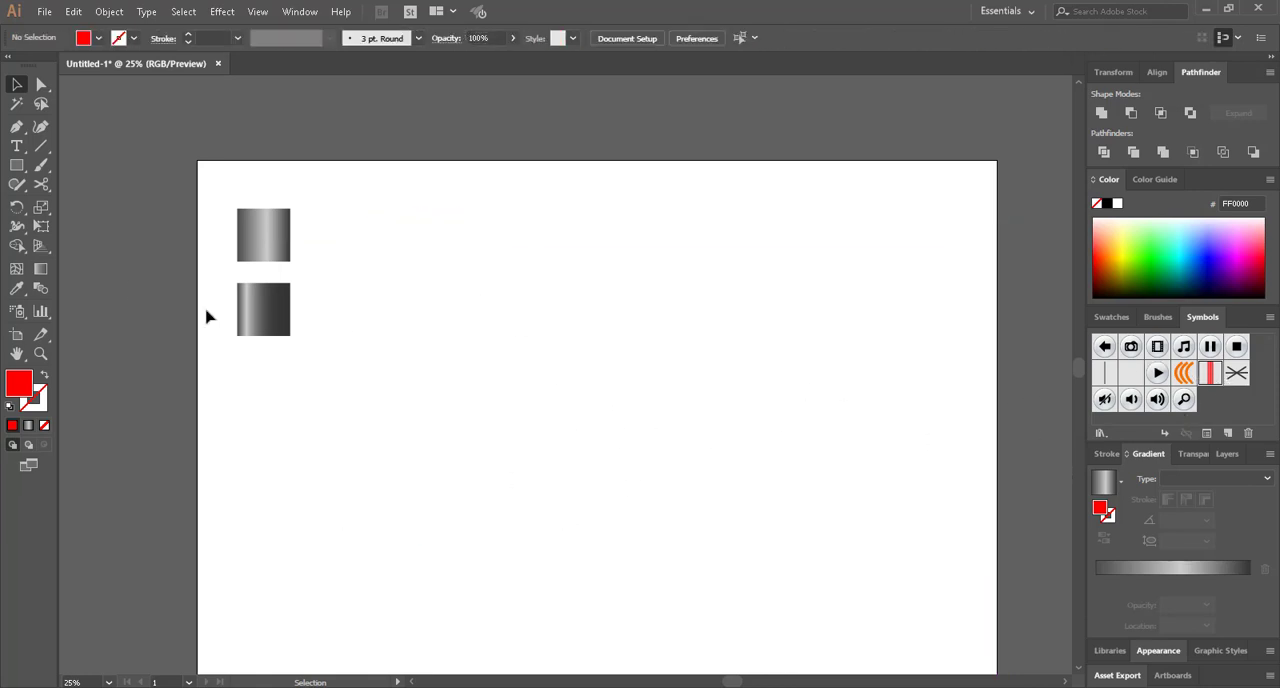
Draw a tall red rectangle about 356 by 1592 px near the artboard's centre and keep it selected
{"action": "left_click", "coordinate": [16, 165]}
{"action": "left_click_drag", "start_coordinate": [515, 303], "coordinate": [586, 620]}
{"action": "key", "text": "a"}
{"action": "scroll", "coordinate": [620, 432], "scroll_direction": "down", "scroll_amount": 1}
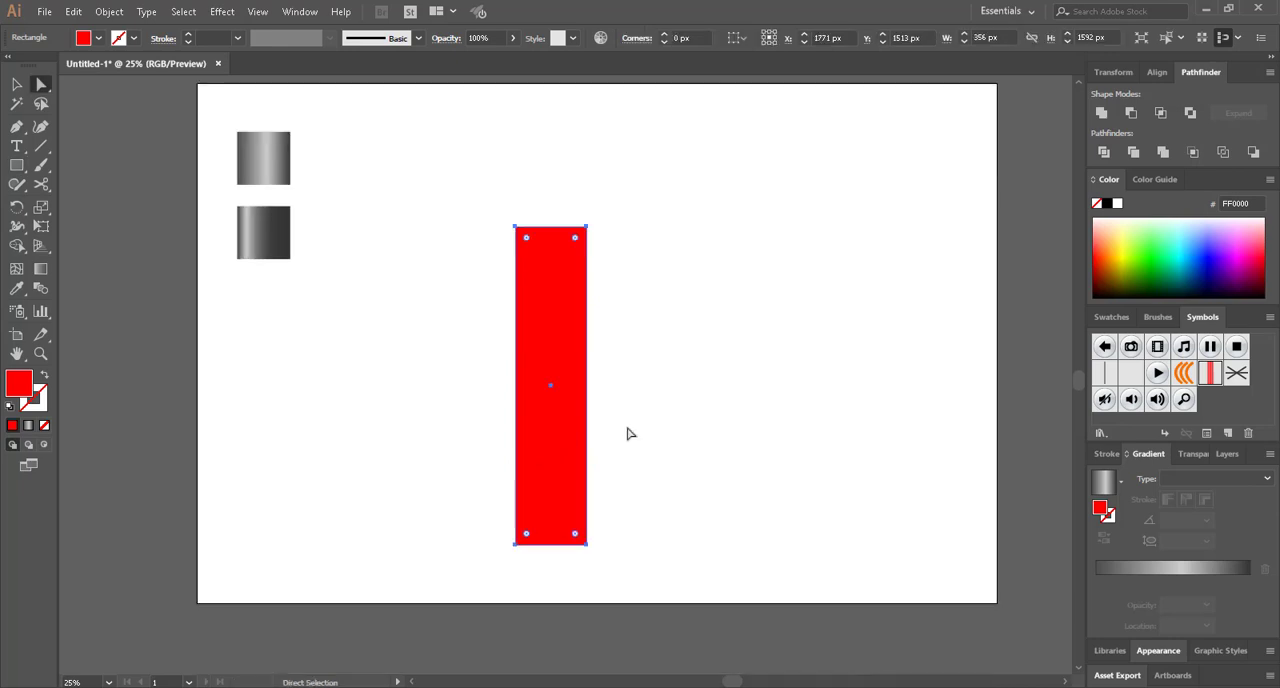
{"action": "scroll", "coordinate": [628, 433], "scroll_direction": "down", "scroll_amount": 1}
{"action": "left_click", "coordinate": [630, 432]}
{"action": "left_click", "coordinate": [515, 286]}
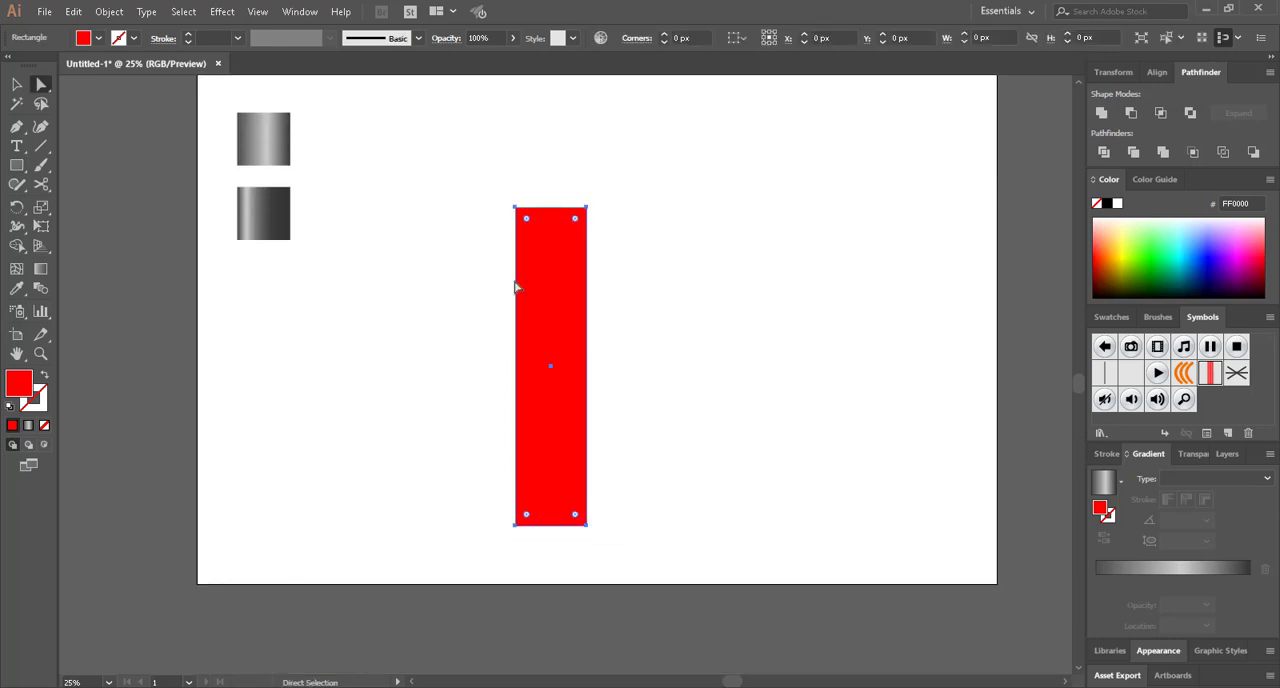
{"action": "left_click", "coordinate": [222, 12]}
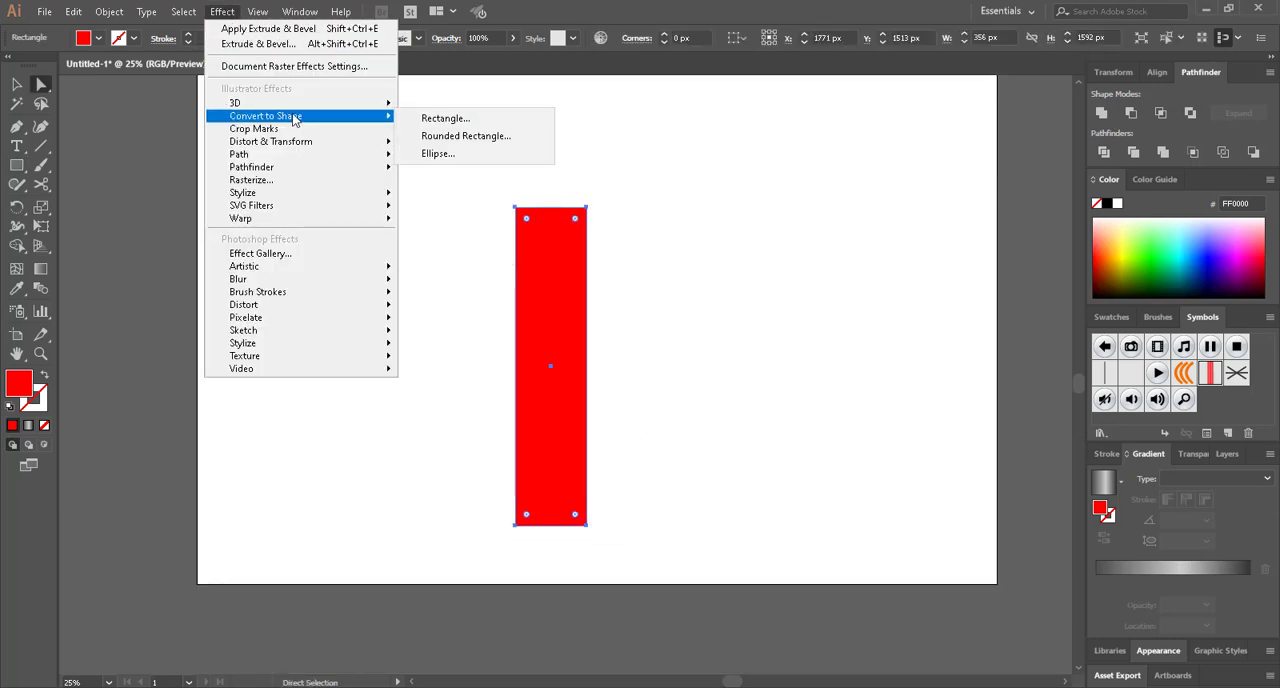
{"action": "mouse_move", "coordinate": [382, 106]}
{"action": "left_click", "coordinate": [488, 108]}
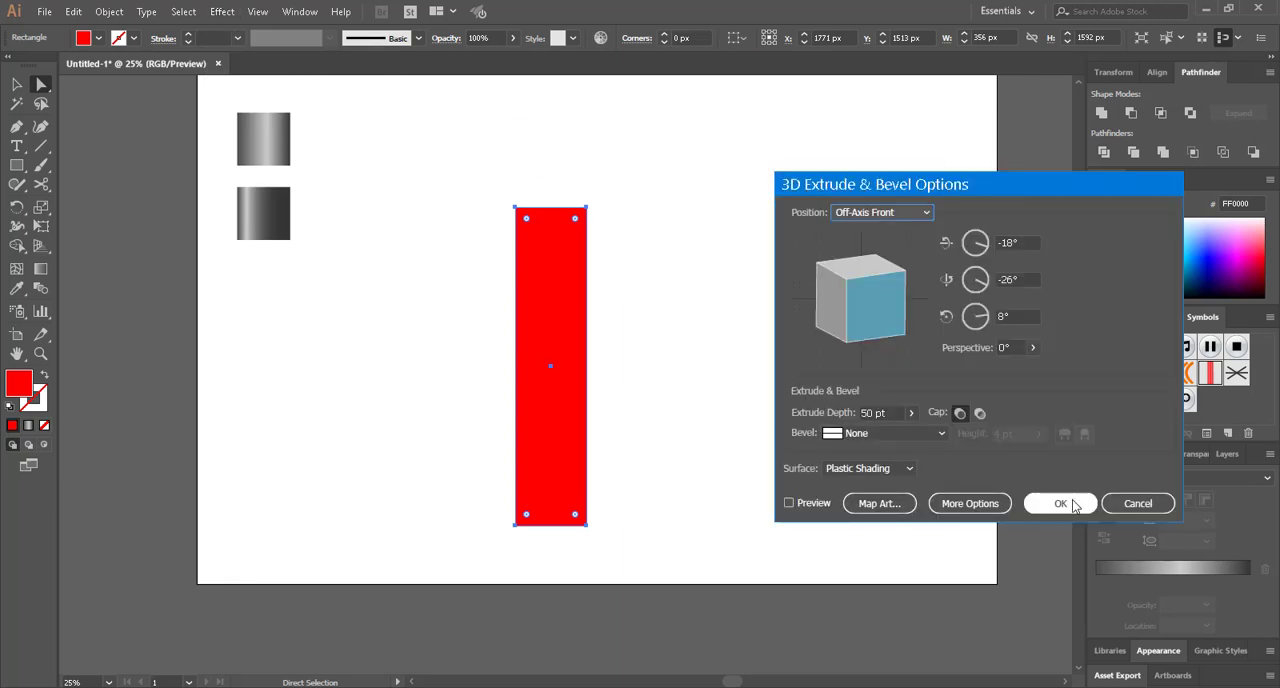
{"action": "left_click", "coordinate": [1139, 503]}
Start a 3D Revolve effect on the red rectangle with the preview turned on
{"action": "left_click", "coordinate": [222, 12]}
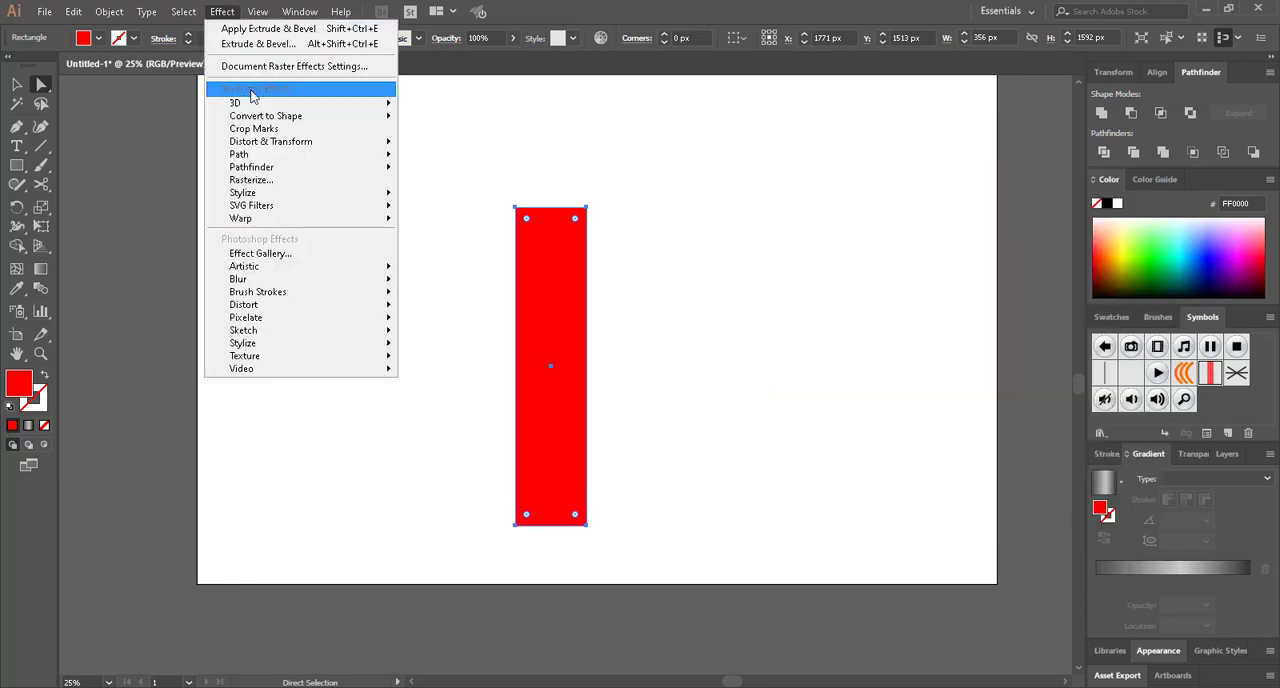
{"action": "mouse_move", "coordinate": [391, 104]}
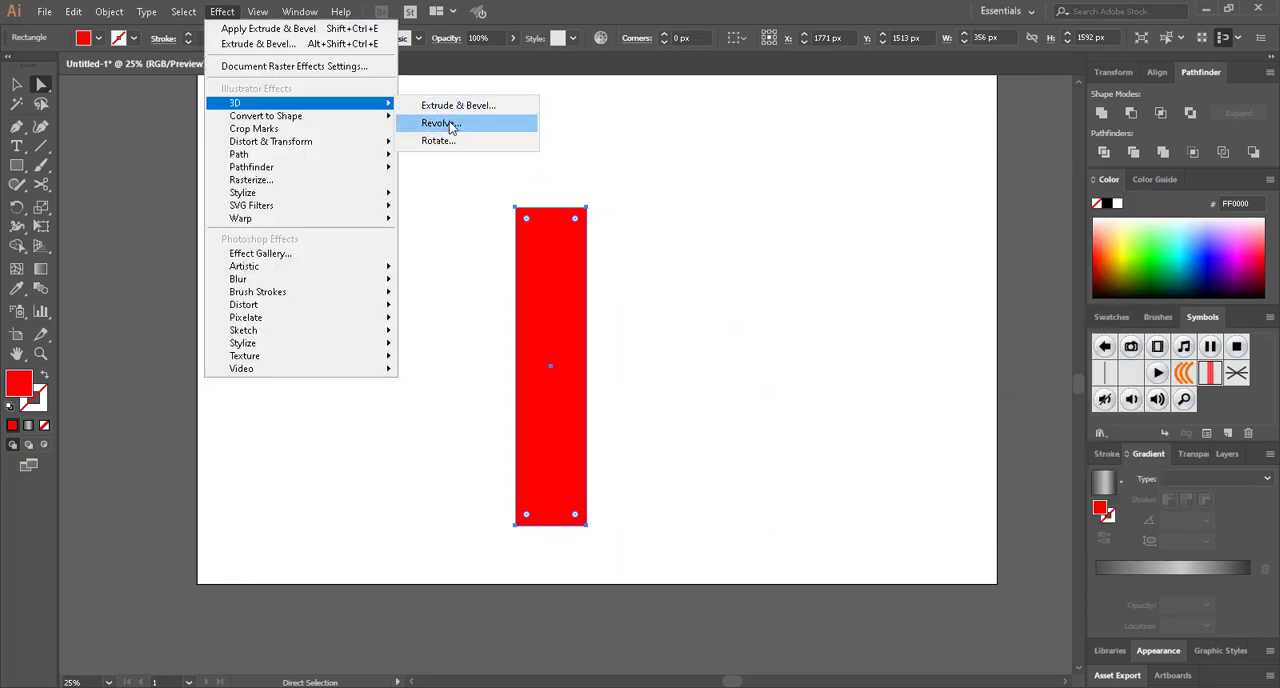
{"action": "left_click", "coordinate": [451, 124]}
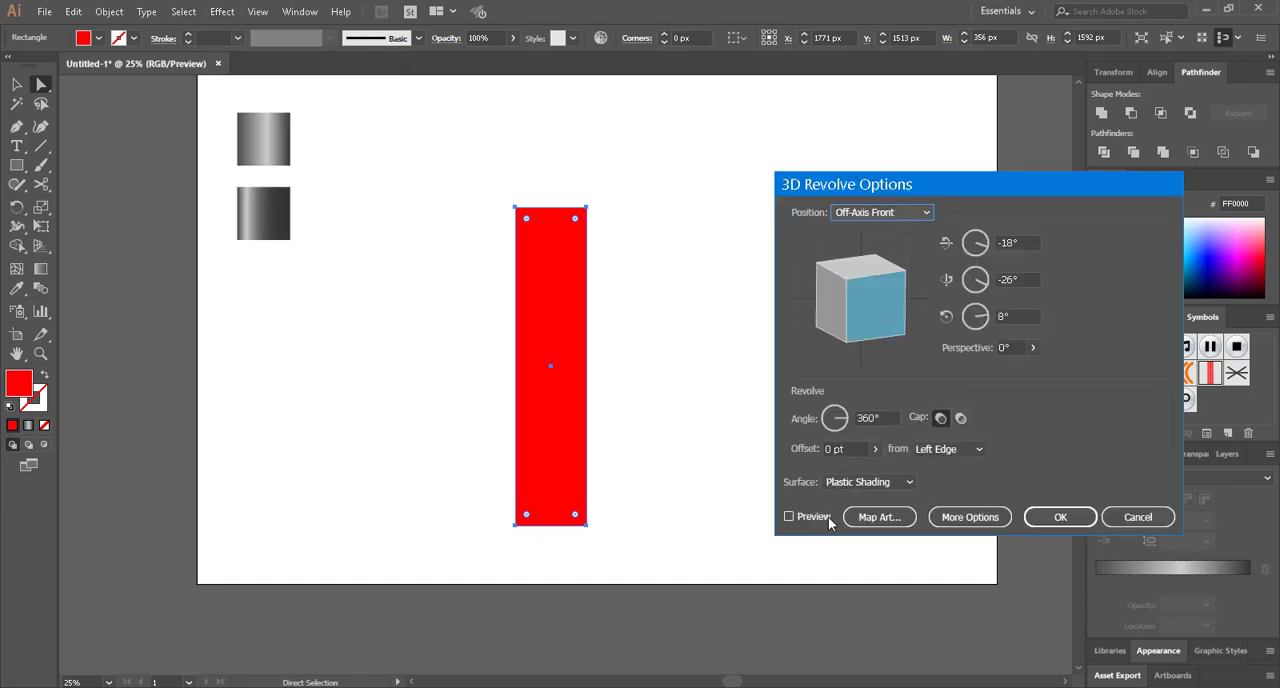
{"action": "left_click", "coordinate": [827, 518]}
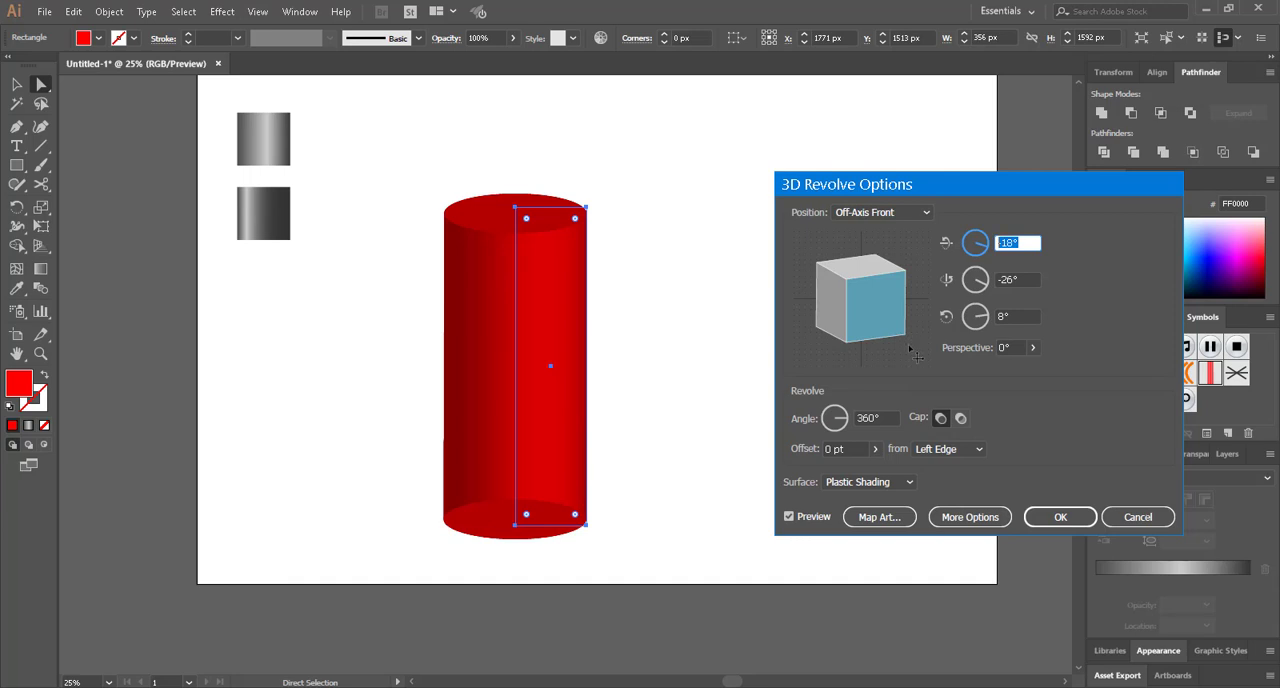
Set the revolve rotation to 0° around the X and Y axes and 90° around the Z axis
{"action": "type", "text": "0"}
{"action": "key", "text": "Tab"}
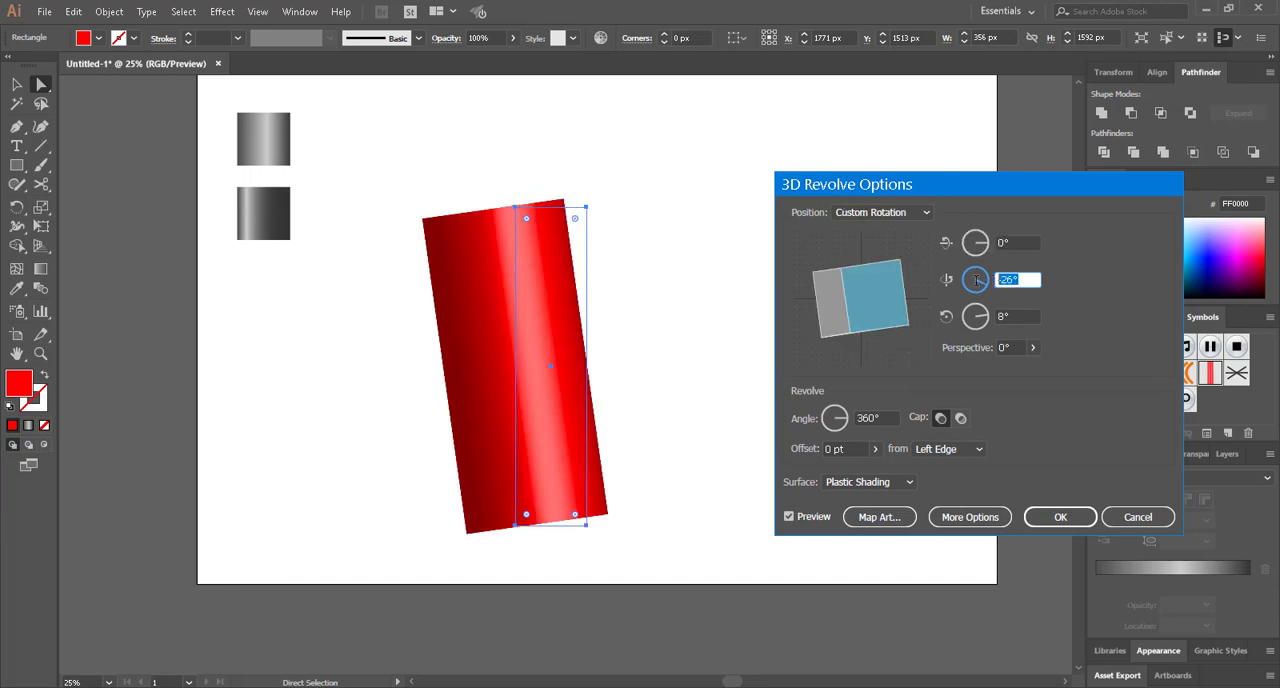
{"action": "type", "text": "0"}
{"action": "key", "text": "Tab"}
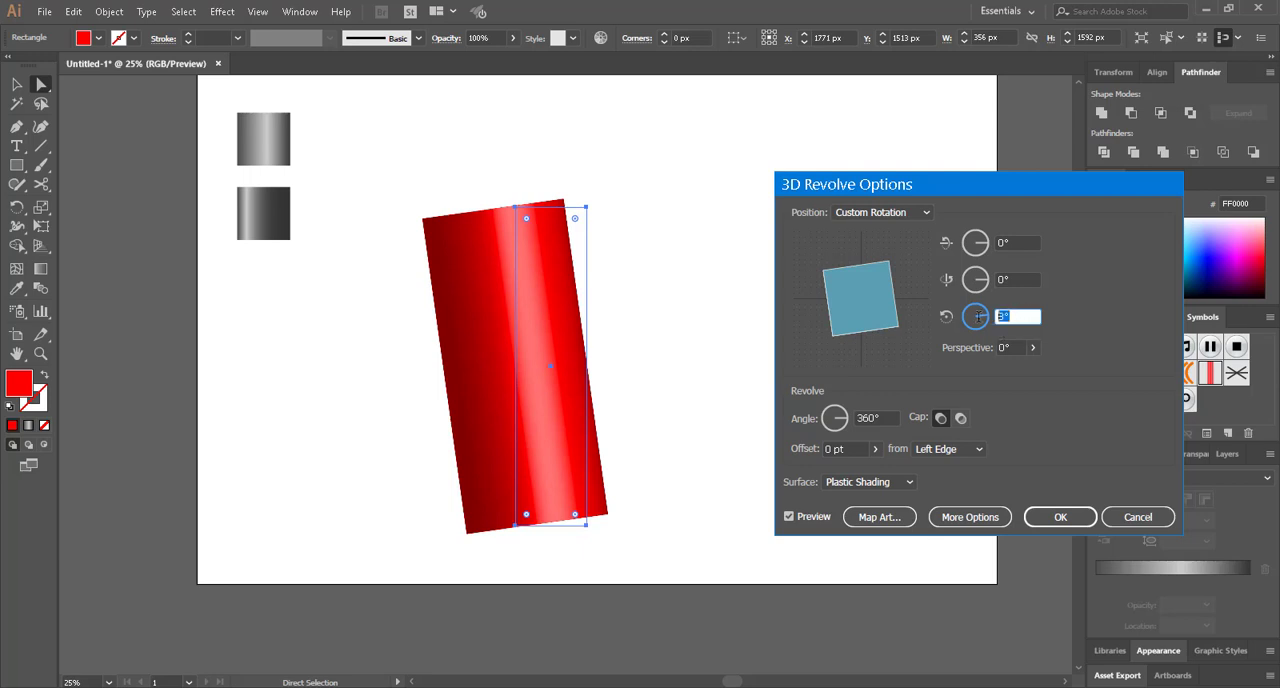
{"action": "type", "text": "0"}
{"action": "left_click", "coordinate": [1021, 282]}
{"action": "left_click", "coordinate": [1013, 317]}
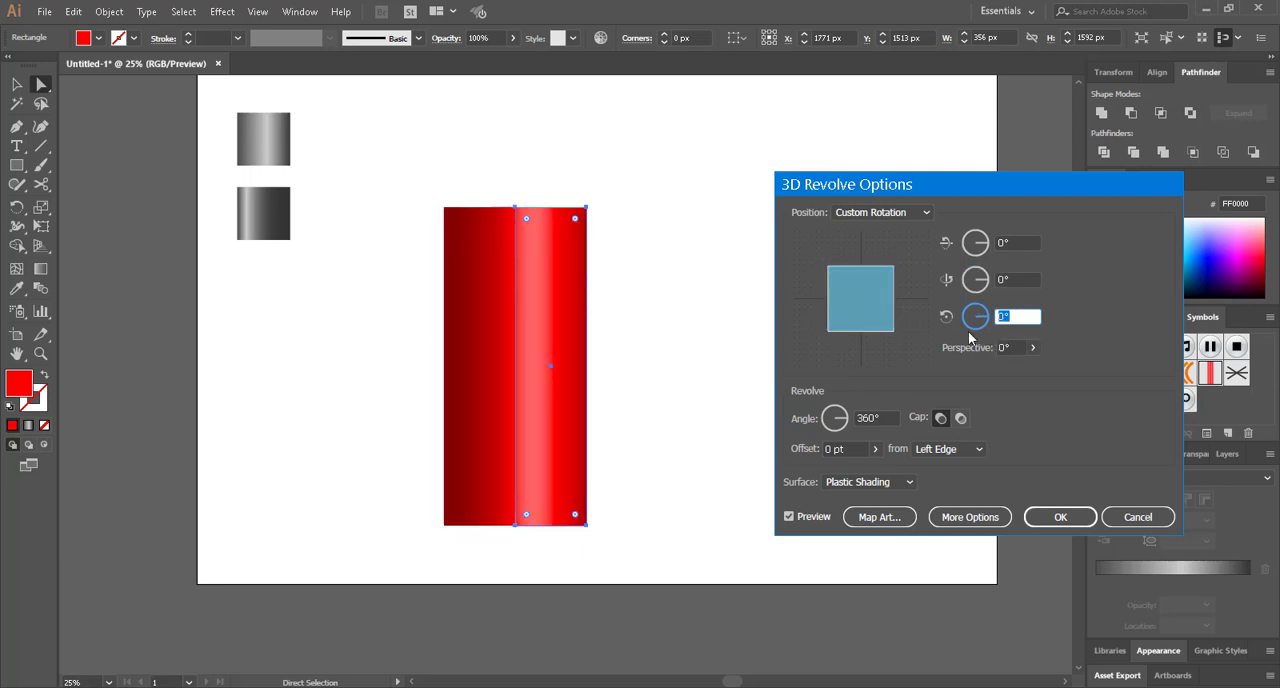
{"action": "left_click", "coordinate": [1024, 279]}
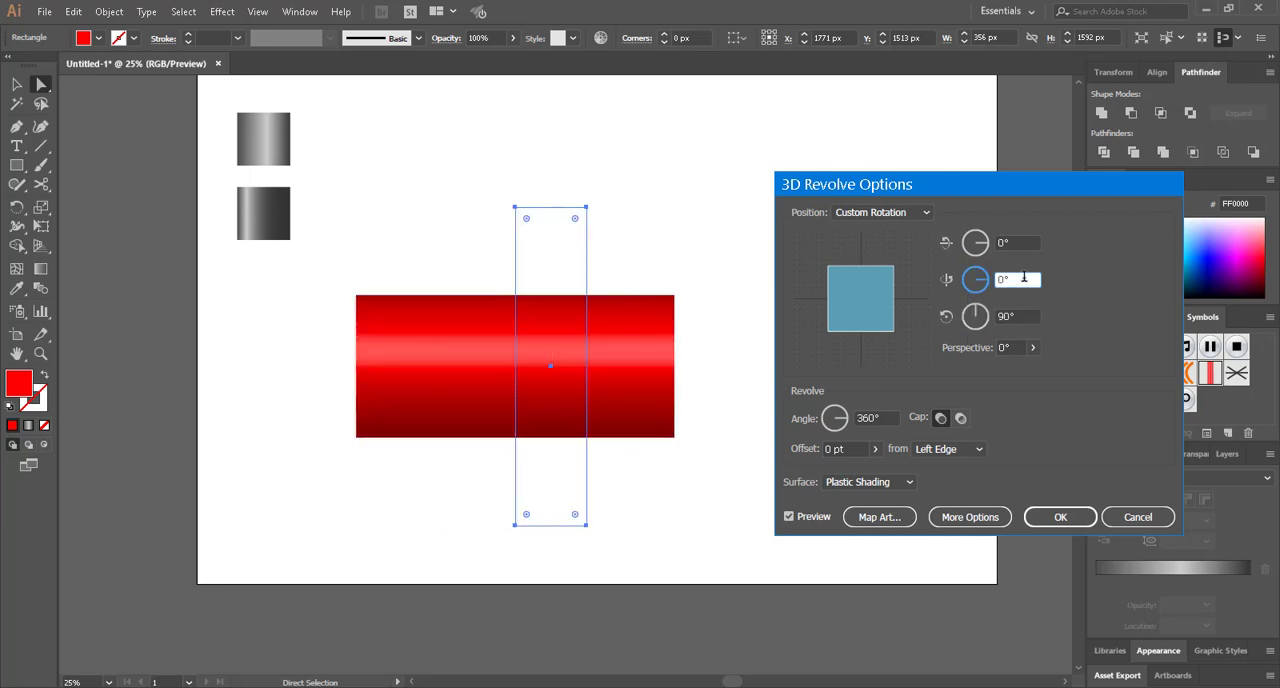
Map the New symbol onto surface 3 of 3 of the revolved cylinder and make the geometry invisible
{"action": "left_click", "coordinate": [894, 527]}
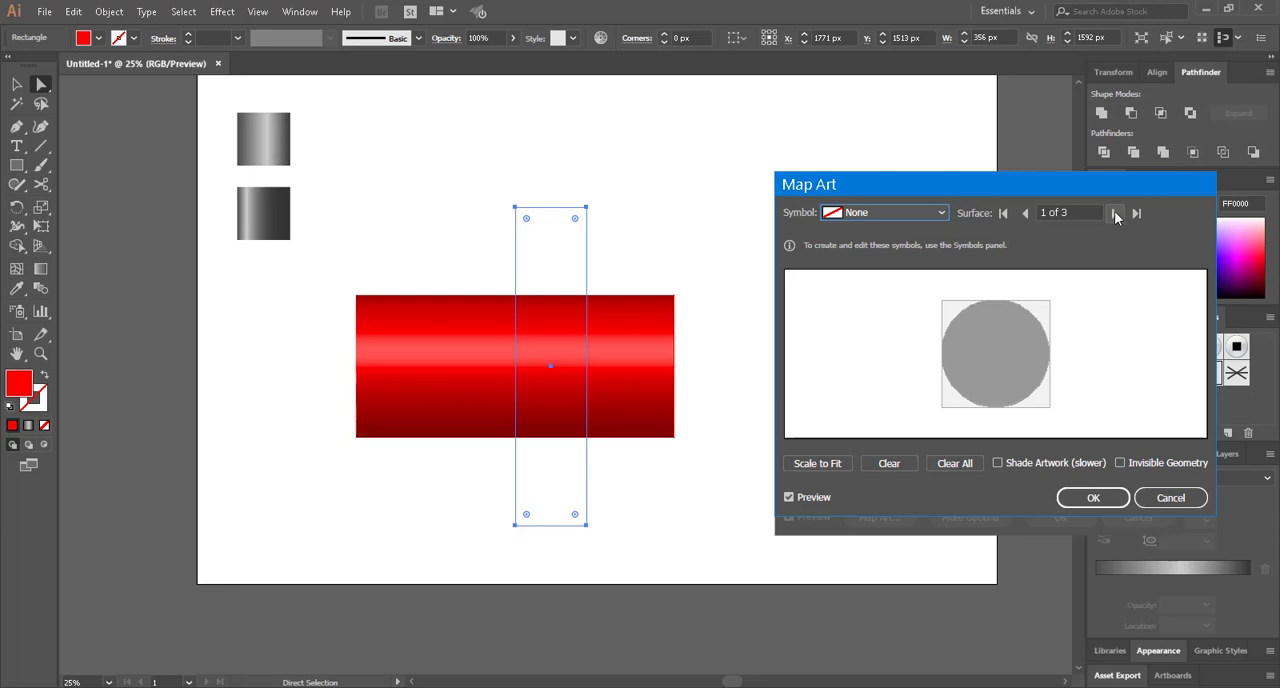
{"action": "left_click", "coordinate": [1116, 213]}
{"action": "left_click", "coordinate": [1116, 213]}
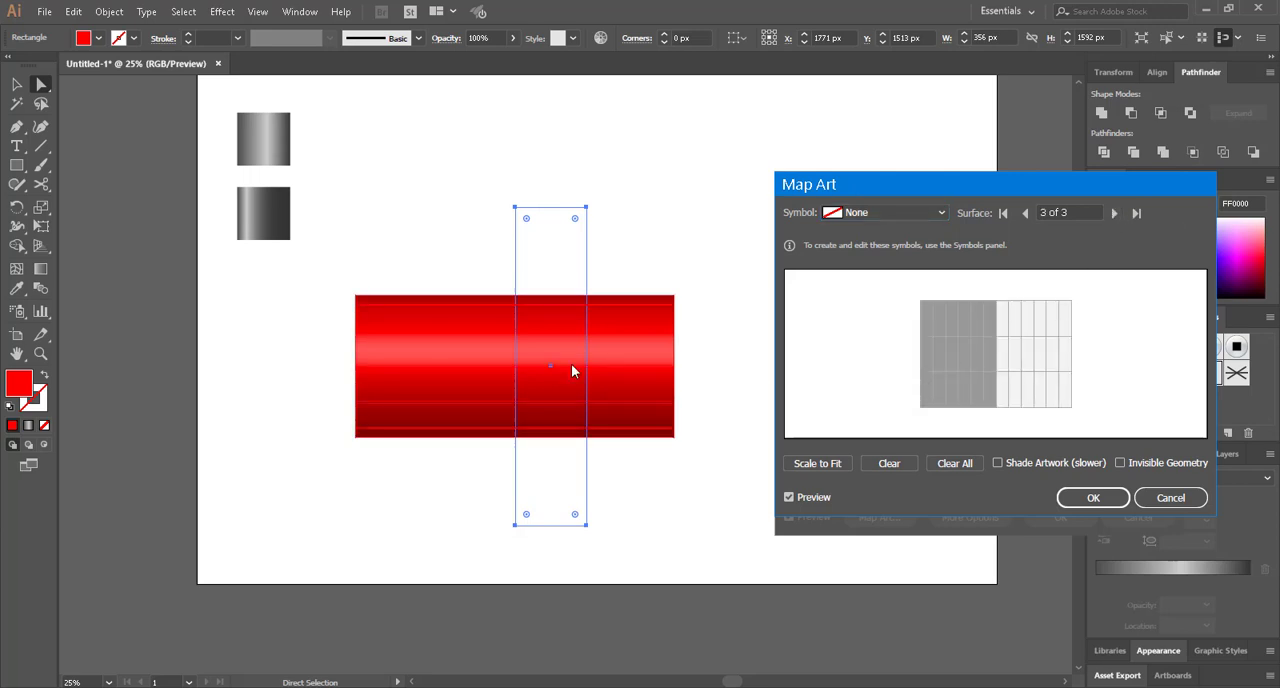
{"action": "left_click", "coordinate": [880, 212]}
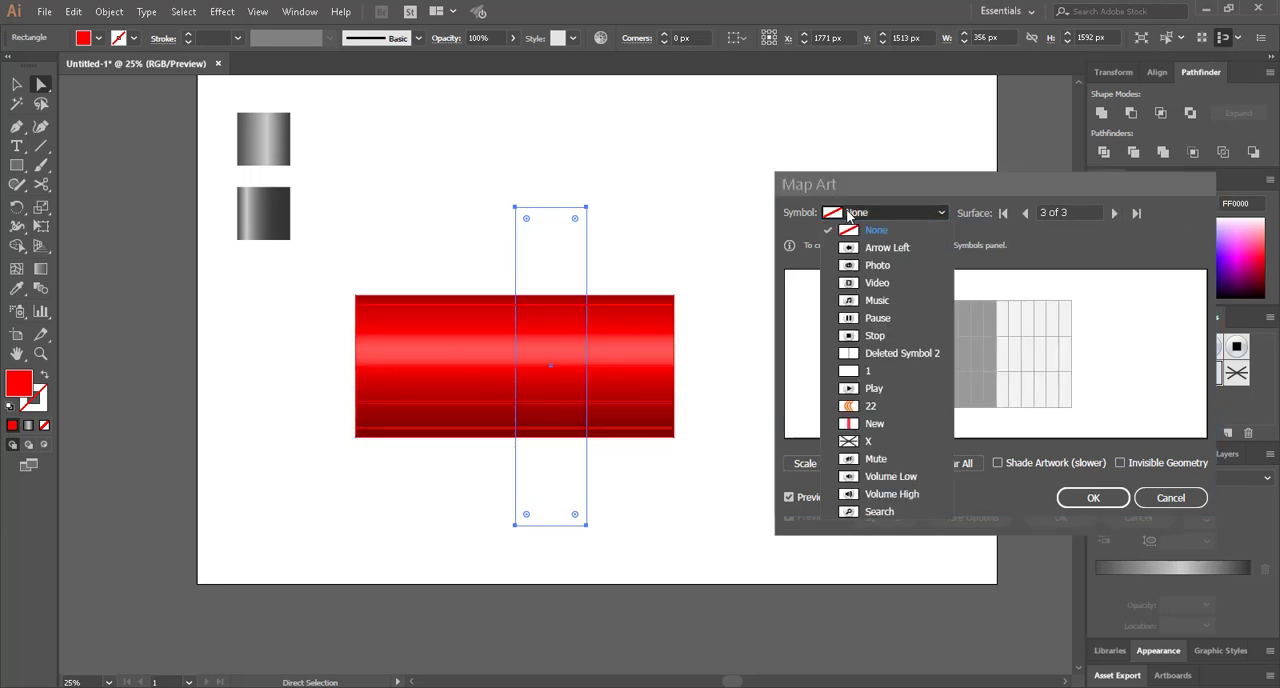
{"action": "left_click", "coordinate": [884, 426]}
{"action": "left_click", "coordinate": [1121, 463]}
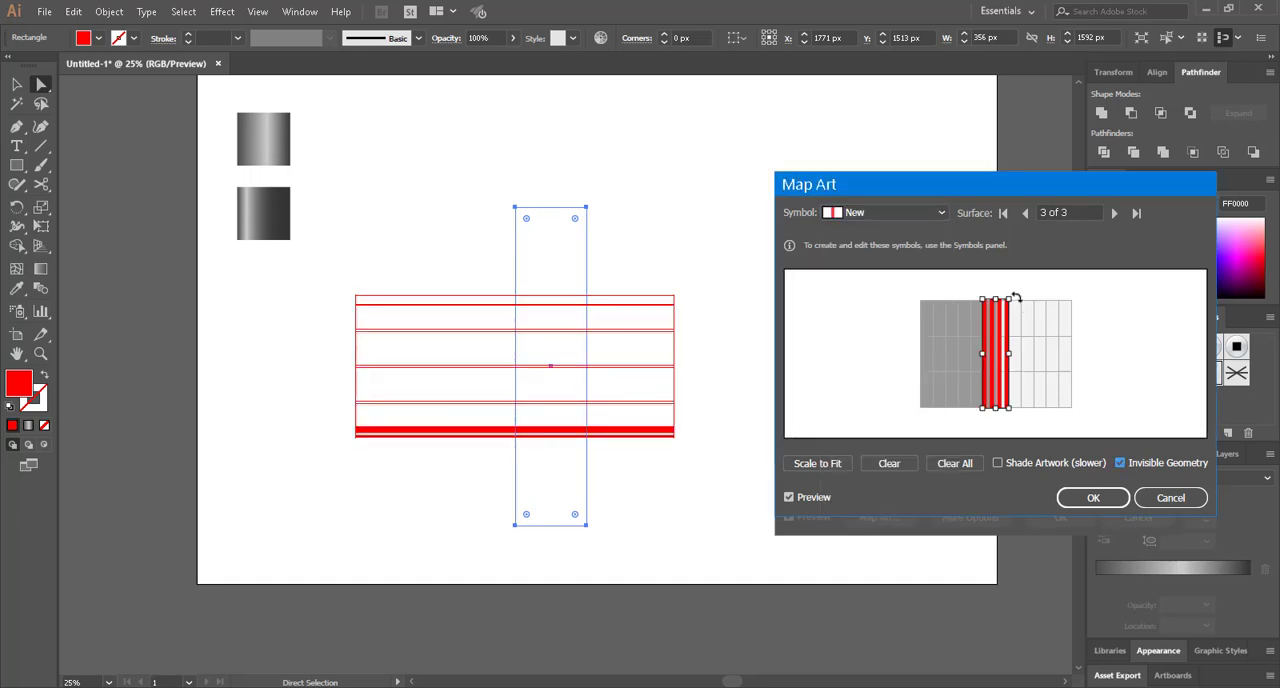
Rotate the mapped stripes to a shallow diagonal, lengthen them past both edges of the surface, narrow them slightly and accept the mapping
{"action": "left_click_drag", "start_coordinate": [1014, 288], "coordinate": [1022, 326]}
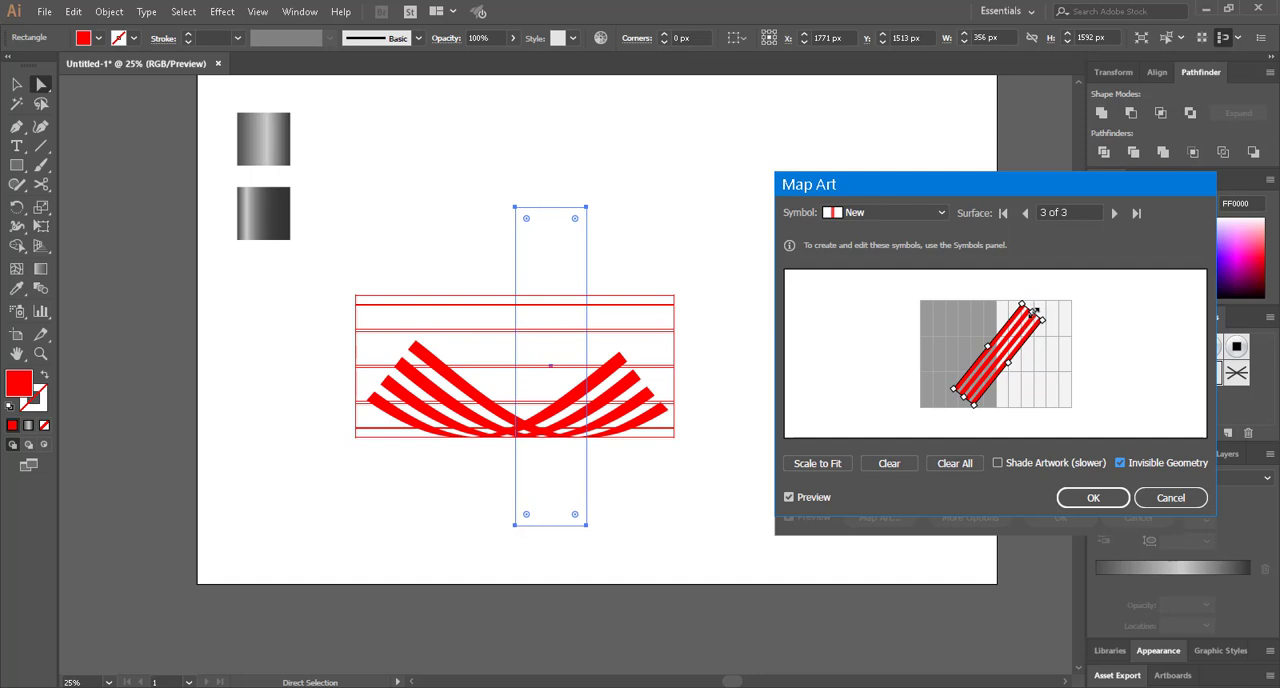
{"action": "left_click_drag", "start_coordinate": [1035, 313], "coordinate": [1062, 276]}
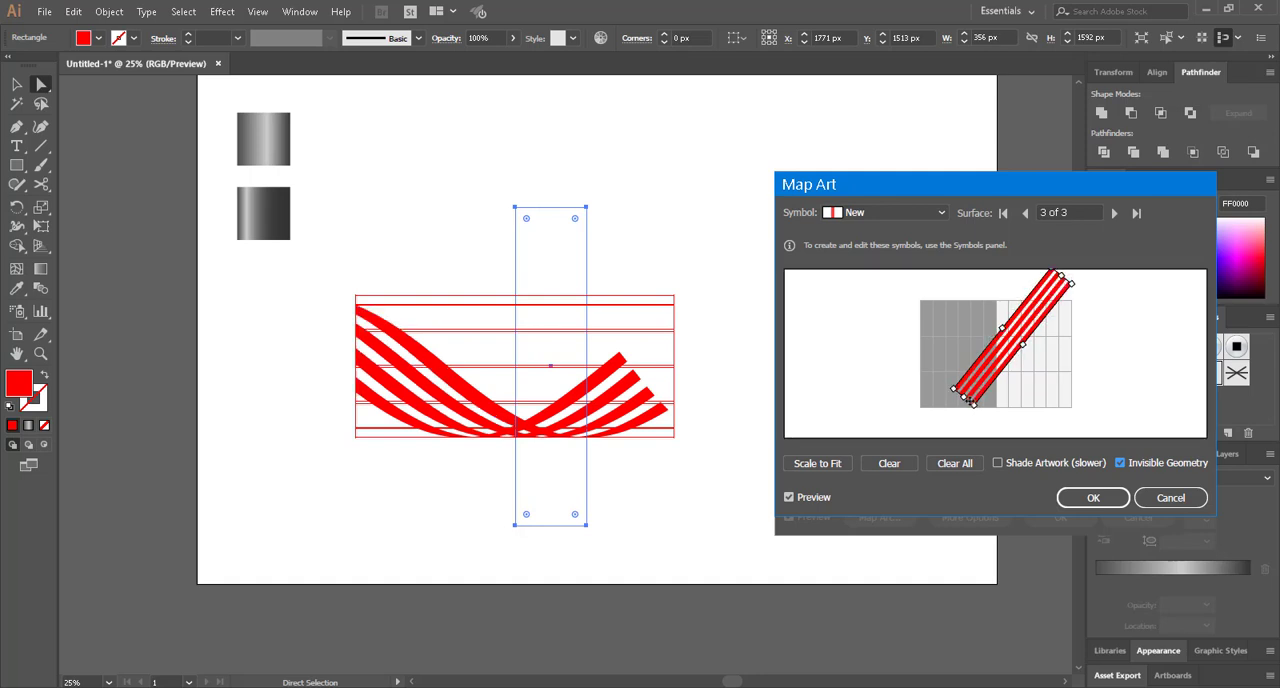
{"action": "left_click_drag", "start_coordinate": [964, 396], "coordinate": [936, 427]}
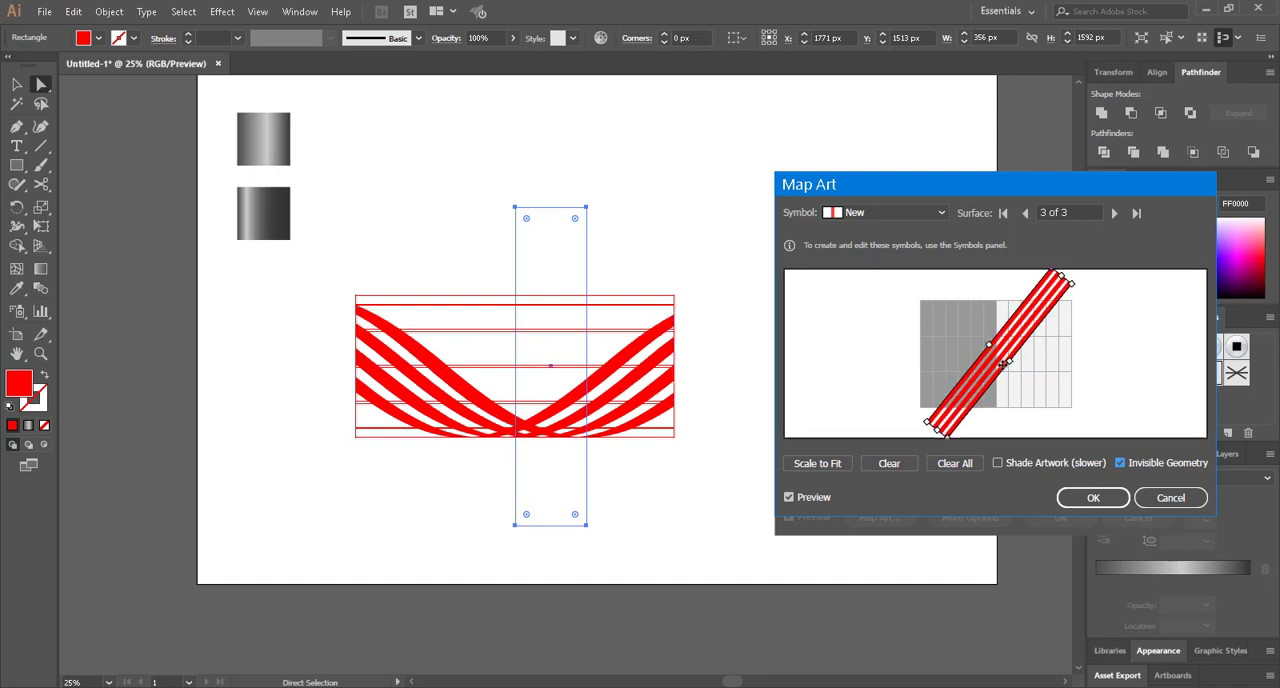
{"action": "left_click_drag", "start_coordinate": [1080, 281], "coordinate": [1099, 323]}
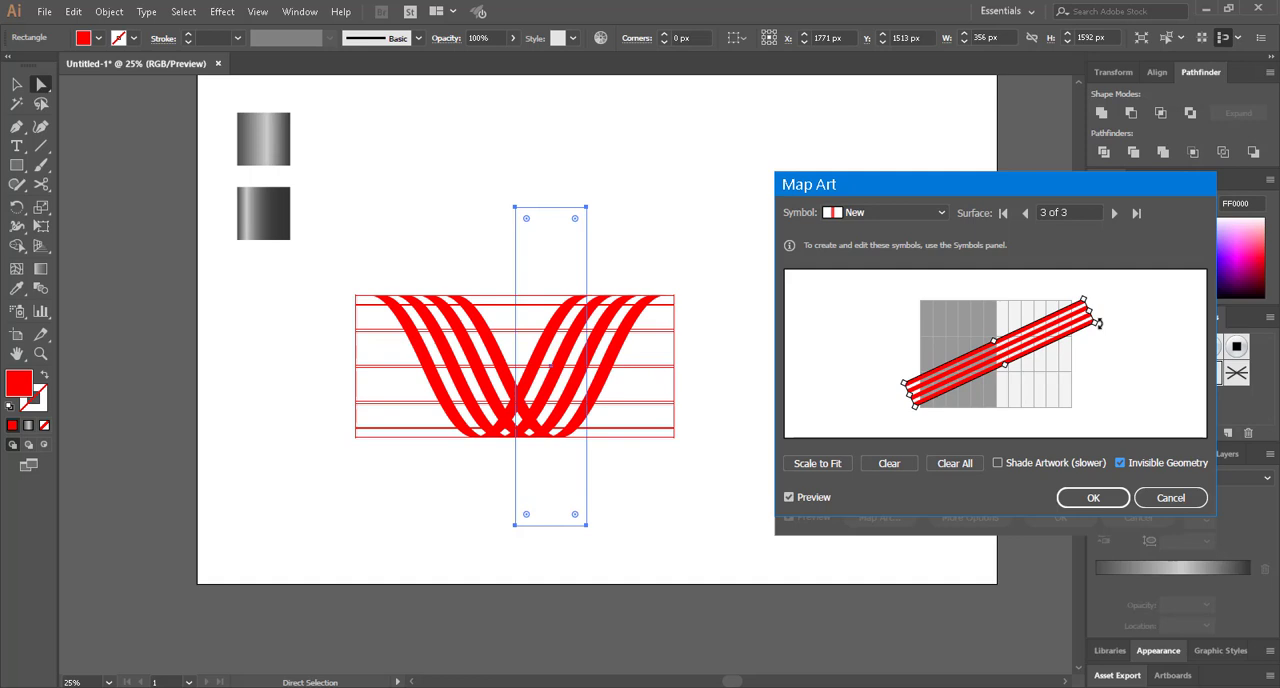
{"action": "left_click_drag", "start_coordinate": [1008, 367], "coordinate": [1005, 364]}
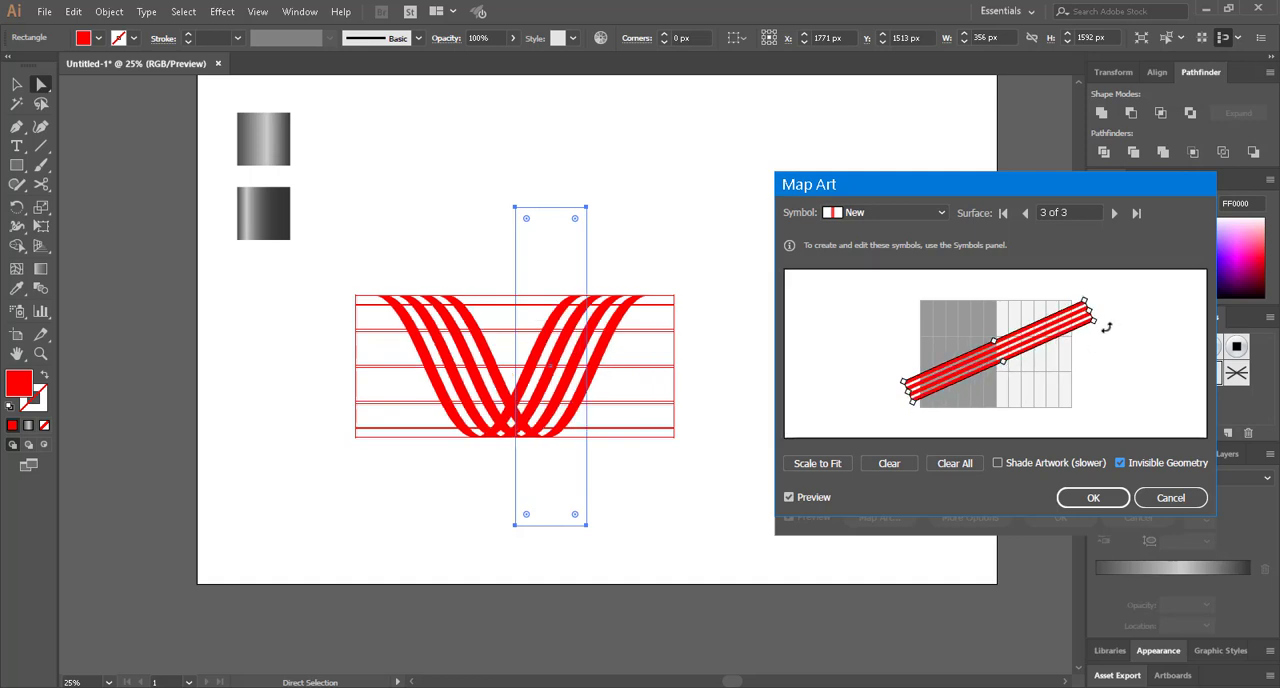
{"action": "mouse_move", "coordinate": [1097, 322]}
{"action": "left_mouse_down"}
{"action": "mouse_move", "coordinate": [1103, 349]}
{"action": "mouse_move", "coordinate": [1100, 326]}
{"action": "left_mouse_up"}
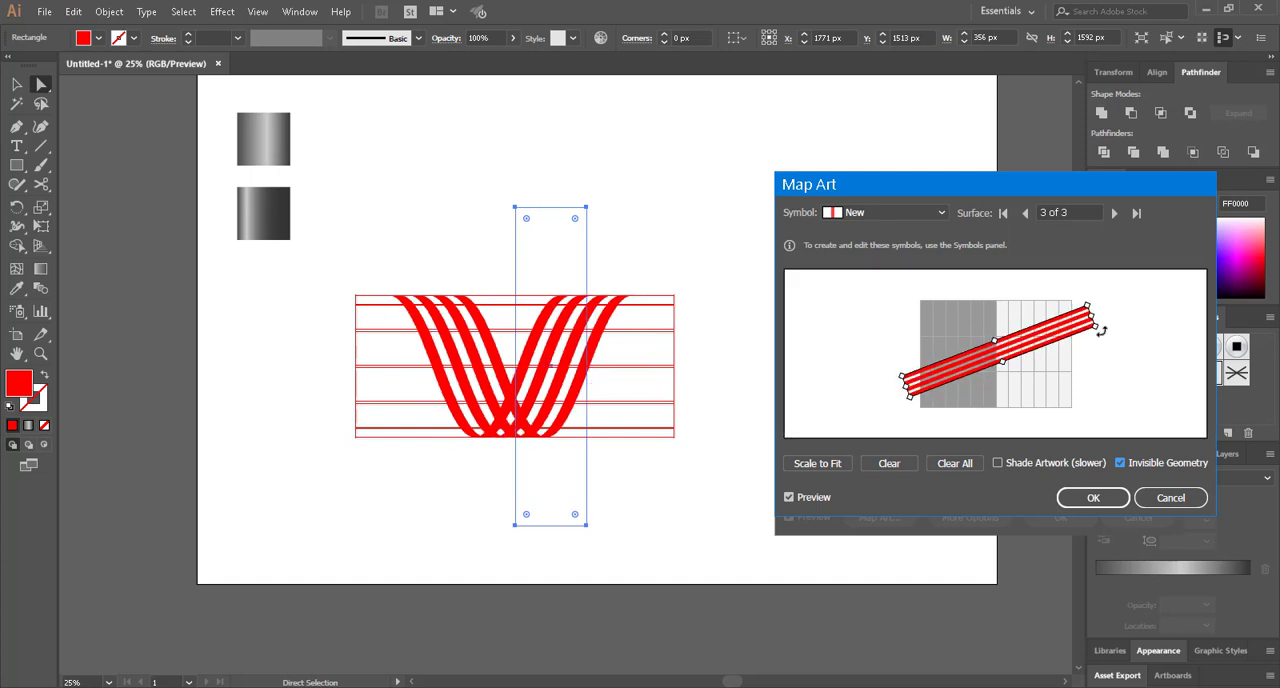
{"action": "left_click_drag", "start_coordinate": [1100, 328], "coordinate": [1101, 331]}
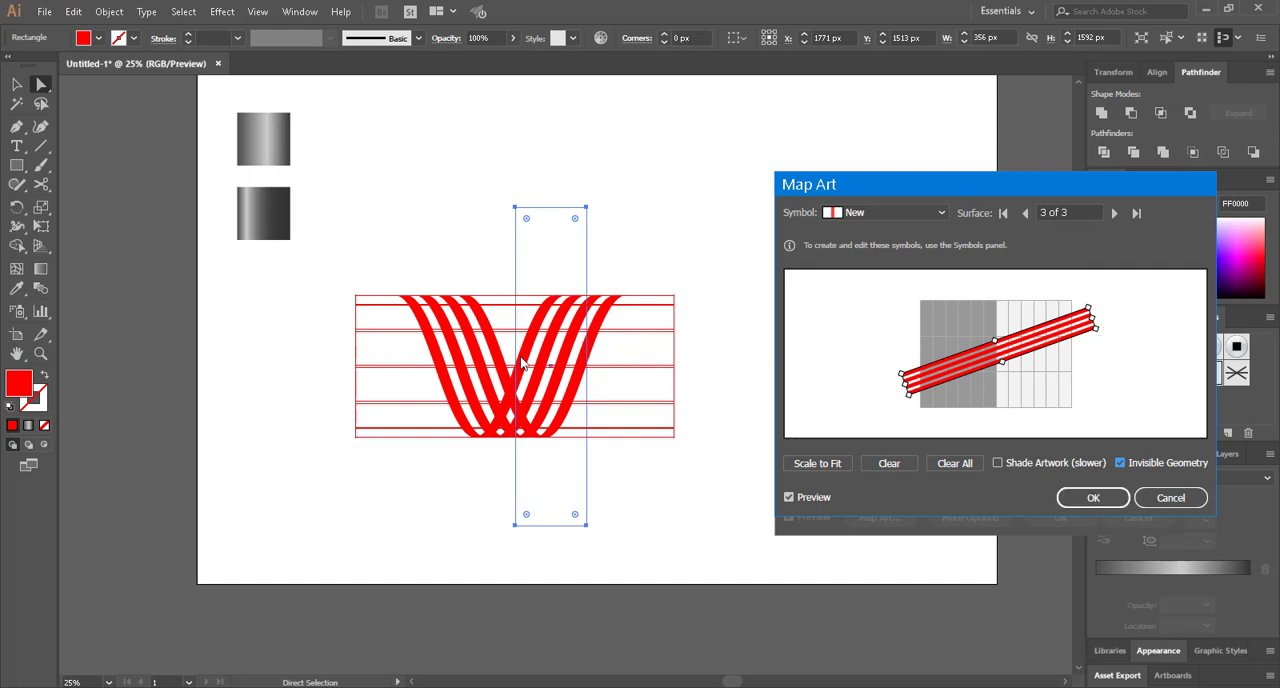
{"action": "left_click", "coordinate": [1093, 493]}
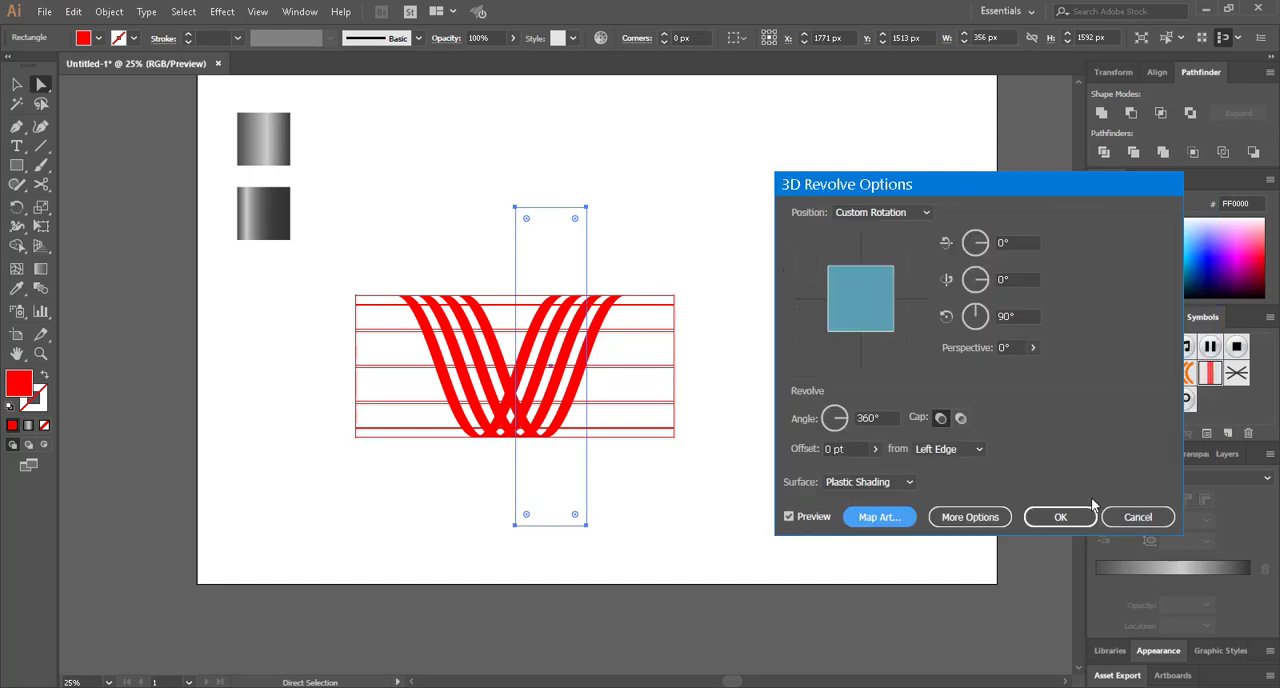
Accept the 3D Revolve settings for the invisible cylinder and deselect the artwork to inspect the stripes
{"action": "left_click", "coordinate": [1072, 515]}
{"action": "left_click", "coordinate": [735, 408]}
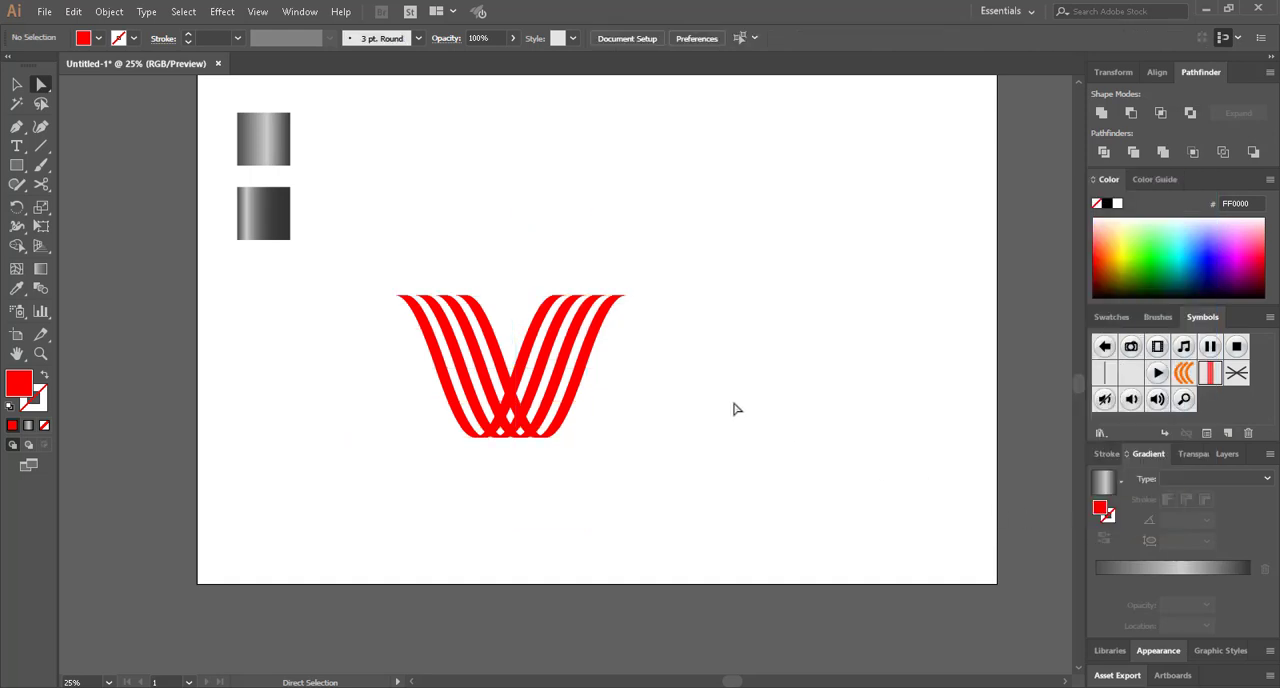
{"action": "scroll", "coordinate": [541, 355], "scroll_direction": "up", "scroll_amount": 2}
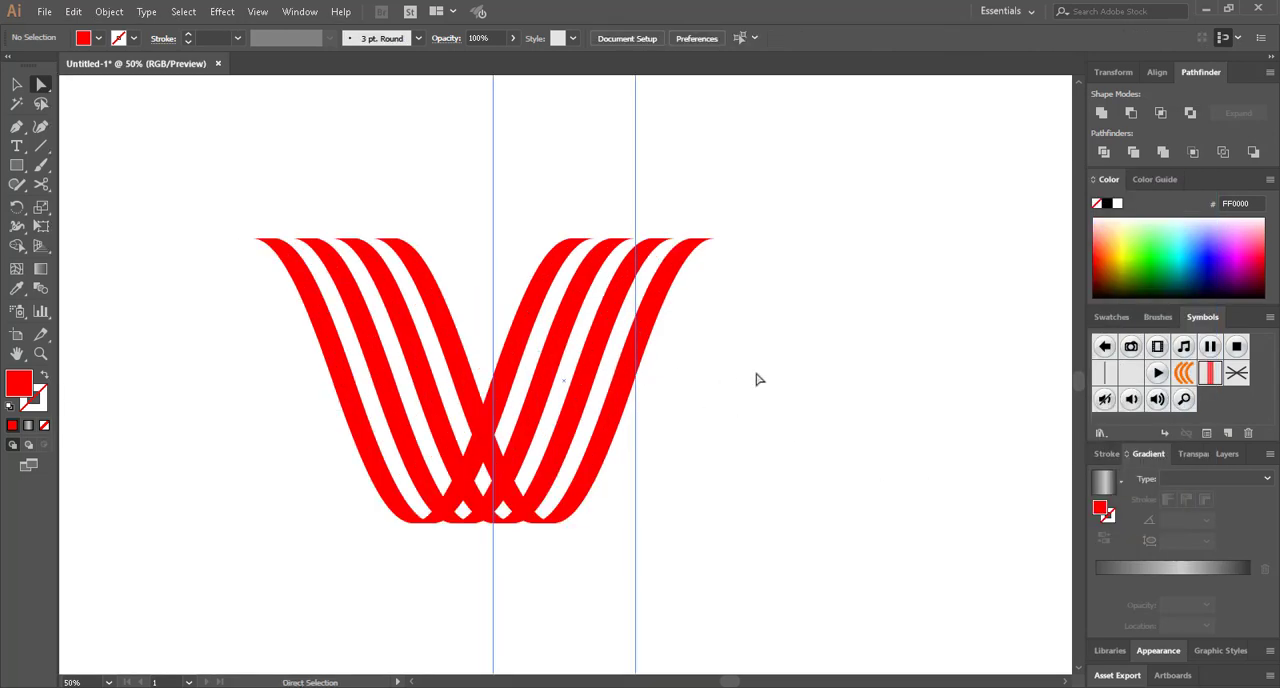
{"action": "scroll", "coordinate": [757, 379], "scroll_direction": "down", "scroll_amount": 2}
{"action": "scroll", "coordinate": [774, 386], "scroll_direction": "up", "scroll_amount": 1}
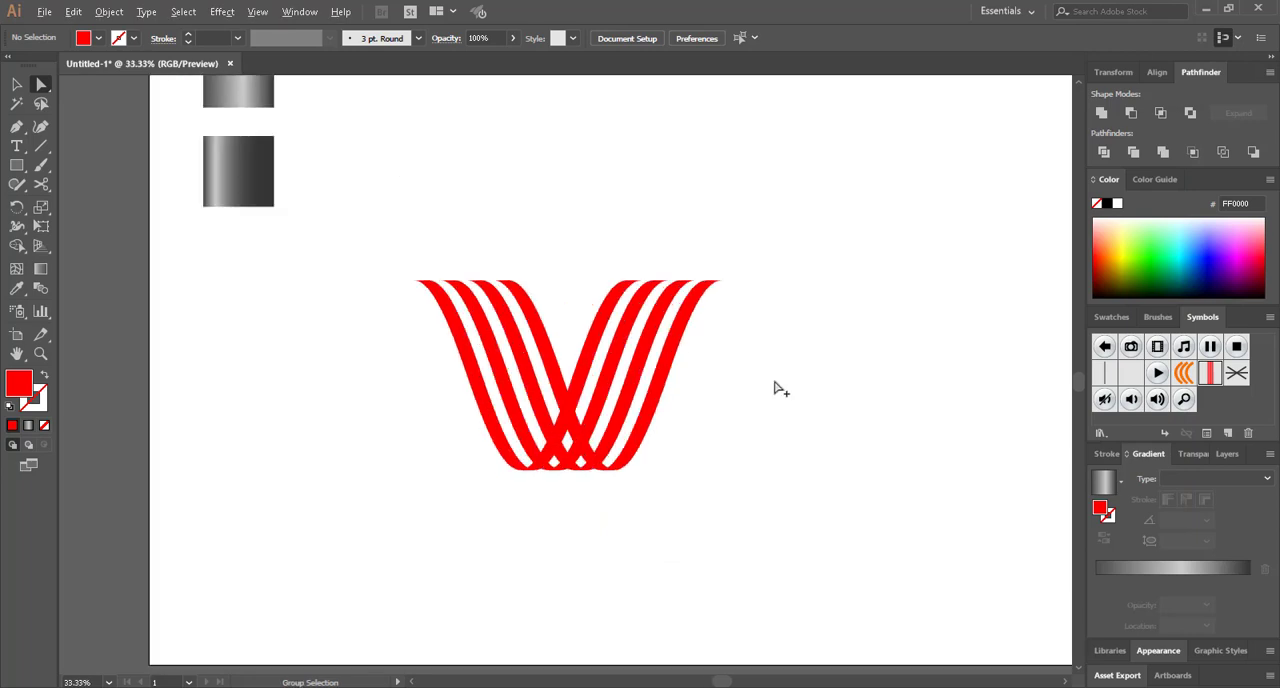
Expand the appearance of the revolved stripe artwork
{"action": "left_click_drag", "start_coordinate": [425, 245], "coordinate": [838, 590]}
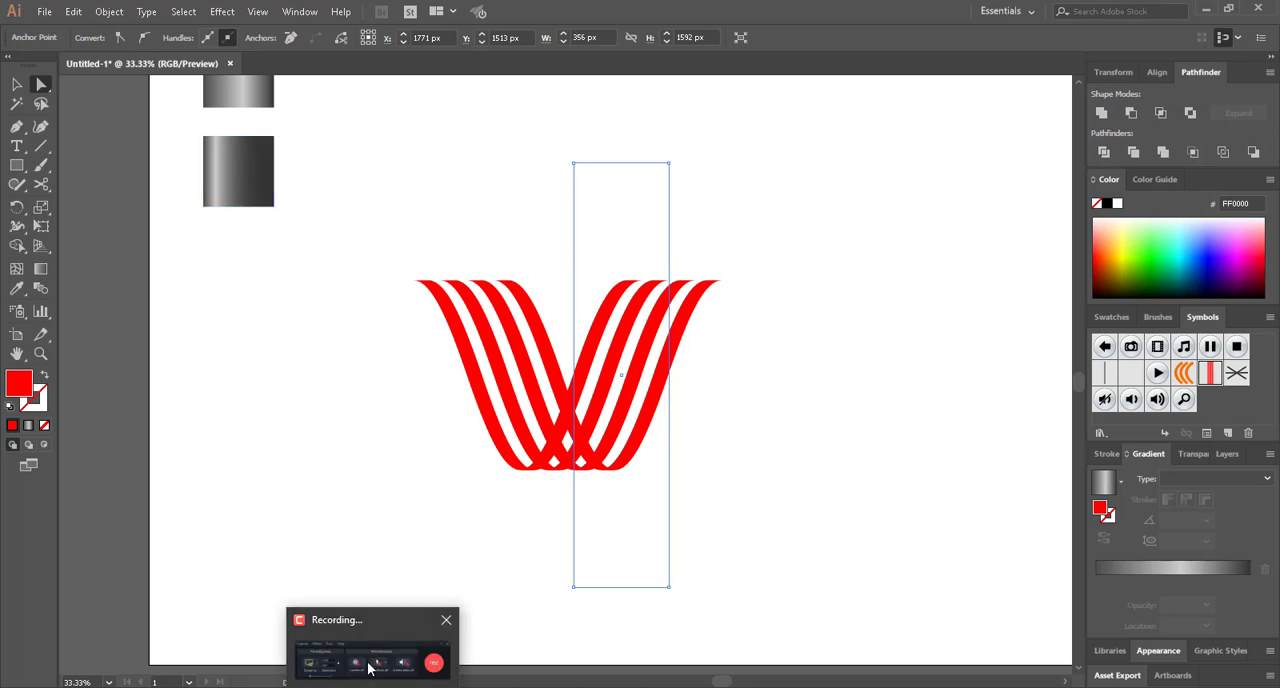
{"action": "left_click", "coordinate": [370, 668]}
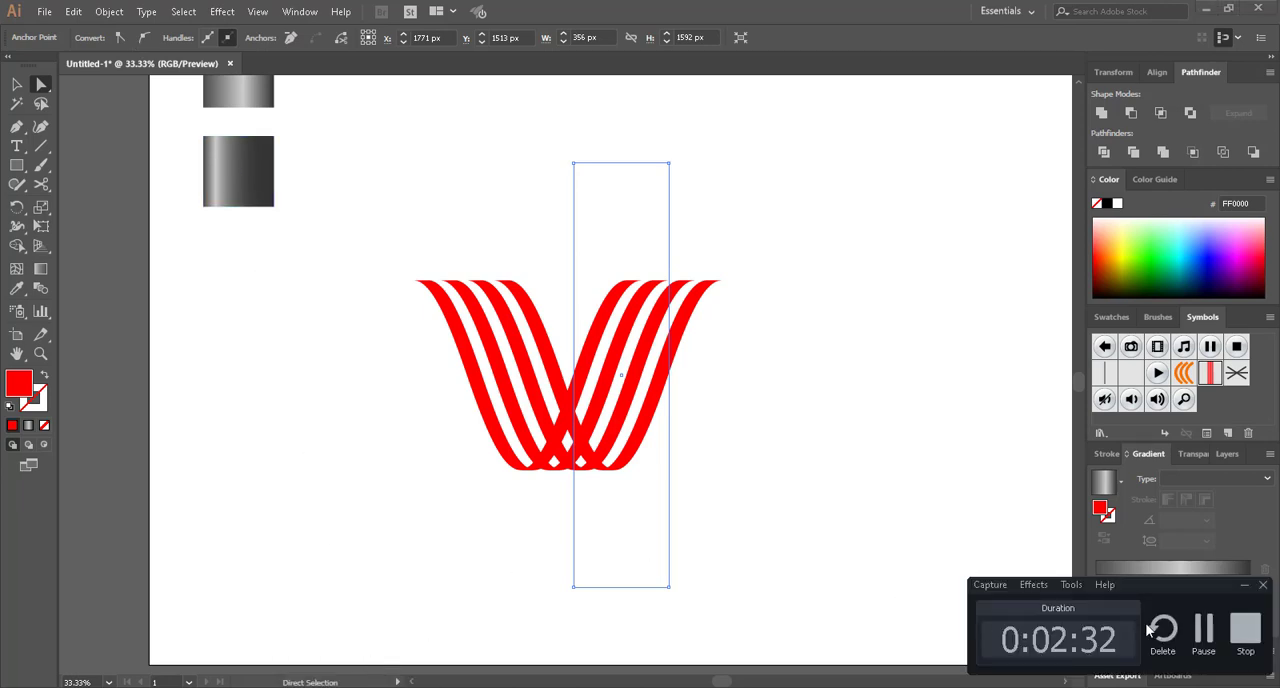
{"action": "left_click", "coordinate": [1244, 585]}
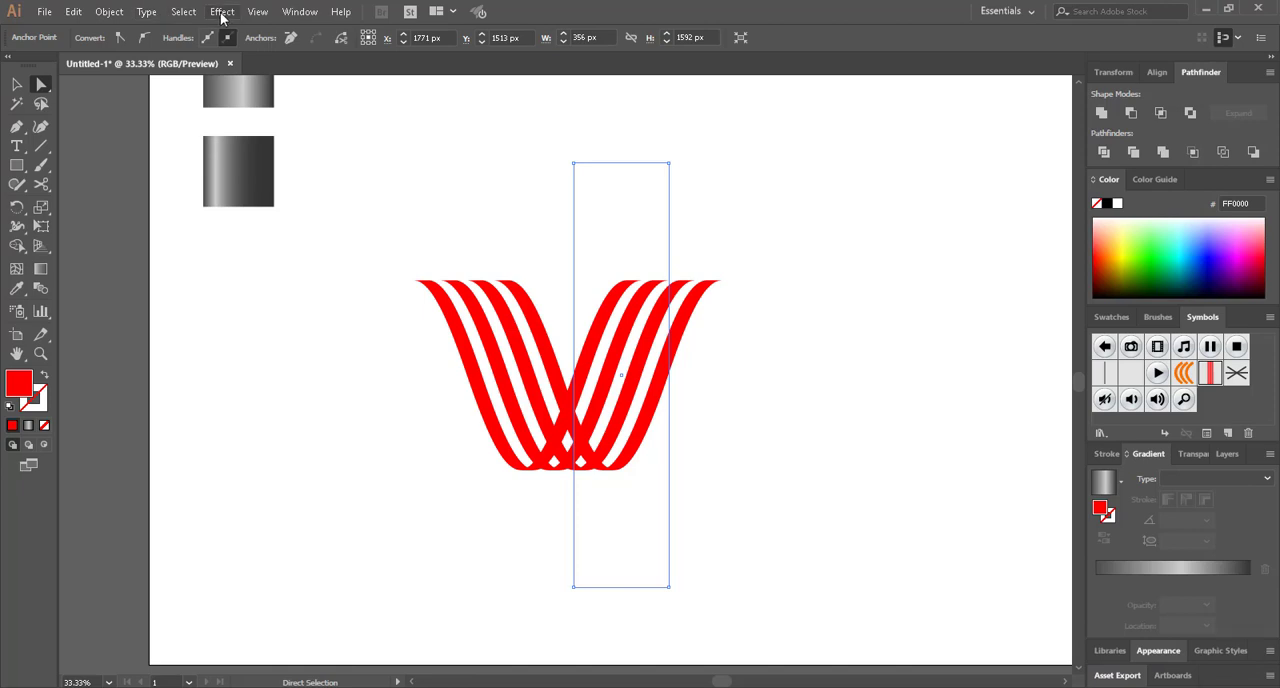
{"action": "left_click", "coordinate": [107, 11]}
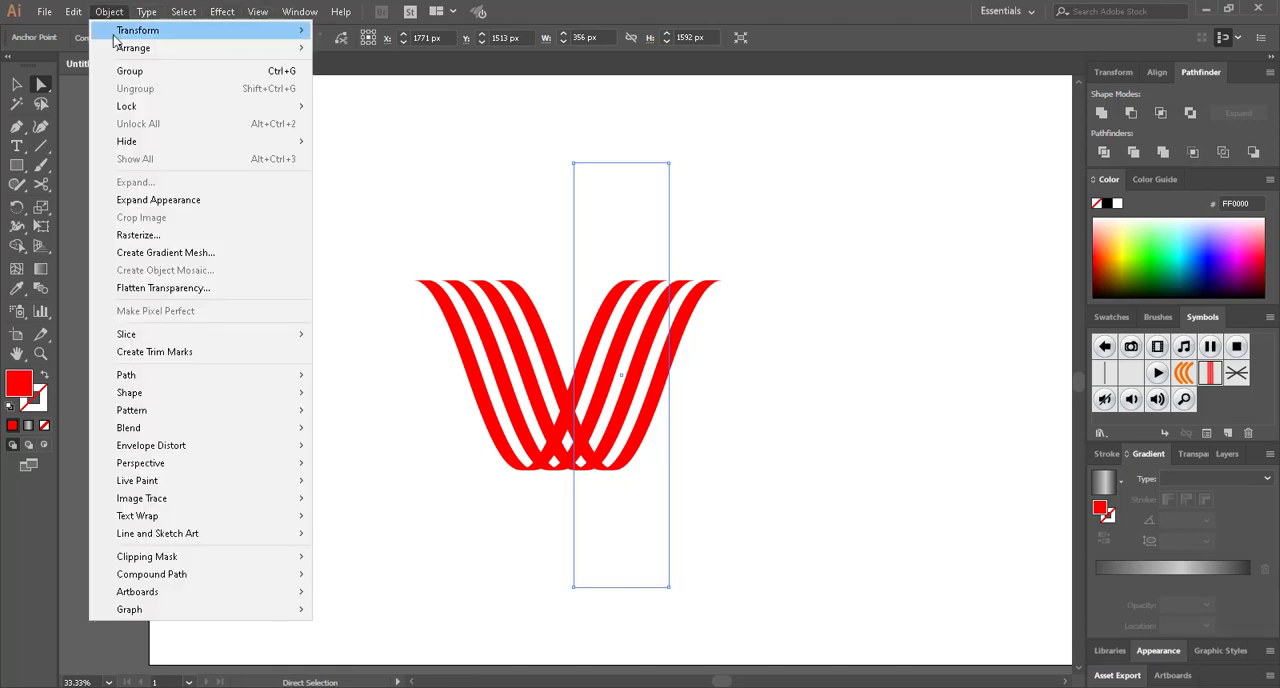
{"action": "left_click", "coordinate": [167, 207]}
{"action": "left_click", "coordinate": [651, 400]}
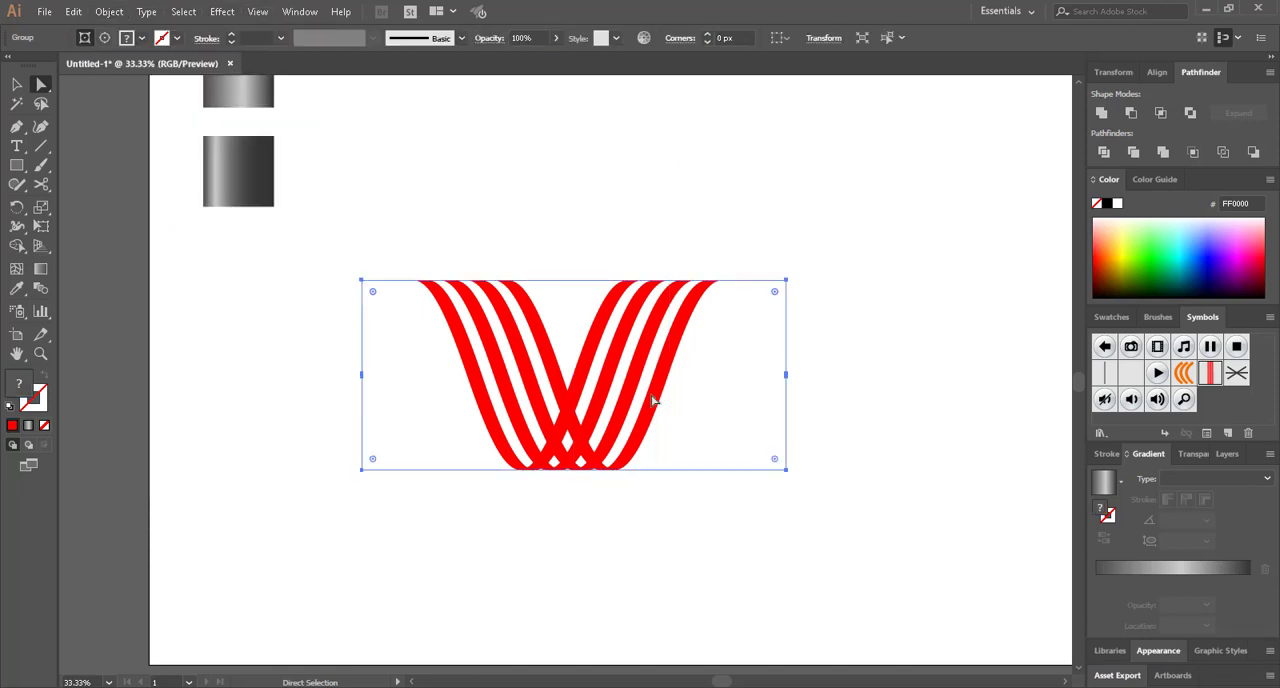
{"action": "left_click", "coordinate": [606, 517]}
{"action": "left_click_drag", "start_coordinate": [485, 285], "coordinate": [743, 514]}
{"action": "right_click", "coordinate": [594, 433]}
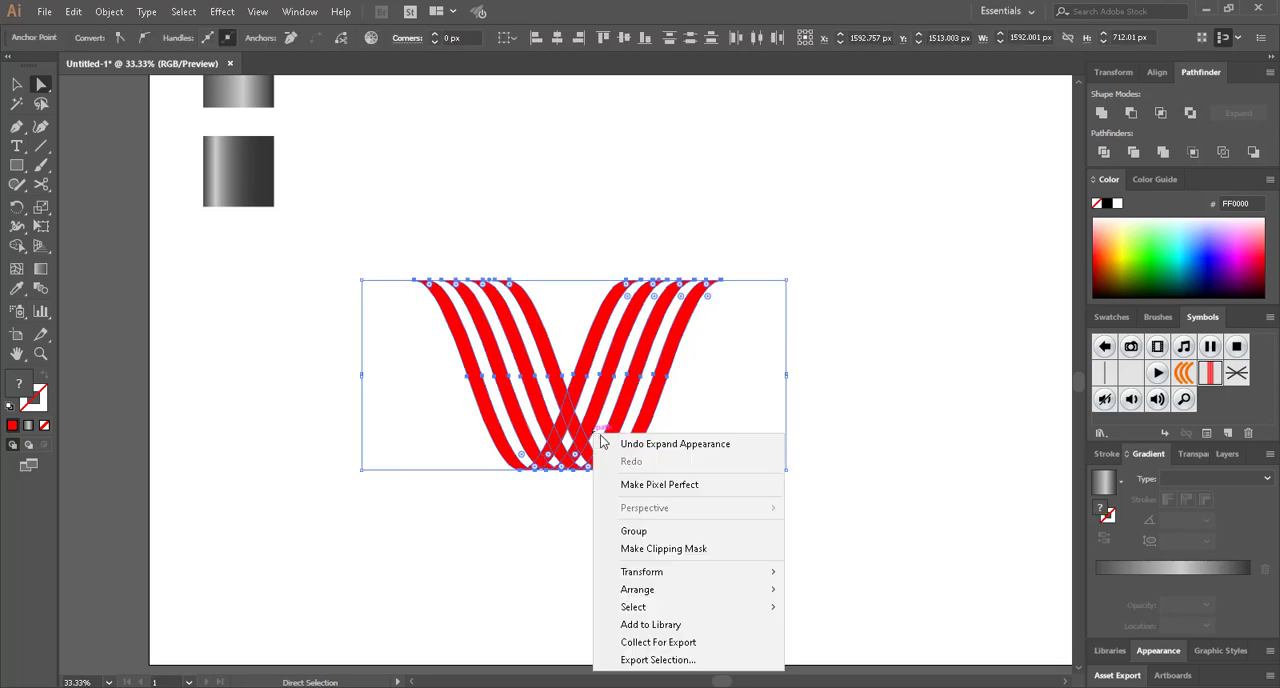
{"action": "left_click", "coordinate": [648, 549]}
{"action": "left_click", "coordinate": [520, 560]}
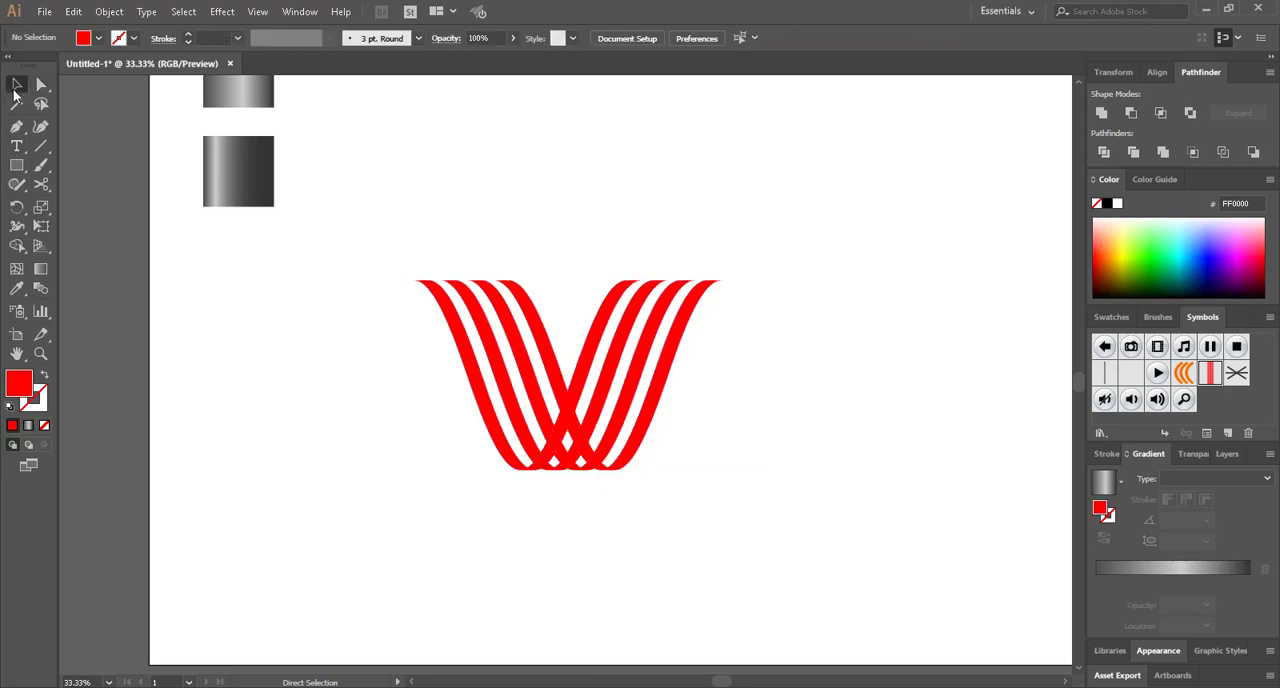
Ungroup the expanded stripe artwork
{"action": "left_click_drag", "start_coordinate": [426, 200], "coordinate": [620, 486]}
{"action": "right_click", "coordinate": [541, 390]}
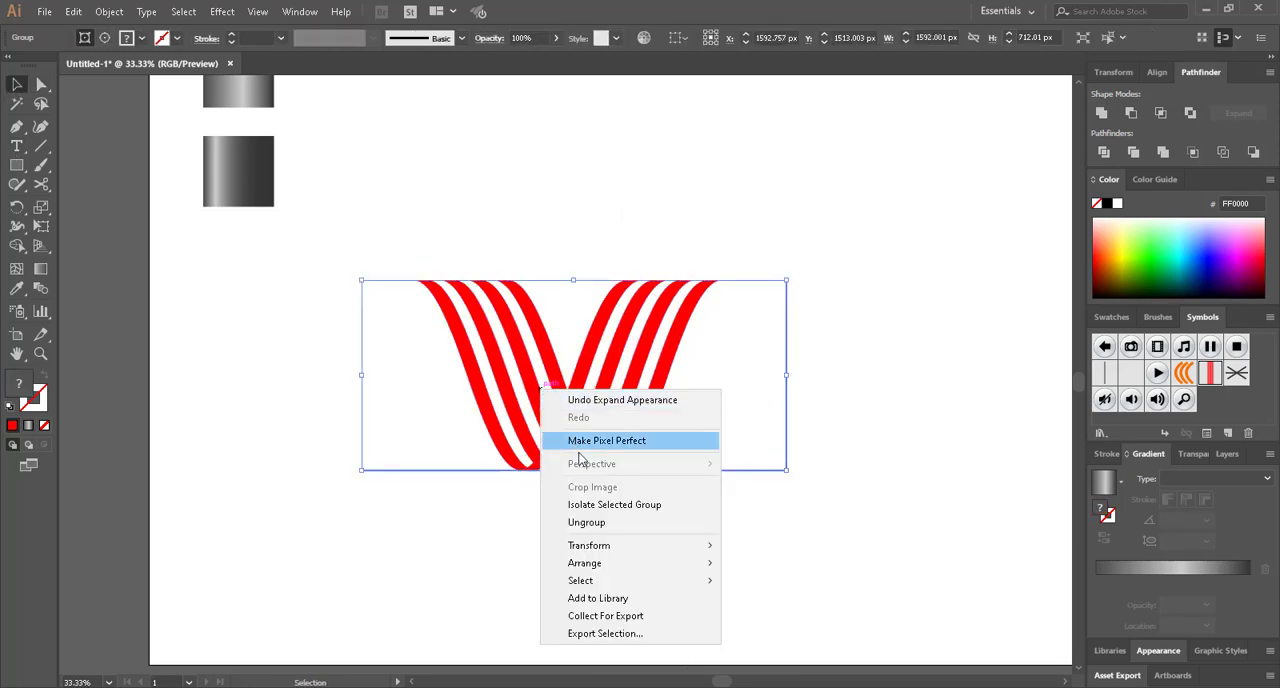
{"action": "left_click", "coordinate": [600, 523]}
{"action": "left_click", "coordinate": [449, 288]}
{"action": "left_click_drag", "start_coordinate": [394, 218], "coordinate": [768, 550]}
{"action": "right_click", "coordinate": [577, 433]}
{"action": "left_click", "coordinate": [642, 564]}
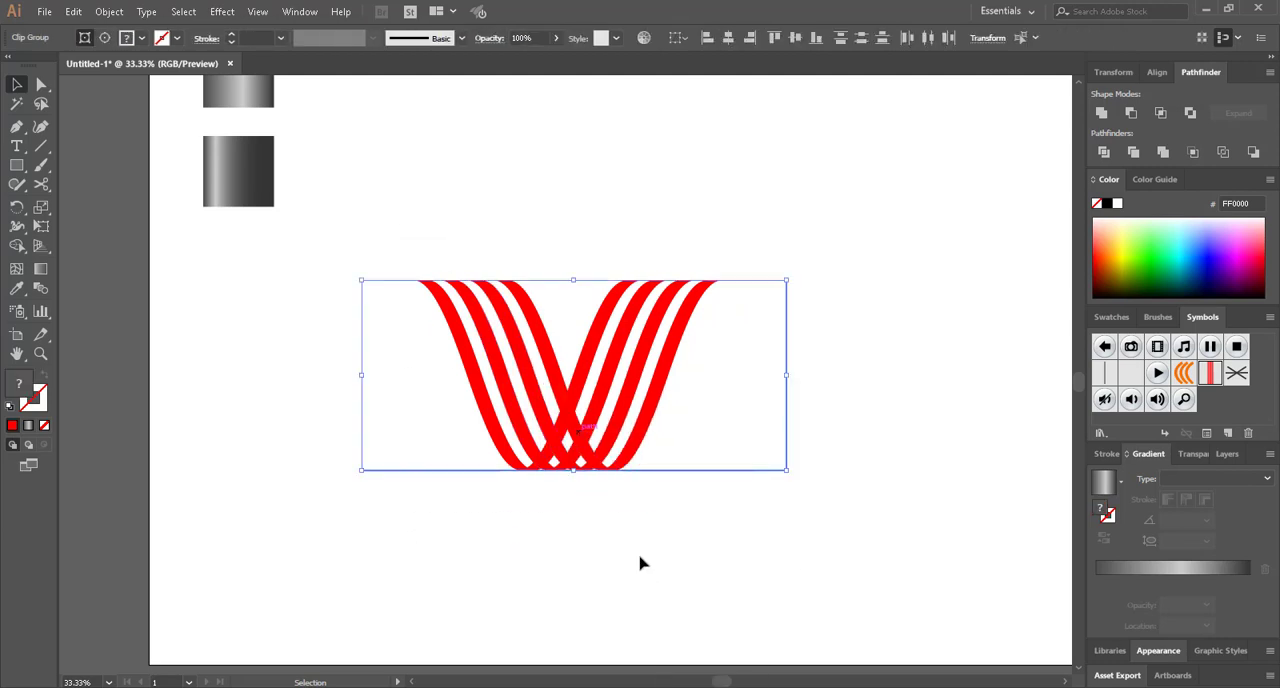
Release the clipping masks around the ungrouped stripes
{"action": "left_click_drag", "start_coordinate": [432, 236], "coordinate": [706, 544]}
{"action": "right_click", "coordinate": [628, 414]}
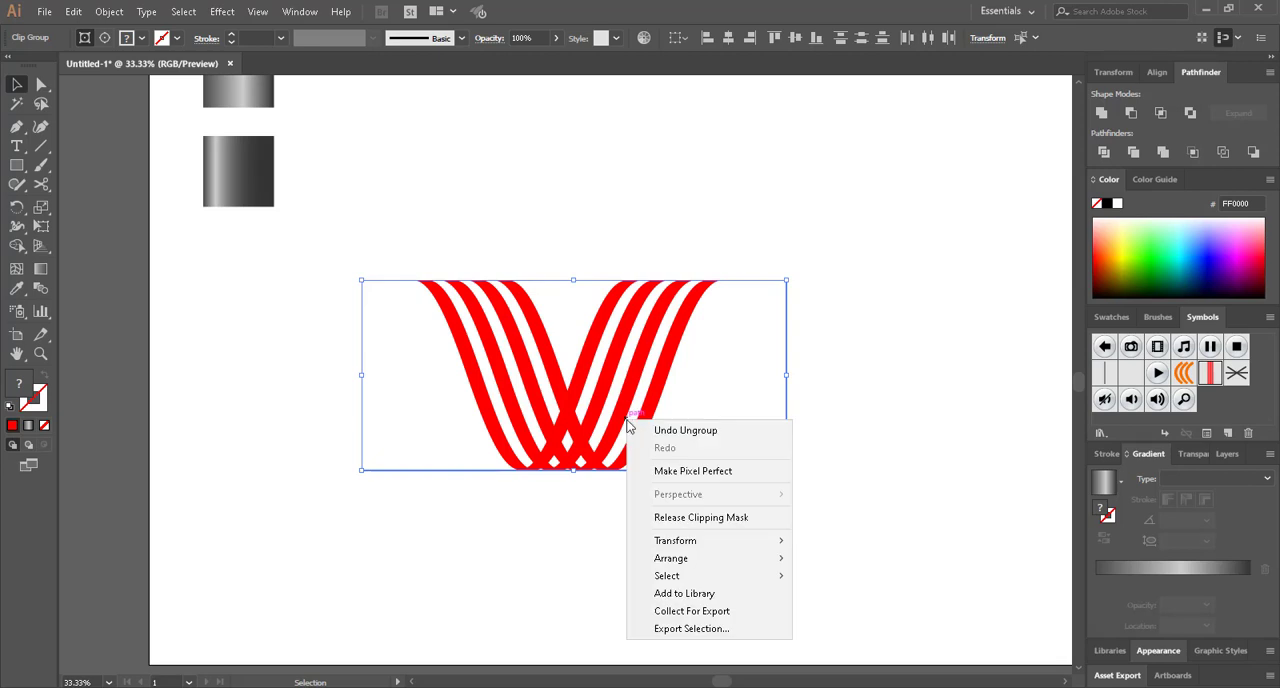
{"action": "left_click", "coordinate": [679, 527]}
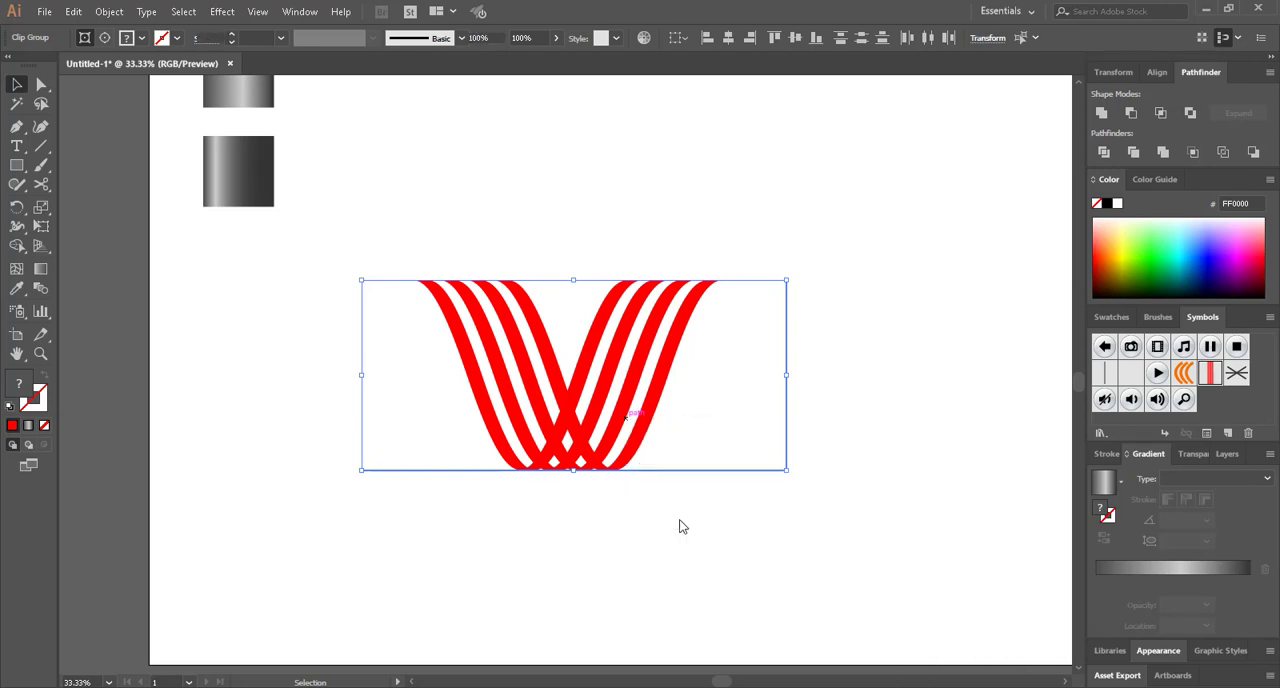
{"action": "left_click", "coordinate": [601, 504]}
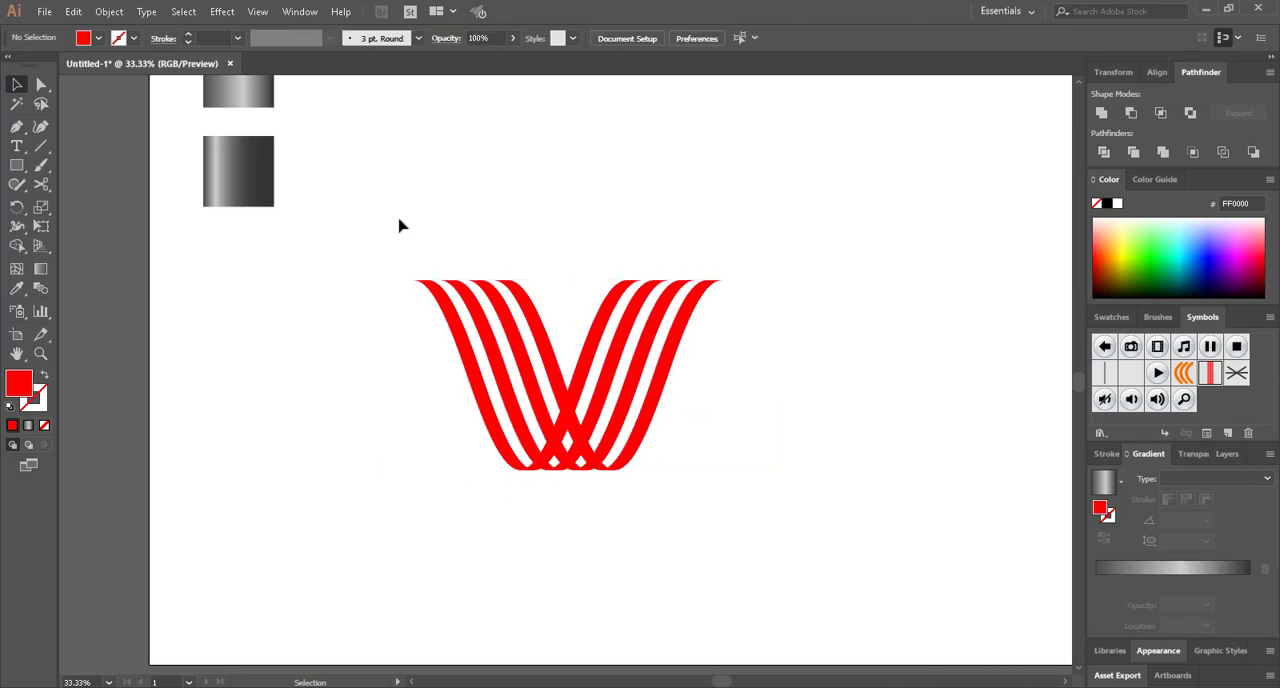
Move the group of descending stripes to the far side of the rising stripes so their upper ends overlap
{"action": "left_click_drag", "start_coordinate": [383, 207], "coordinate": [543, 334]}
{"action": "scroll", "coordinate": [533, 488], "scroll_direction": "right", "scroll_amount": 2}
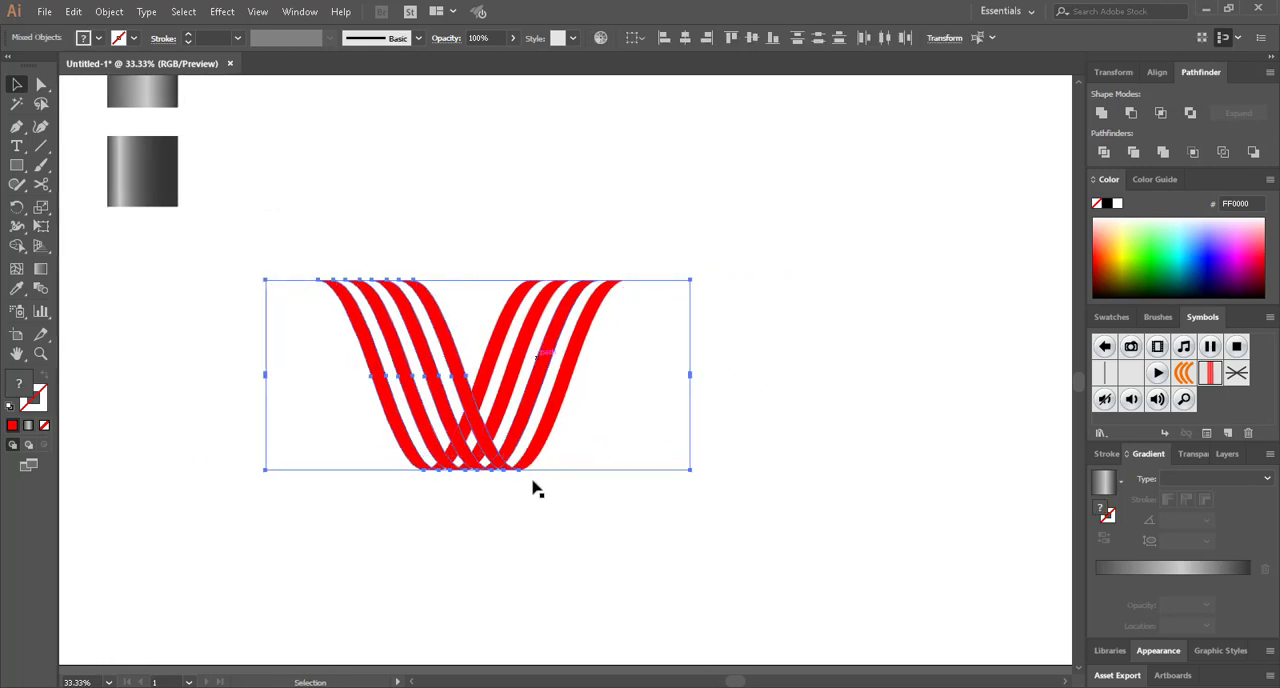
{"action": "left_click", "coordinate": [506, 569]}
{"action": "left_click_drag", "start_coordinate": [352, 364], "coordinate": [459, 336]}
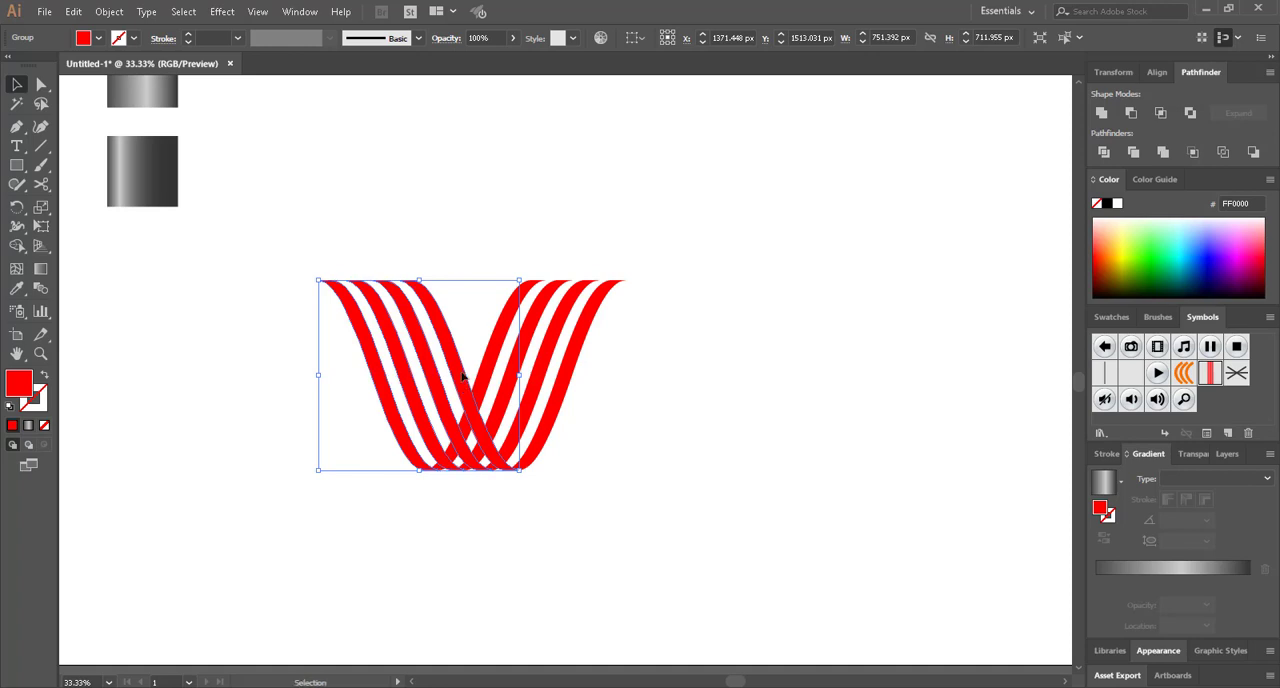
{"action": "left_click_drag", "start_coordinate": [462, 376], "coordinate": [660, 380]}
Align the upper ends of the descending stripes exactly with those of the rising stripes, forming a smooth peak
{"action": "scroll", "coordinate": [630, 323], "scroll_direction": "up", "scroll_amount": 3, "text": "alt"}
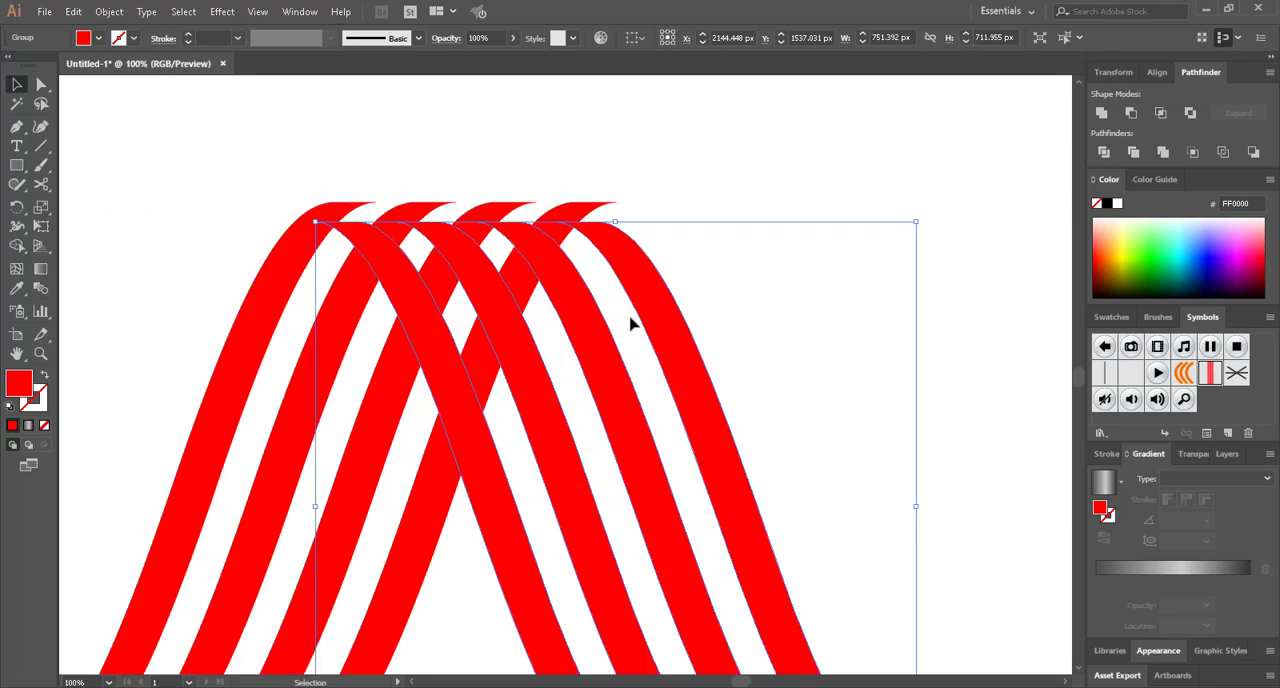
{"action": "mouse_move", "coordinate": [651, 321]}
{"action": "left_mouse_down"}
{"action": "mouse_move", "coordinate": [652, 302]}
{"action": "mouse_move", "coordinate": [662, 308]}
{"action": "left_mouse_up"}
{"action": "scroll", "coordinate": [662, 310], "scroll_direction": "down", "scroll_amount": 2}
{"action": "left_click", "coordinate": [931, 485]}
{"action": "scroll", "coordinate": [890, 482], "scroll_direction": "right", "scroll_amount": 5}
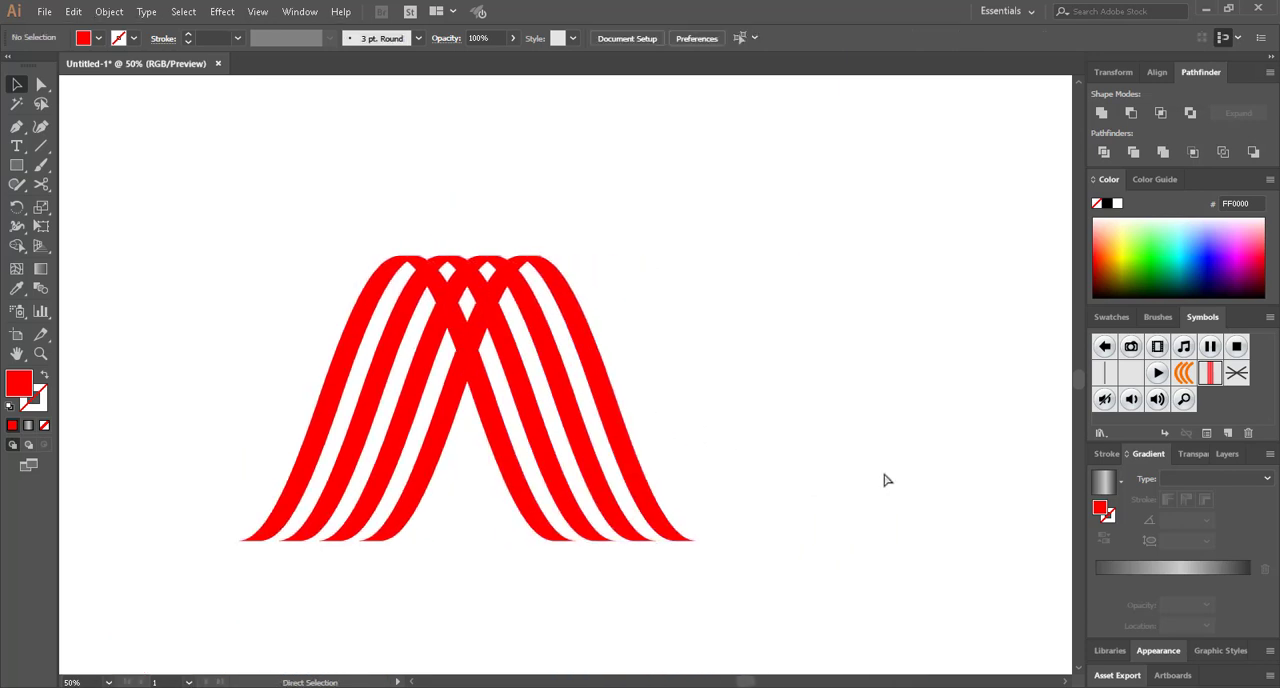
Duplicate the rising stripes beyond the descending ones, joining their lower ends to complete the letter N
{"action": "left_click_drag", "start_coordinate": [262, 564], "coordinate": [601, 471]}
{"action": "scroll", "coordinate": [481, 577], "scroll_direction": "up", "scroll_amount": 2}
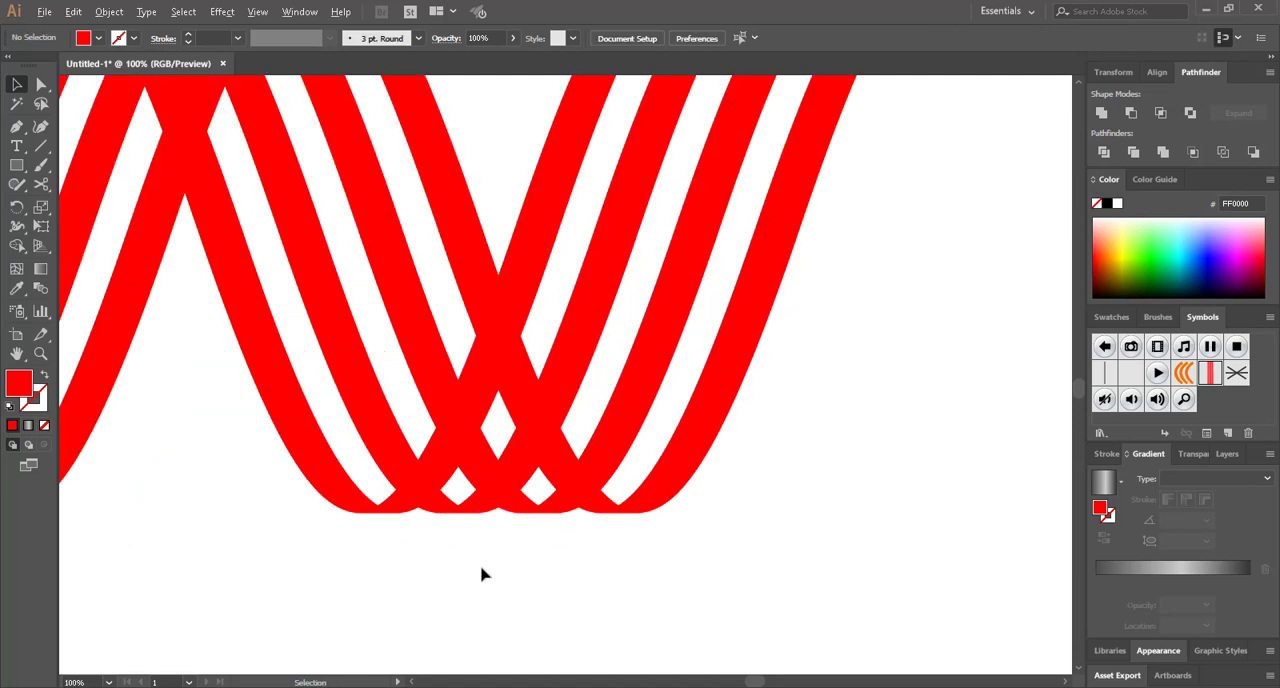
{"action": "scroll", "coordinate": [481, 574], "scroll_direction": "down", "scroll_amount": 3}
{"action": "scroll", "coordinate": [479, 571], "scroll_direction": "down", "scroll_amount": 1}
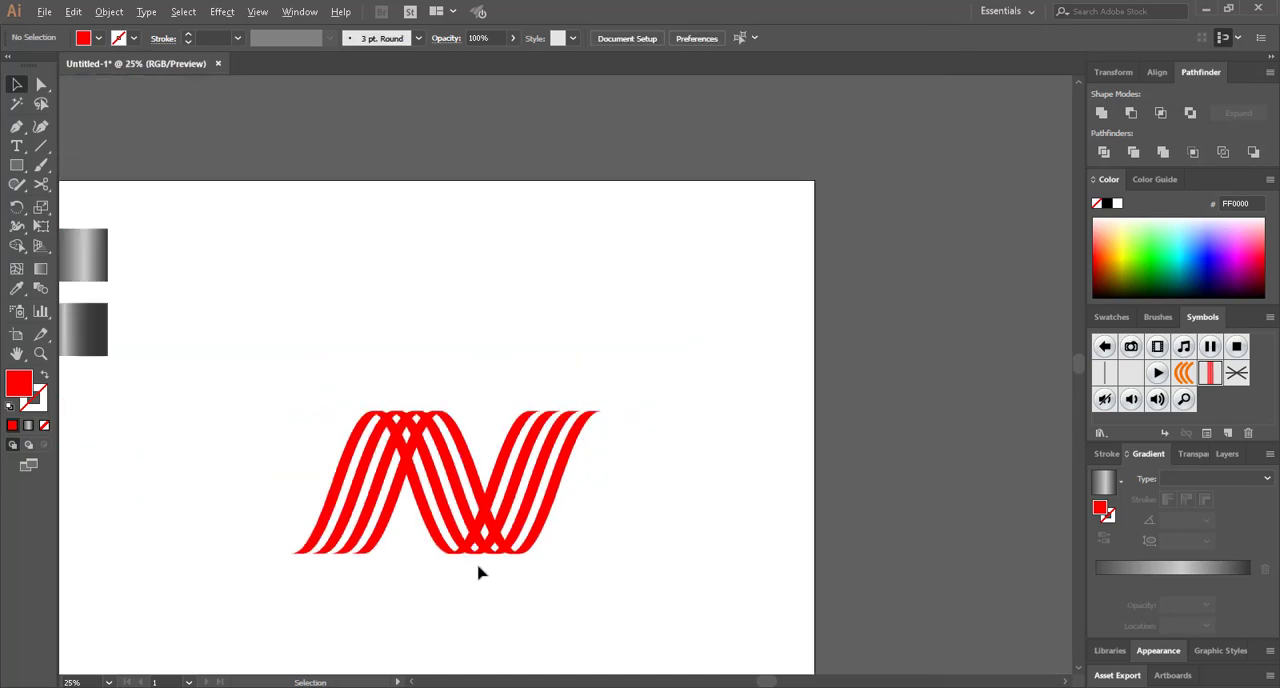
Select the whole N artwork and stretch it slightly taller, keeping its lower edge in place
{"action": "left_click_drag", "start_coordinate": [297, 357], "coordinate": [707, 648]}
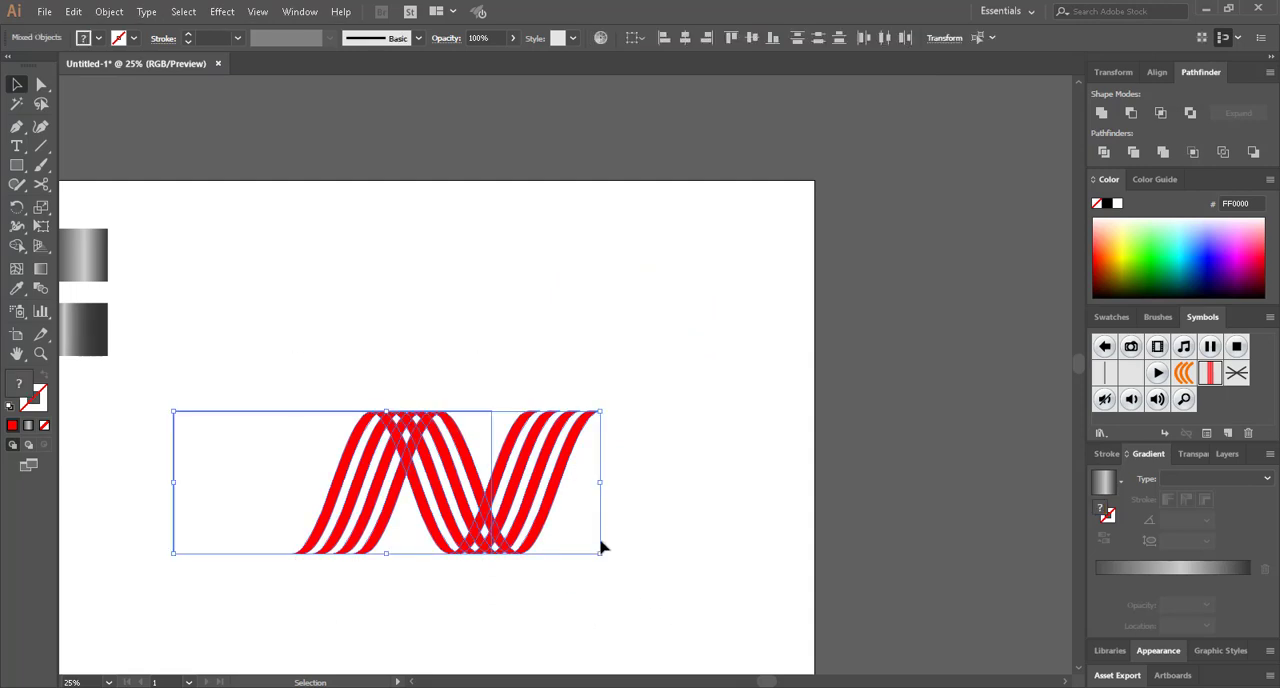
{"action": "left_click_drag", "start_coordinate": [389, 408], "coordinate": [389, 390]}
{"action": "left_click", "coordinate": [431, 611]}
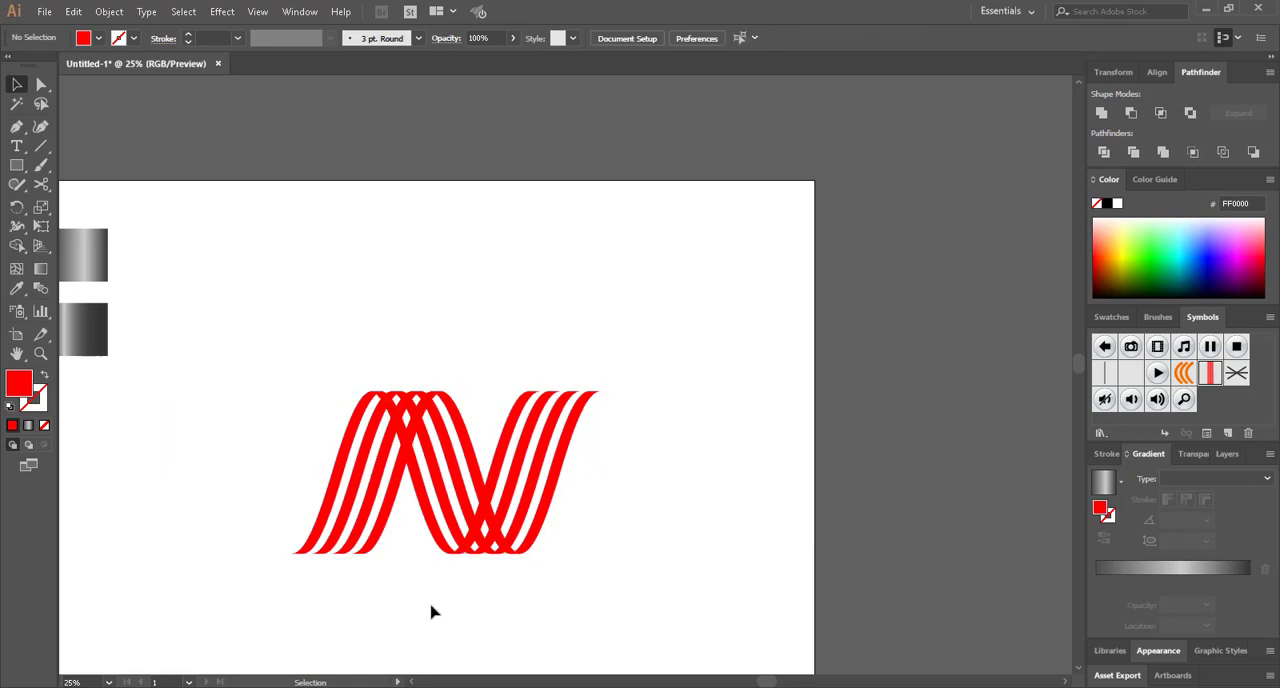
Delete the leftover unfilled clipping rectangles so that only the three stripe groups of the N remain
{"action": "left_click_drag", "start_coordinate": [251, 373], "coordinate": [306, 424]}
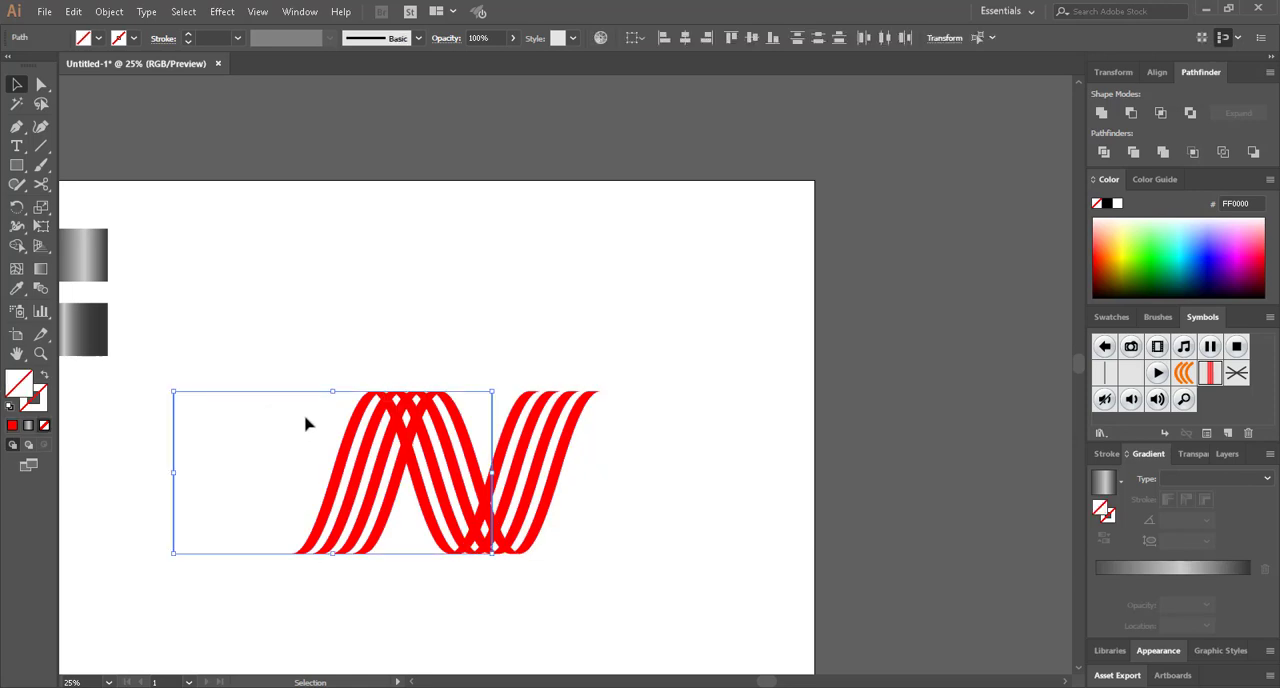
{"action": "left_click", "coordinate": [306, 424]}
{"action": "left_click_drag", "start_coordinate": [474, 357], "coordinate": [486, 433]}
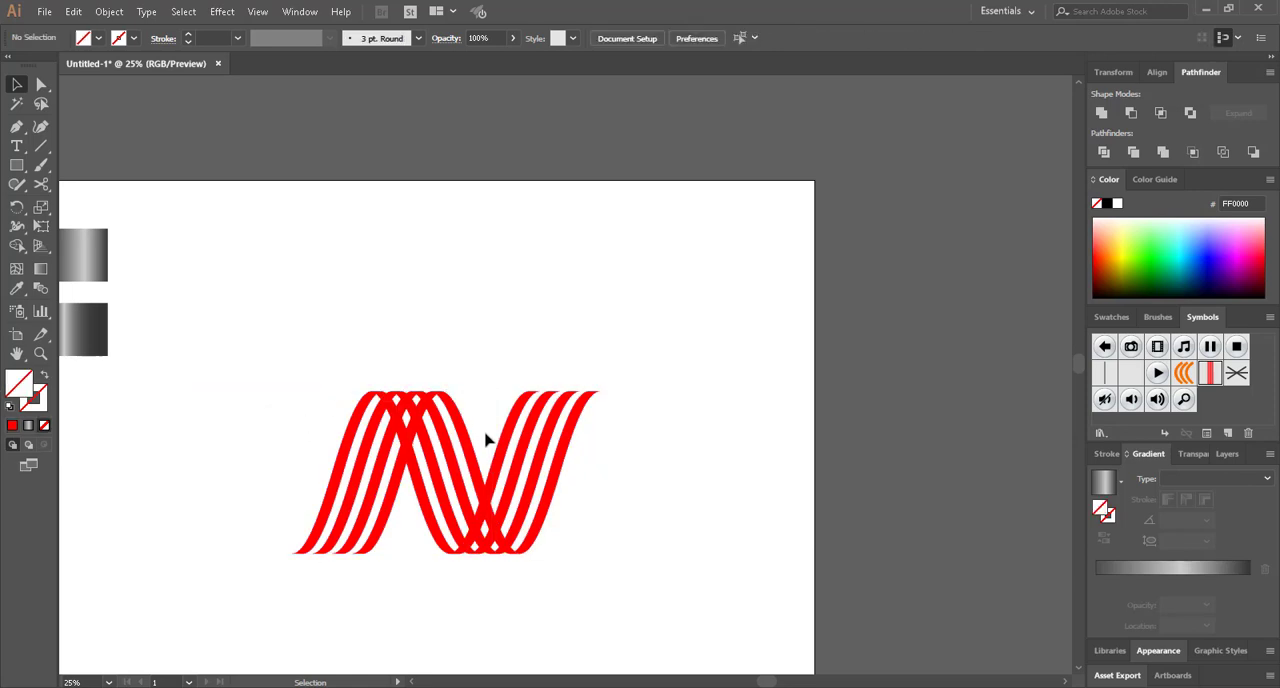
{"action": "left_click_drag", "start_coordinate": [410, 584], "coordinate": [406, 516]}
{"action": "left_click_drag", "start_coordinate": [572, 472], "coordinate": [650, 622]}
{"action": "left_click_drag", "start_coordinate": [665, 268], "coordinate": [295, 522]}
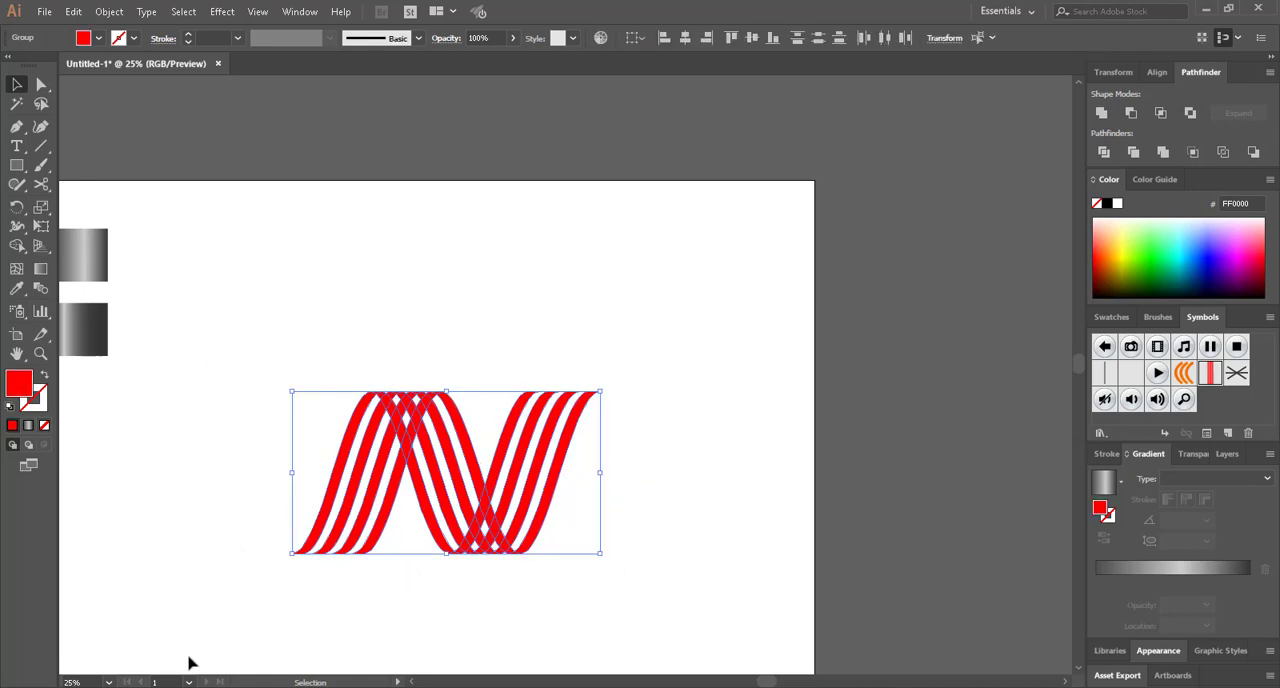
{"action": "left_click", "coordinate": [270, 575]}
{"action": "scroll", "coordinate": [255, 507], "scroll_direction": "down", "scroll_amount": 1}
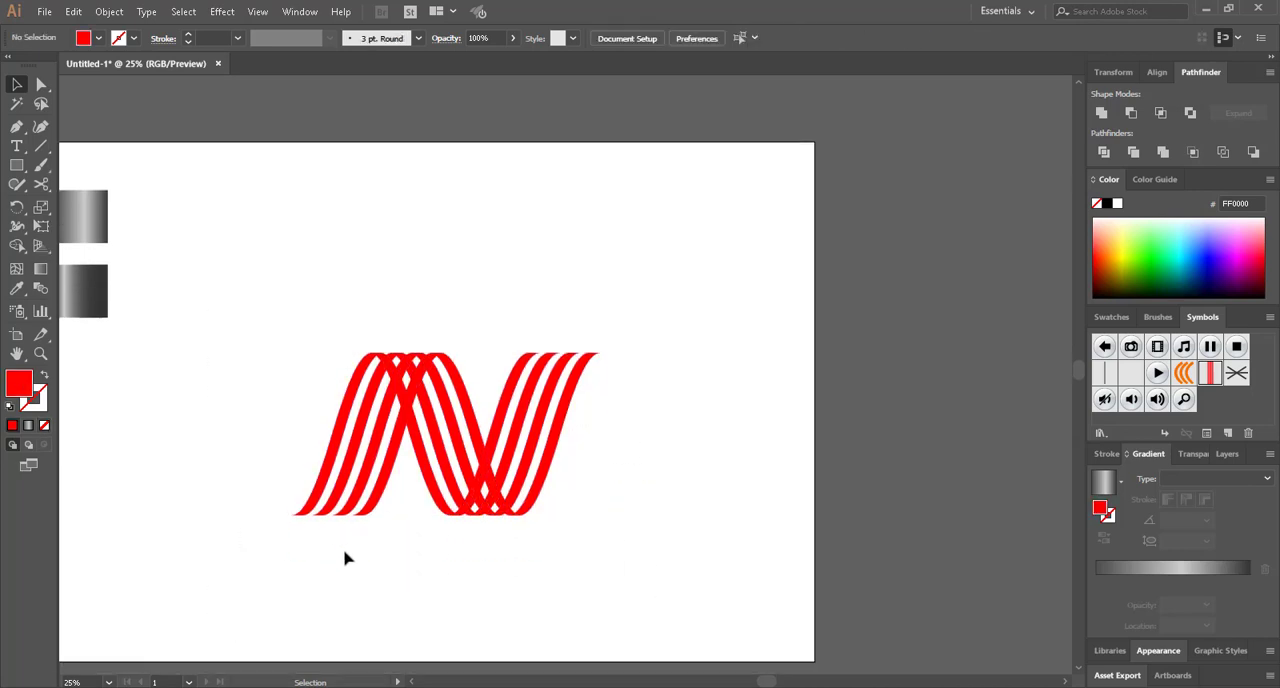
Bring both groups of rising stripes in front of the descending stripes
{"action": "left_click_drag", "start_coordinate": [384, 527], "coordinate": [289, 480]}
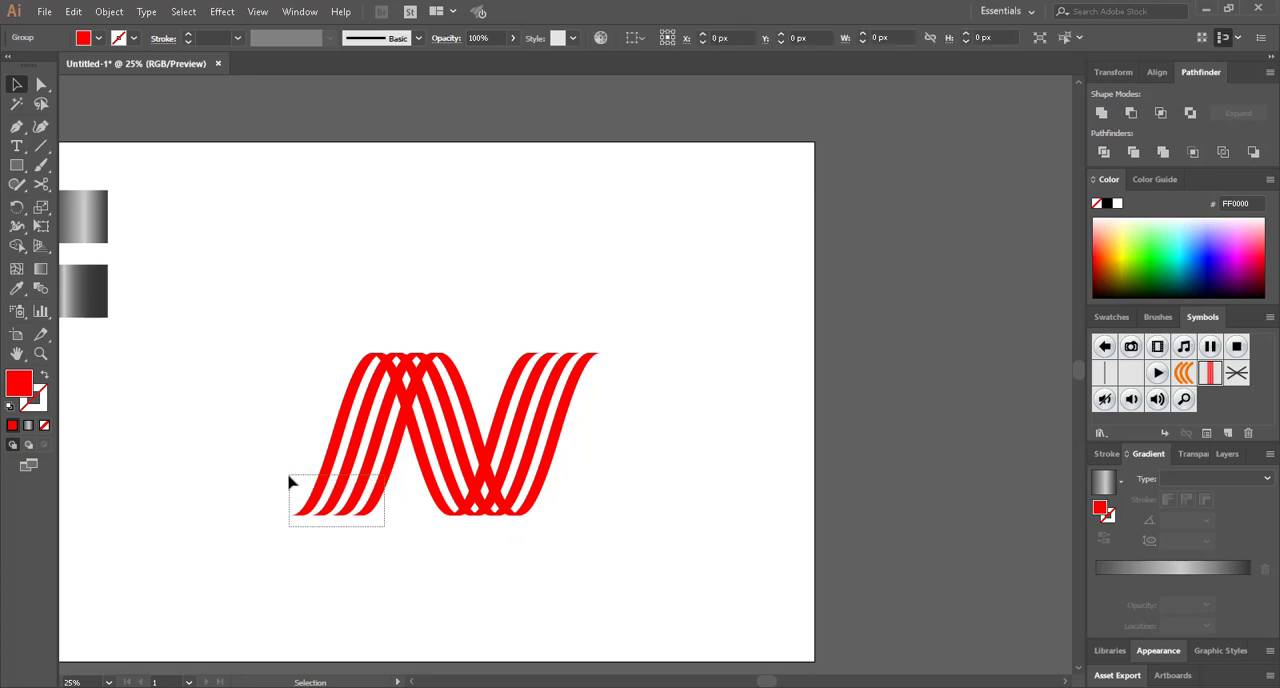
{"action": "left_click_drag", "start_coordinate": [508, 330], "coordinate": [636, 387]}
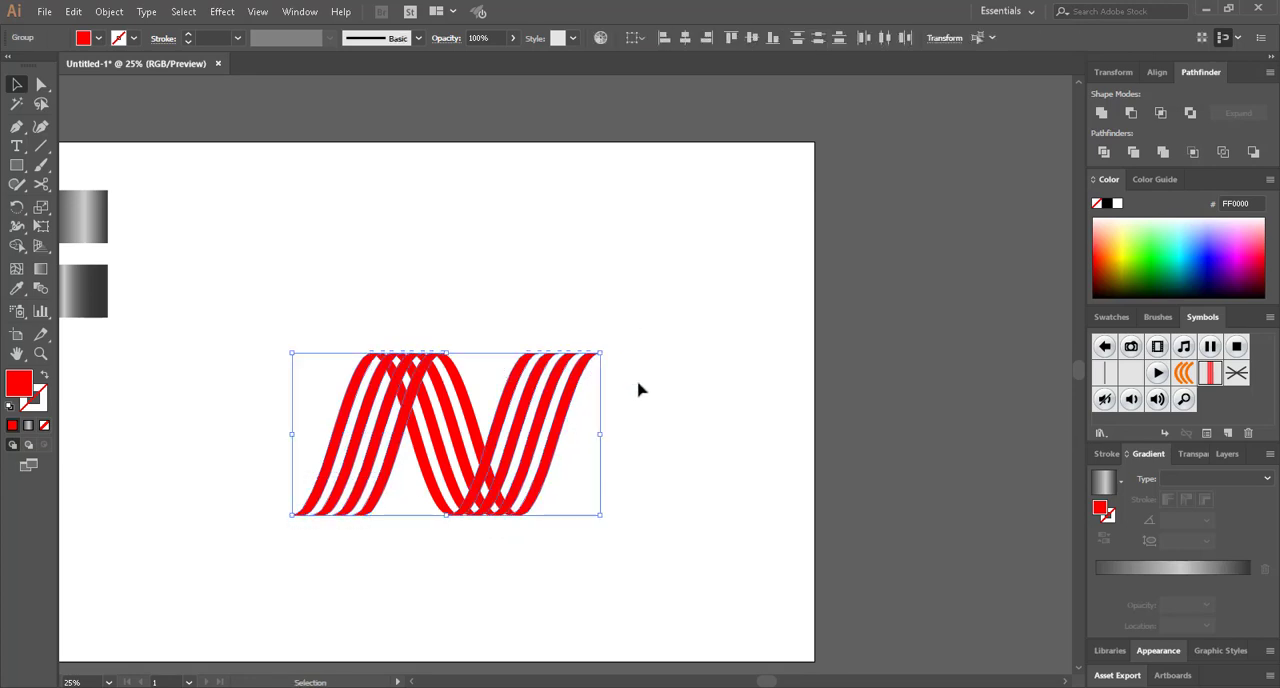
{"action": "right_click", "coordinate": [535, 396]}
{"action": "mouse_move", "coordinate": [614, 554]}
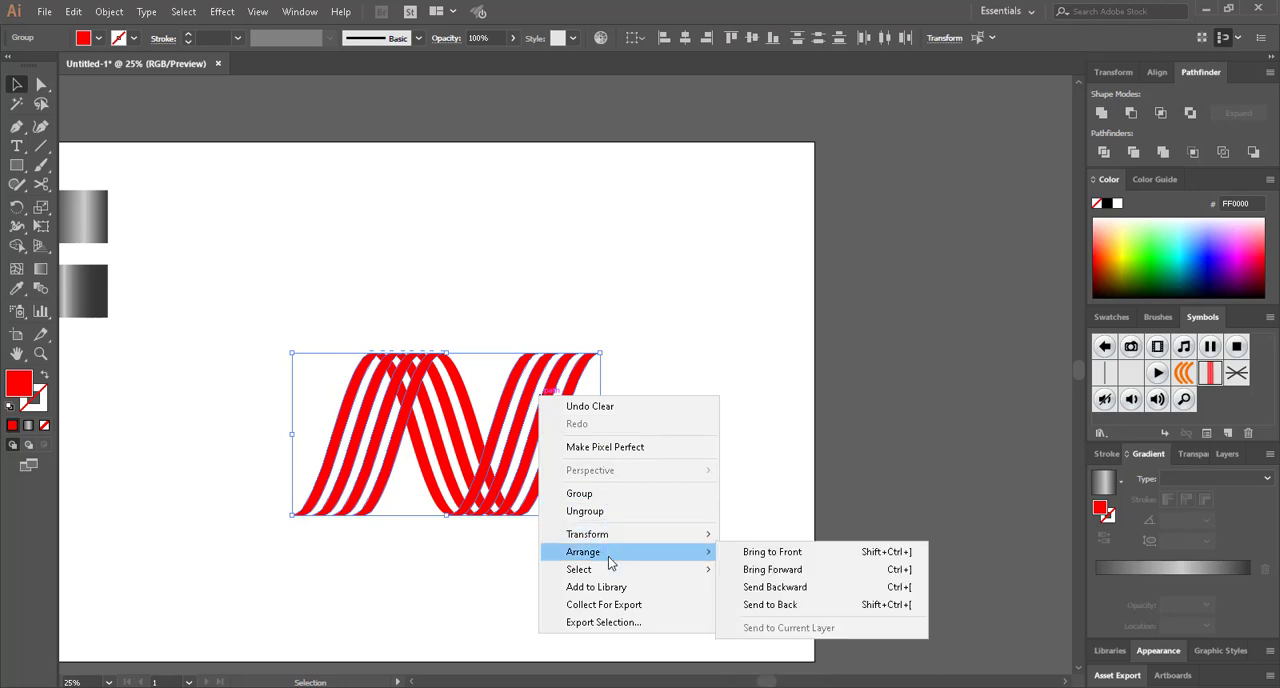
{"action": "left_click", "coordinate": [768, 553]}
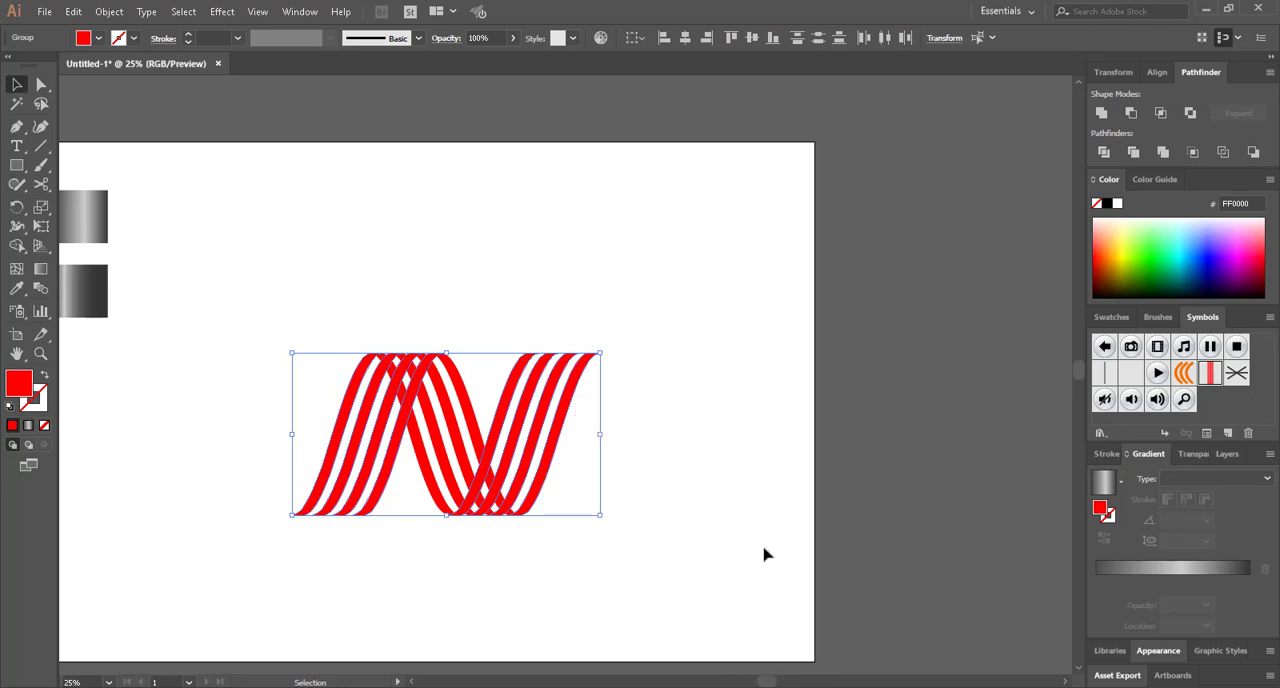
{"action": "left_click", "coordinate": [645, 458]}
{"action": "scroll", "coordinate": [396, 441], "scroll_direction": "up", "scroll_amount": 1}
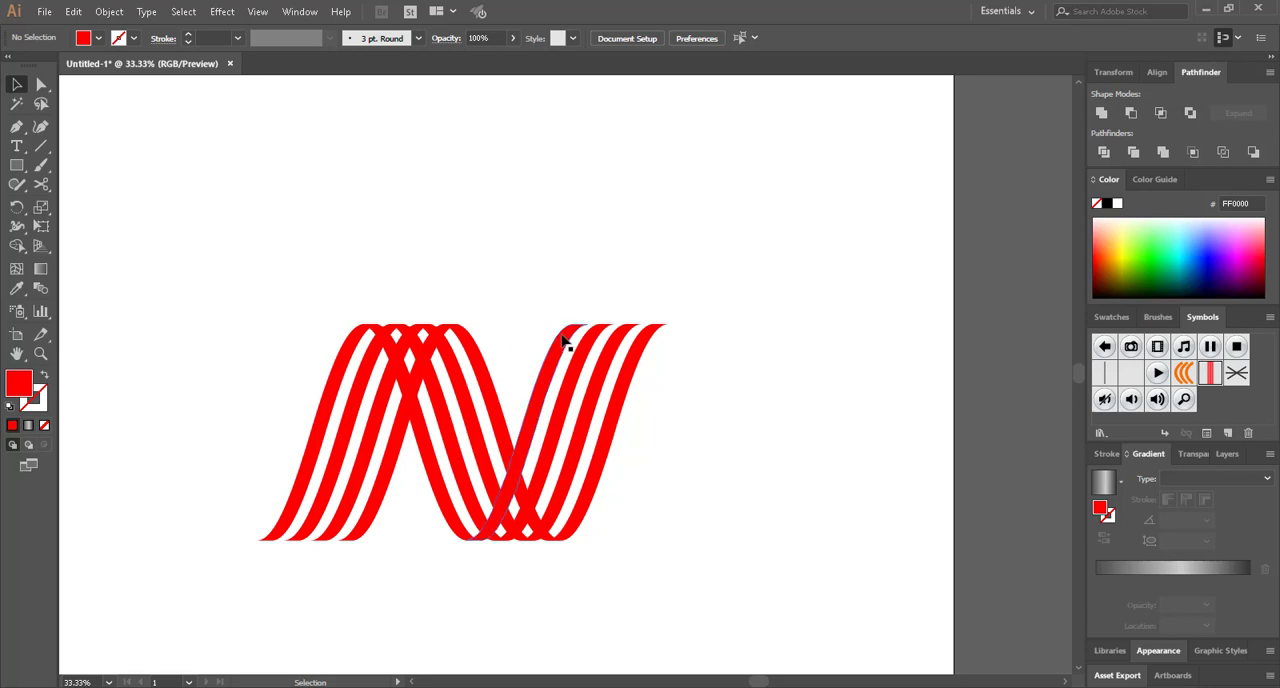
{"action": "left_click_drag", "start_coordinate": [263, 468], "coordinate": [400, 510]}
{"action": "left_click", "coordinate": [222, 11]}
{"action": "mouse_move", "coordinate": [255, 104]}
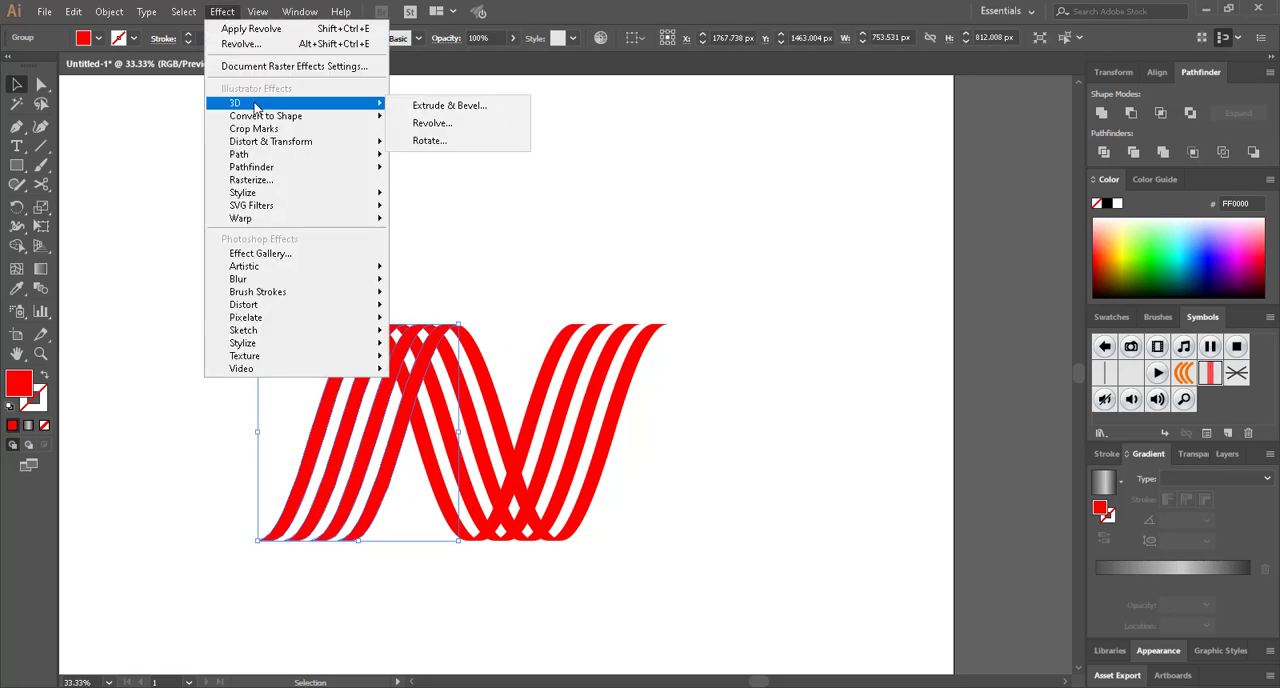
{"action": "left_click", "coordinate": [658, 204]}
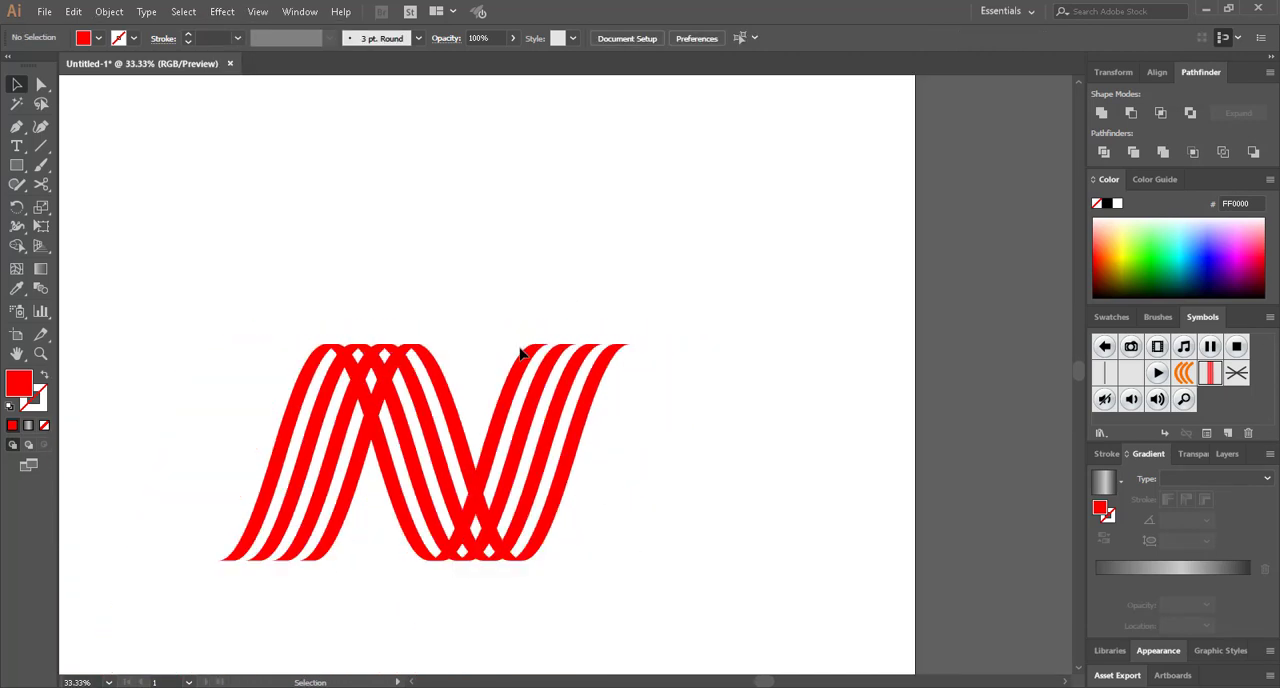
{"action": "scroll", "coordinate": [520, 350], "scroll_direction": "left", "scroll_amount": 1}
{"action": "scroll", "coordinate": [520, 350], "scroll_direction": "right", "scroll_amount": 4}
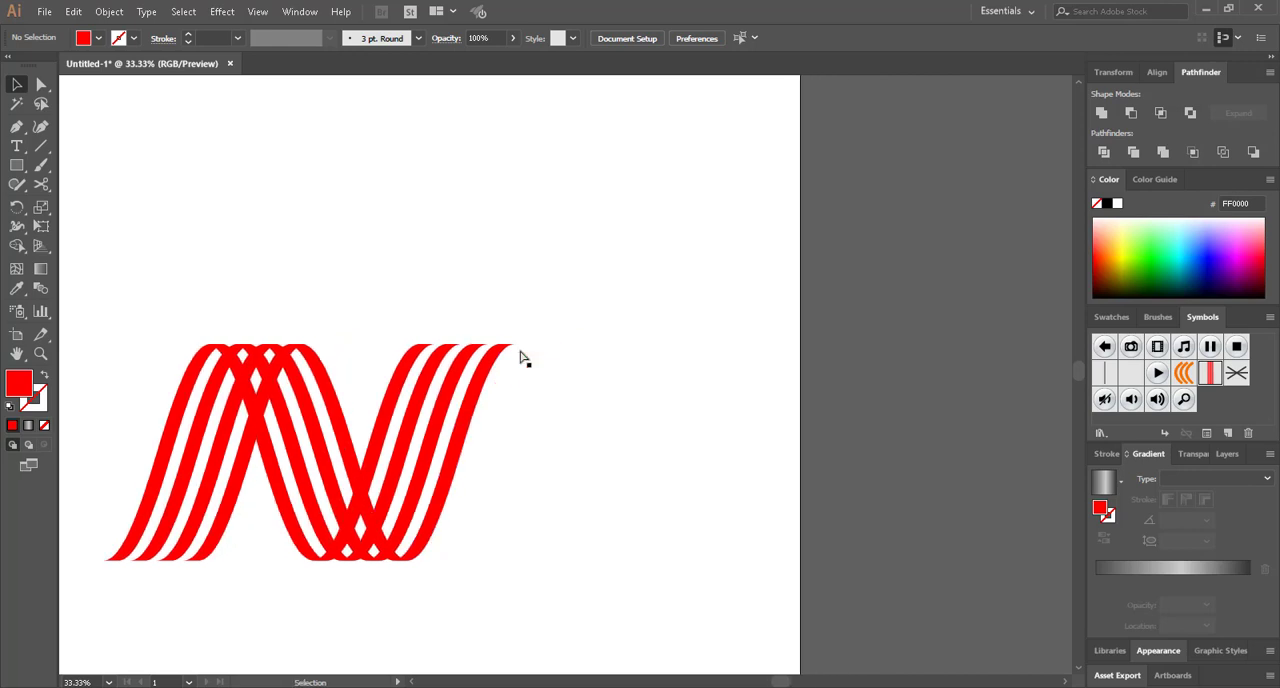
{"action": "scroll", "coordinate": [520, 350], "scroll_direction": "up", "scroll_amount": 1}
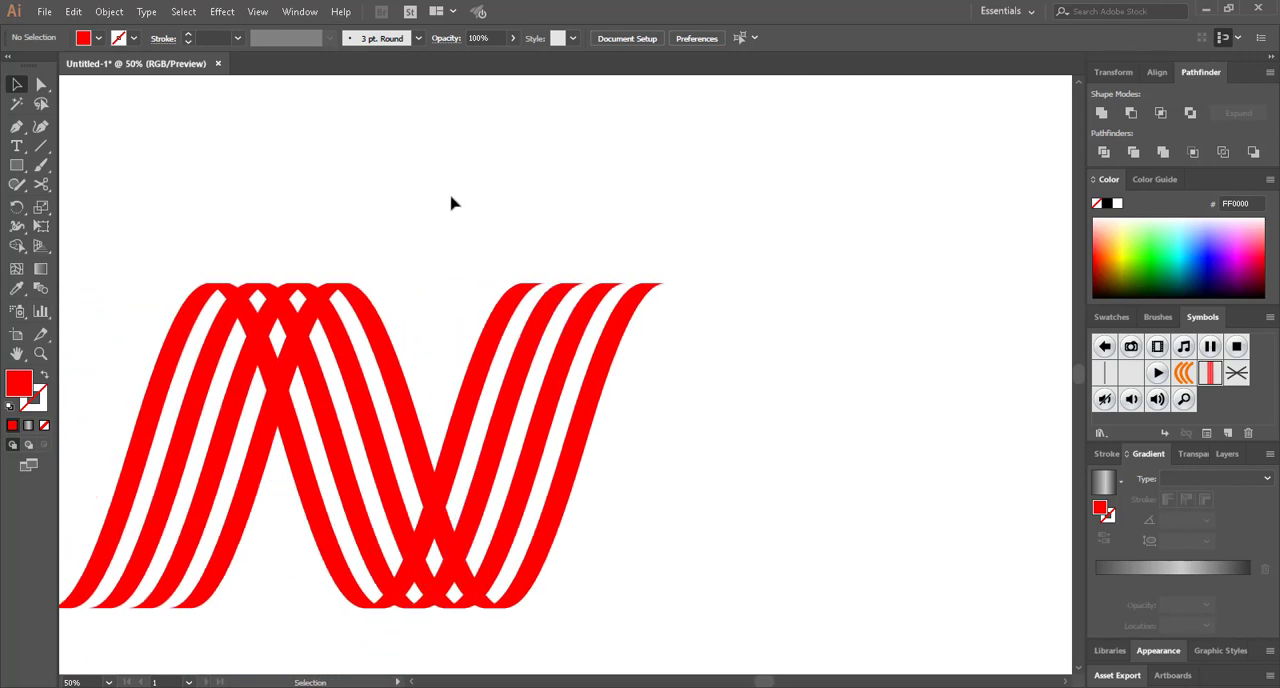
{"action": "left_click", "coordinate": [222, 11]}
{"action": "mouse_move", "coordinate": [272, 104]}
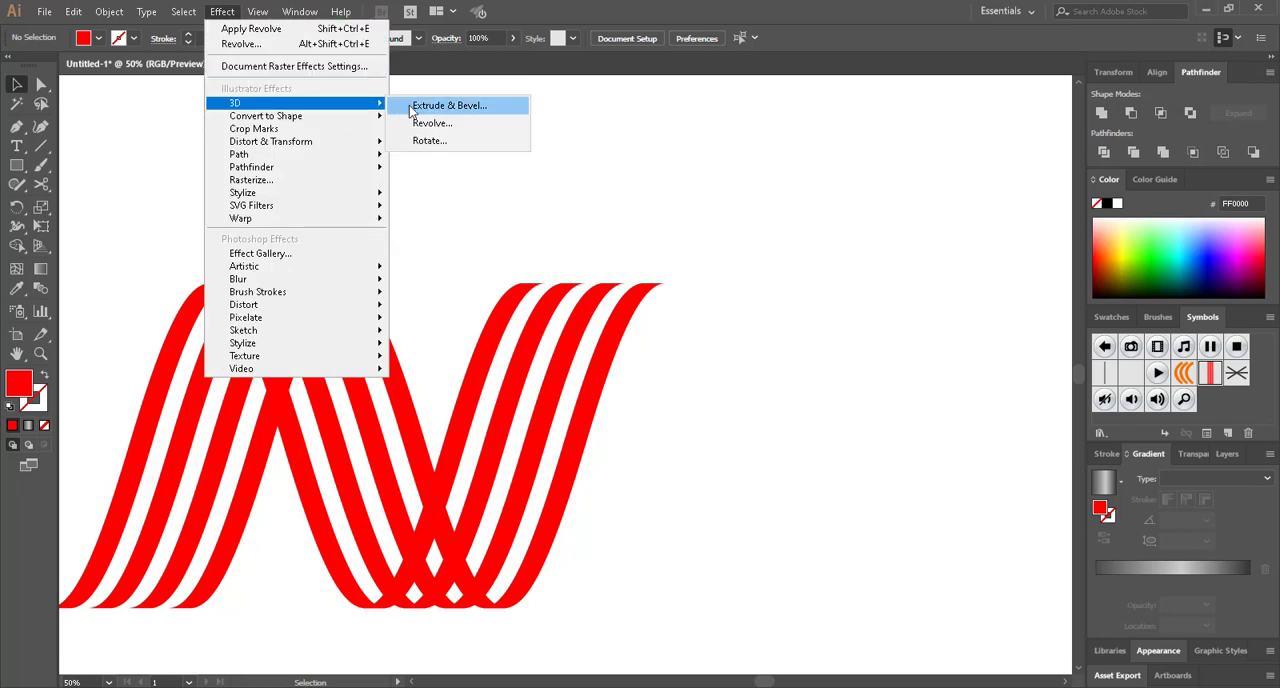
{"action": "left_click", "coordinate": [466, 106]}
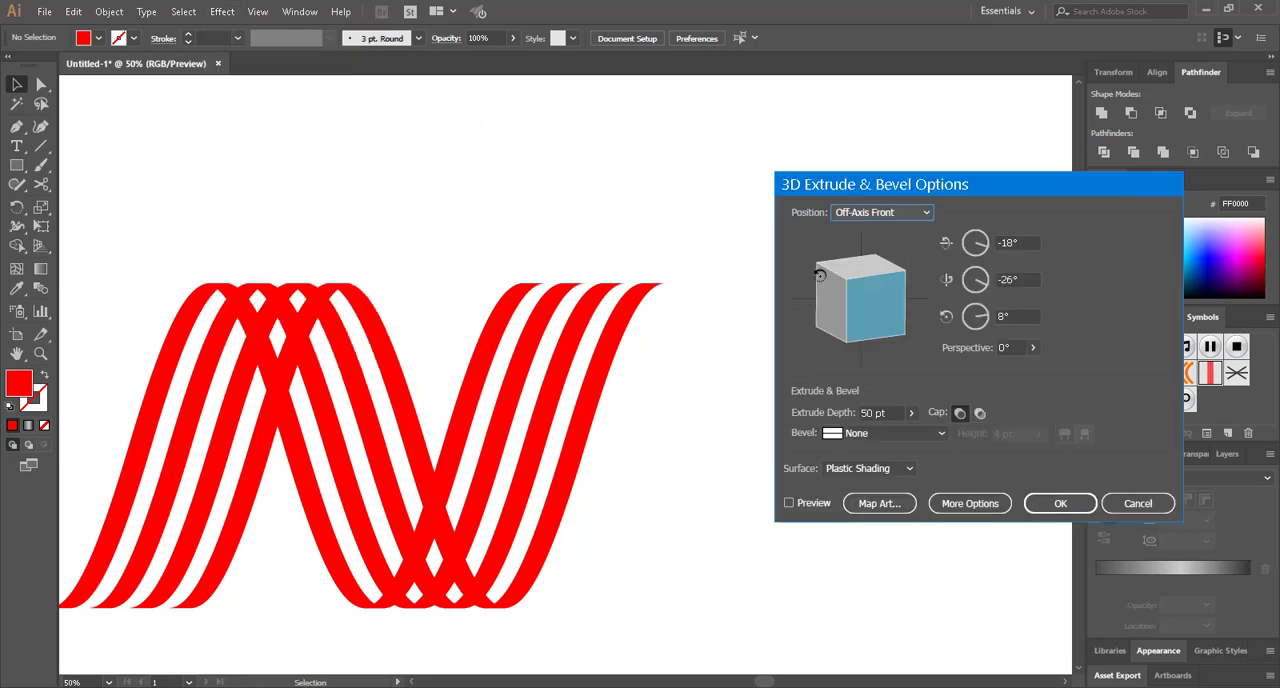
{"action": "left_click", "coordinate": [815, 503]}
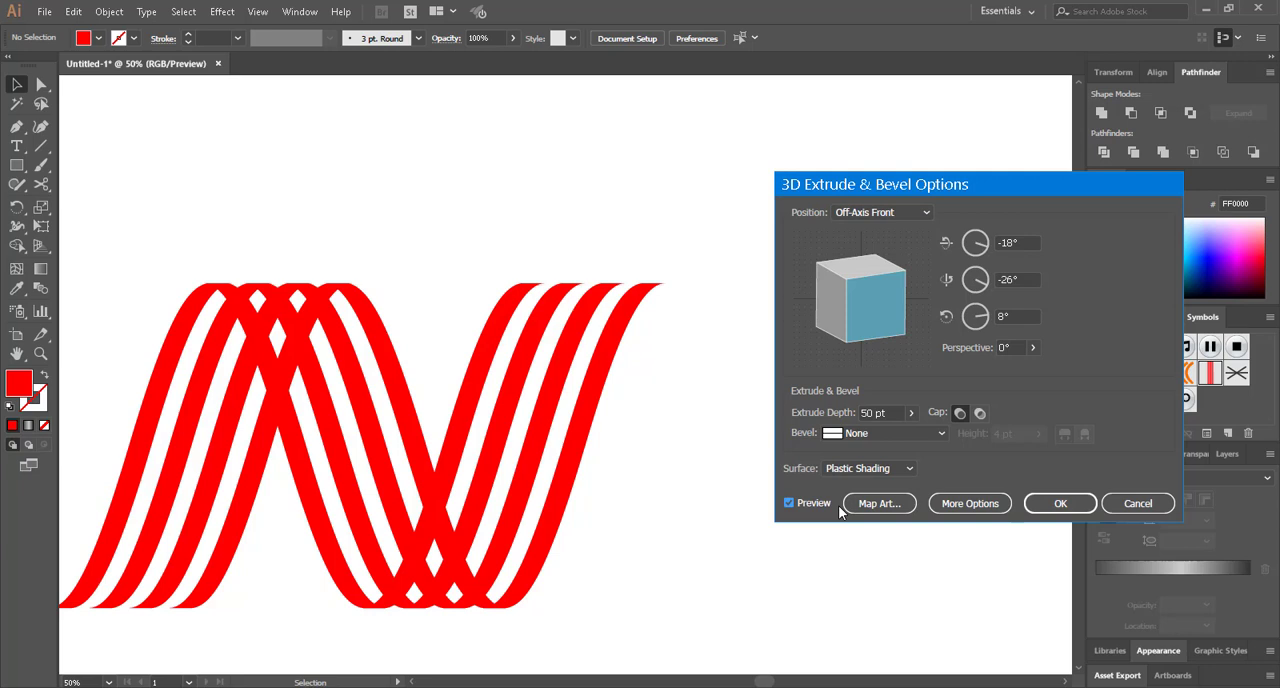
{"action": "left_click", "coordinate": [1025, 243]}
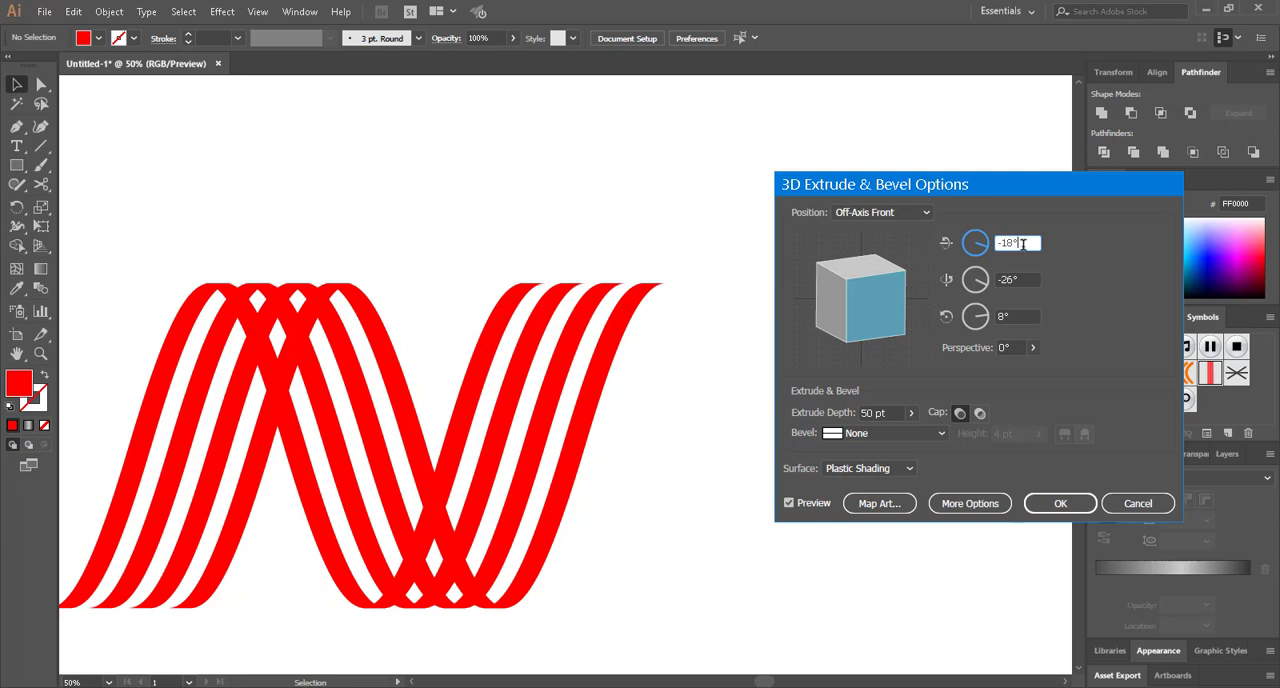
{"action": "left_click", "coordinate": [1022, 243]}
{"action": "type", "text": "0"}
{"action": "key", "text": "Tab"}
{"action": "type", "text": "0"}
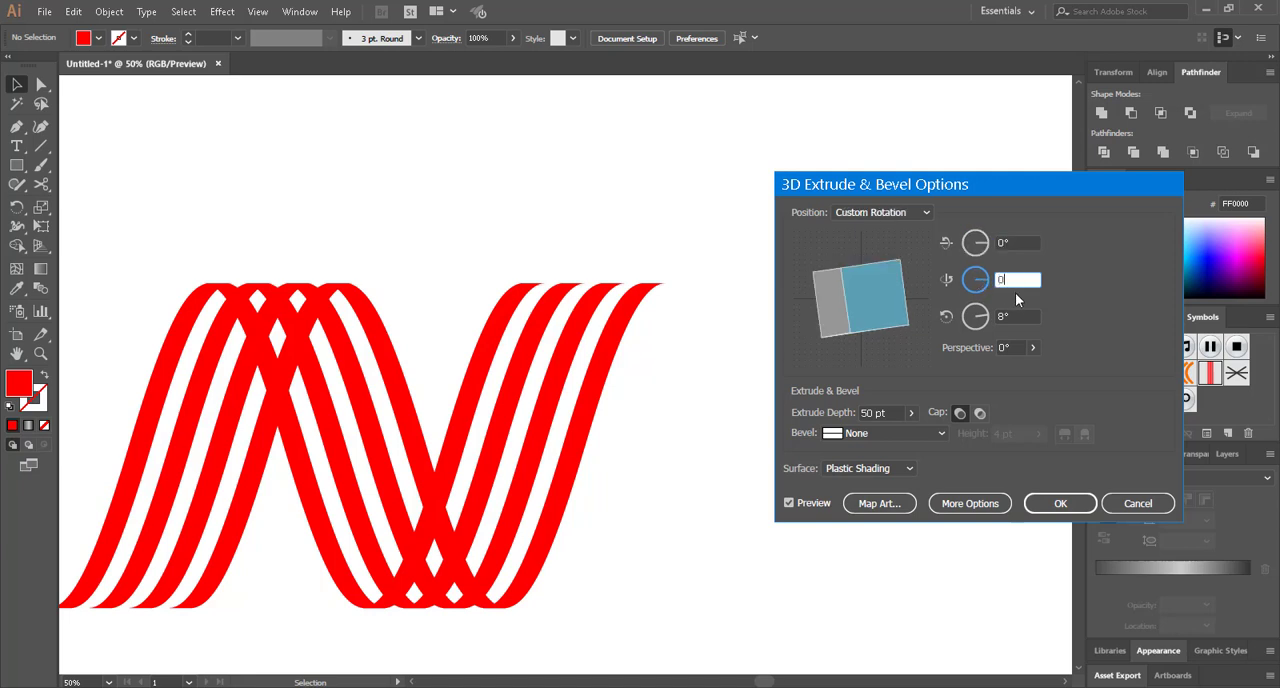
{"action": "key", "text": "Tab"}
{"action": "type", "text": "0"}
{"action": "key", "text": "Tab"}
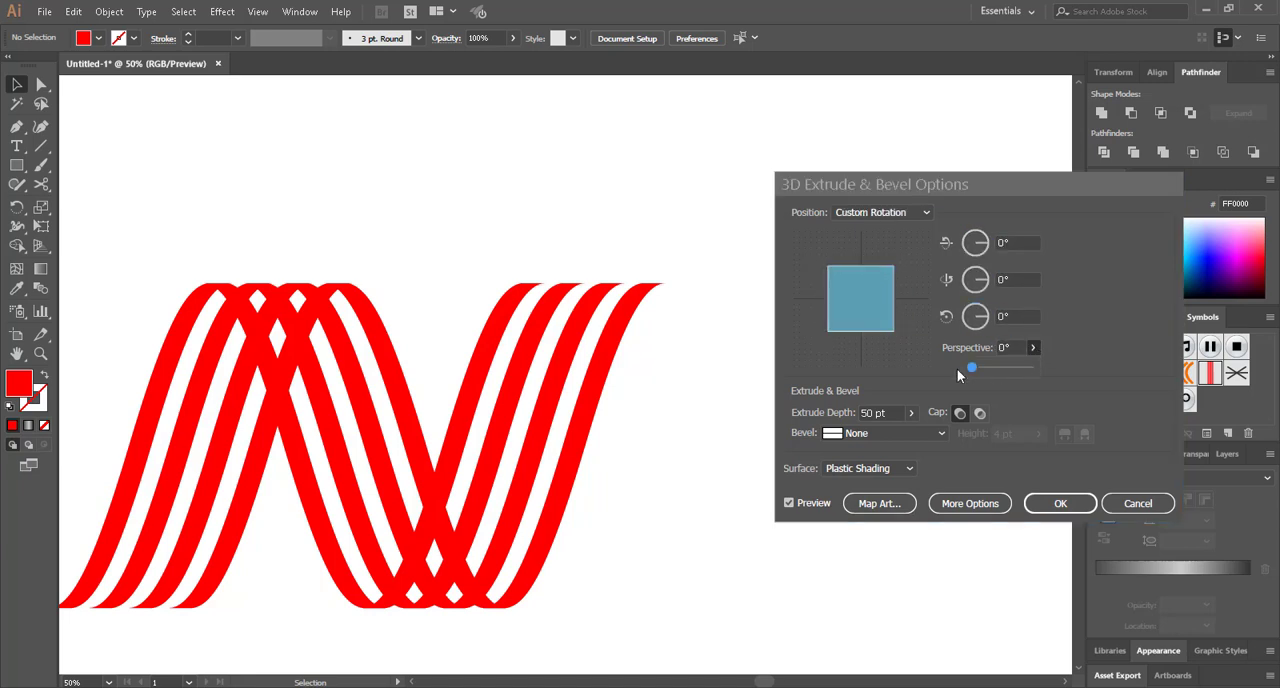
{"action": "left_click_drag", "start_coordinate": [970, 368], "coordinate": [984, 368]}
{"action": "left_click", "coordinate": [912, 412]}
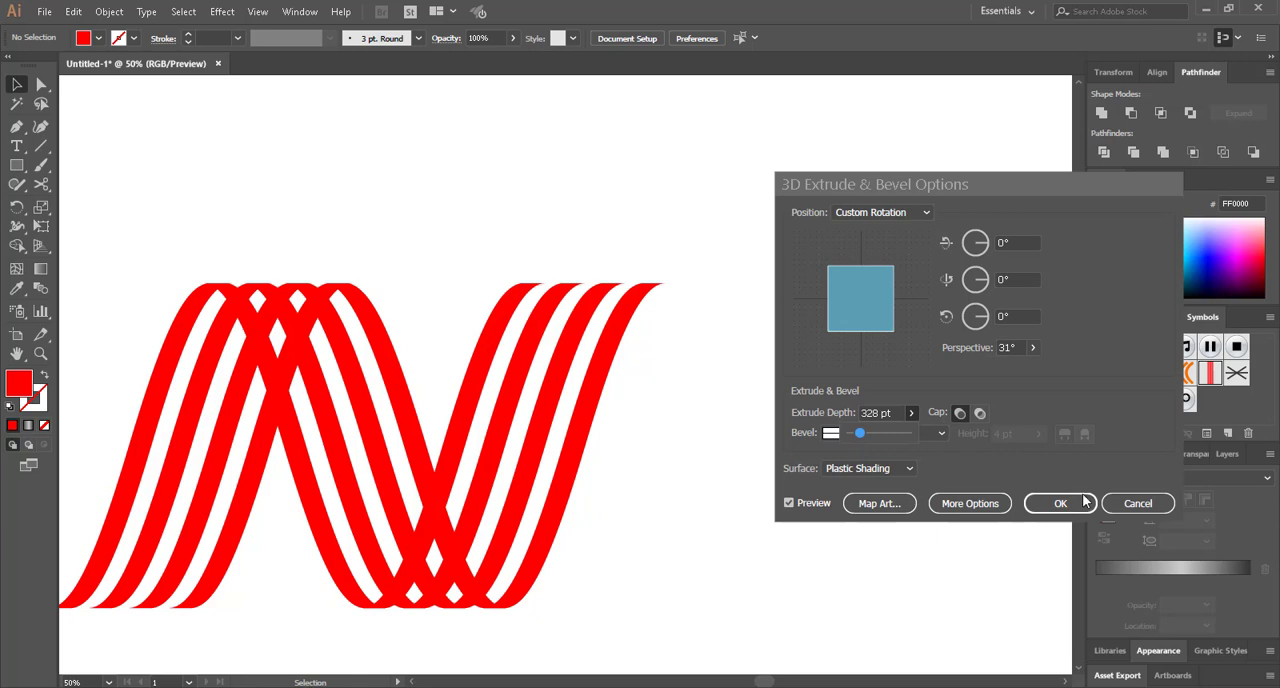
{"action": "left_click", "coordinate": [1140, 507]}
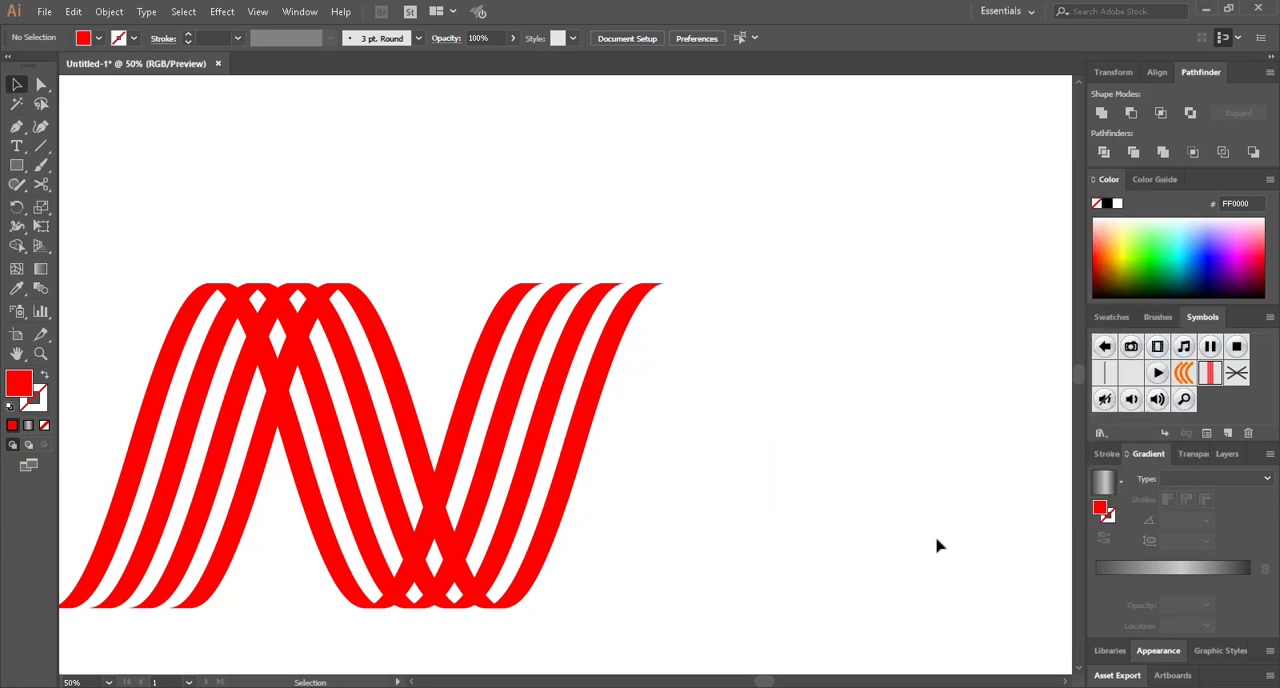
Start a 3D Extrude & Bevel effect on the first group of rising stripes, with its preview turned on
{"action": "left_click", "coordinate": [103, 474]}
{"action": "left_click", "coordinate": [263, 645]}
{"action": "left_click", "coordinate": [185, 547]}
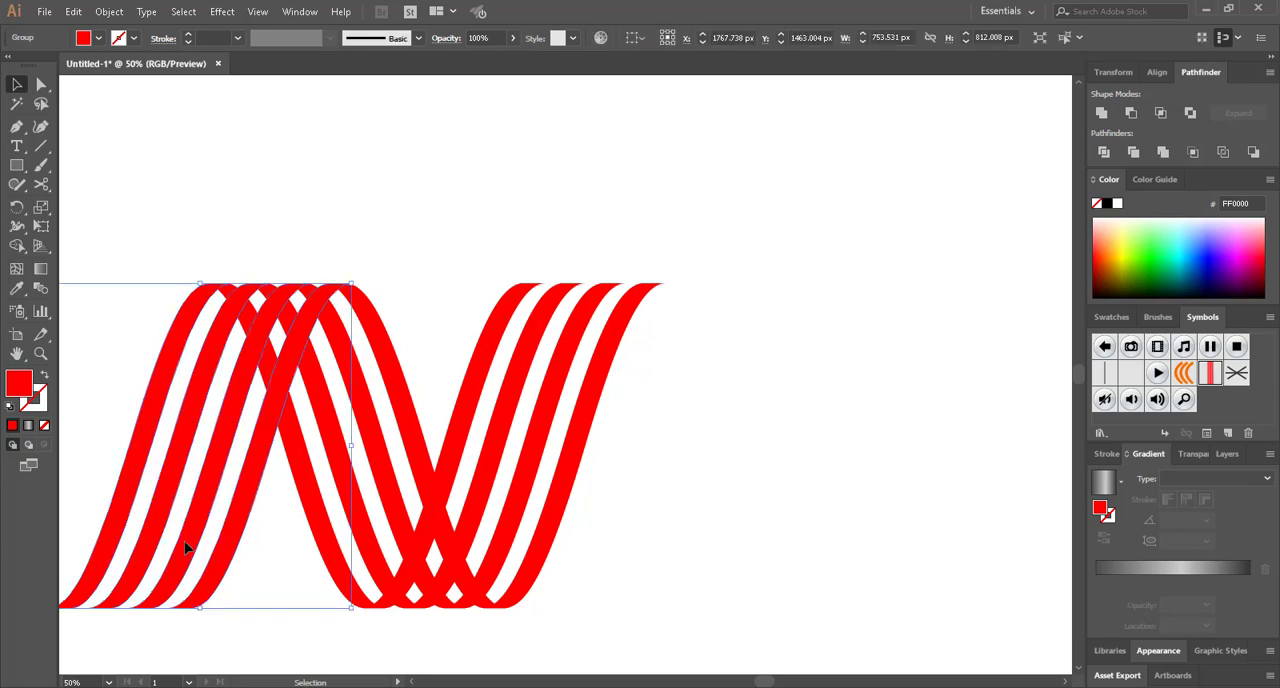
{"action": "left_click", "coordinate": [220, 12]}
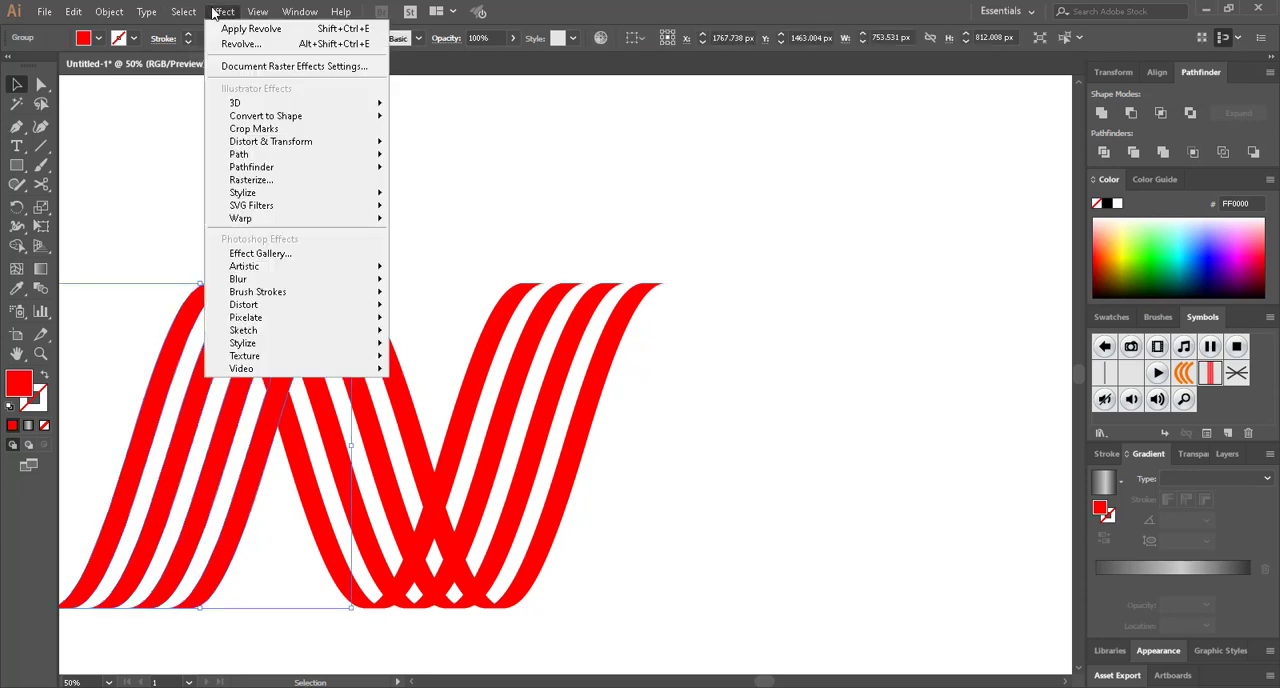
{"action": "mouse_move", "coordinate": [302, 105]}
{"action": "left_click", "coordinate": [417, 108]}
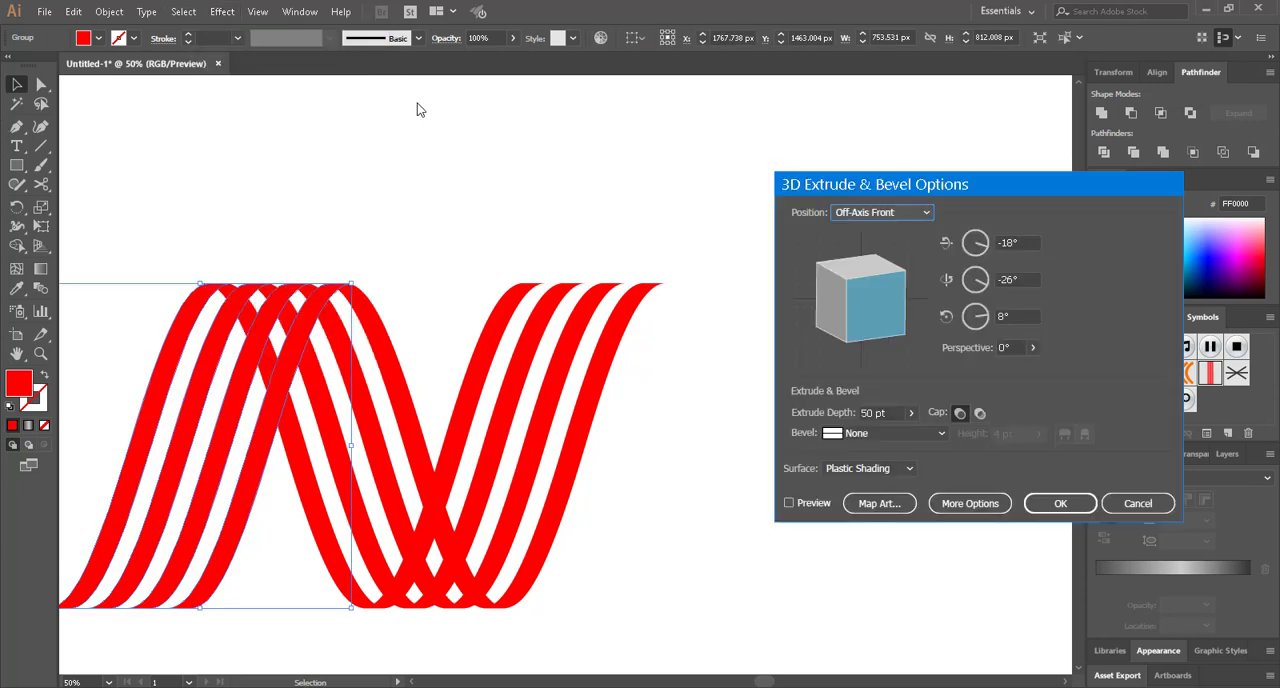
{"action": "left_click", "coordinate": [789, 503]}
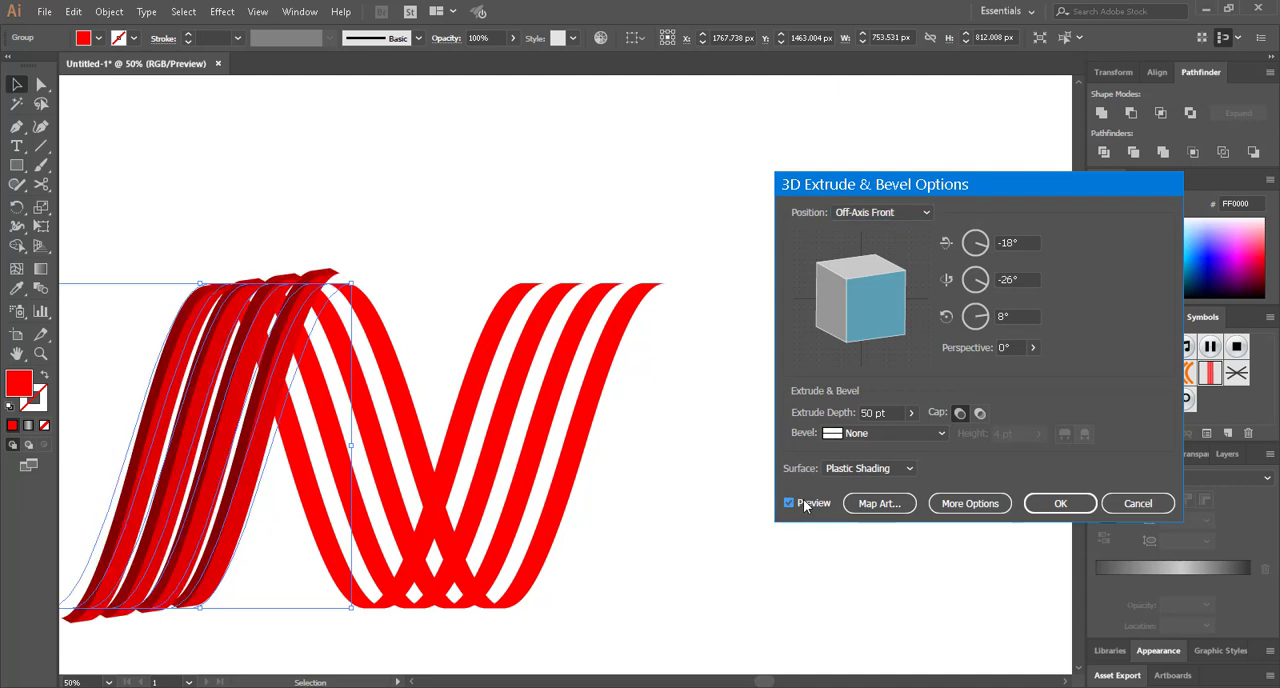
Set the extrusion's X, Y and Z rotation of the first rising stripes to 0°
{"action": "left_click", "coordinate": [1012, 242]}
{"action": "double_click", "coordinate": [1012, 242]}
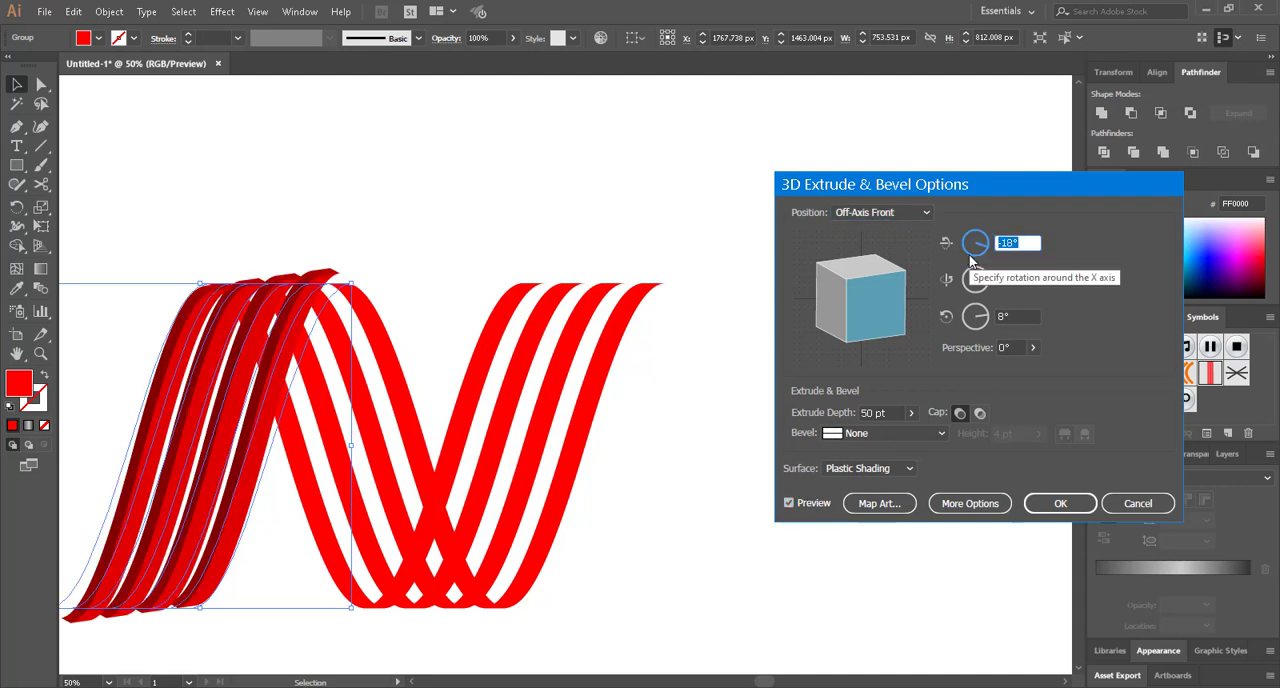
{"action": "type", "text": "0"}
{"action": "double_click", "coordinate": [1035, 276]}
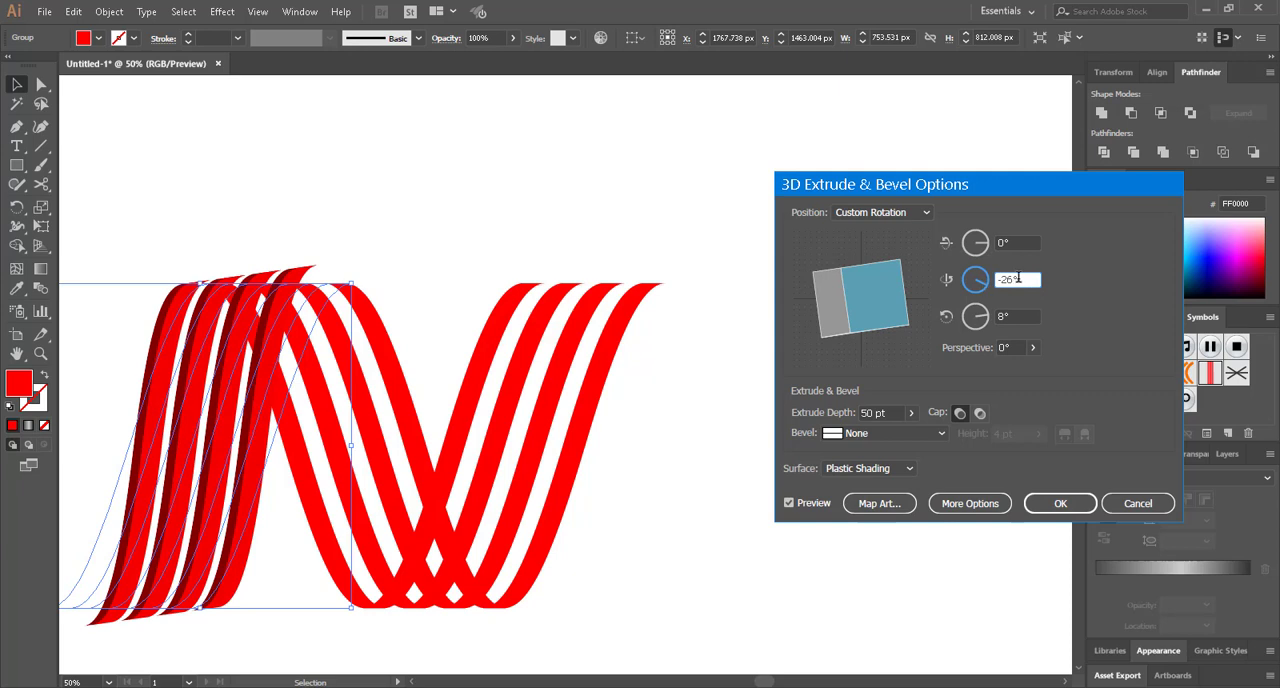
{"action": "type", "text": "0"}
{"action": "left_click", "coordinate": [1005, 316]}
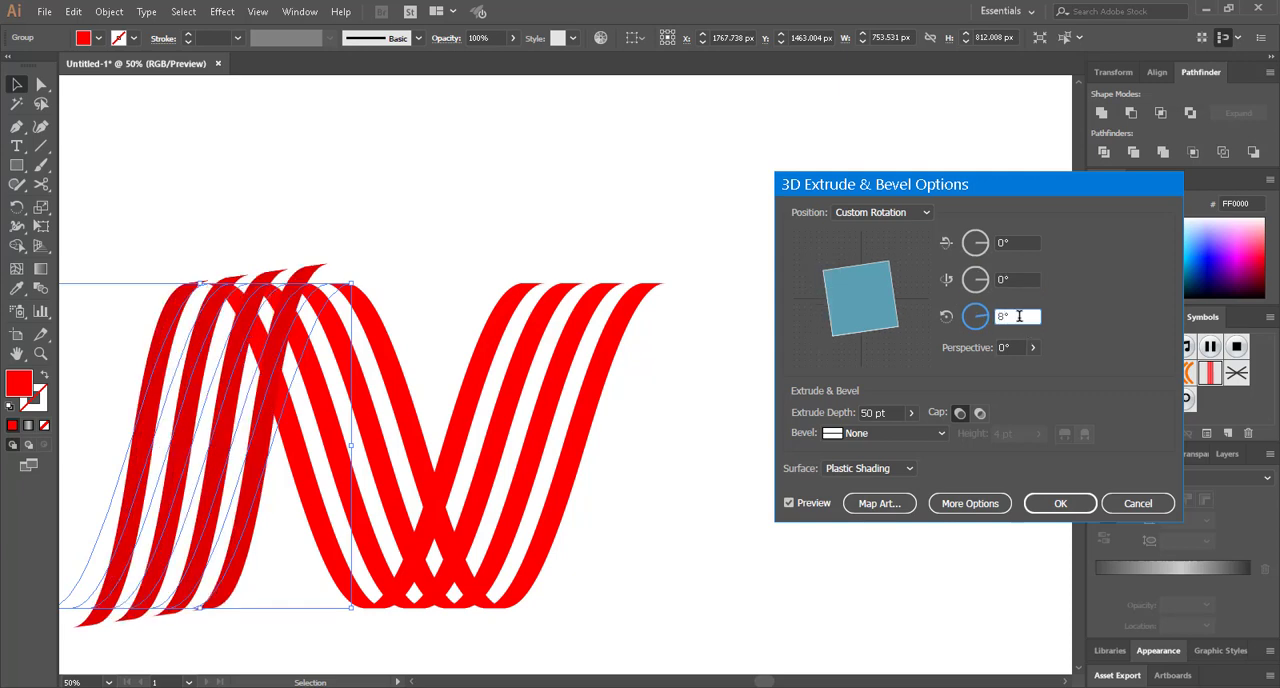
{"action": "double_click", "coordinate": [1005, 316]}
{"action": "type", "text": "0"}
Give the first rising stripes' extrusion a perspective of 22° and an extrude depth of 384 pt
{"action": "left_click", "coordinate": [1034, 347]}
{"action": "left_click_drag", "start_coordinate": [970, 371], "coordinate": [979, 373]}
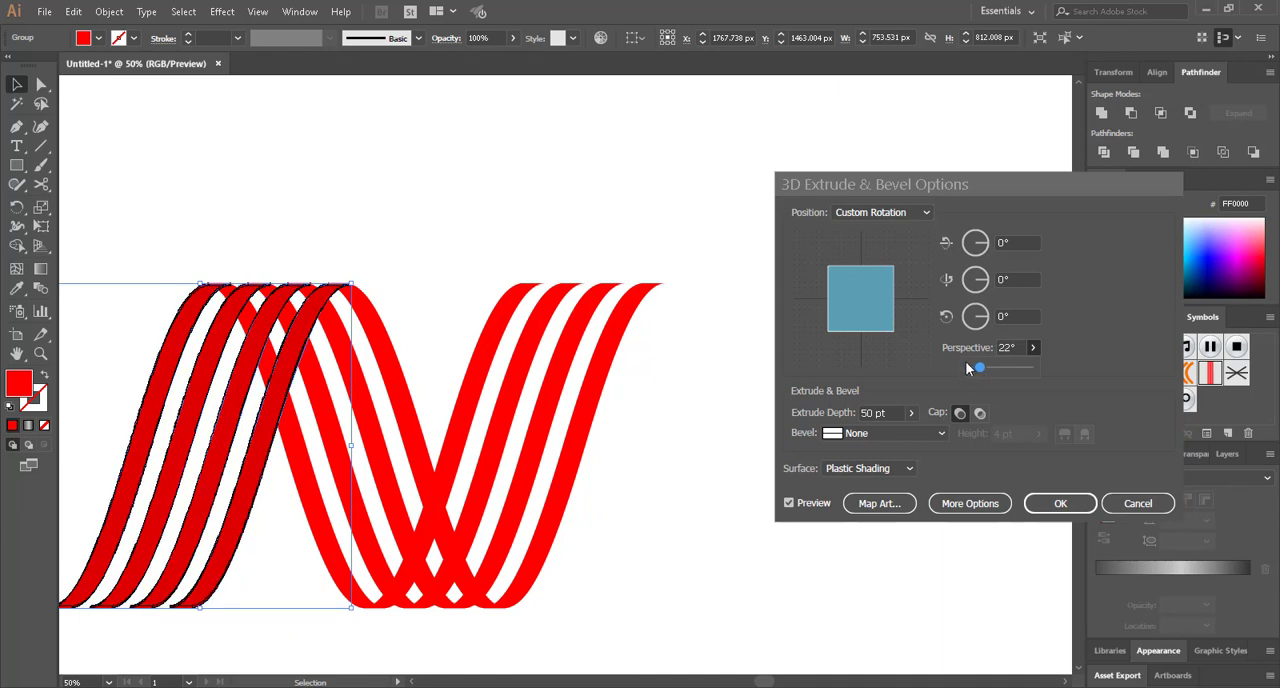
{"action": "left_click", "coordinate": [911, 412]}
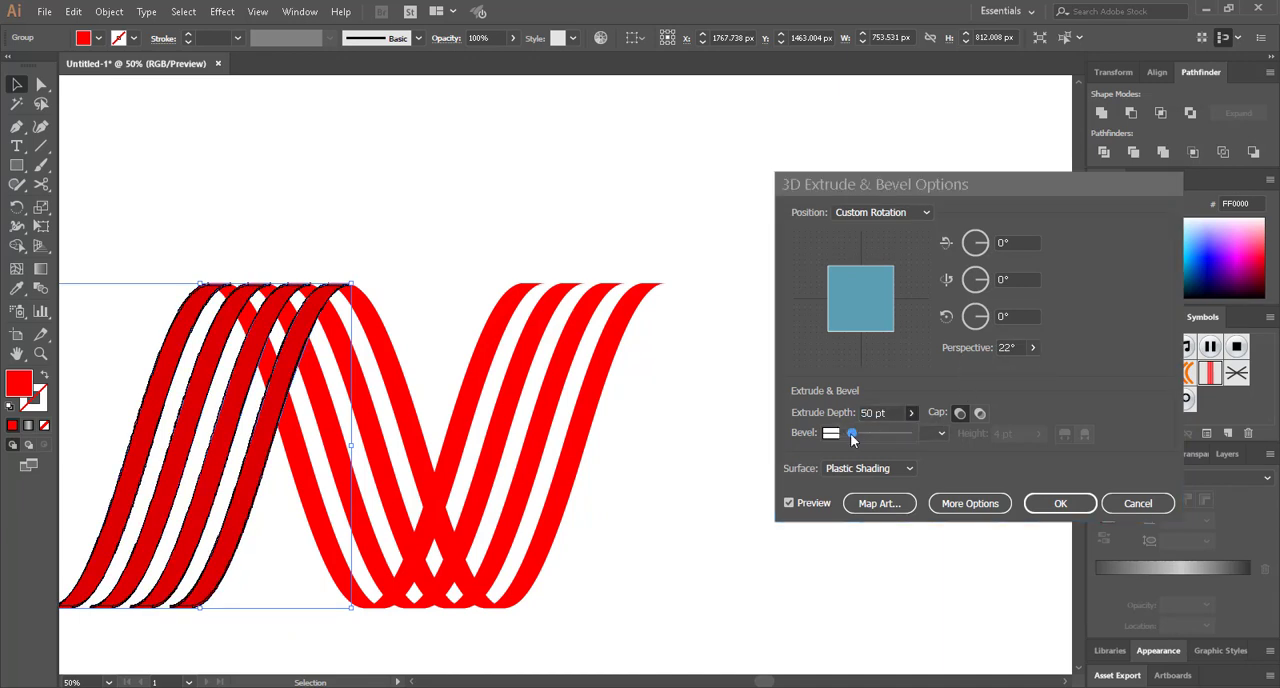
{"action": "left_click_drag", "start_coordinate": [852, 436], "coordinate": [859, 441]}
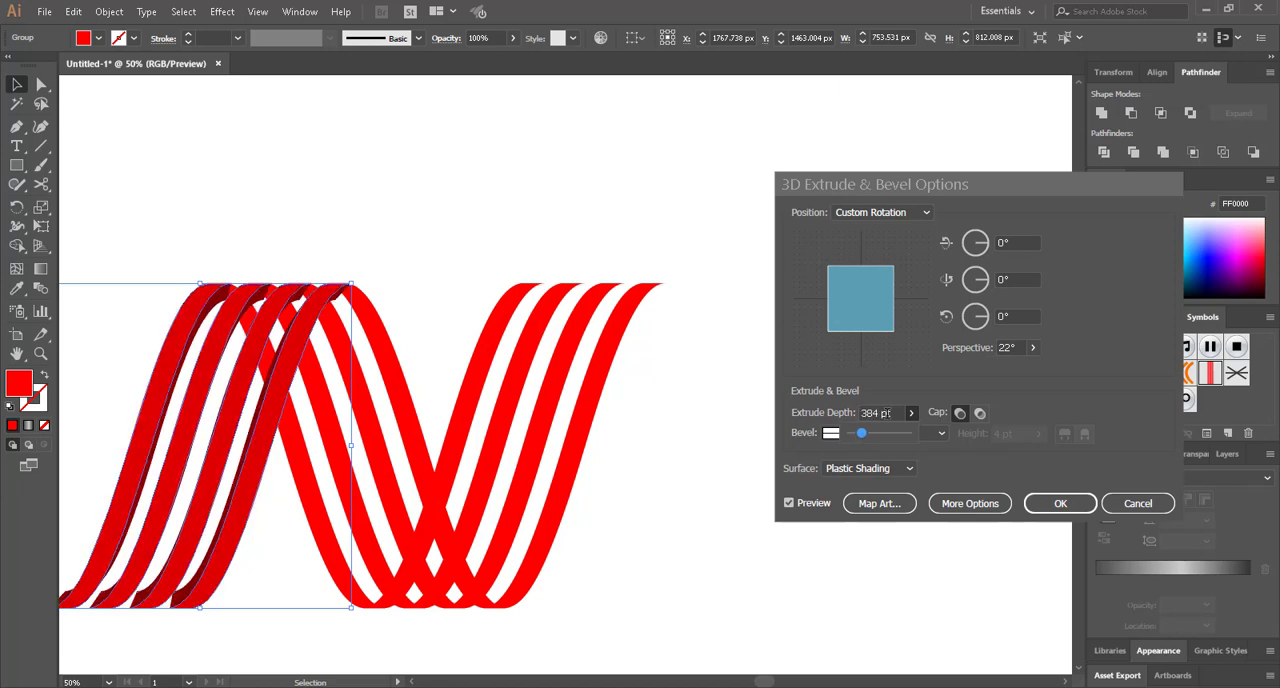
Adjust the Y-axis rotation of the first rising stripes' extrusion to 9°
{"action": "left_click", "coordinate": [985, 284]}
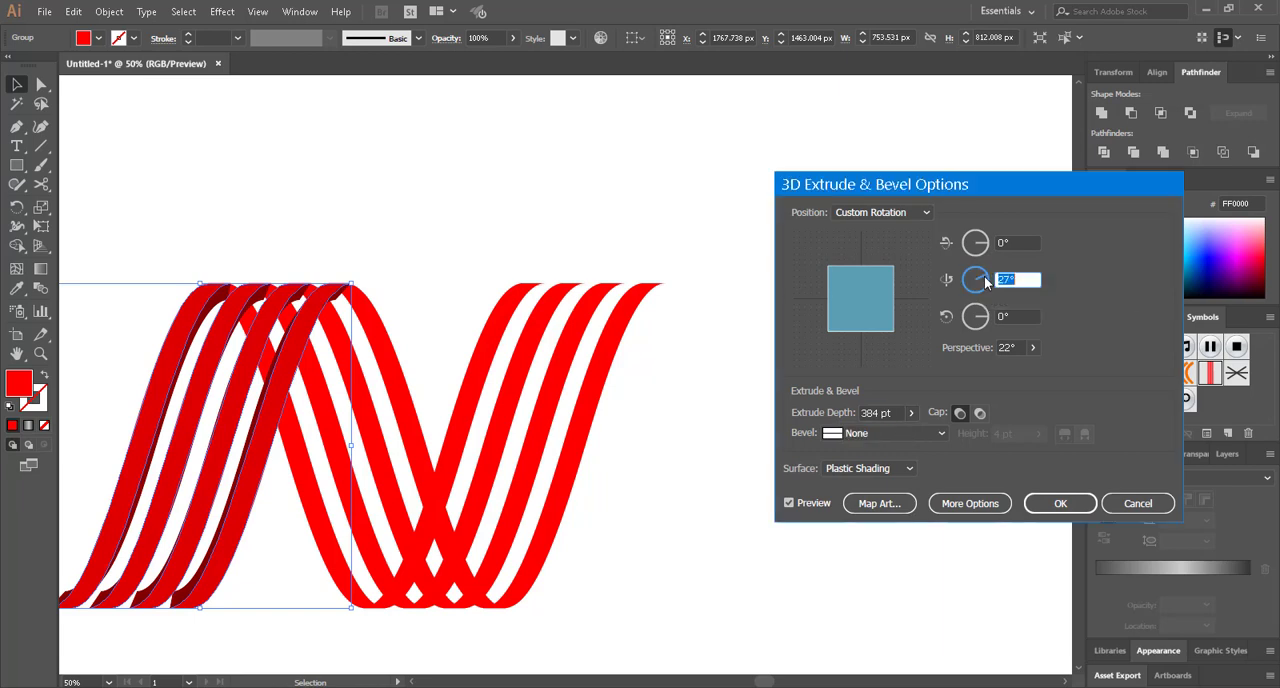
{"action": "left_click", "coordinate": [988, 279]}
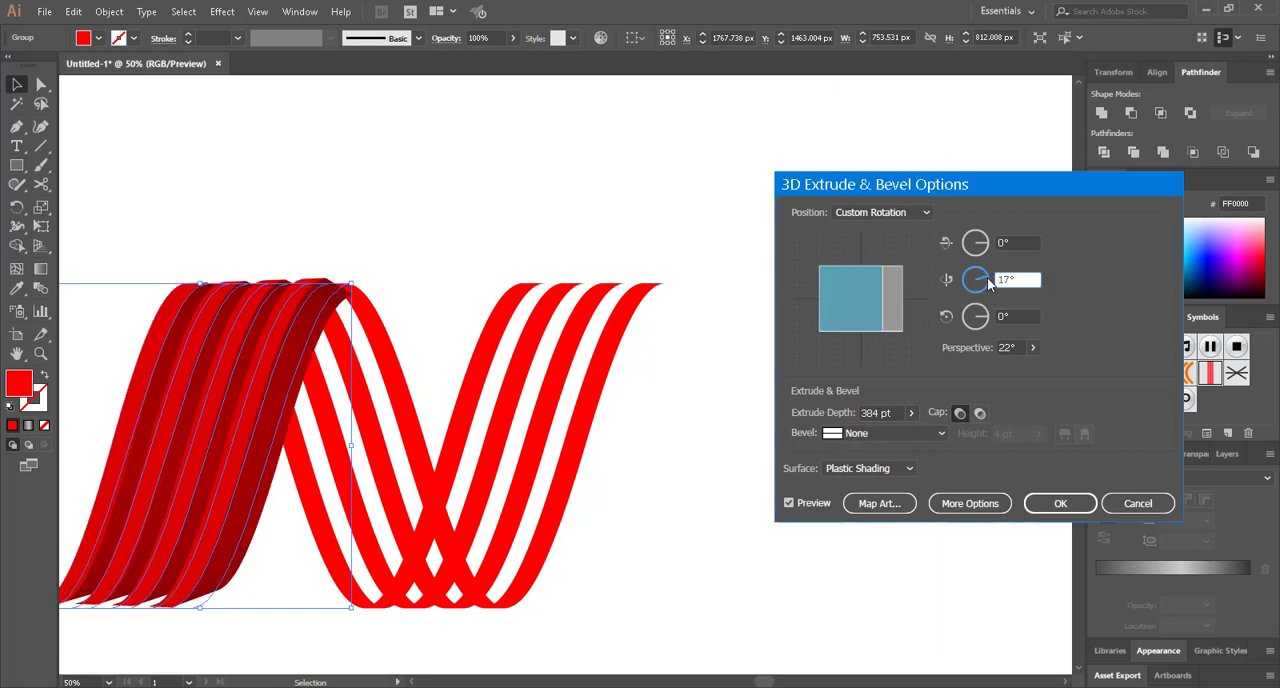
{"action": "left_click", "coordinate": [988, 280]}
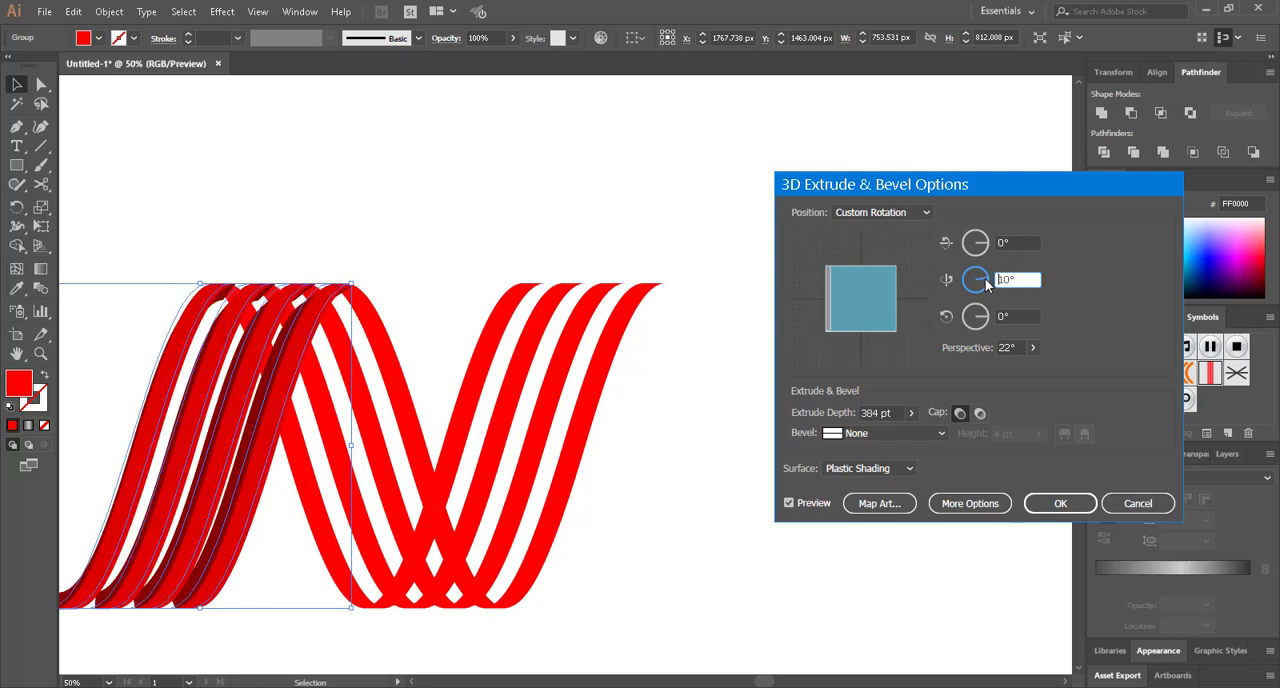
{"action": "left_click", "coordinate": [986, 279]}
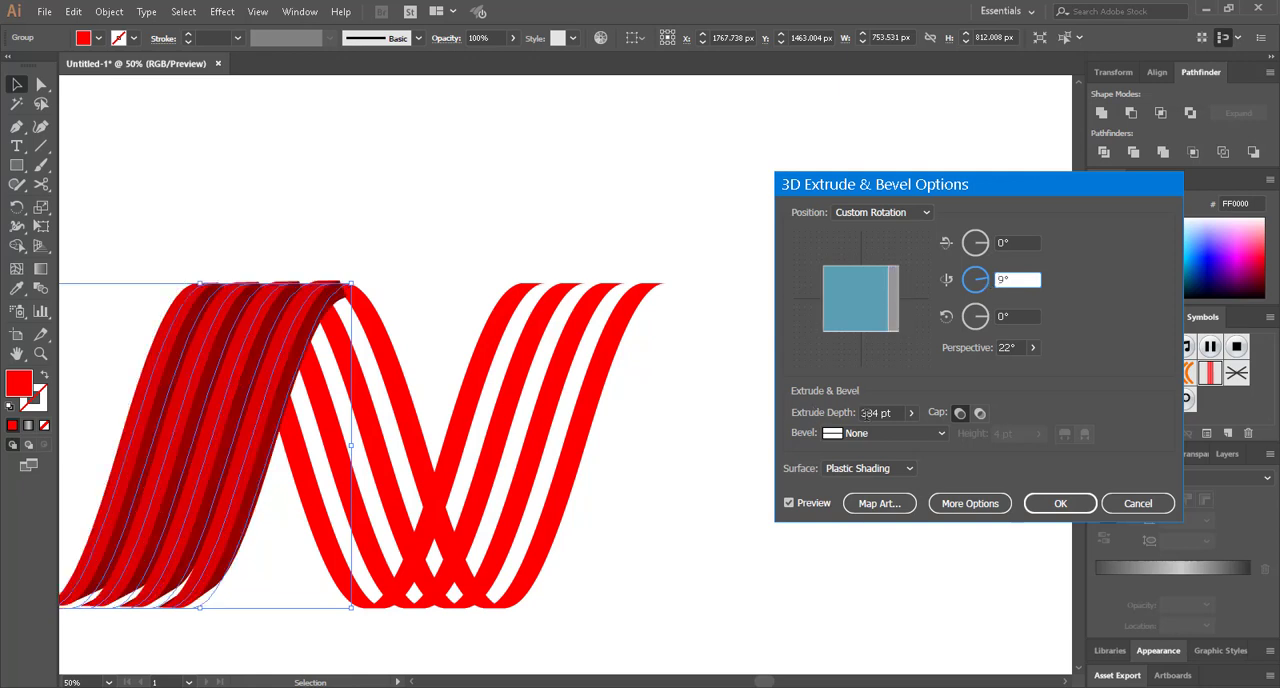
Reduce the extrude depth to 162 pt, apply the effect to the first rising stripes and deselect them
{"action": "left_click", "coordinate": [906, 414]}
{"action": "left_click_drag", "start_coordinate": [866, 428], "coordinate": [855, 433]}
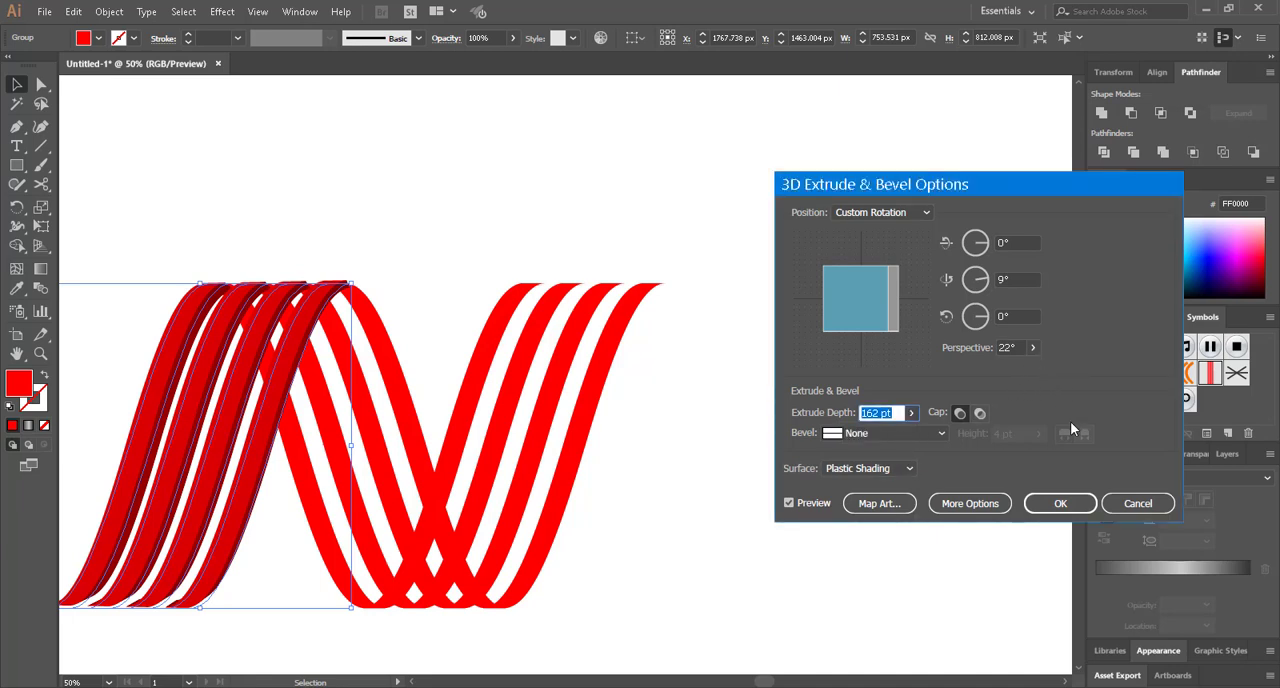
{"action": "left_click", "coordinate": [1060, 505]}
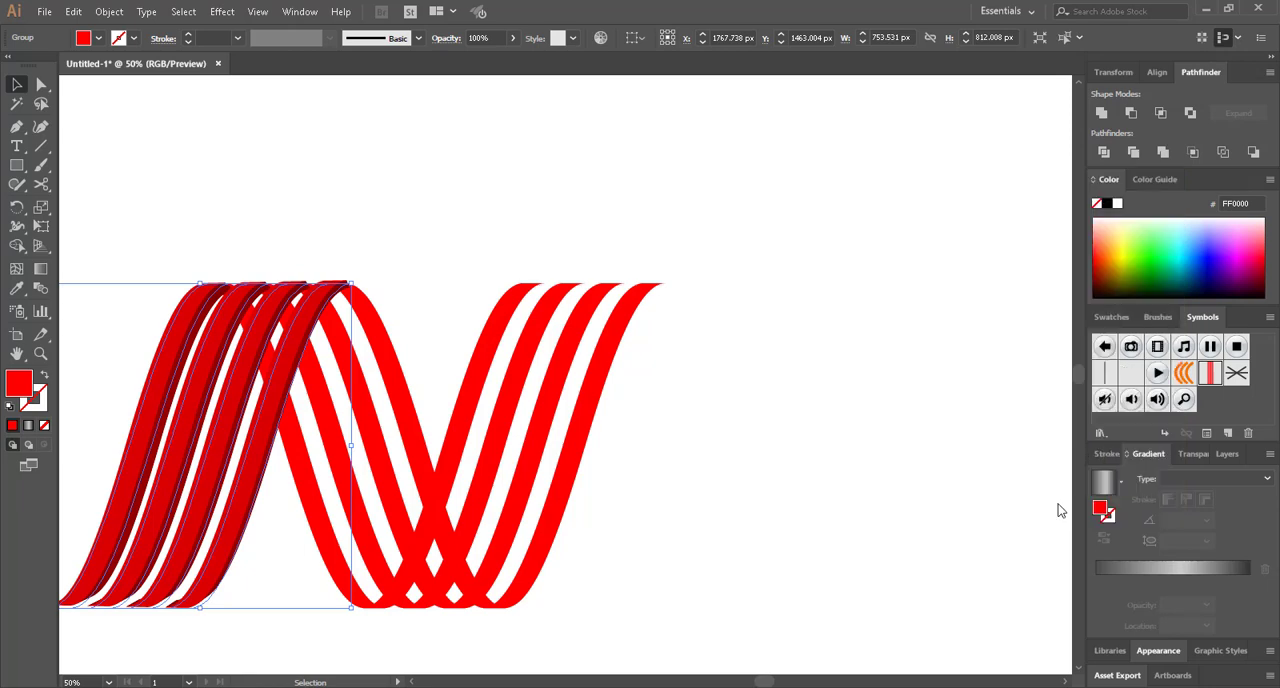
{"action": "left_click", "coordinate": [812, 525]}
{"action": "scroll", "coordinate": [155, 470], "scroll_direction": "up", "scroll_amount": 2}
{"action": "scroll", "coordinate": [155, 470], "scroll_direction": "up", "scroll_amount": 2}
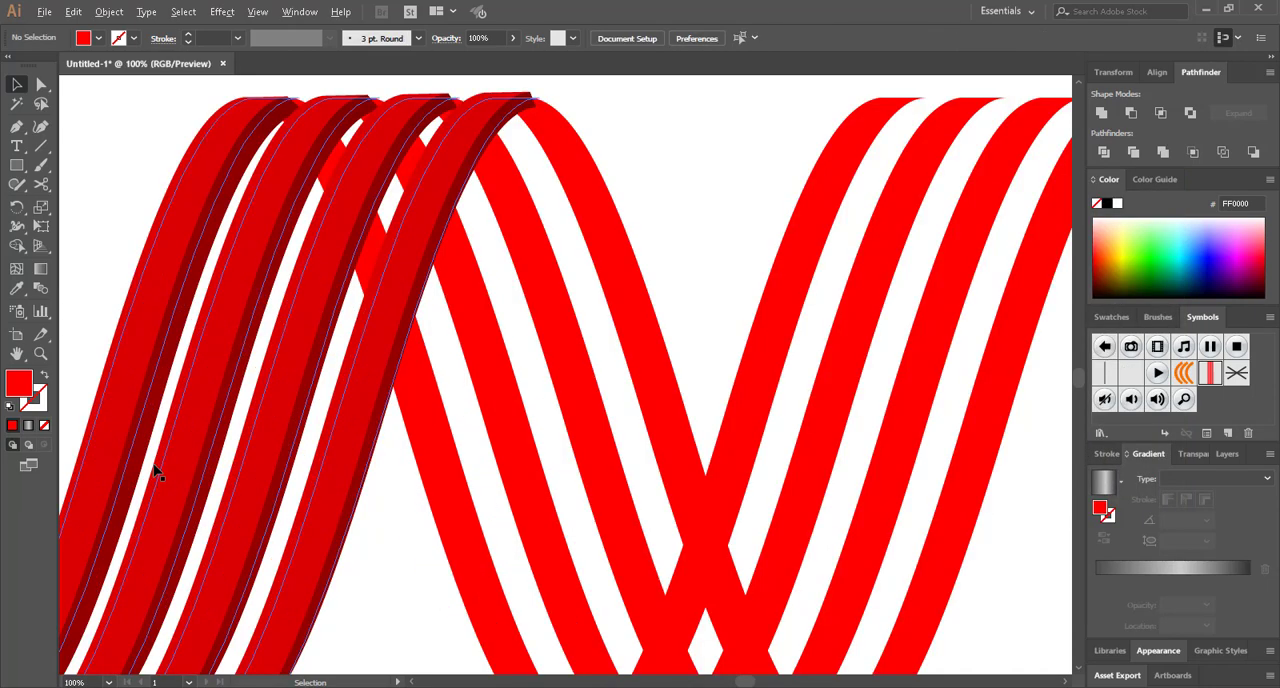
{"action": "scroll", "coordinate": [155, 470], "scroll_direction": "down", "scroll_amount": 2}
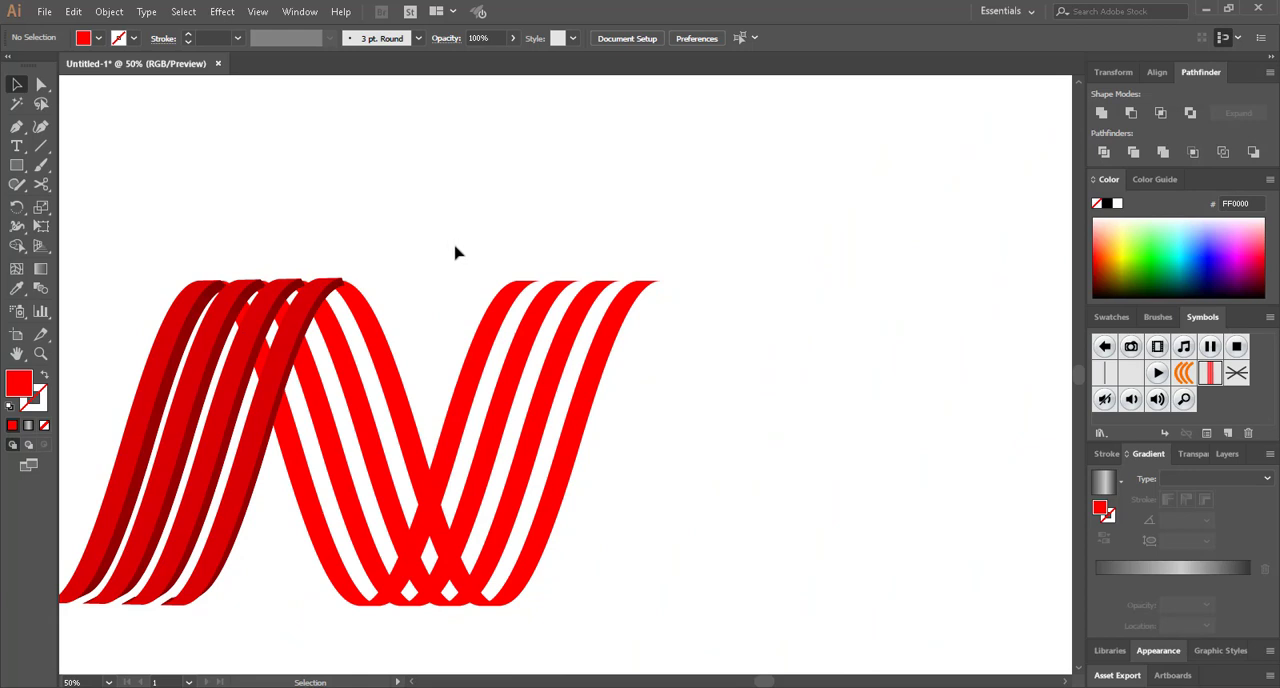
Start a 3D Extrude & Bevel effect on the second group of rising stripes, with its preview turned on
{"action": "left_click_drag", "start_coordinate": [455, 243], "coordinate": [689, 331]}
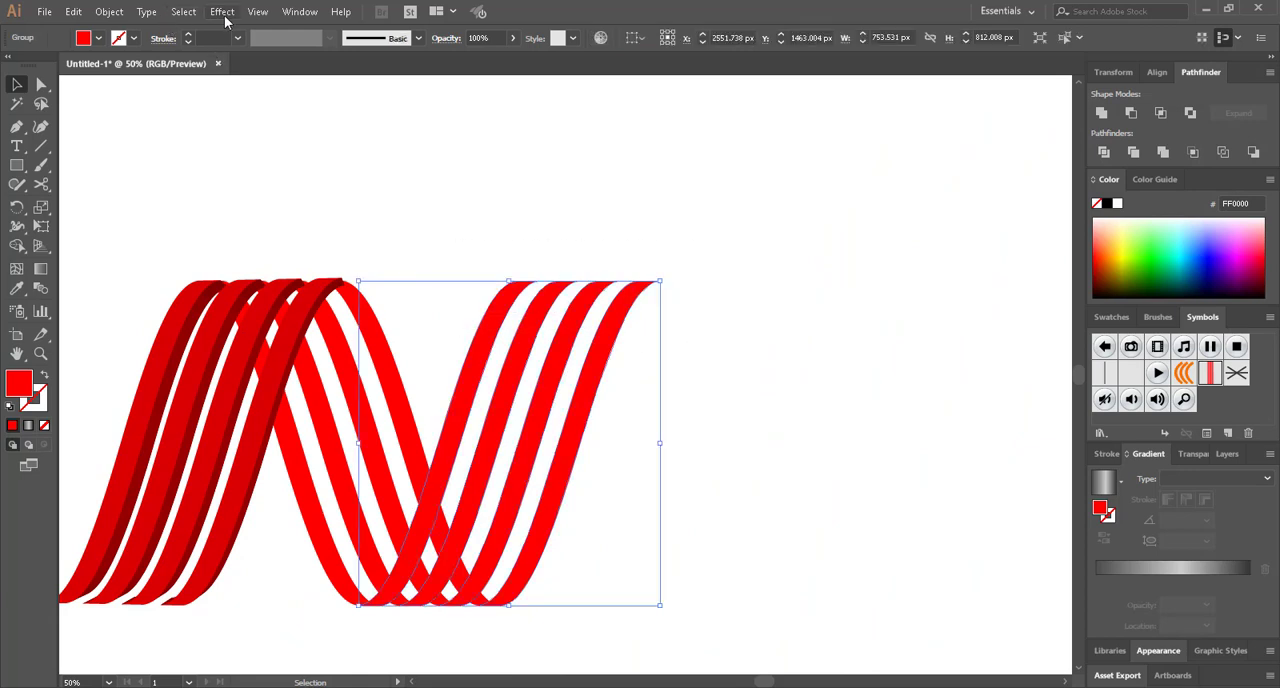
{"action": "left_click", "coordinate": [222, 11]}
{"action": "mouse_move", "coordinate": [250, 103]}
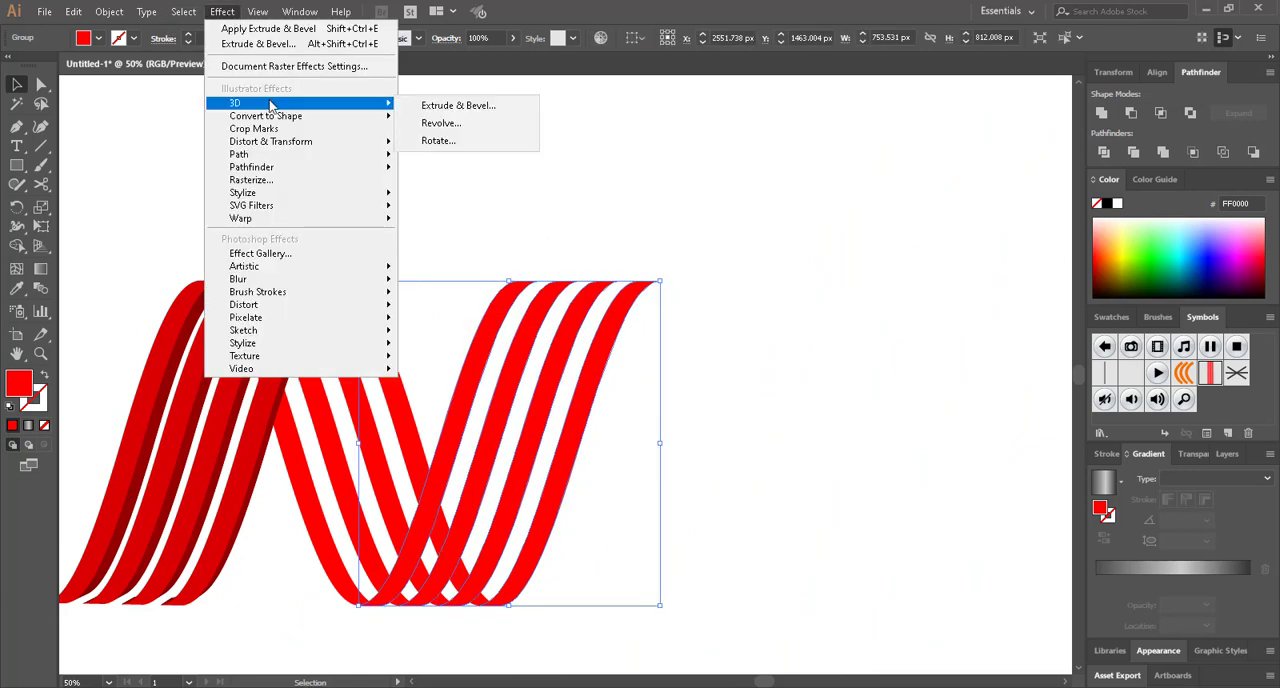
{"action": "left_click", "coordinate": [440, 103]}
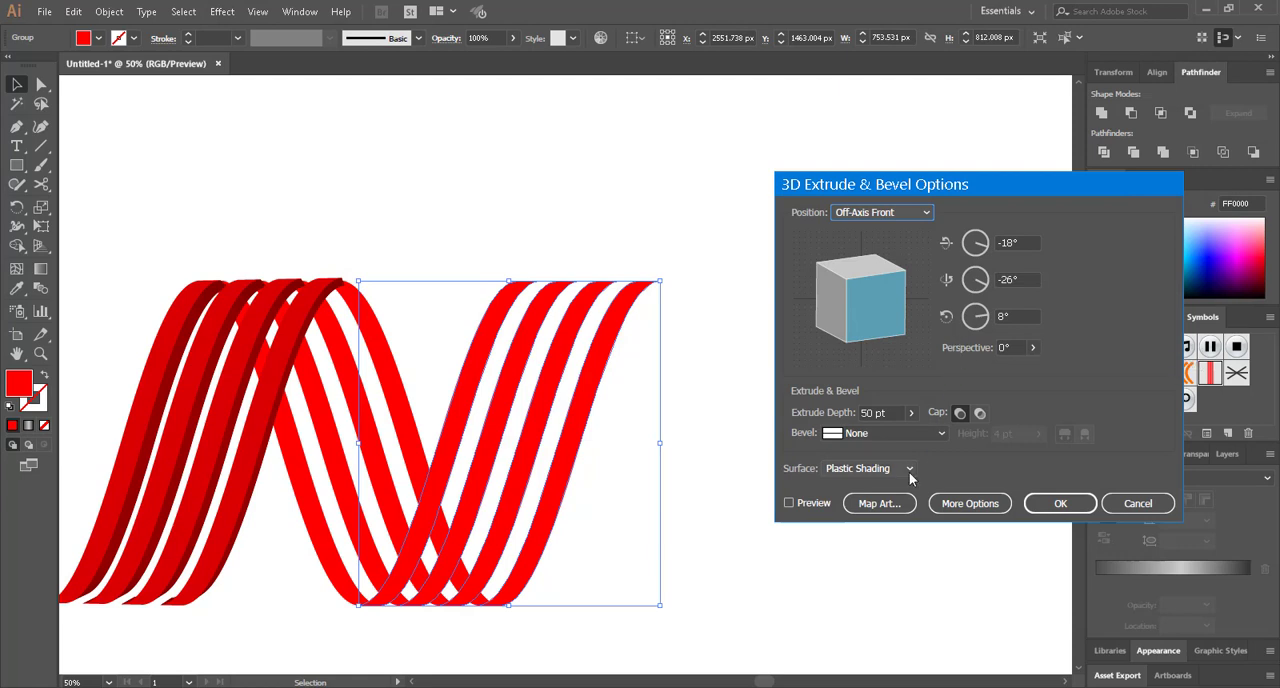
{"action": "left_click", "coordinate": [790, 503]}
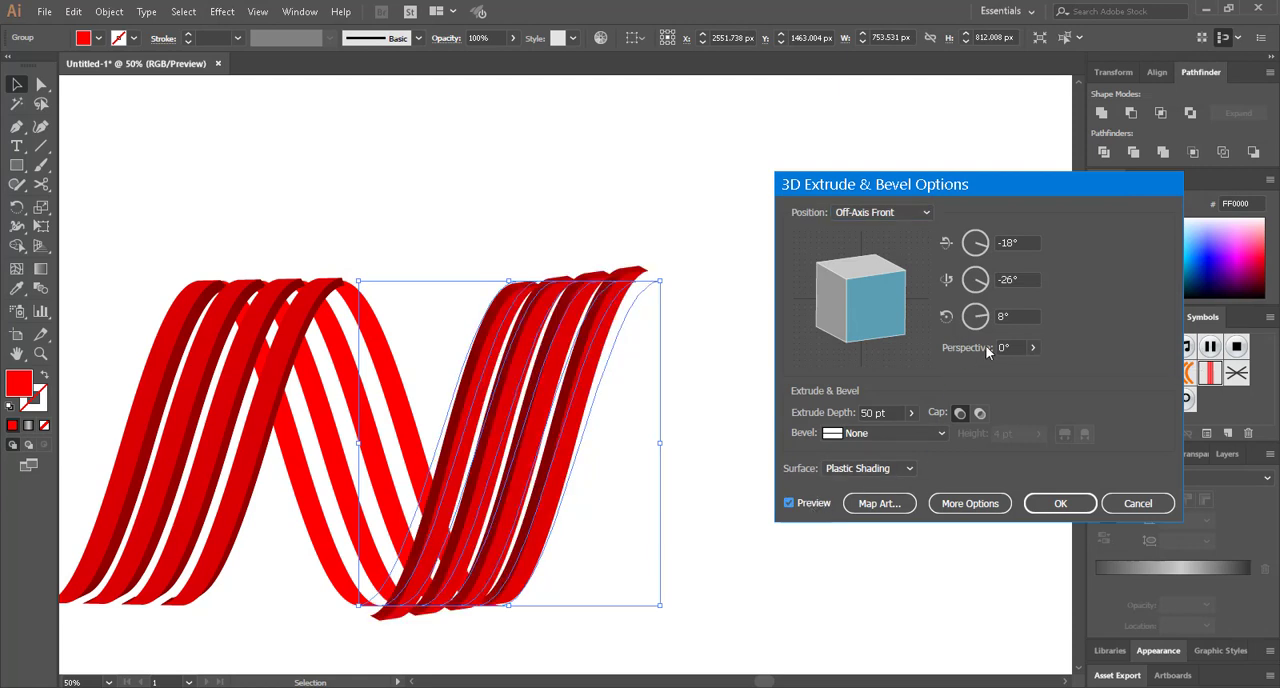
Set all three rotation angles of the second rising stripes' extrusion to 0° and its perspective to 16°
{"action": "left_click", "coordinate": [1012, 240]}
{"action": "type", "text": "0"}
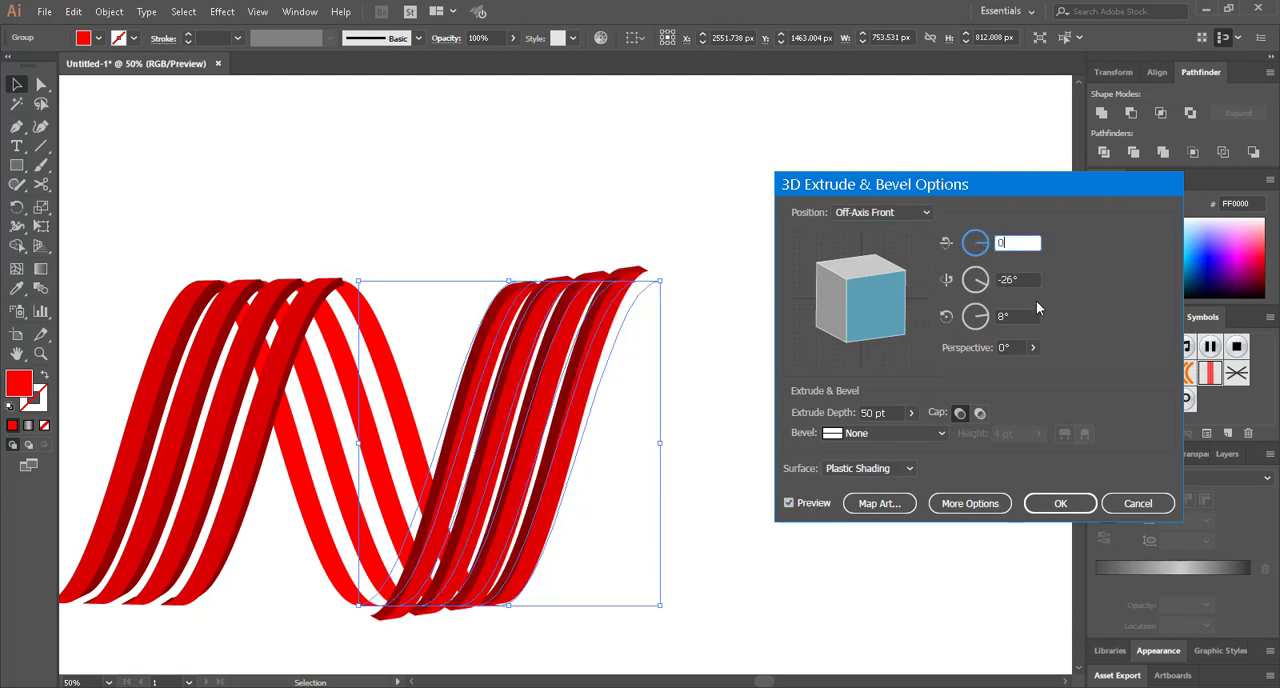
{"action": "left_click", "coordinate": [1012, 316]}
{"action": "type", "text": "0"}
{"action": "left_click", "coordinate": [1018, 280]}
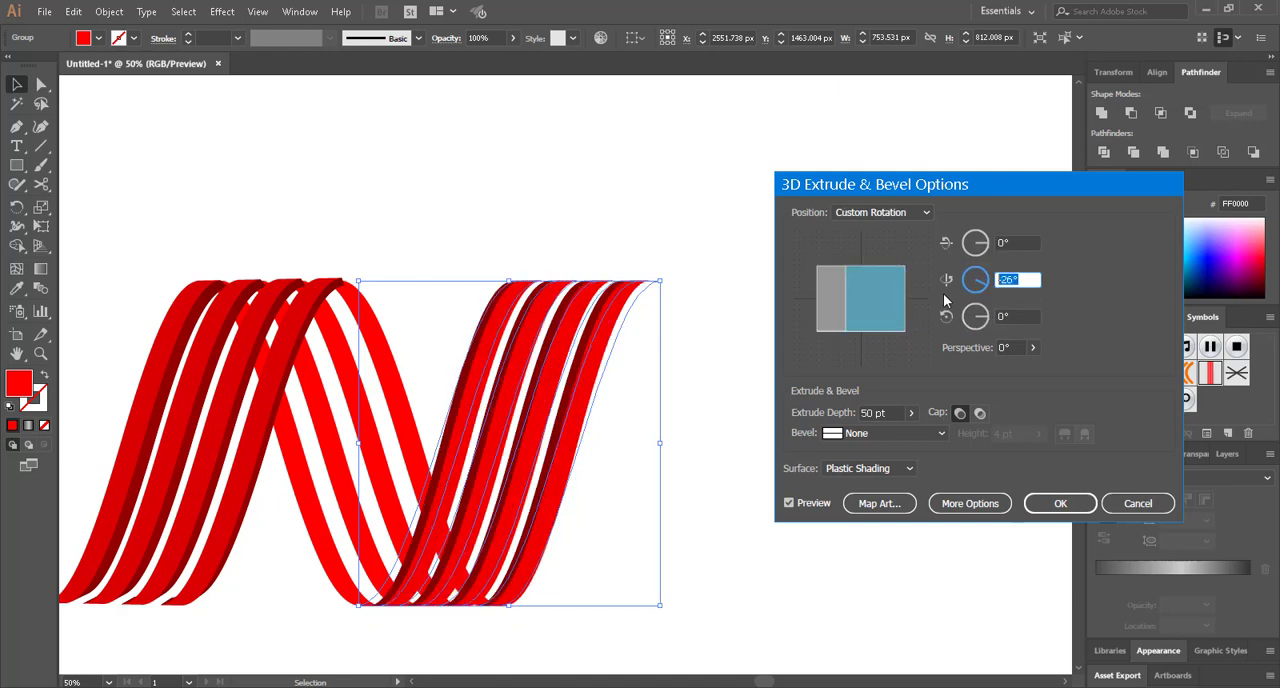
{"action": "type", "text": "0"}
{"action": "left_click", "coordinate": [1008, 347]}
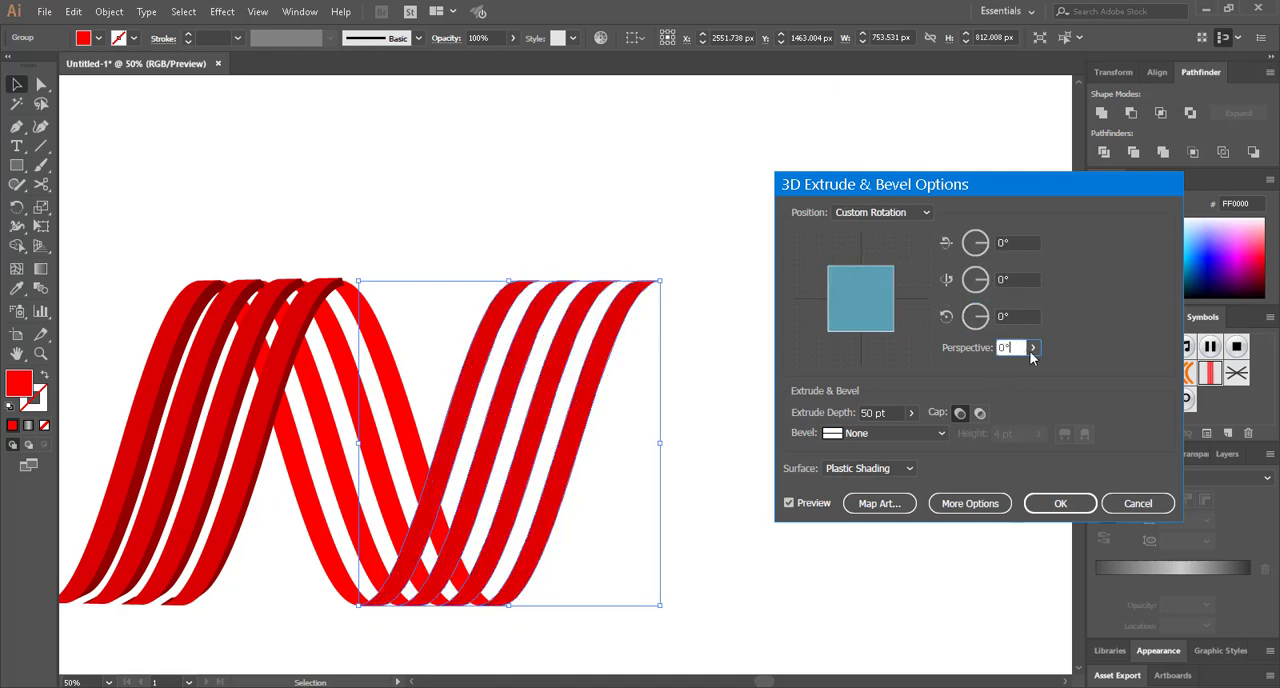
{"action": "left_click", "coordinate": [1033, 347]}
{"action": "left_click_drag", "start_coordinate": [974, 372], "coordinate": [979, 373]}
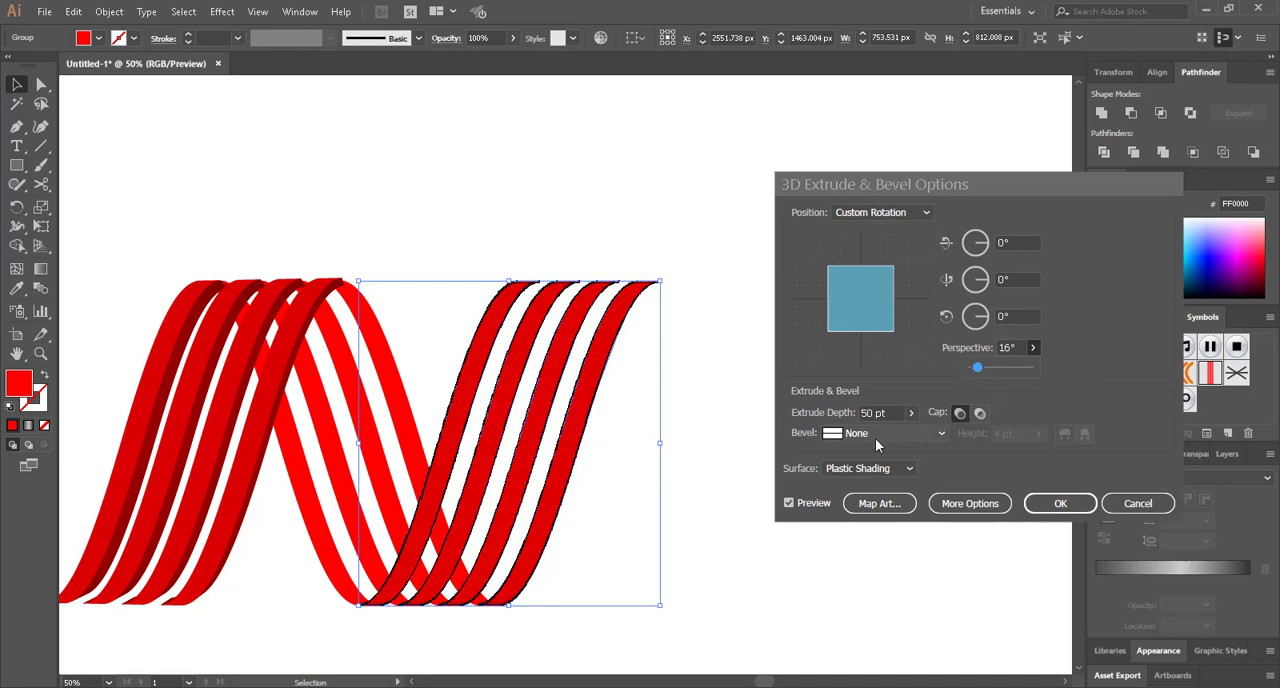
Raise the extrude depth of the second rising stripes to 439 pt and set their Y-axis rotation to -6°
{"action": "left_click", "coordinate": [912, 412]}
{"action": "left_click_drag", "start_coordinate": [852, 435], "coordinate": [864, 443]}
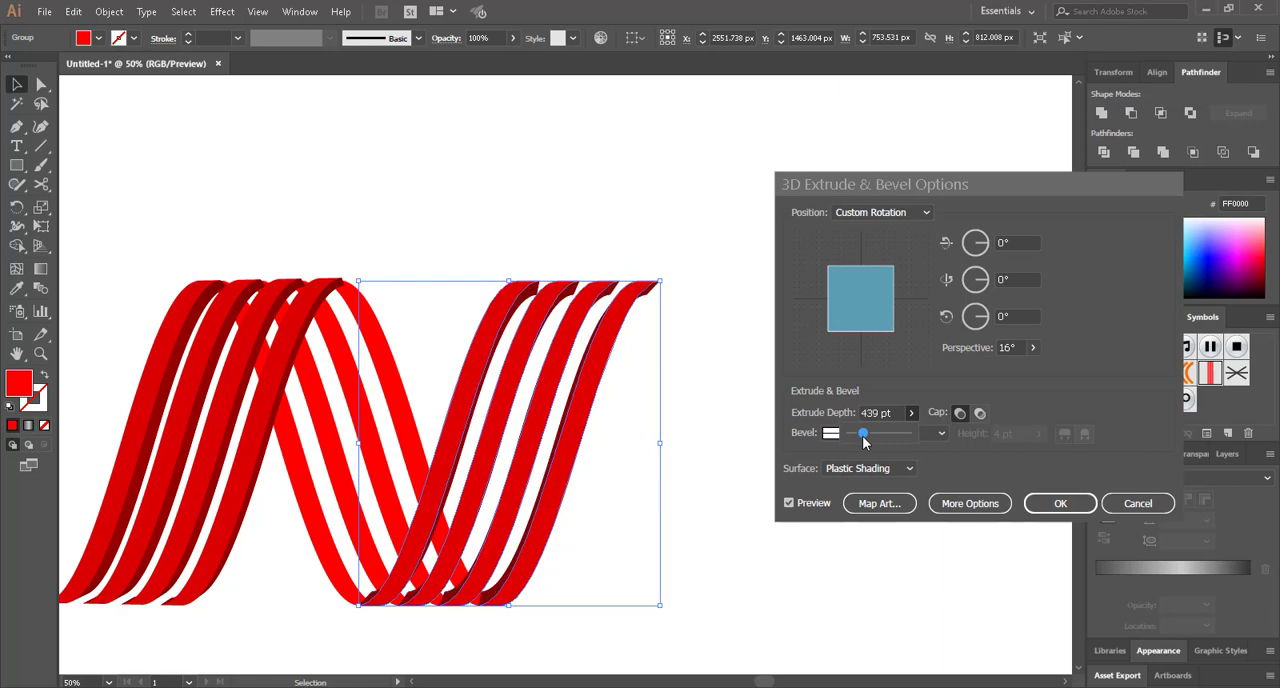
{"action": "left_click_drag", "start_coordinate": [980, 282], "coordinate": [988, 287]}
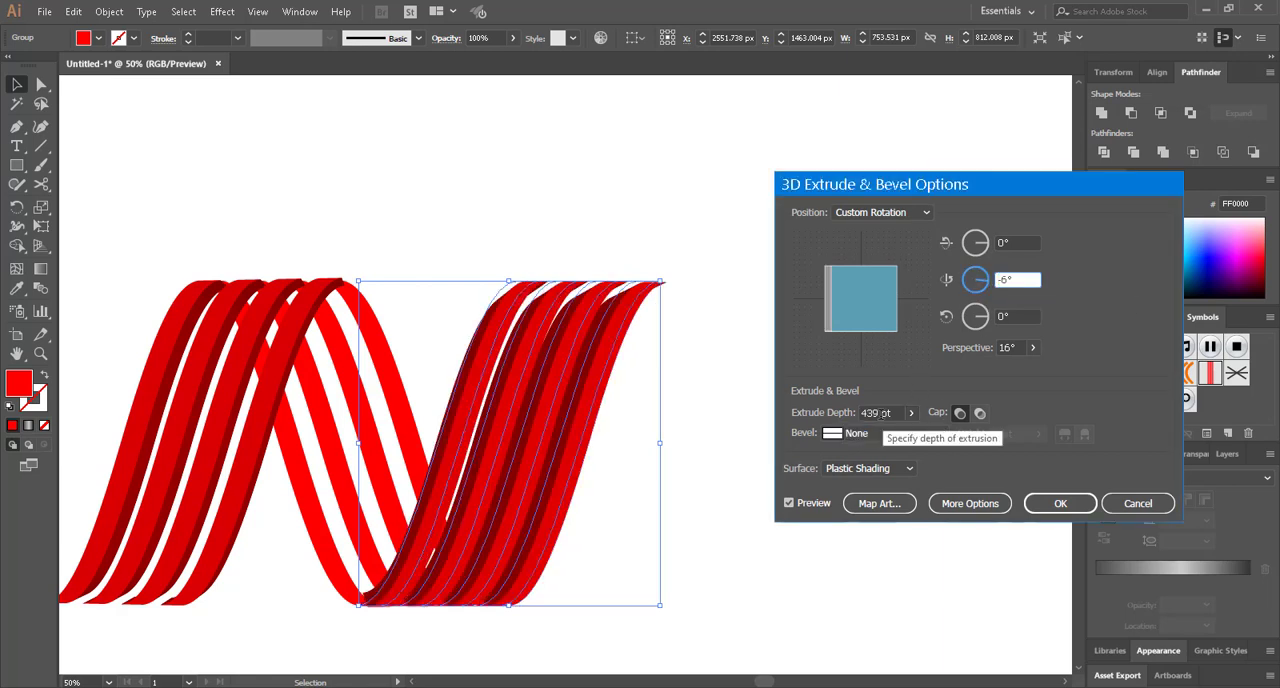
Reduce the extrude depth to 250 pt, apply the effect to the second rising stripes and deselect them
{"action": "left_click", "coordinate": [912, 414]}
{"action": "left_click_drag", "start_coordinate": [864, 432], "coordinate": [859, 440]}
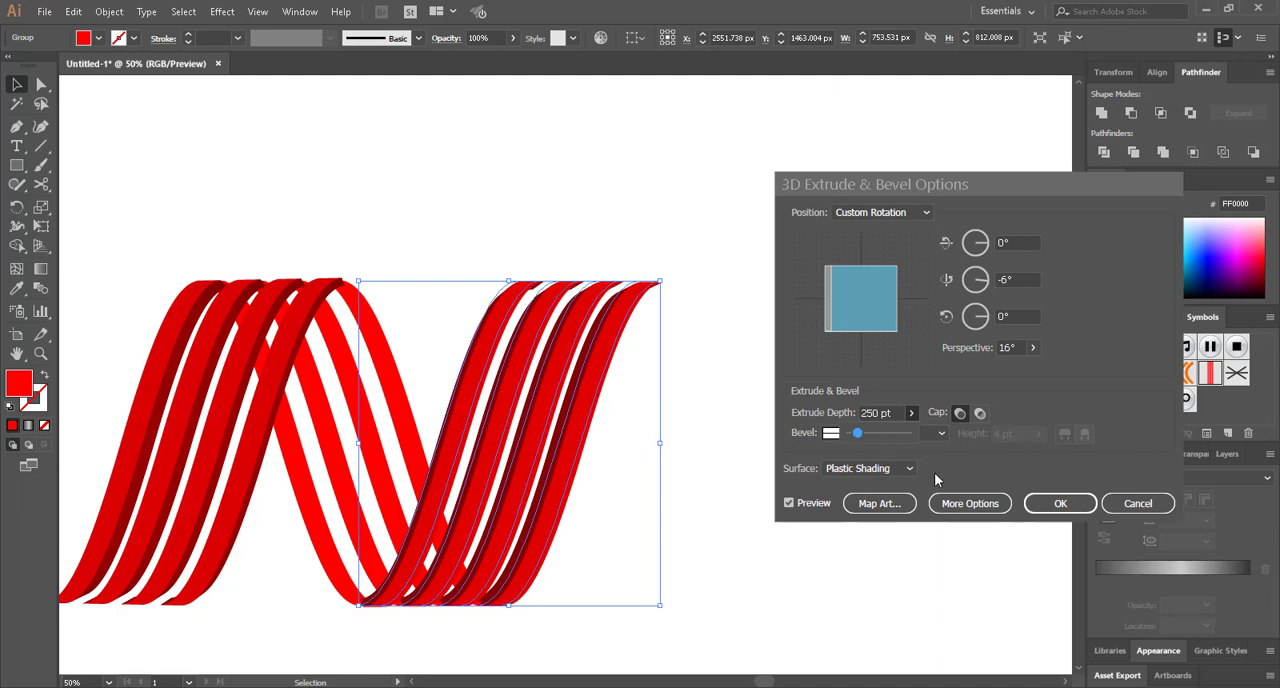
{"action": "left_click", "coordinate": [1060, 503]}
{"action": "left_click", "coordinate": [852, 386]}
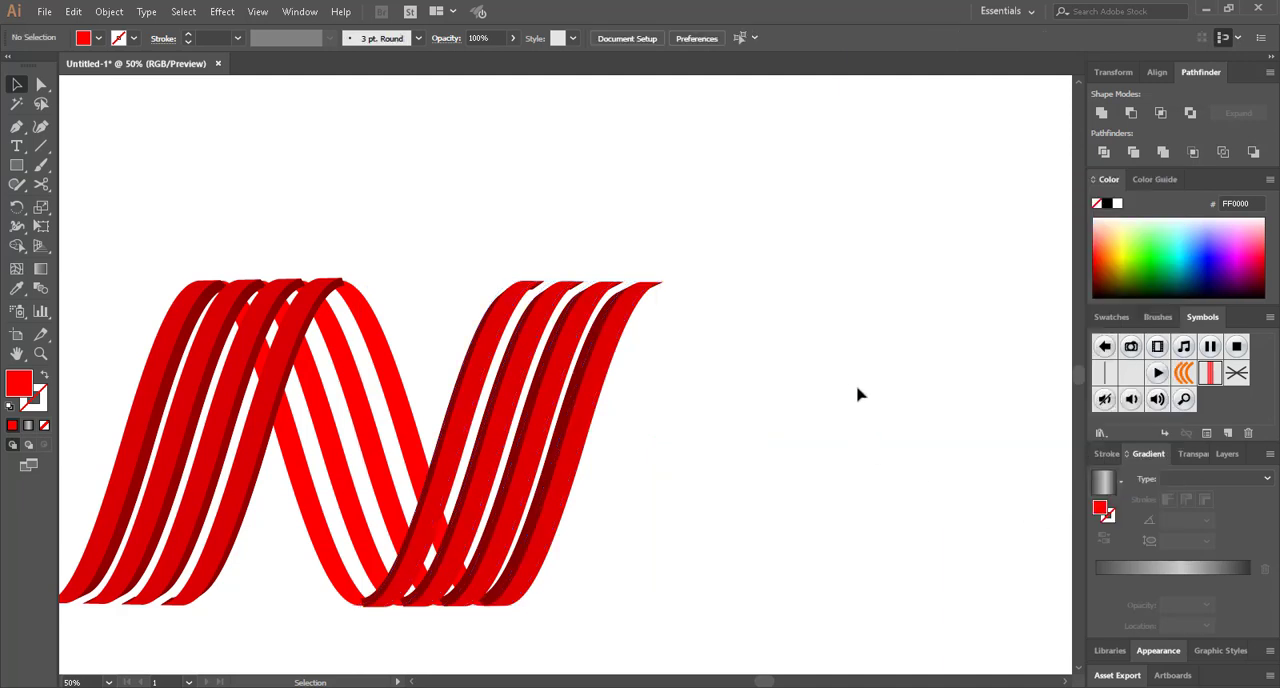
Start a 3D Extrude & Bevel effect on the descending stripes of the N, with its preview turned on
{"action": "left_click_drag", "start_coordinate": [281, 545], "coordinate": [345, 502]}
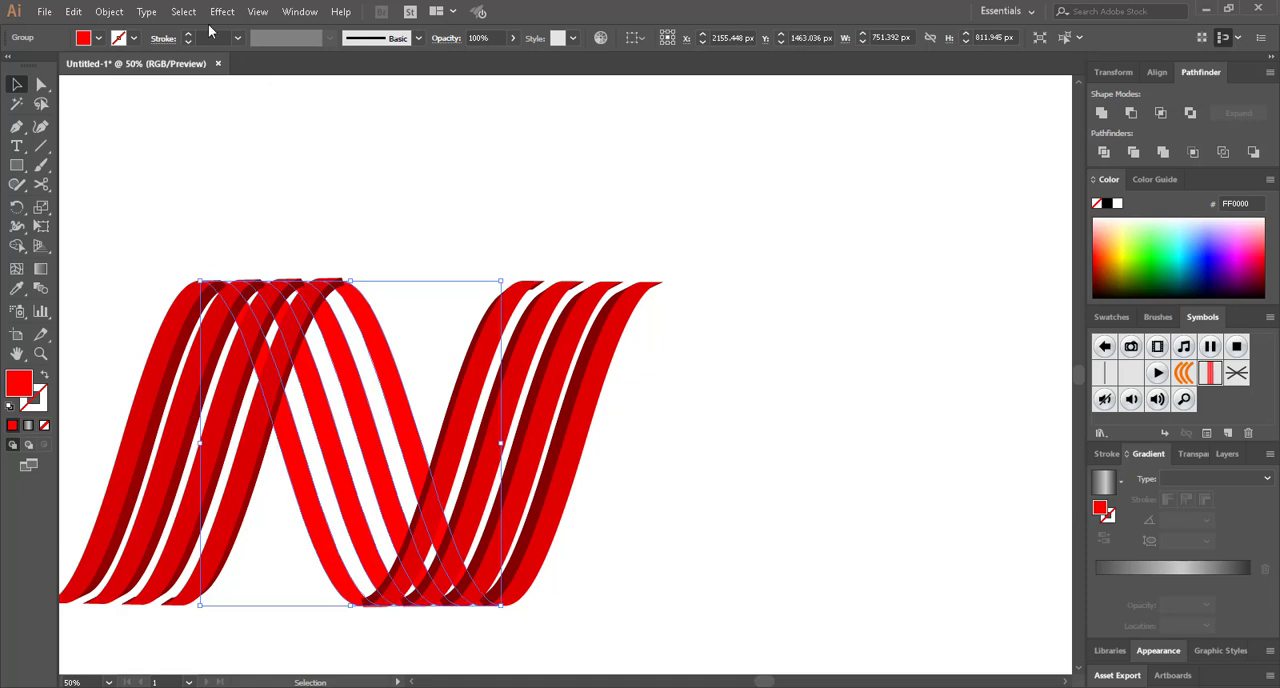
{"action": "left_click", "coordinate": [222, 11]}
{"action": "mouse_move", "coordinate": [380, 103]}
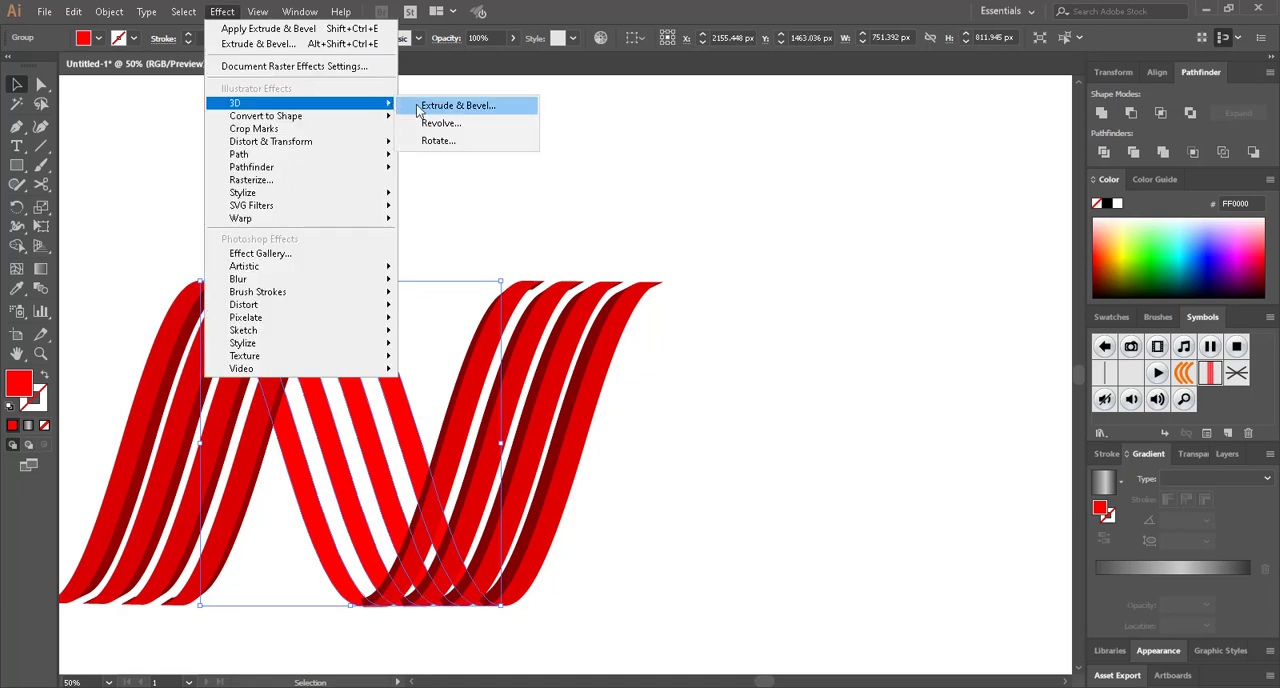
{"action": "left_click", "coordinate": [420, 106]}
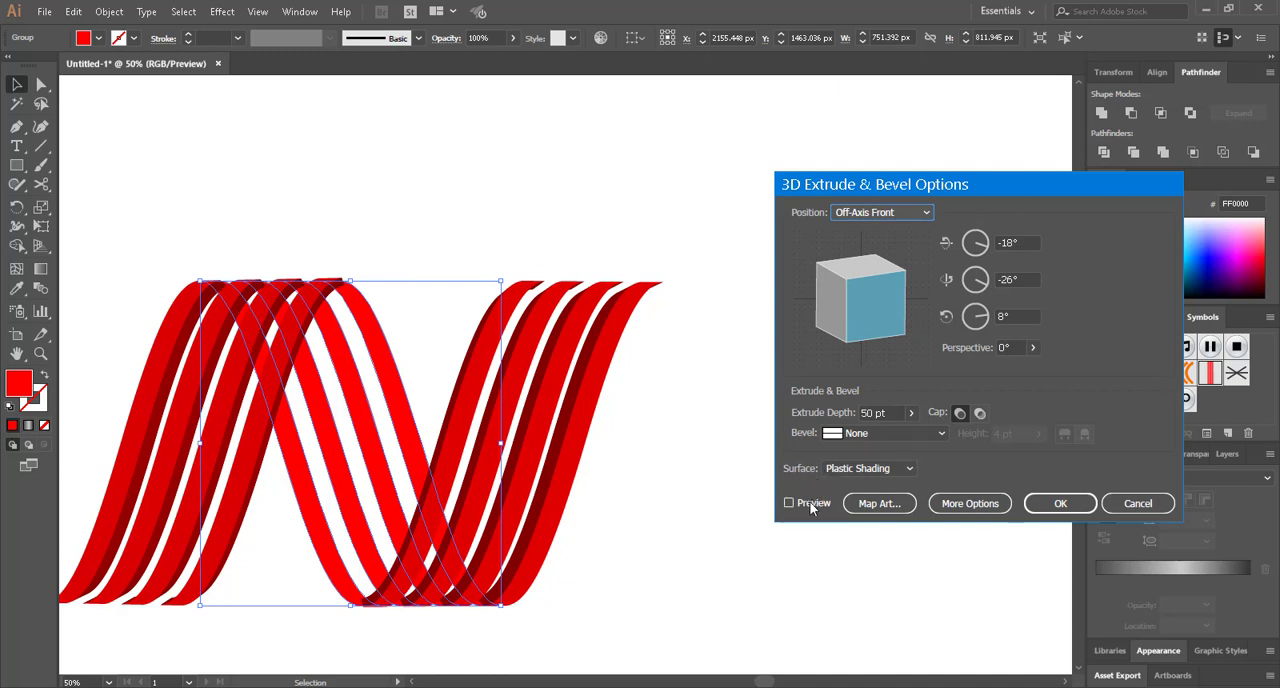
{"action": "left_click", "coordinate": [789, 503]}
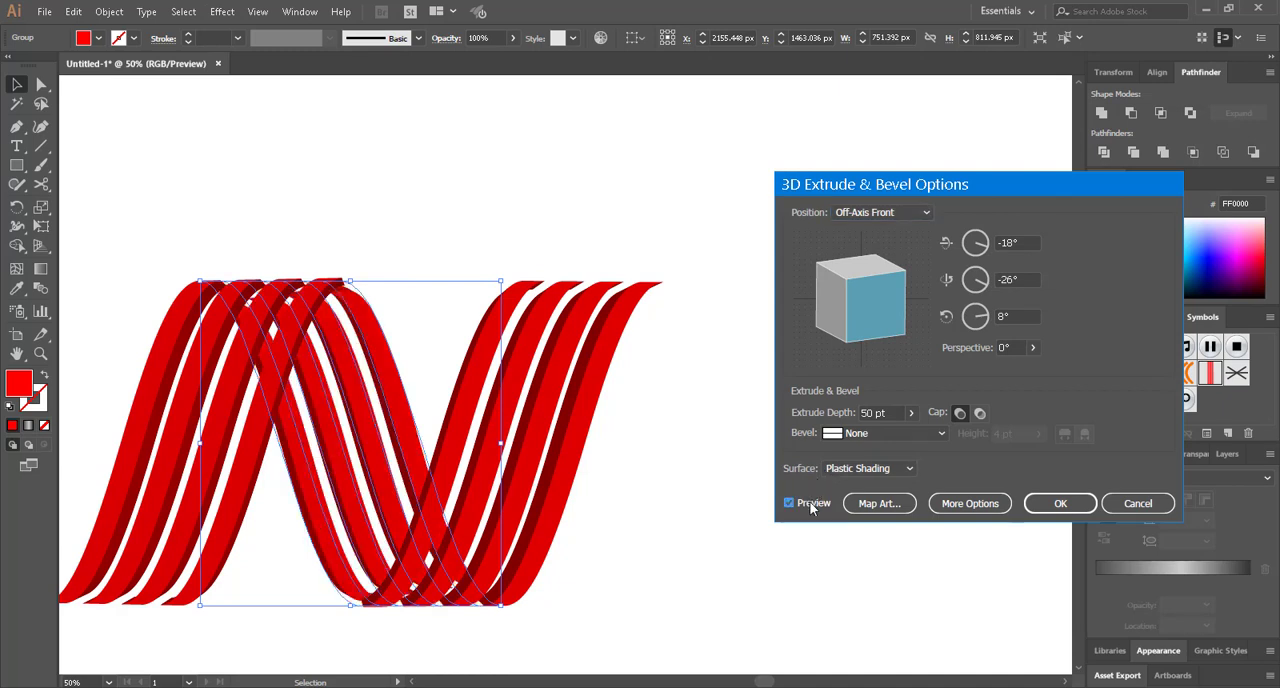
Set all three rotation angles of the descending stripes' extrusion to 0° and its perspective to 13°
{"action": "left_click", "coordinate": [1027, 241]}
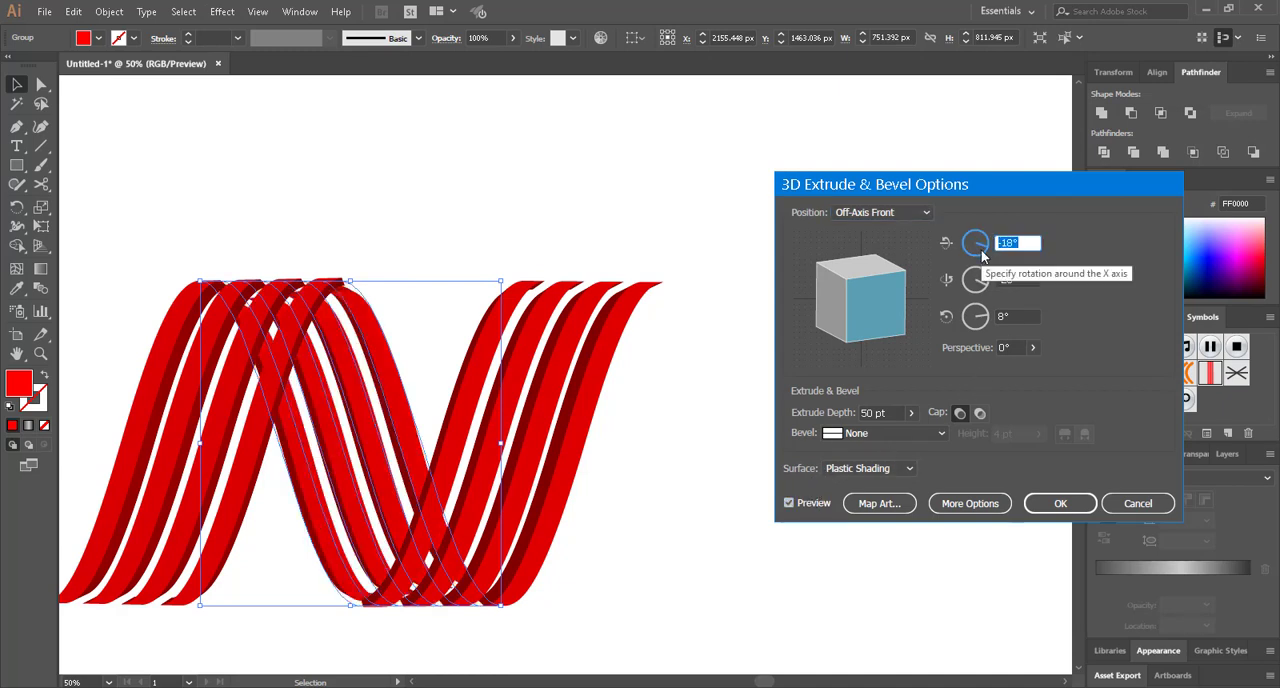
{"action": "type", "text": "0"}
{"action": "key", "text": "Tab"}
{"action": "type", "text": "0"}
{"action": "key", "text": "Tab"}
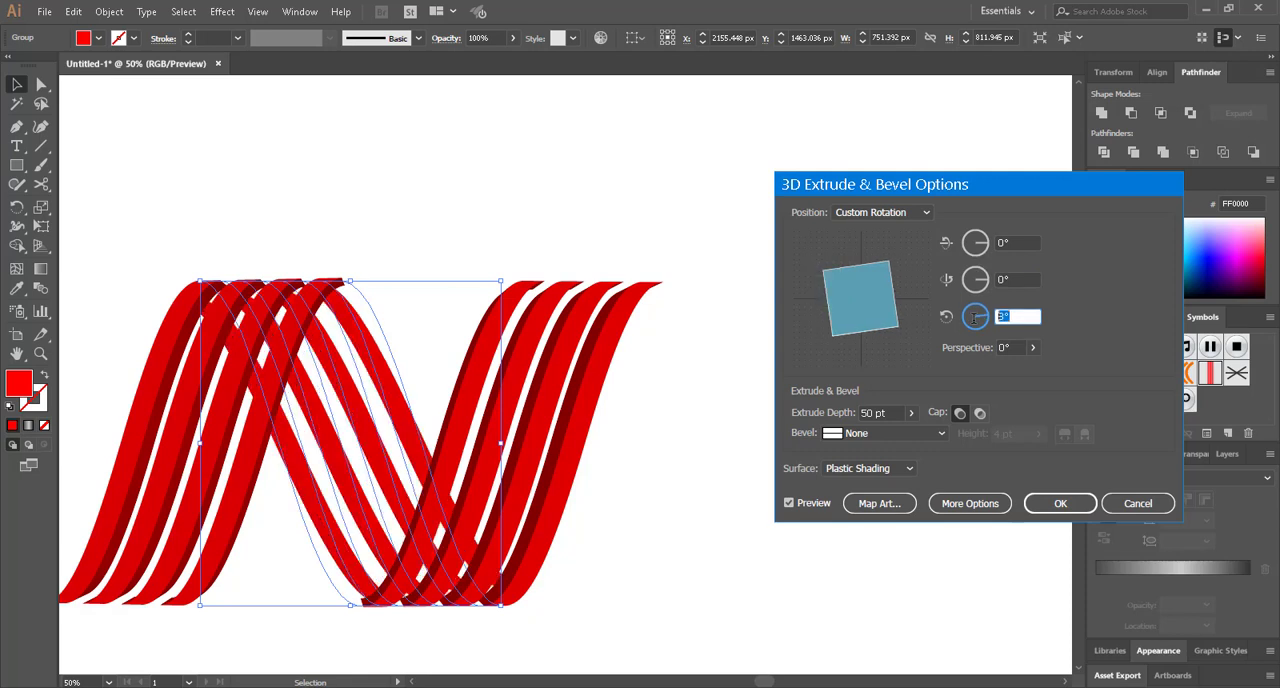
{"action": "type", "text": "0"}
{"action": "left_click", "coordinate": [1033, 347]}
{"action": "left_click_drag", "start_coordinate": [968, 369], "coordinate": [977, 372]}
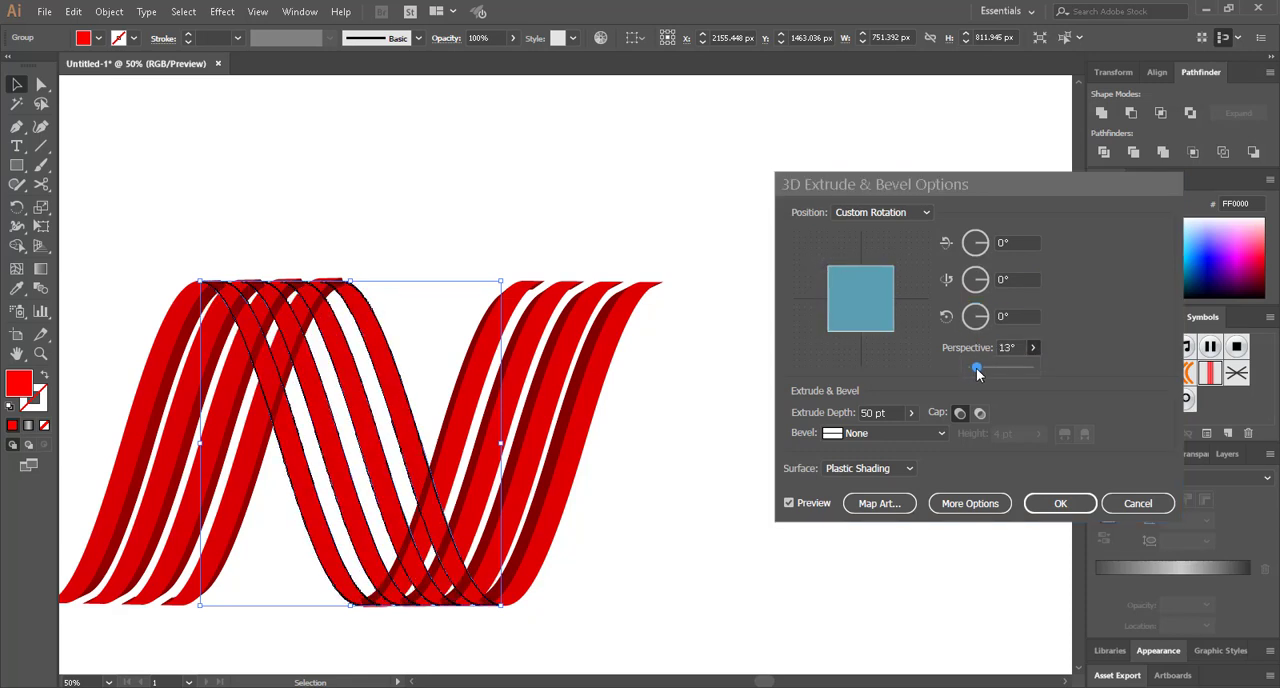
Set the descending stripes' extrude depth to 300 pt and Y-axis rotation to 1°, apply the effect and deselect them
{"action": "left_click", "coordinate": [908, 414]}
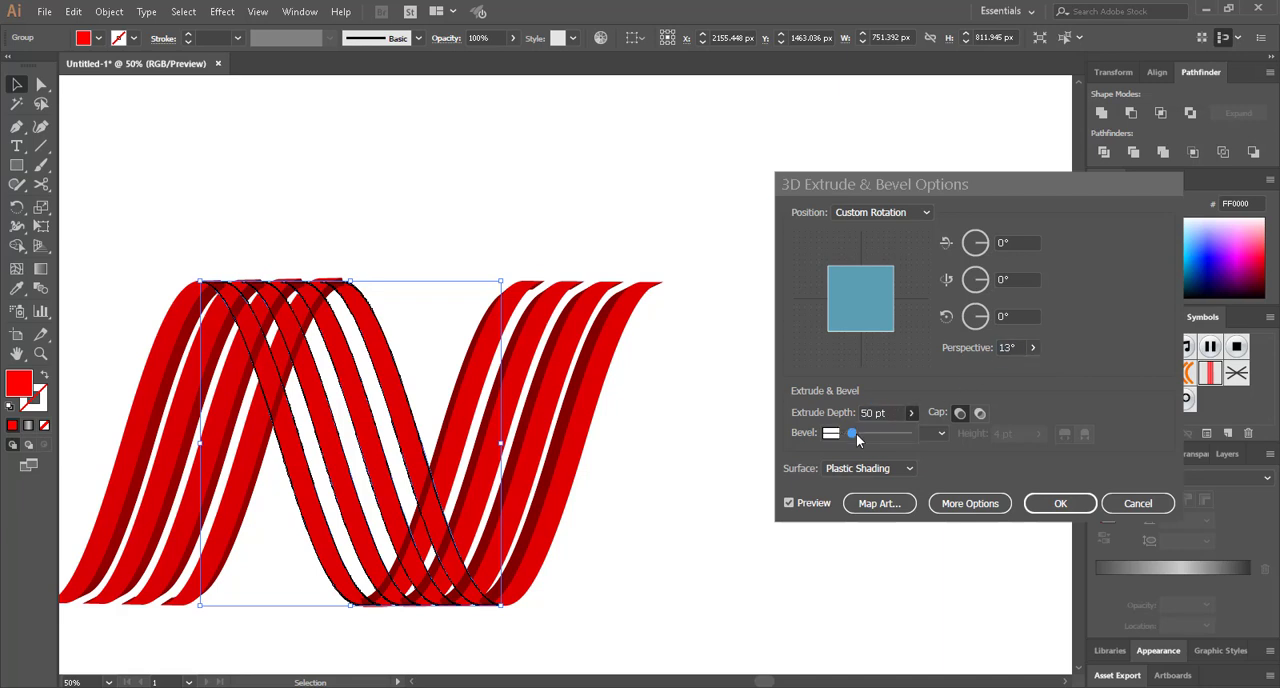
{"action": "left_click_drag", "start_coordinate": [861, 433], "coordinate": [864, 433]}
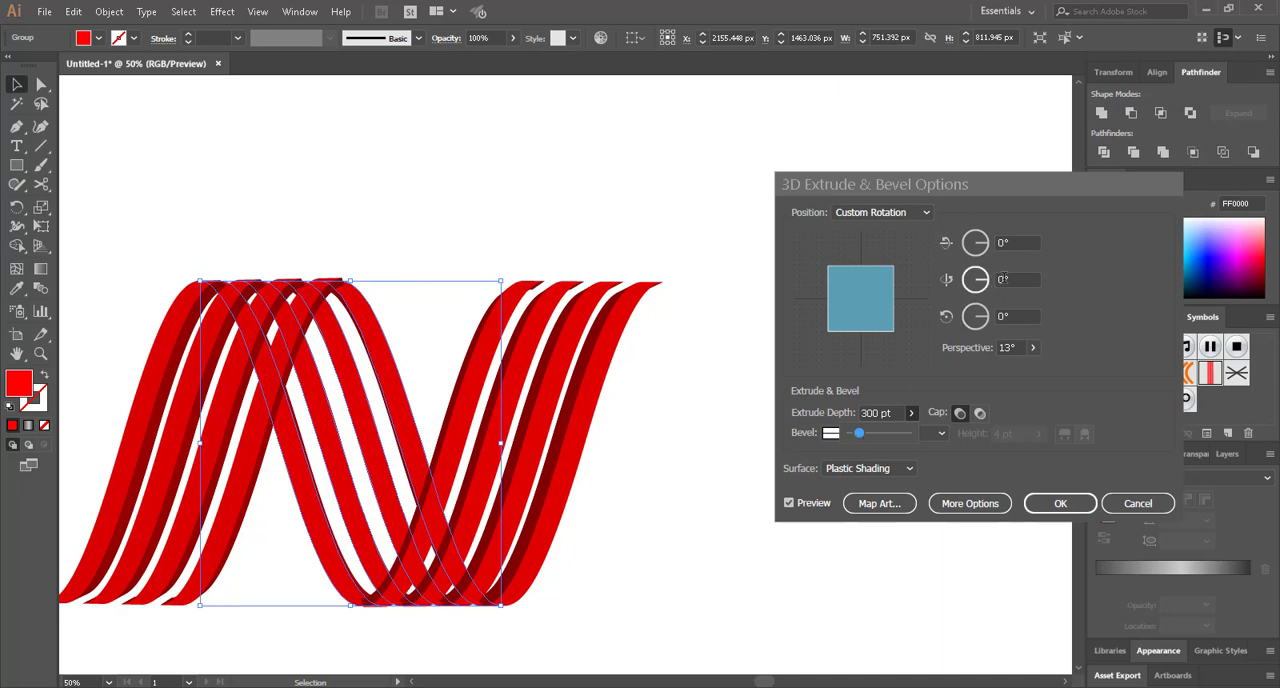
{"action": "left_click", "coordinate": [987, 284]}
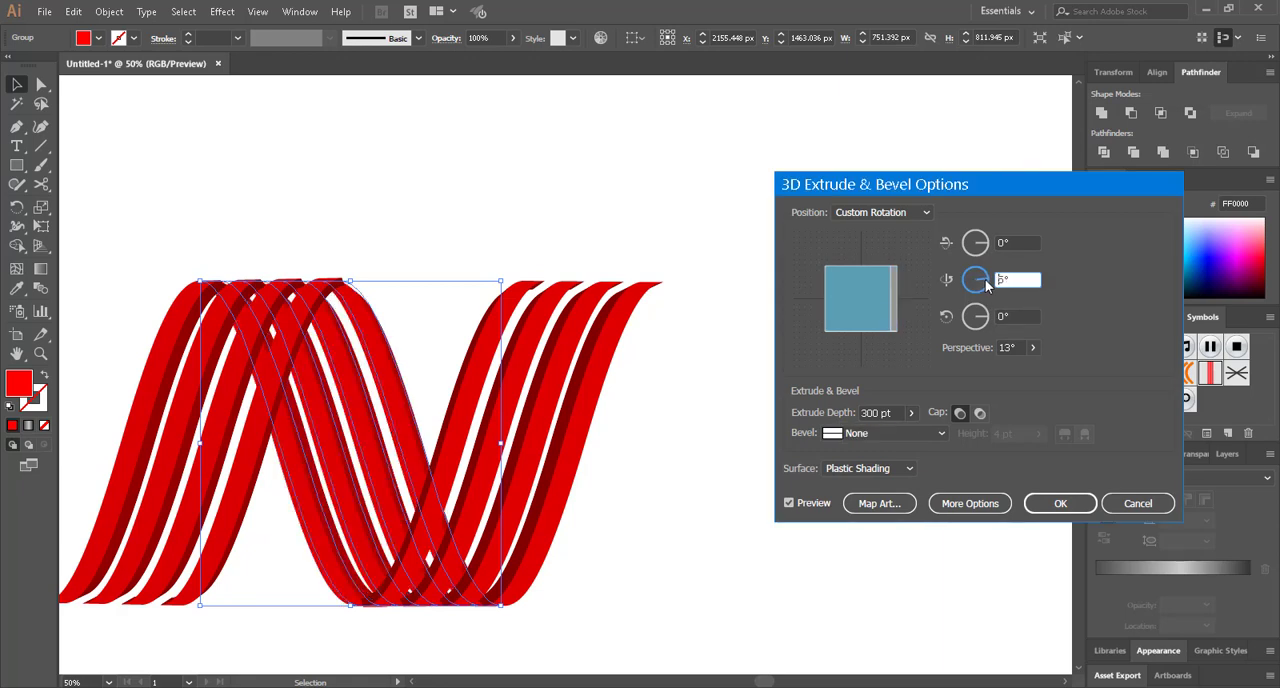
{"action": "type", "text": "-"}
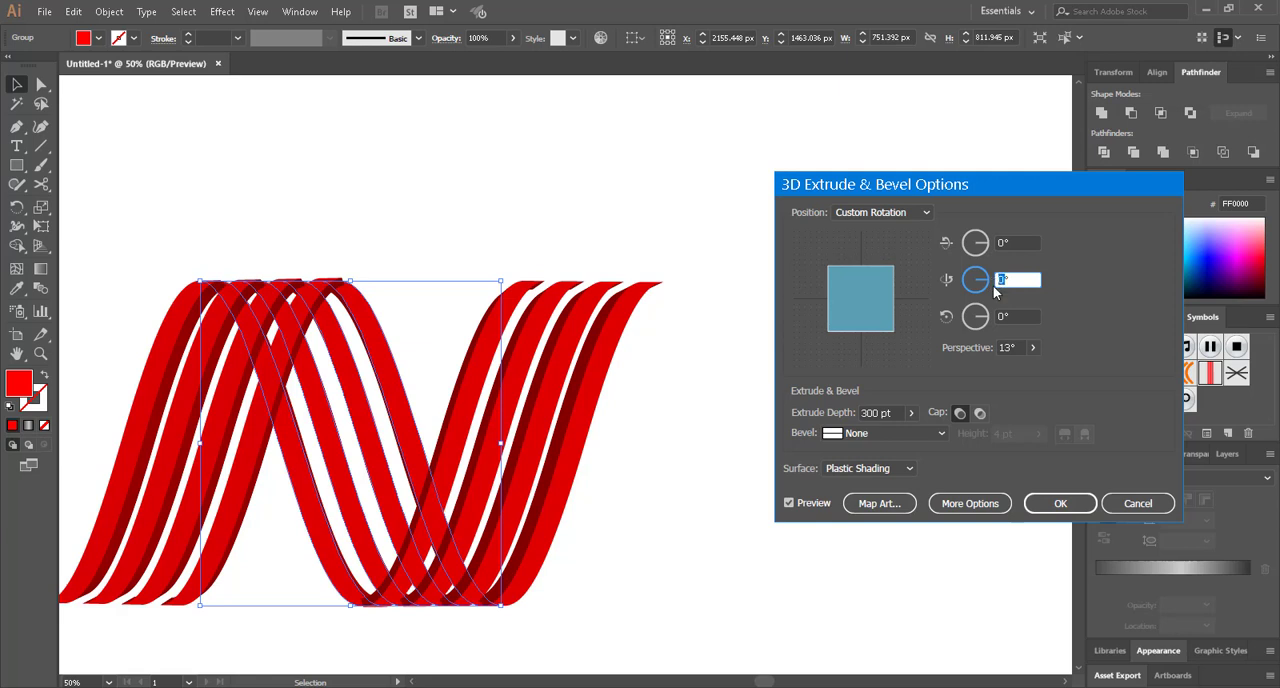
{"action": "left_click", "coordinate": [1010, 316]}
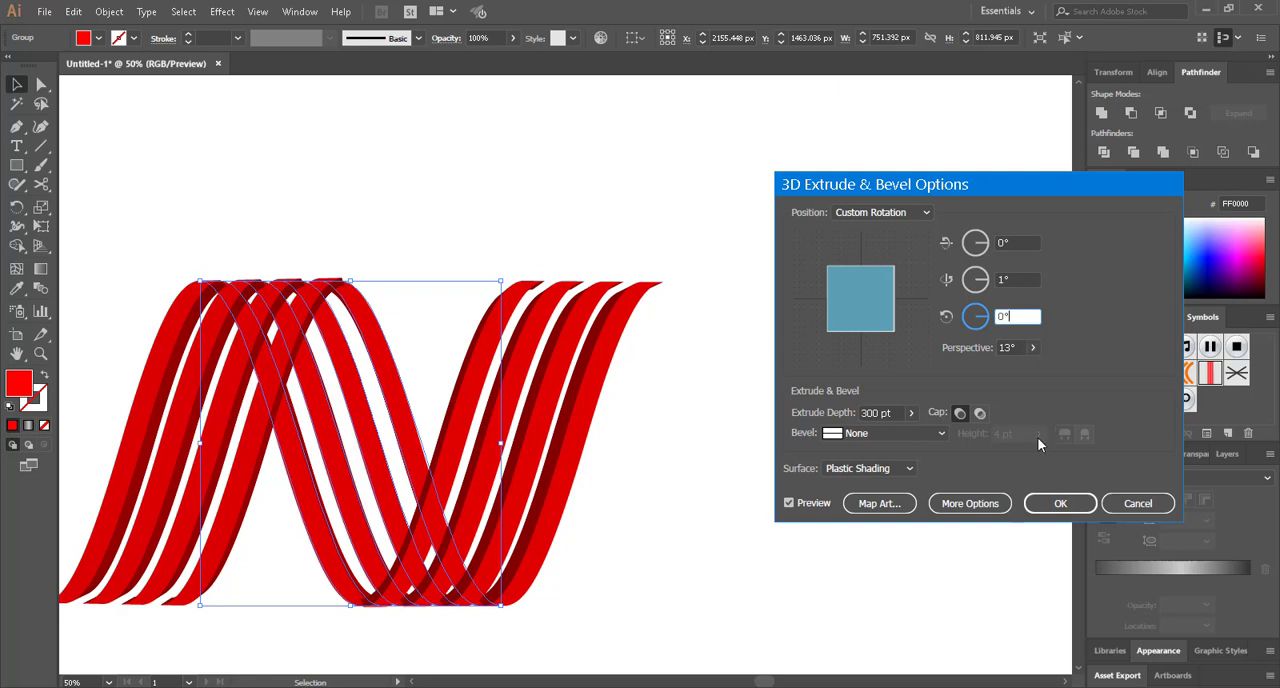
{"action": "left_click", "coordinate": [1050, 503]}
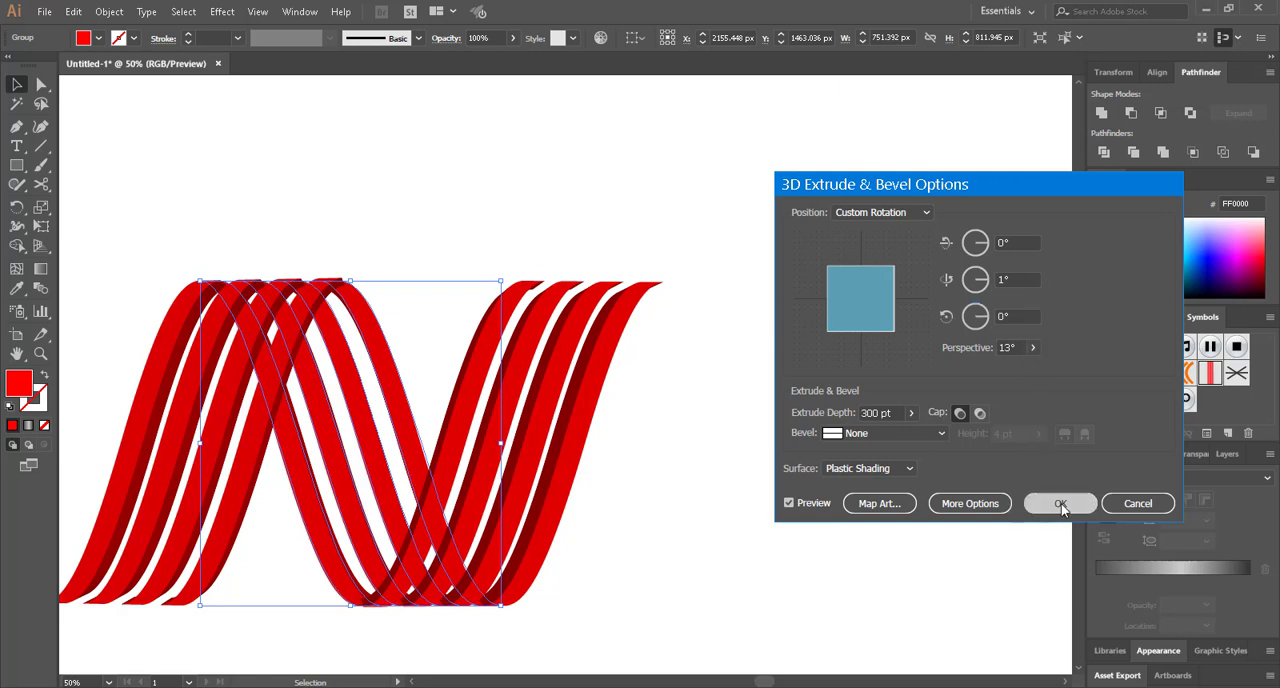
{"action": "left_click", "coordinate": [768, 487]}
{"action": "scroll", "coordinate": [768, 487], "scroll_direction": "down", "scroll_amount": 2}
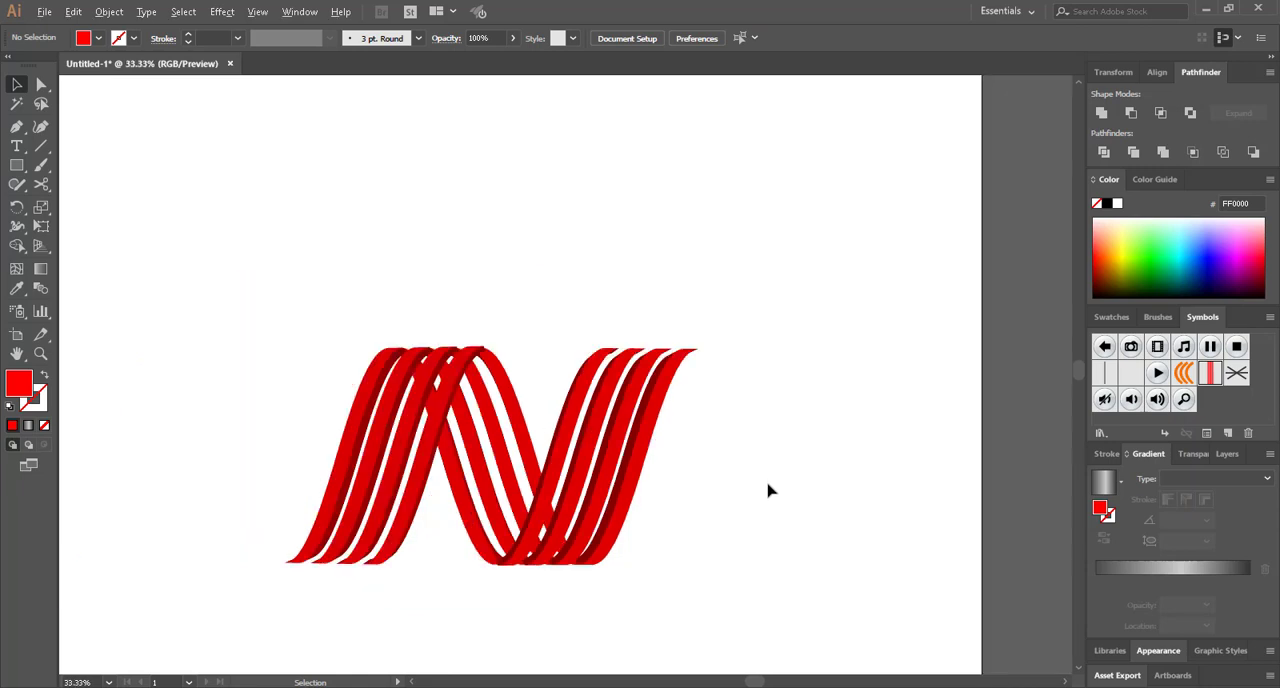
{"action": "scroll", "coordinate": [744, 544], "scroll_direction": "up", "scroll_amount": 1}
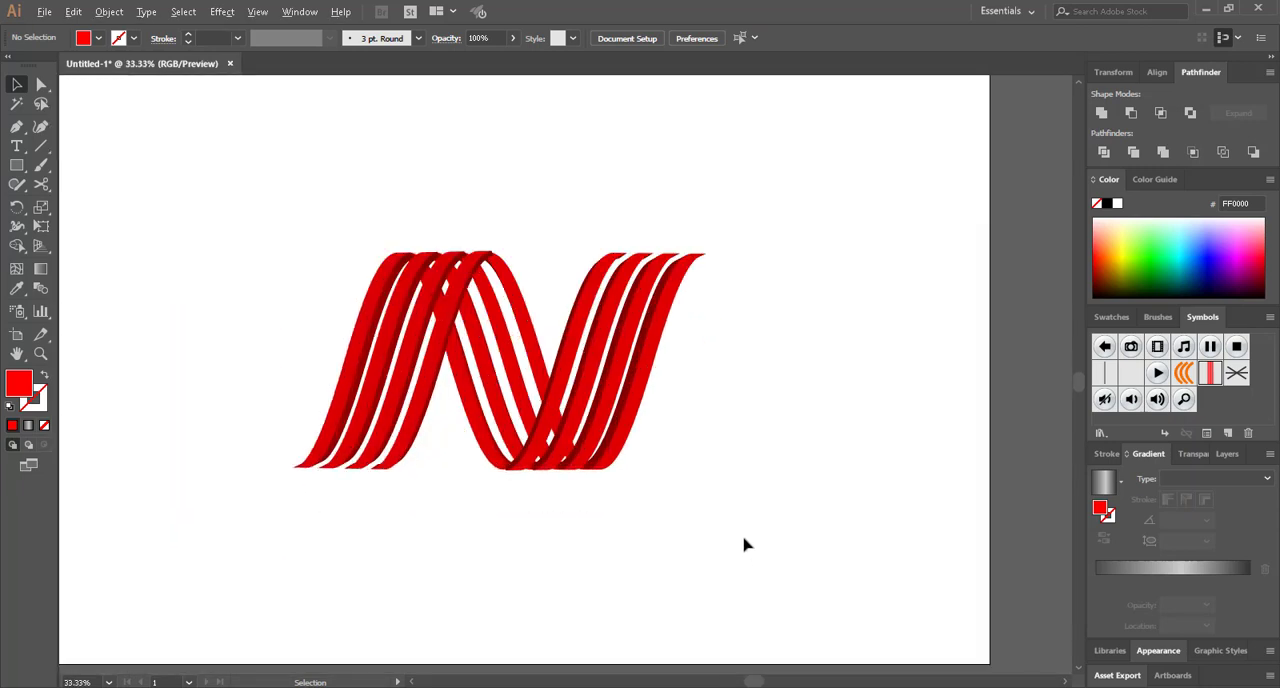
{"action": "scroll", "coordinate": [643, 550], "scroll_direction": "down", "scroll_amount": 2}
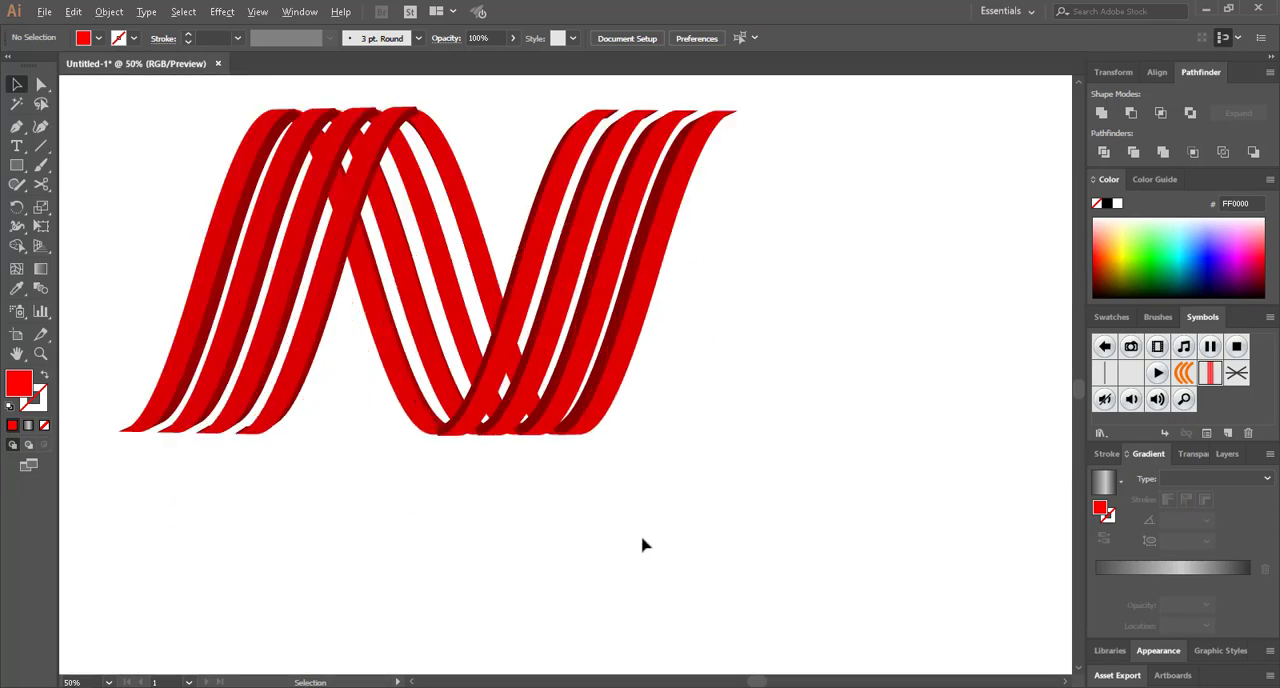
{"action": "scroll", "coordinate": [610, 552], "scroll_direction": "up", "scroll_amount": 2}
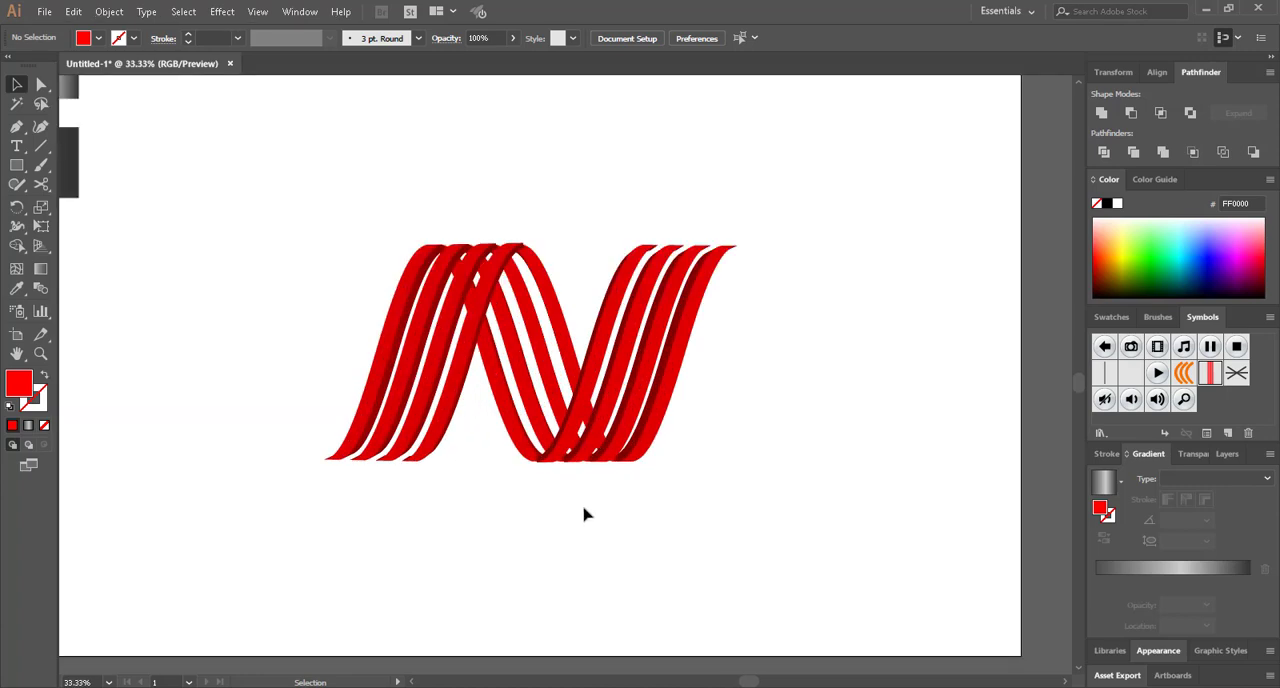
{"action": "scroll", "coordinate": [509, 556], "scroll_direction": "up", "scroll_amount": 2}
Try ungrouping all the extruded stripe groups of the N, undo the ungrouping and deselect everything
{"action": "left_click_drag", "start_coordinate": [307, 261], "coordinate": [832, 586]}
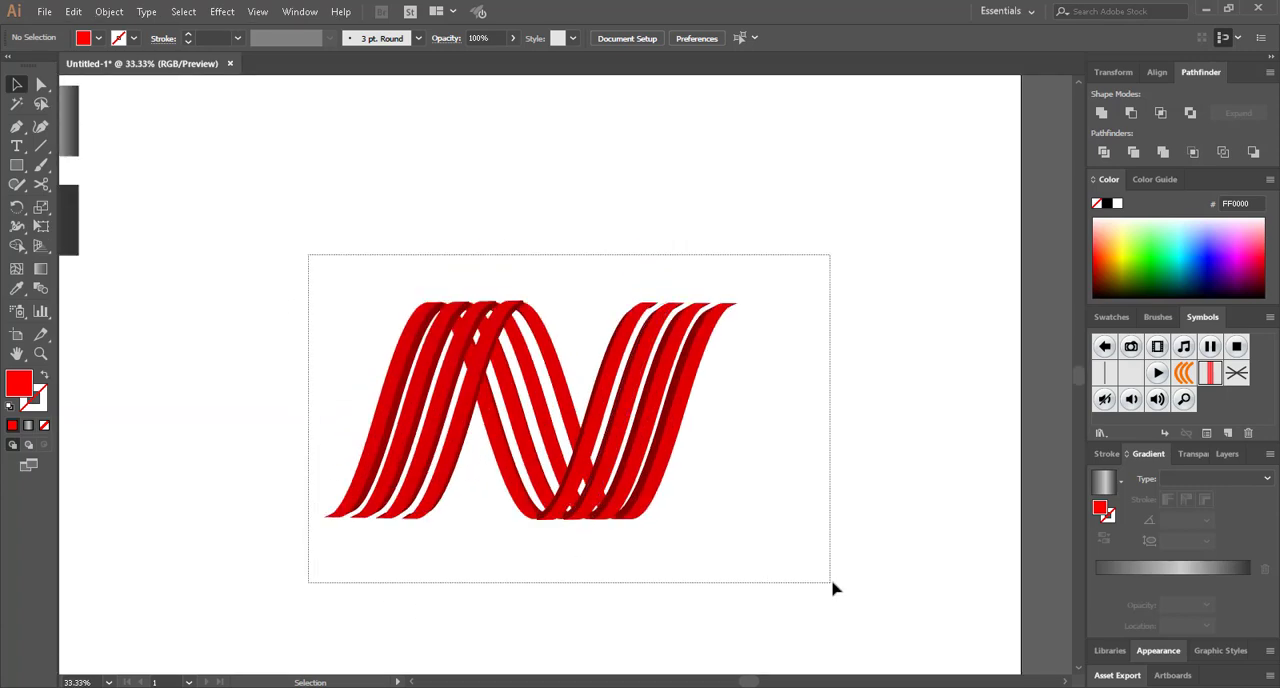
{"action": "right_click", "coordinate": [590, 234]}
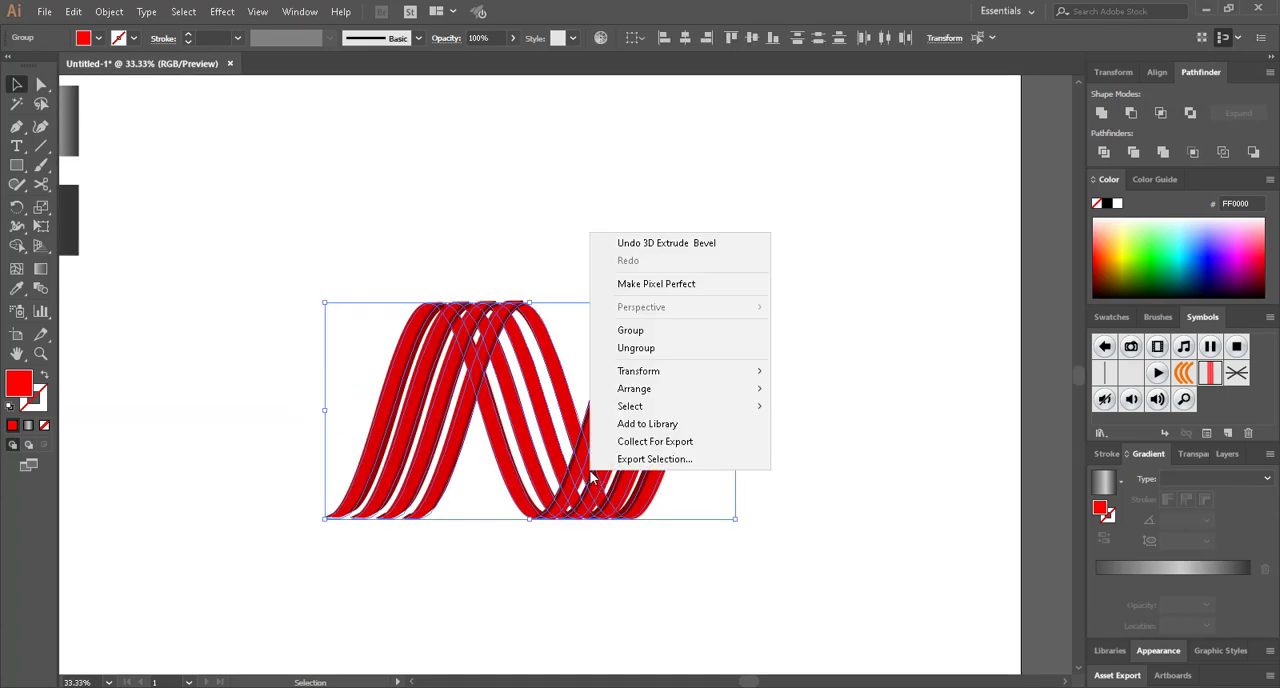
{"action": "left_click", "coordinate": [640, 348]}
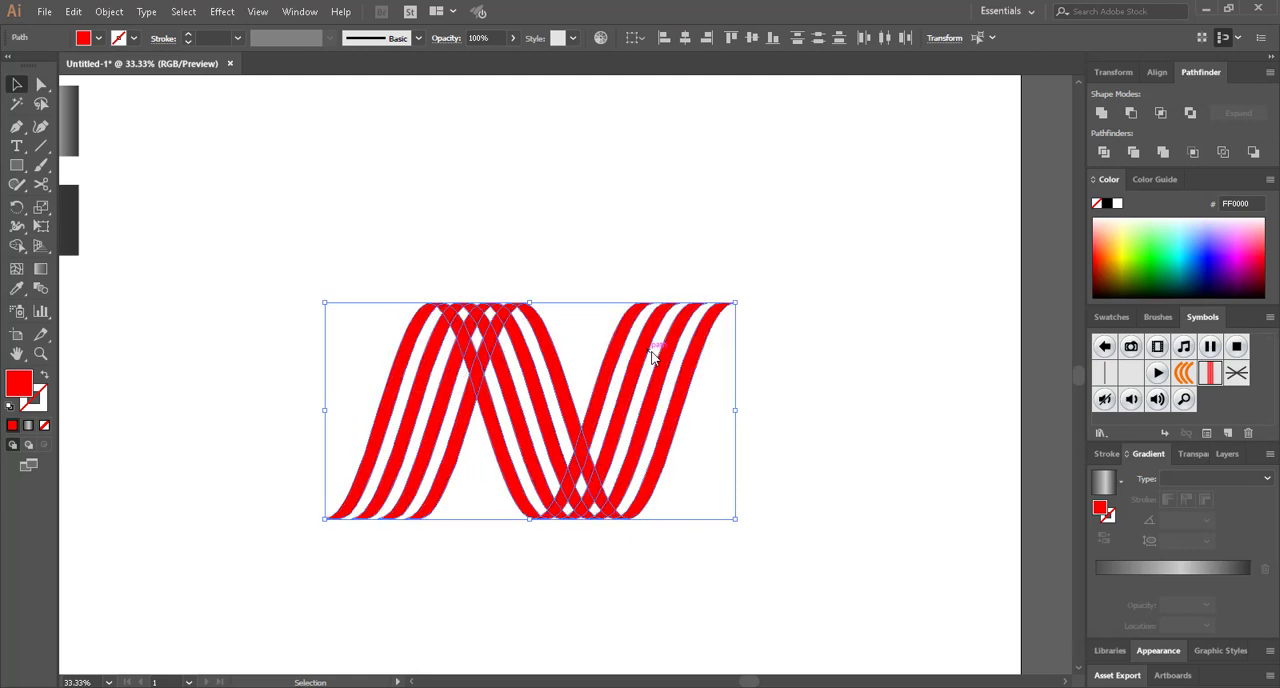
{"action": "key", "text": "ctrl+z"}
{"action": "left_click", "coordinate": [513, 590]}
Expand the appearance of all three extruded stripe groups of the N and deselect them
{"action": "mouse_move", "coordinate": [201, 224]}
{"action": "left_mouse_down"}
{"action": "mouse_move", "coordinate": [447, 351]}
{"action": "mouse_move", "coordinate": [806, 574]}
{"action": "left_mouse_up"}
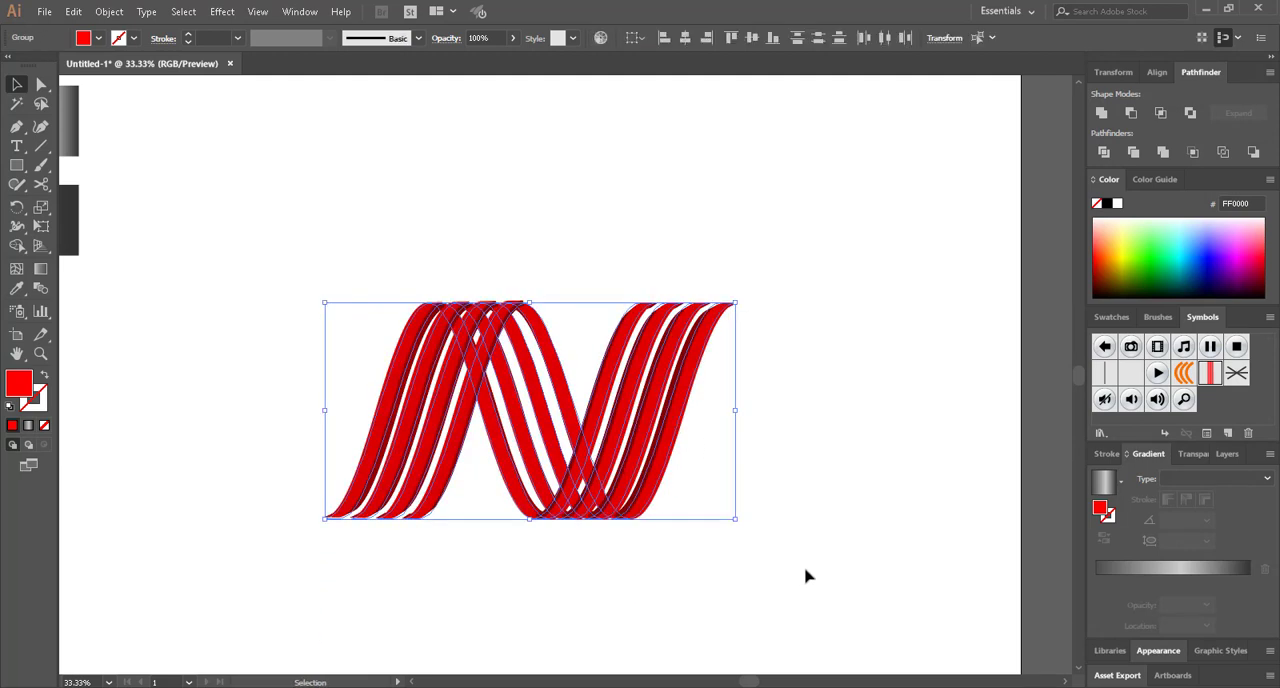
{"action": "left_click", "coordinate": [109, 11]}
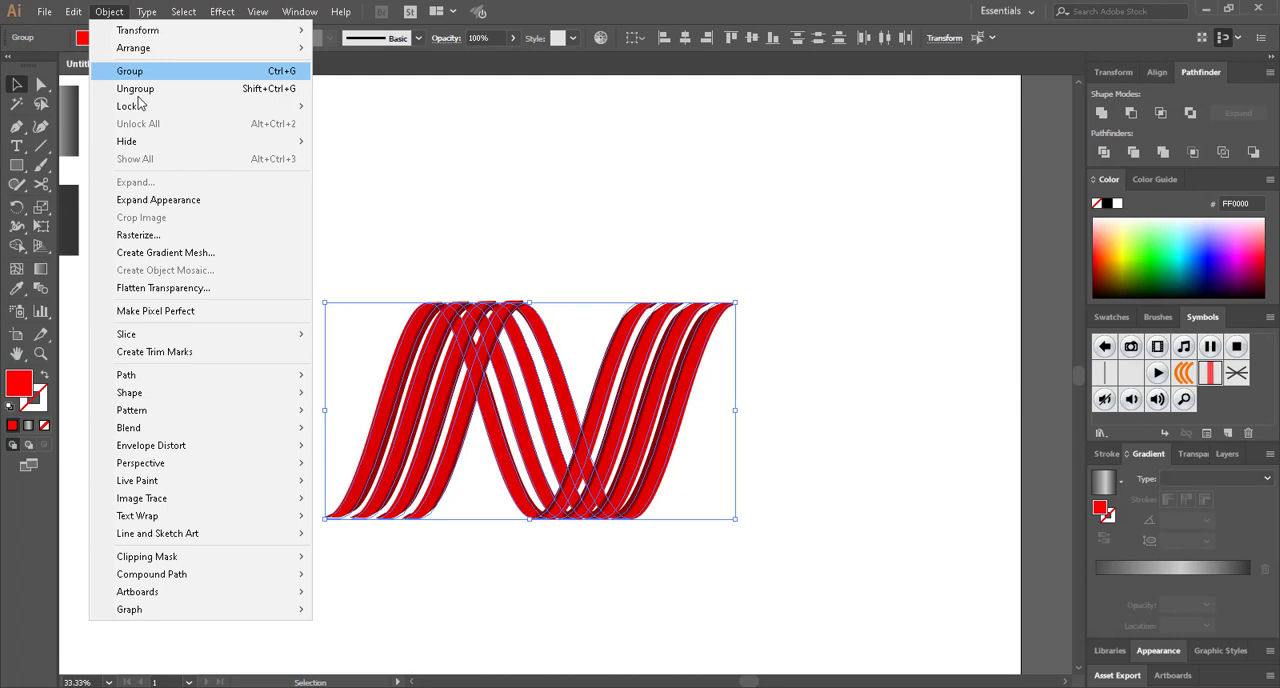
{"action": "left_click", "coordinate": [163, 204]}
{"action": "left_click", "coordinate": [255, 281]}
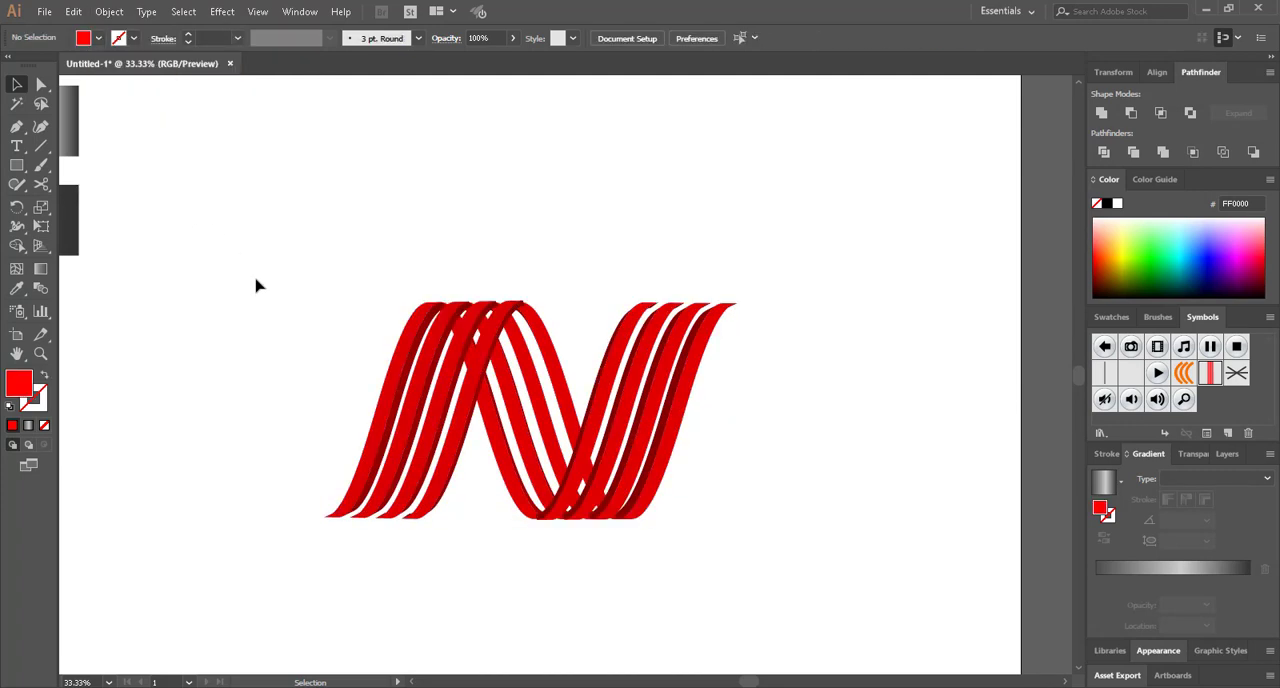
Ungroup all of the N's expanded stripes together and clear the selection
{"action": "left_click_drag", "start_coordinate": [288, 242], "coordinate": [910, 656]}
{"action": "right_click", "coordinate": [524, 508]}
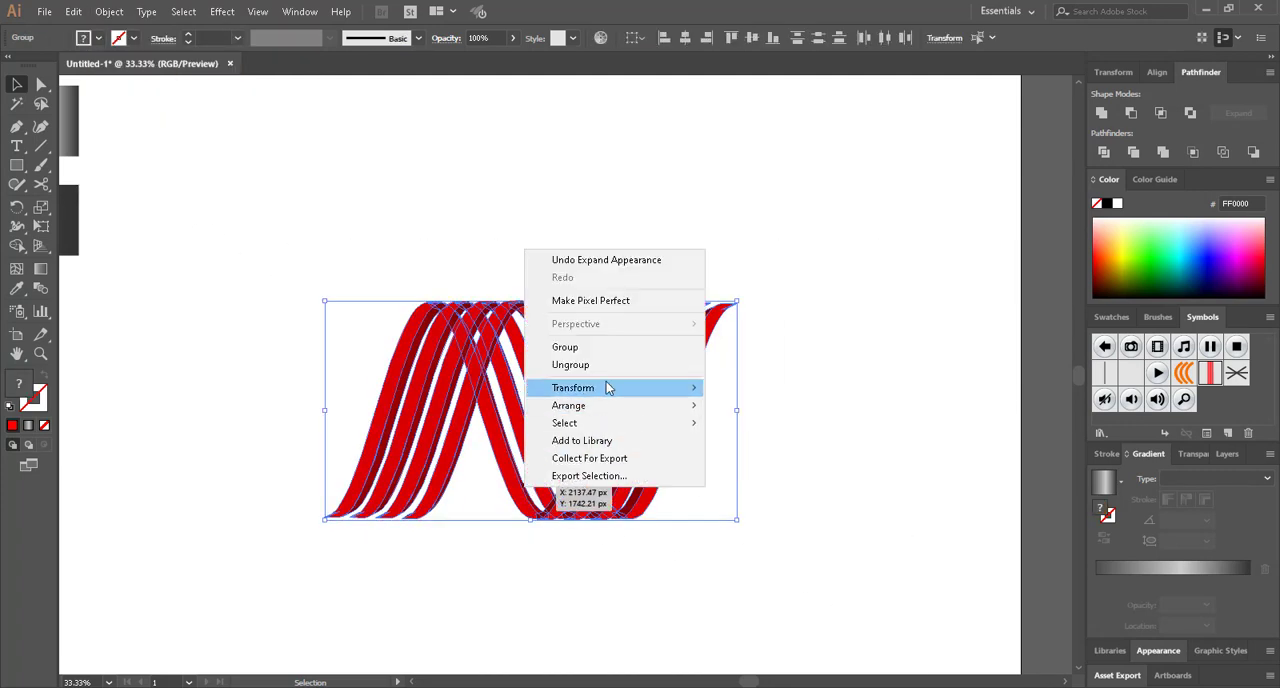
{"action": "left_click", "coordinate": [580, 366]}
{"action": "left_click", "coordinate": [474, 578]}
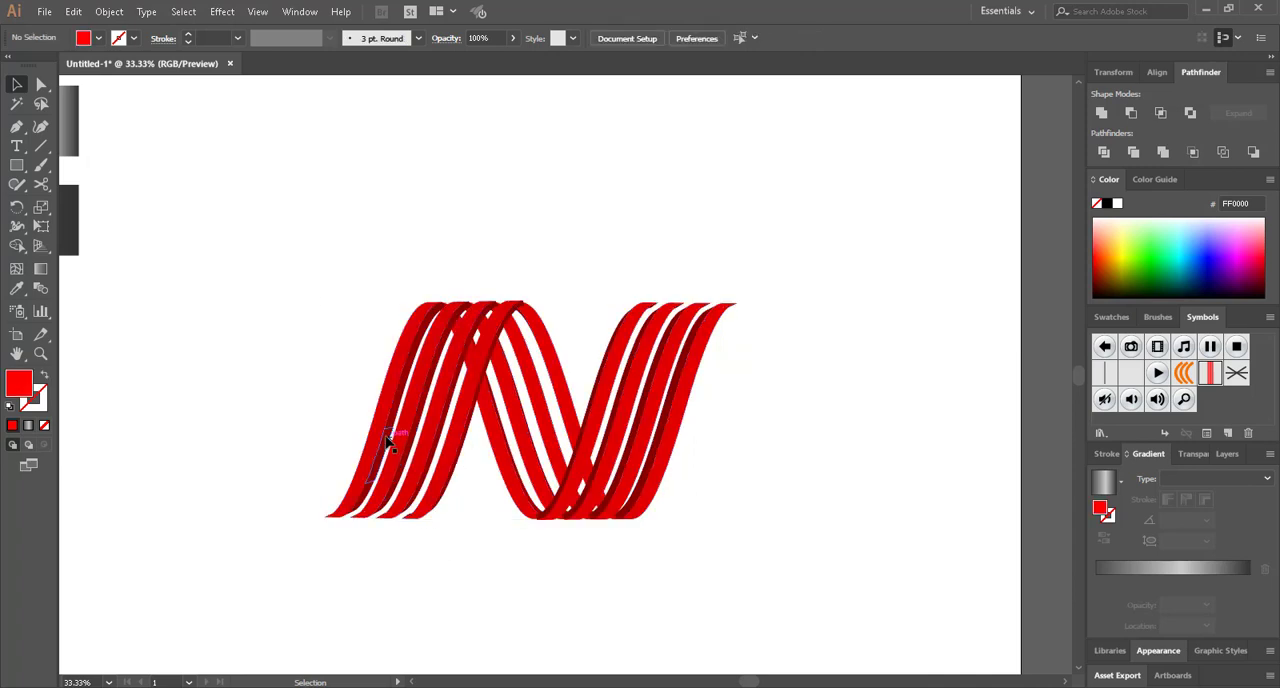
Ungroup the first rising stripes twice more to separate their expanded faces, and deselect them
{"action": "left_click", "coordinate": [380, 440]}
{"action": "scroll", "coordinate": [380, 440], "scroll_direction": "up", "scroll_amount": 2}
{"action": "right_click", "coordinate": [381, 444]}
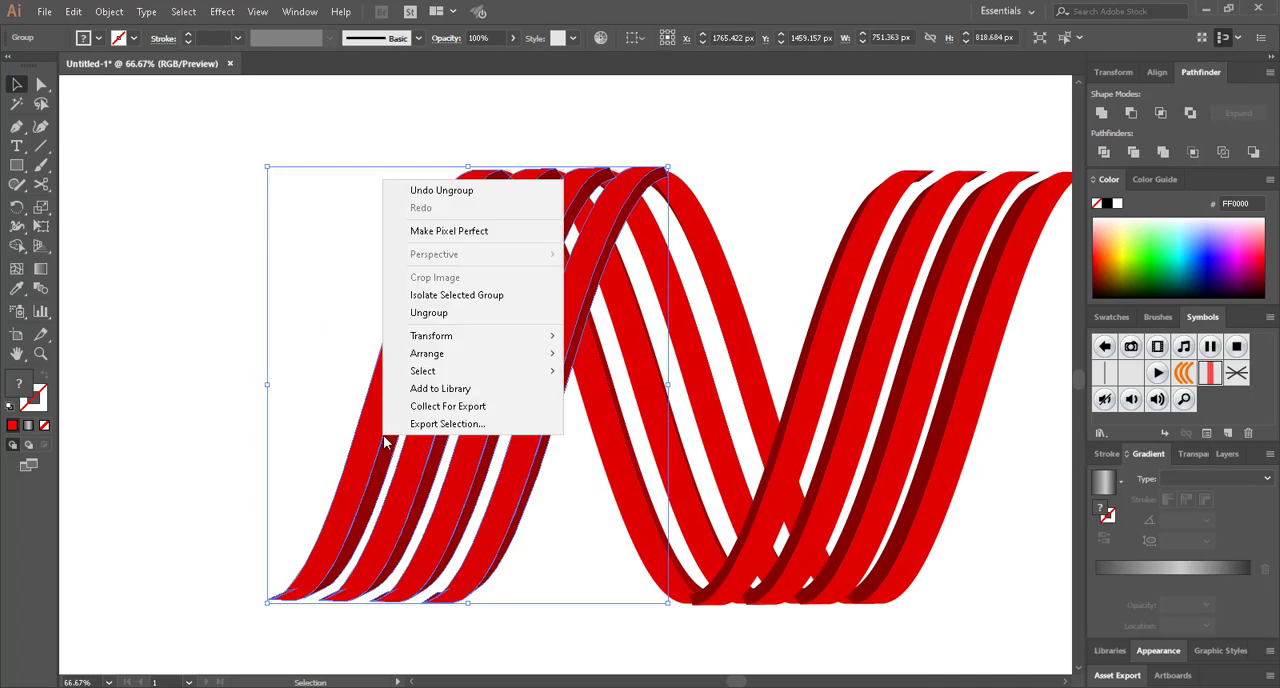
{"action": "left_click", "coordinate": [448, 320]}
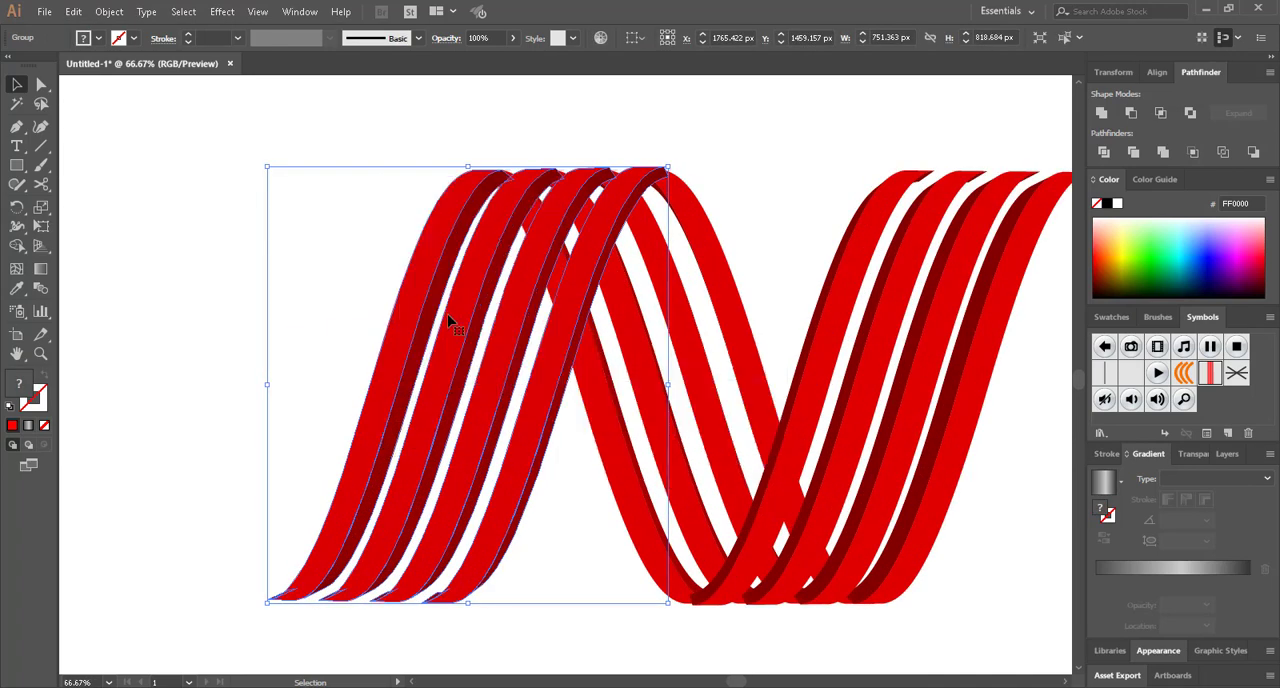
{"action": "left_click", "coordinate": [345, 368]}
{"action": "left_click", "coordinate": [457, 388]}
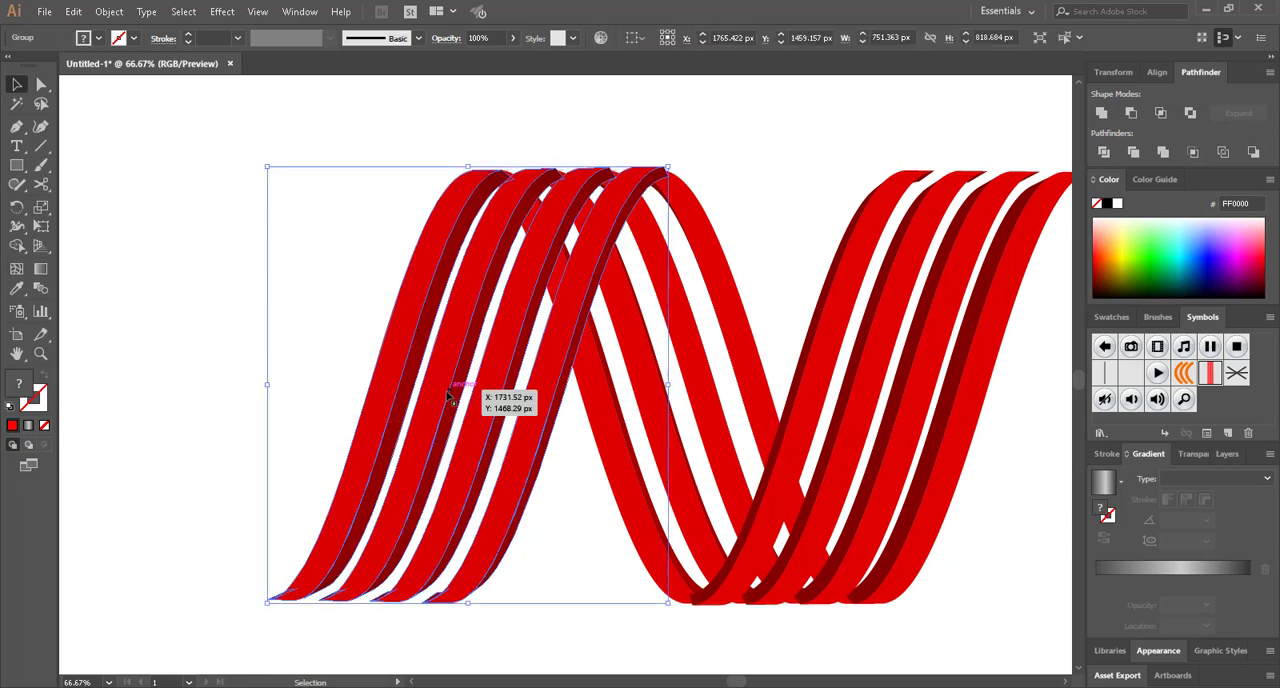
{"action": "right_click", "coordinate": [443, 394]}
{"action": "left_click", "coordinate": [486, 524]}
{"action": "right_click", "coordinate": [436, 408]}
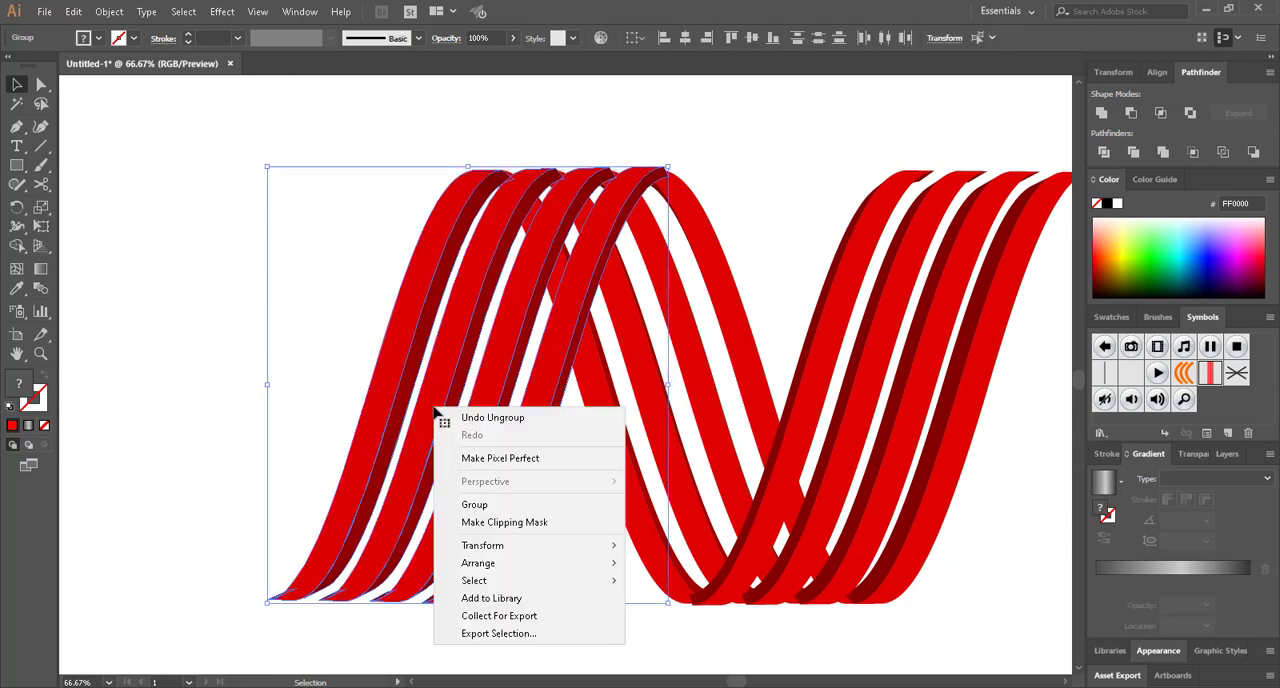
{"action": "left_click", "coordinate": [243, 380]}
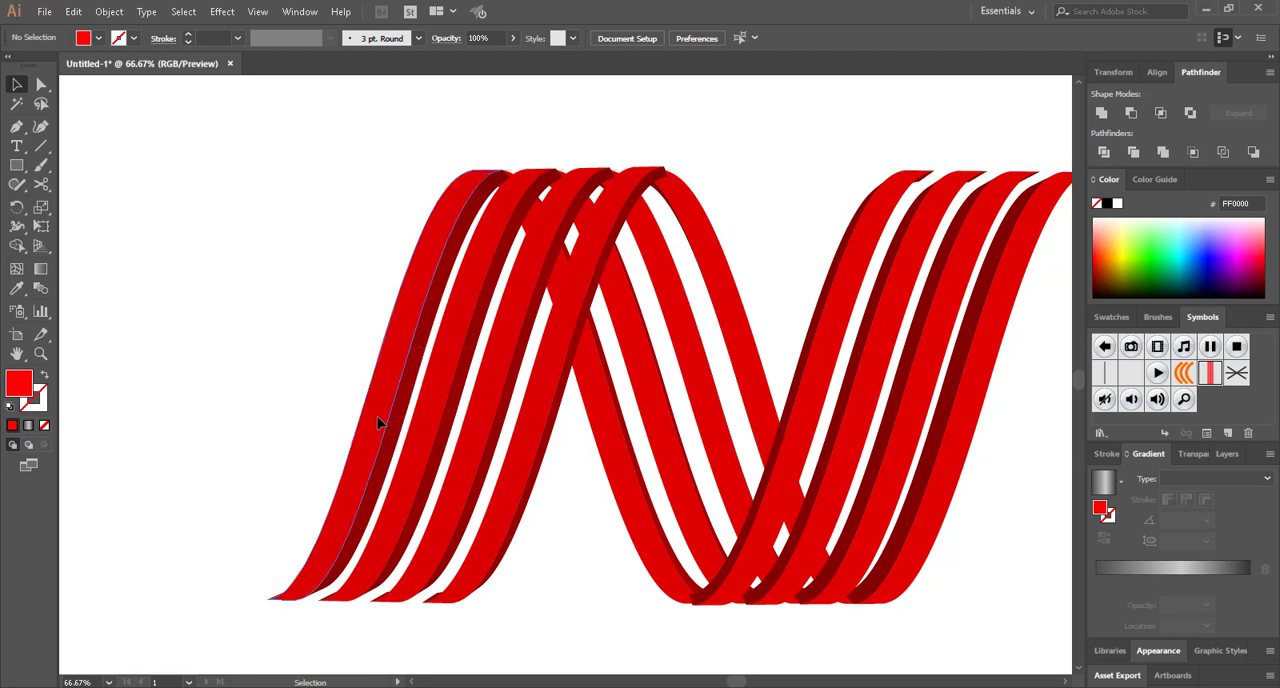
Ungroup the first and second rising stripes of the N's first leg into separate faces
{"action": "left_click", "coordinate": [379, 425]}
{"action": "right_click", "coordinate": [389, 431]}
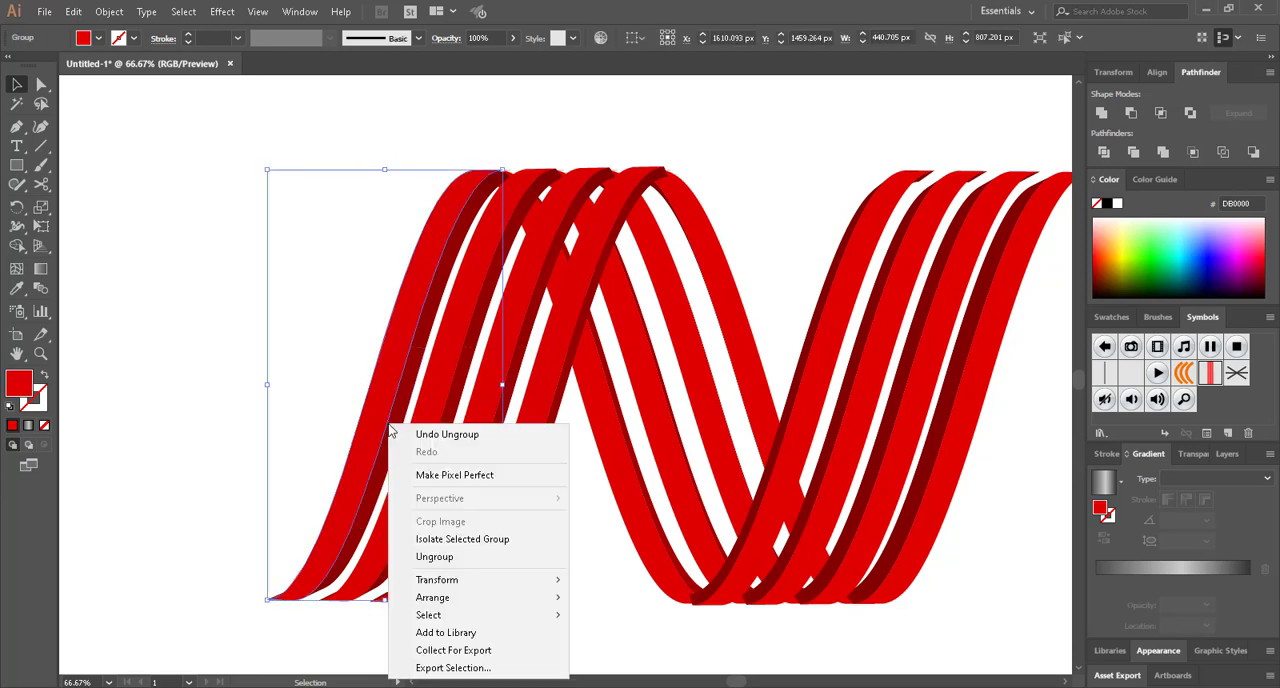
{"action": "left_click", "coordinate": [436, 556]}
{"action": "right_click", "coordinate": [428, 455]}
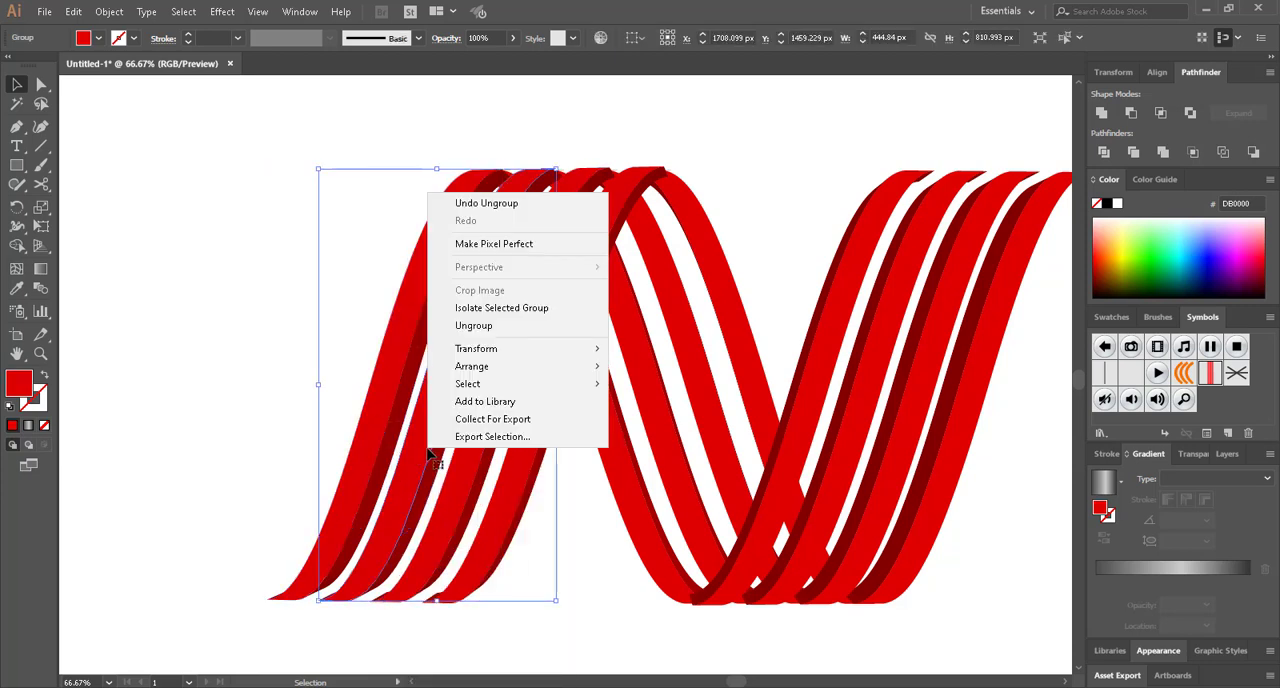
{"action": "left_click", "coordinate": [497, 338]}
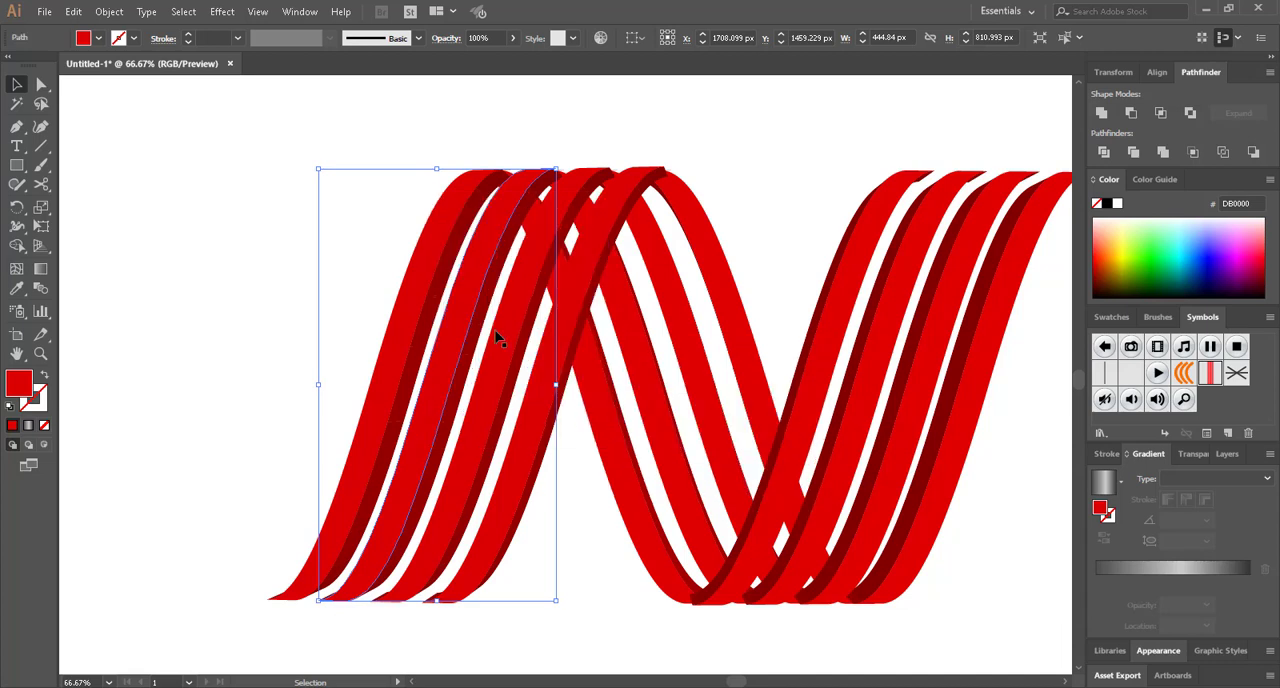
{"action": "left_click", "coordinate": [494, 461]}
{"action": "left_click", "coordinate": [494, 457]}
{"action": "right_click", "coordinate": [492, 452]}
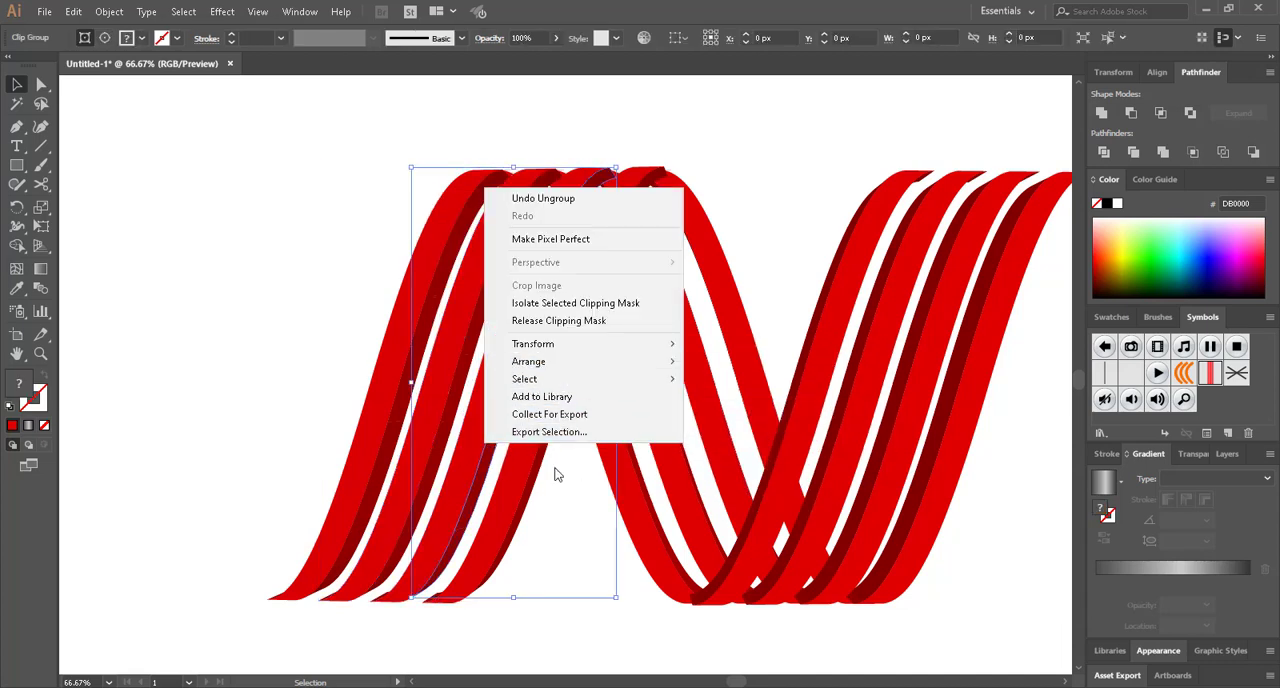
{"action": "left_click", "coordinate": [576, 647]}
{"action": "left_click", "coordinate": [577, 651]}
{"action": "left_click_drag", "start_coordinate": [306, 163], "coordinate": [876, 447]}
{"action": "right_click", "coordinate": [876, 447]}
{"action": "mouse_move", "coordinate": [1040, 574]}
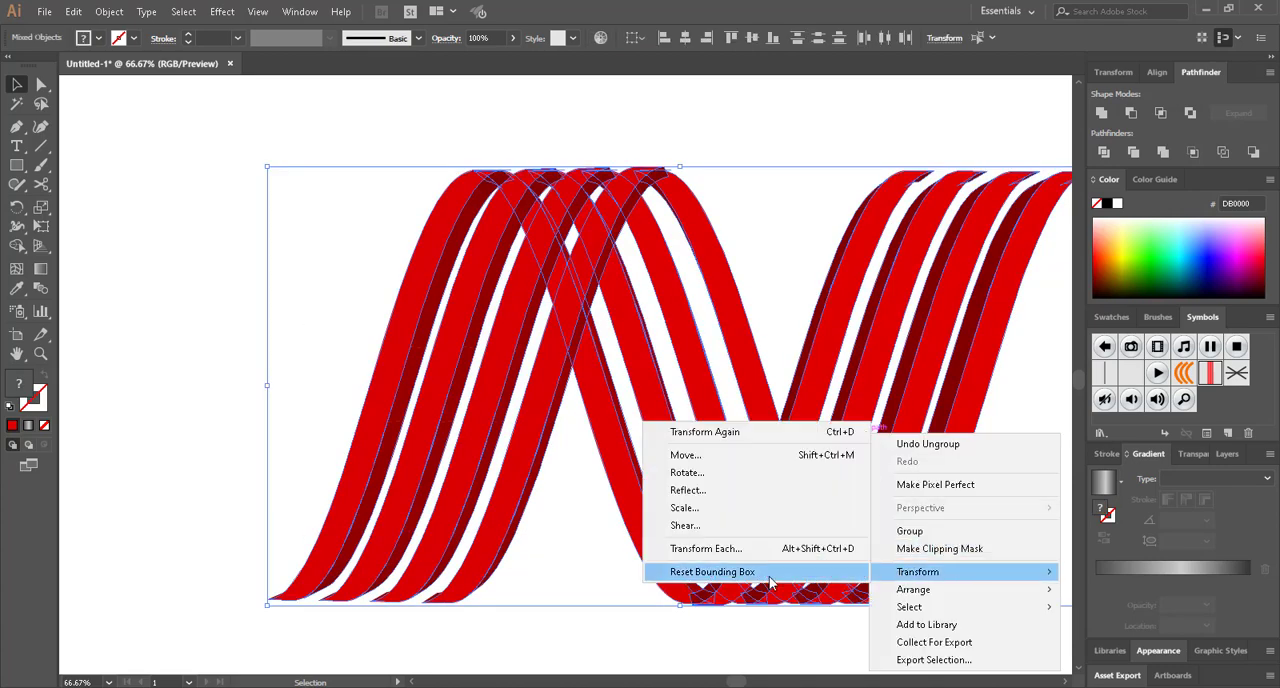
{"action": "left_click", "coordinate": [680, 576]}
{"action": "left_click", "coordinate": [673, 620]}
Ungroup the N's middle diagonal stripes twice and deselect them
{"action": "right_click", "coordinate": [639, 508]}
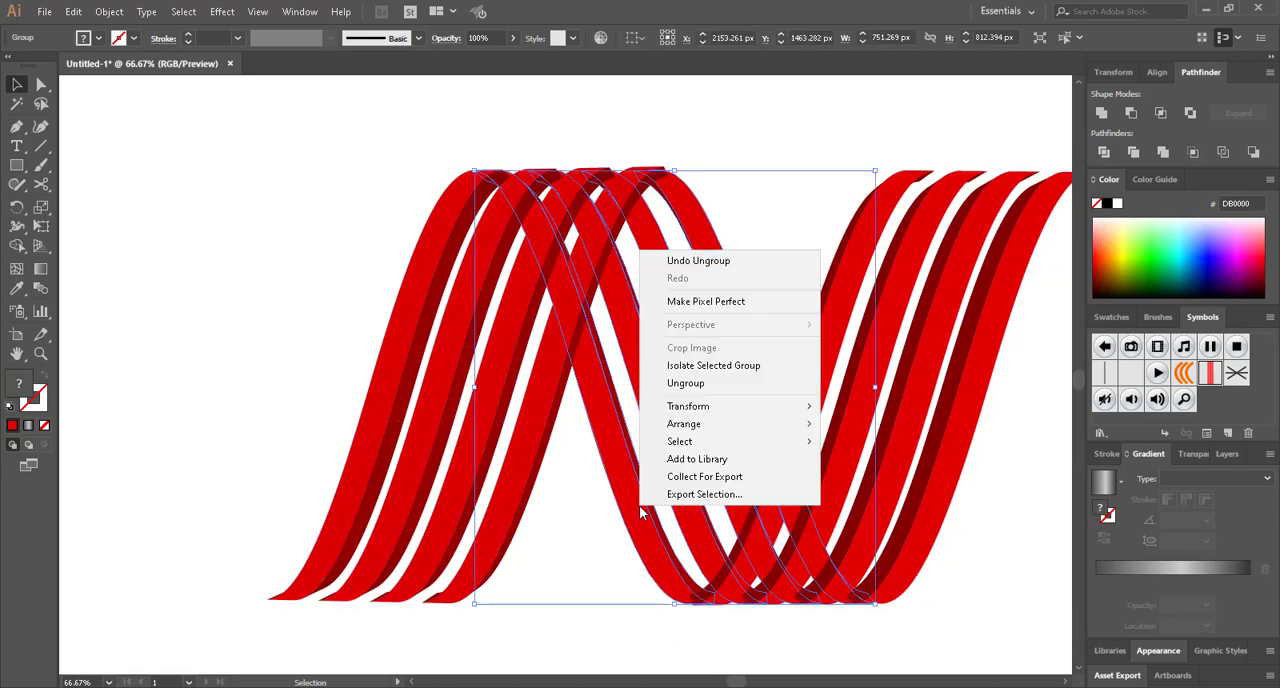
{"action": "left_click", "coordinate": [704, 386]}
{"action": "right_click", "coordinate": [674, 437]}
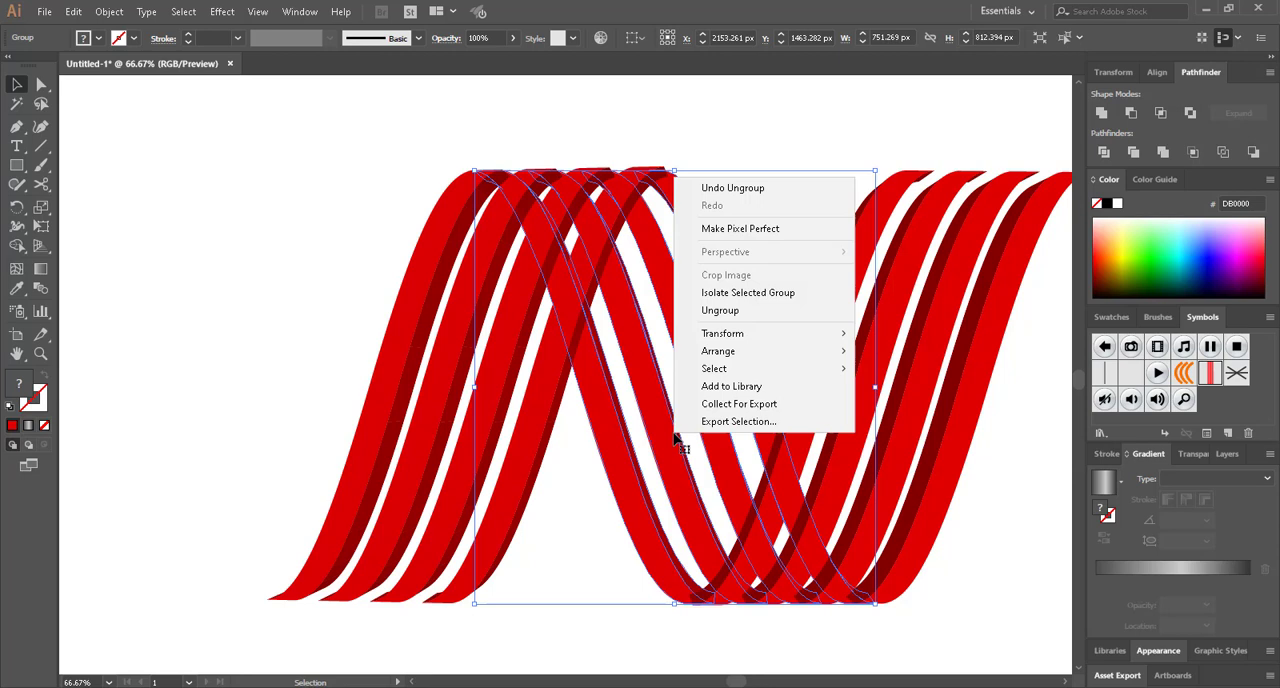
{"action": "left_click", "coordinate": [743, 320]}
{"action": "right_click", "coordinate": [709, 402]}
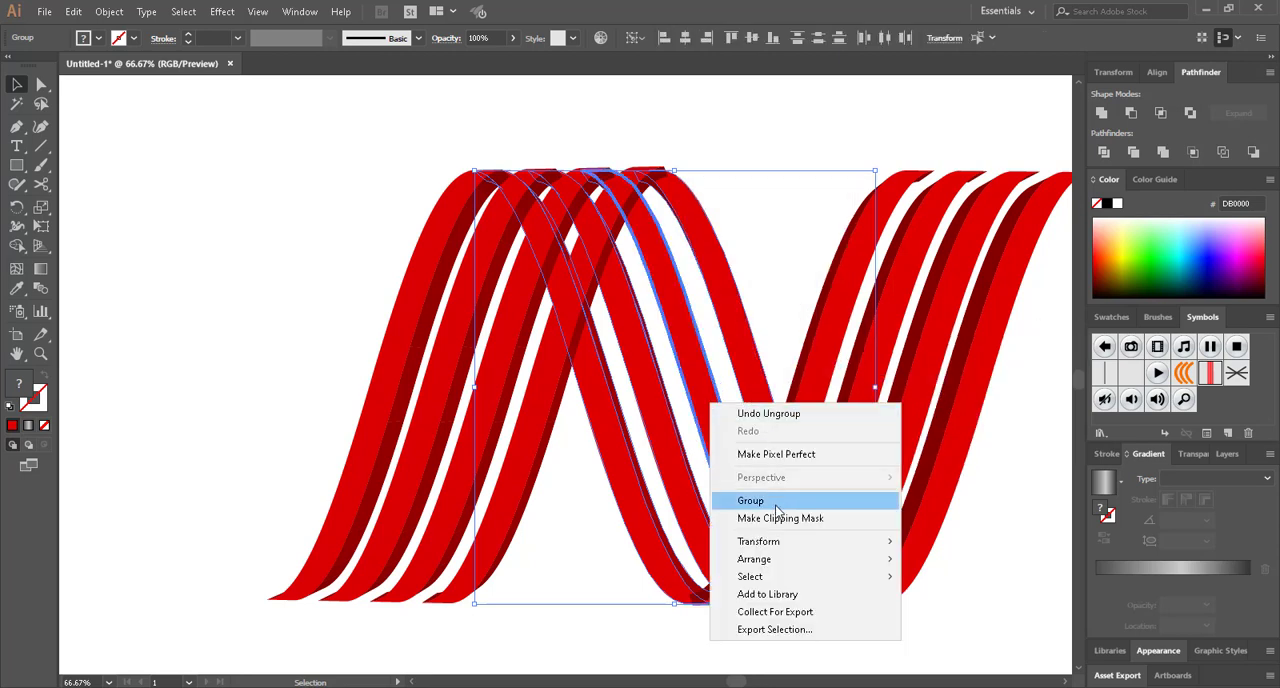
{"action": "mouse_move", "coordinate": [770, 559]}
{"action": "left_click", "coordinate": [615, 633]}
Ungroup the rising stripes of the N's last leg twice and clear the selection
{"action": "right_click", "coordinate": [853, 398]}
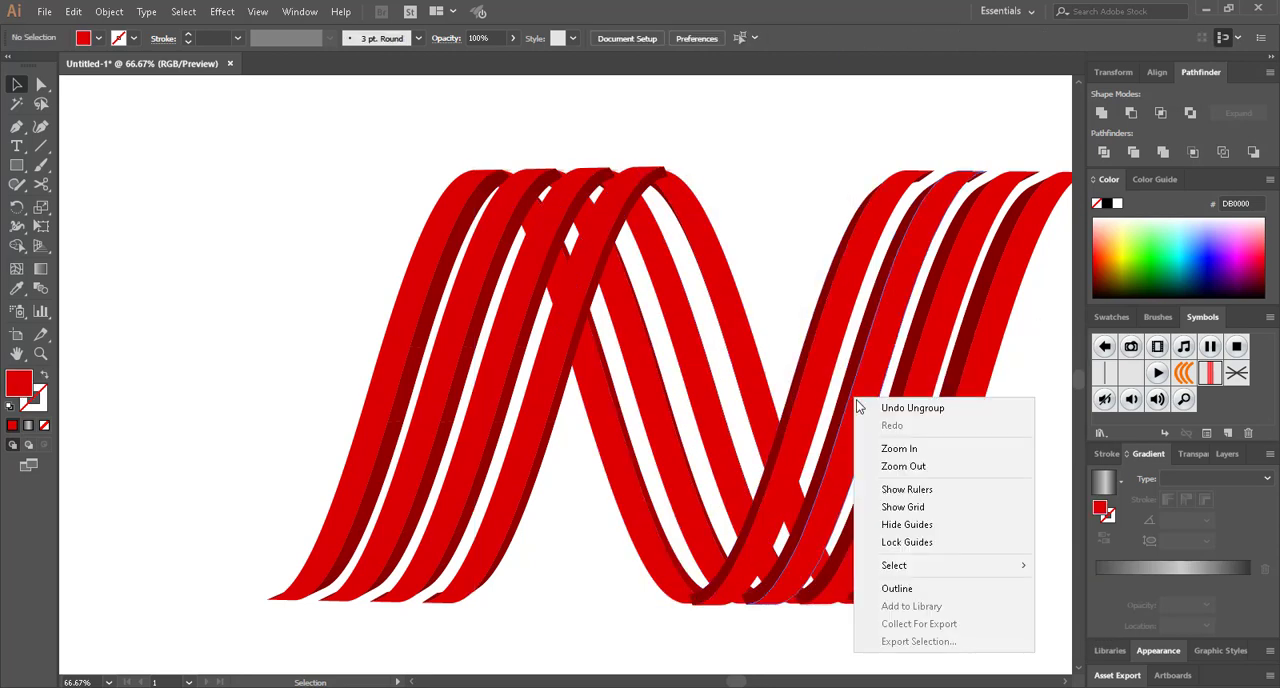
{"action": "left_click", "coordinate": [874, 308]}
{"action": "right_click", "coordinate": [875, 324]}
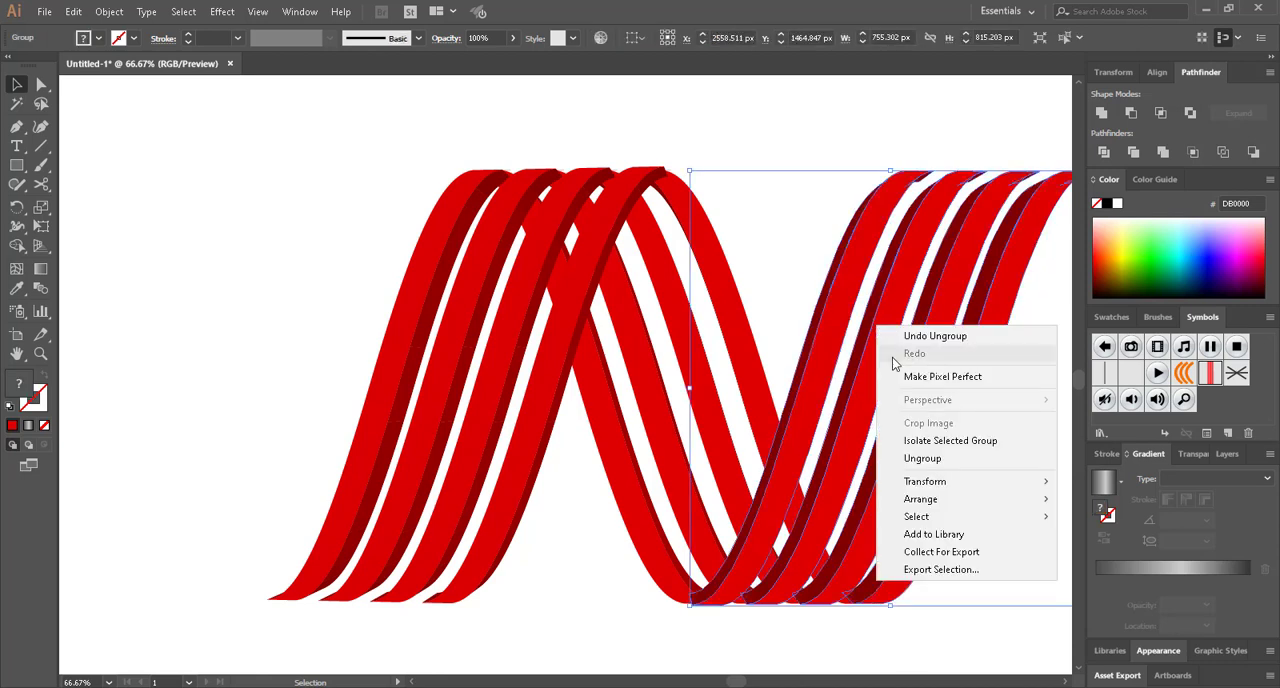
{"action": "left_click", "coordinate": [933, 458]}
{"action": "right_click", "coordinate": [935, 347]}
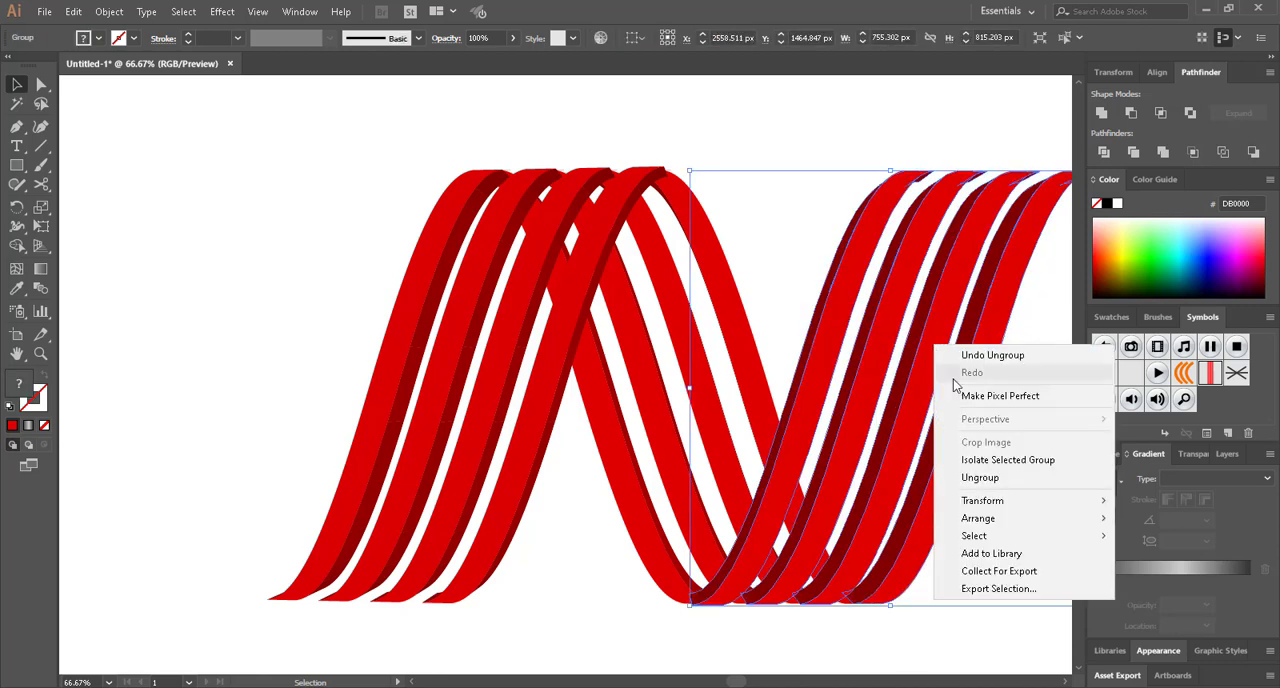
{"action": "left_click", "coordinate": [972, 477]}
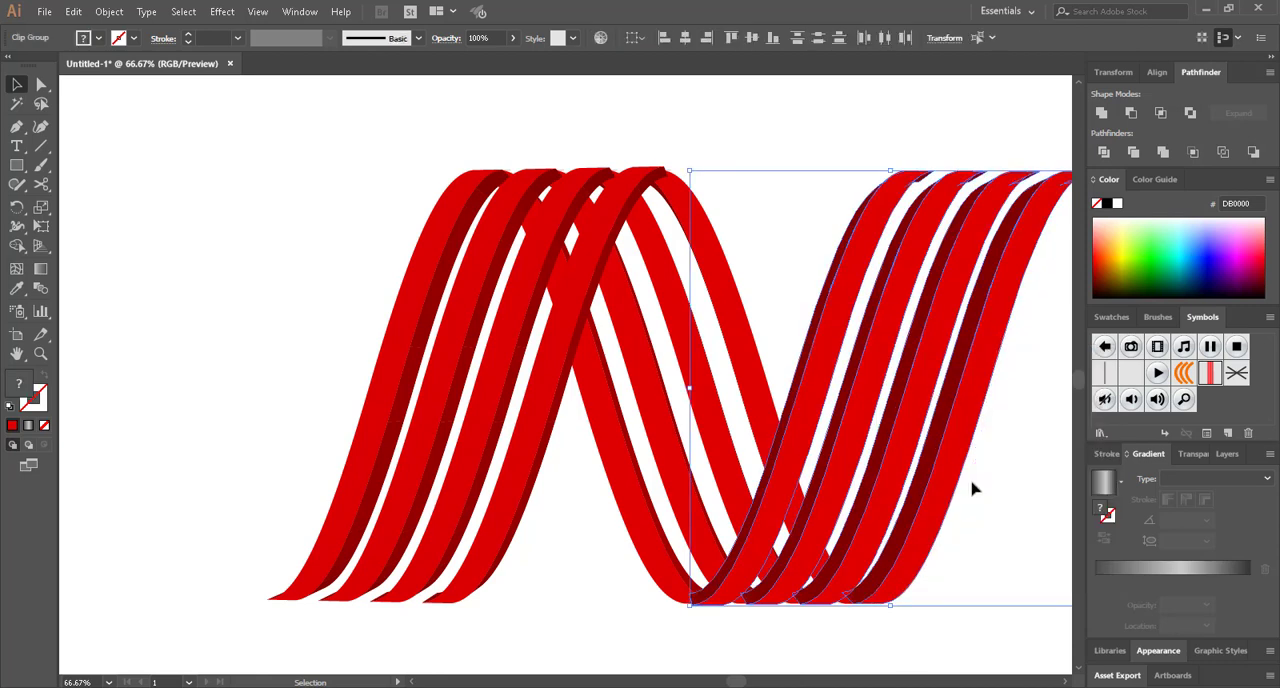
{"action": "right_click", "coordinate": [950, 457]}
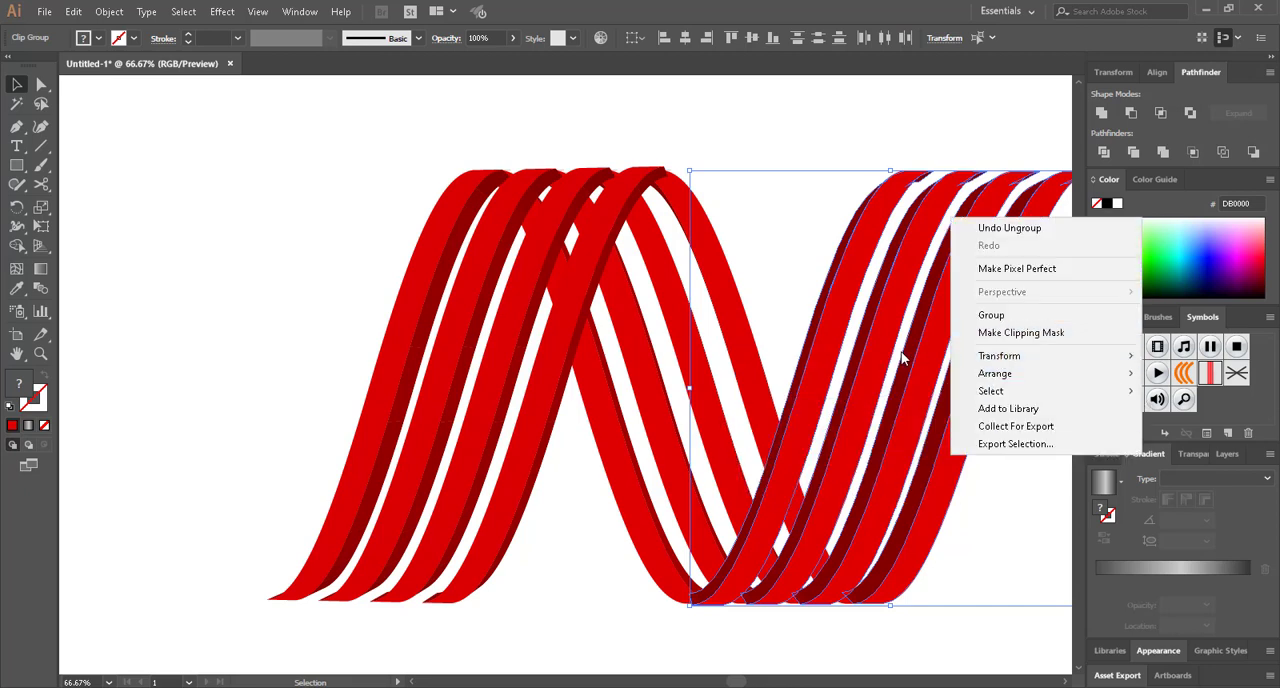
{"action": "left_click", "coordinate": [816, 362]}
{"action": "right_click", "coordinate": [816, 362]}
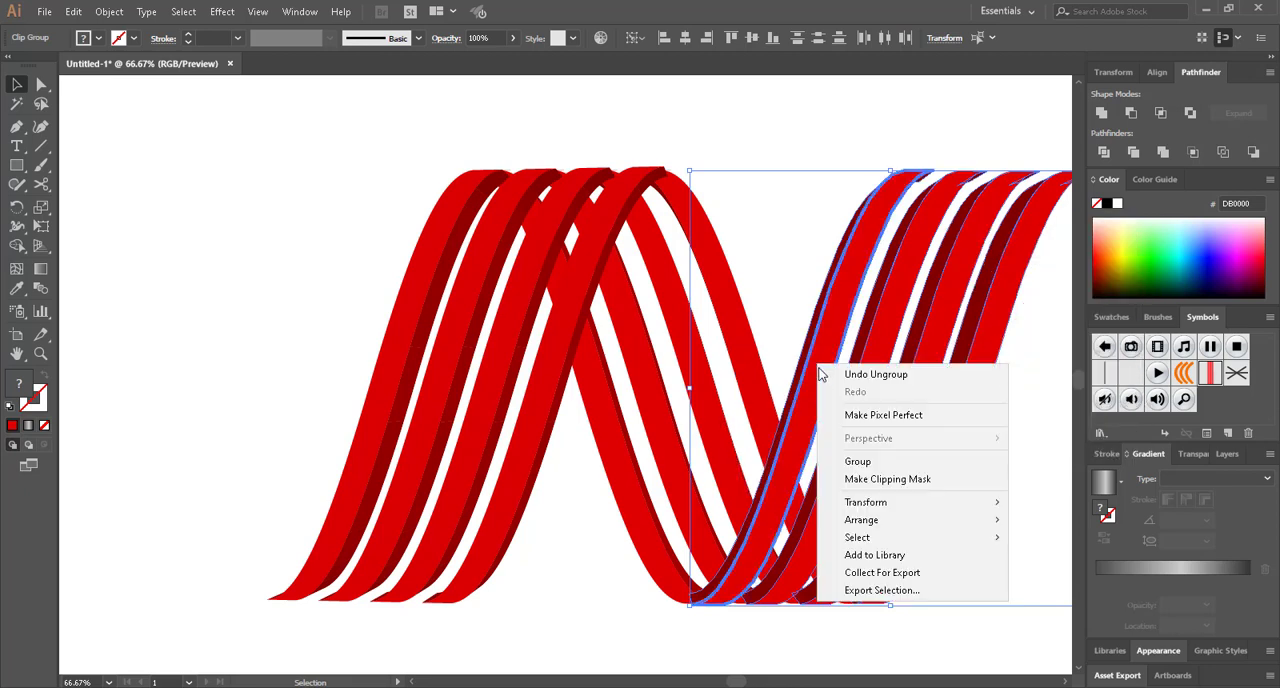
{"action": "left_click", "coordinate": [661, 645]}
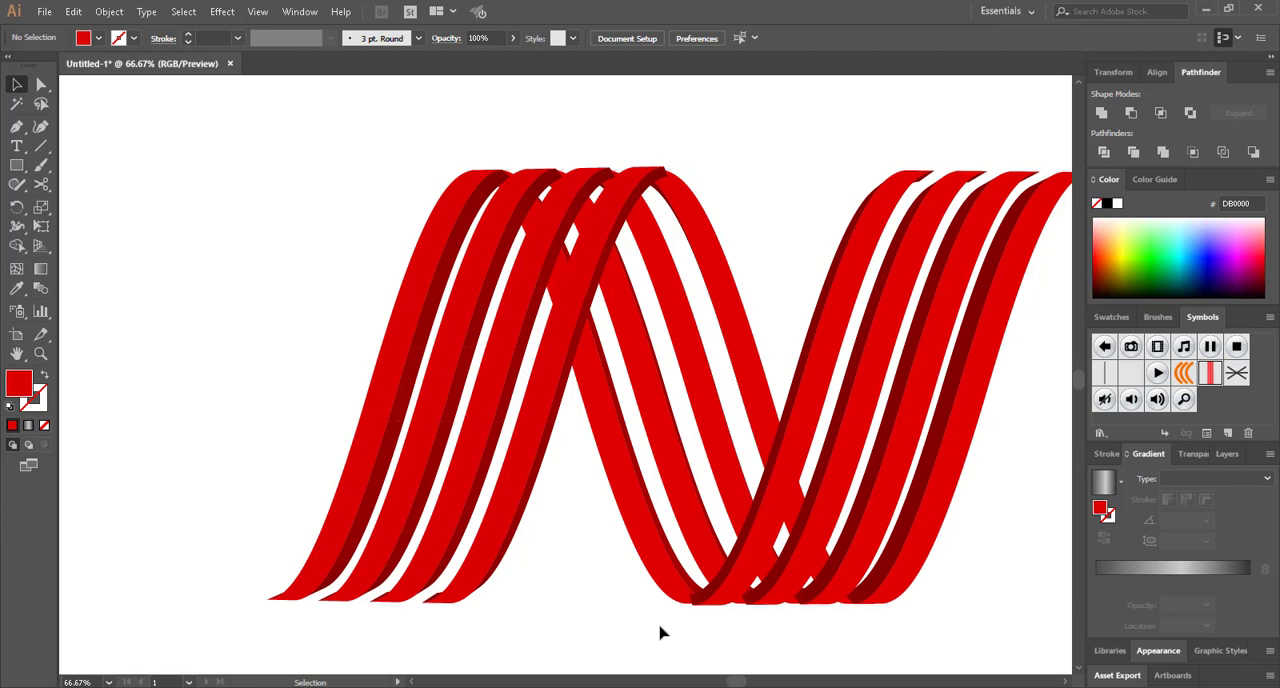
Ungroup the fourth and third stripes of the N's first leg, check the other two, and deselect everything
{"action": "scroll", "coordinate": [694, 624], "scroll_direction": "up", "scroll_amount": 1}
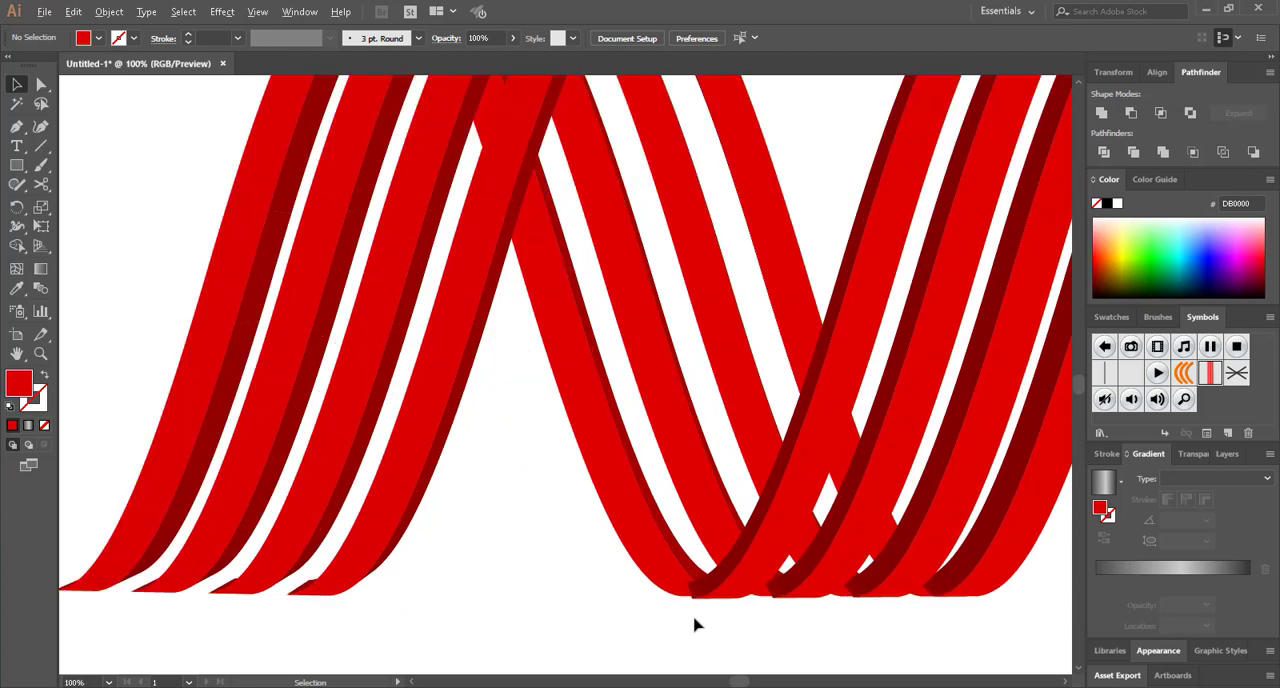
{"action": "scroll", "coordinate": [694, 624], "scroll_direction": "down", "scroll_amount": 1}
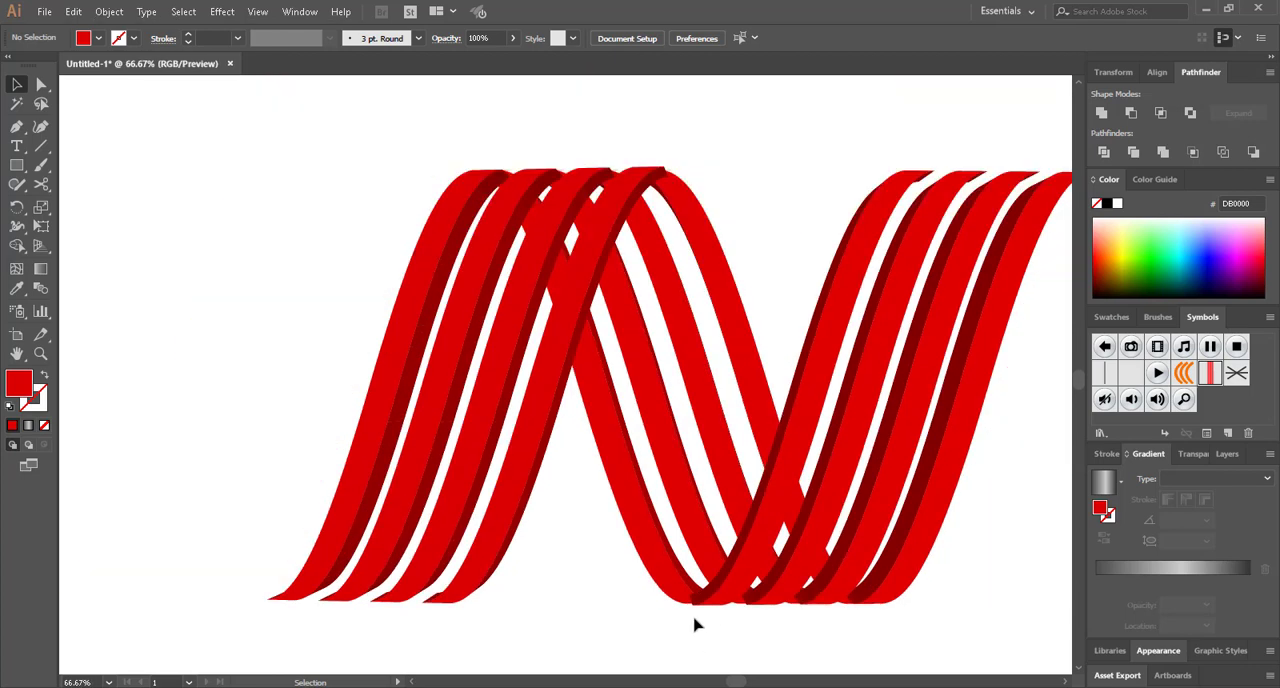
{"action": "scroll", "coordinate": [580, 562], "scroll_direction": "right", "scroll_amount": 1}
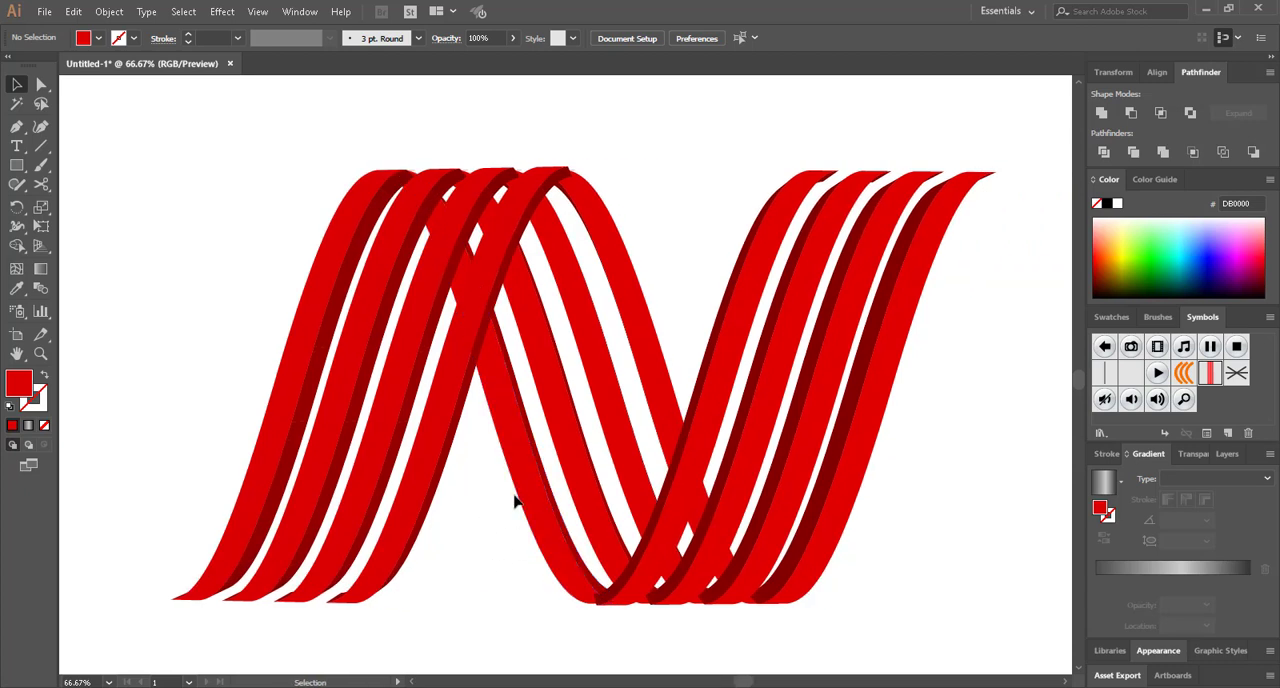
{"action": "left_click", "coordinate": [409, 515]}
{"action": "right_click", "coordinate": [413, 510]}
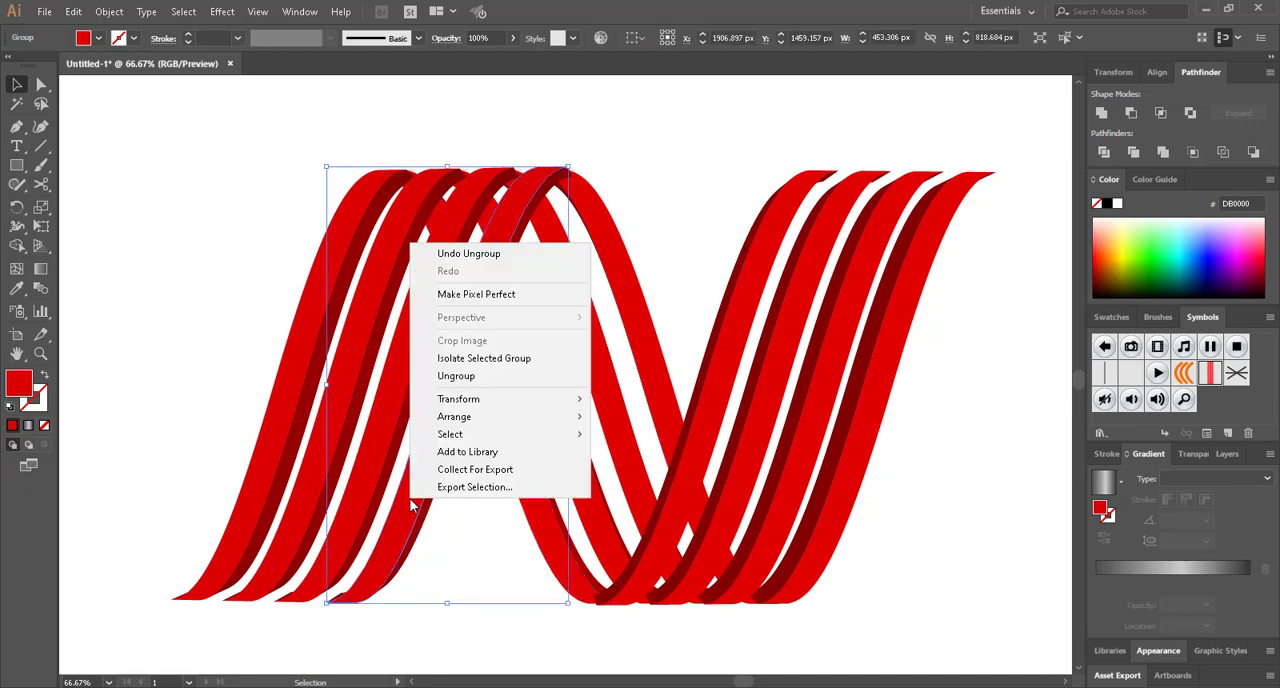
{"action": "left_click", "coordinate": [480, 378]}
{"action": "left_click", "coordinate": [386, 462]}
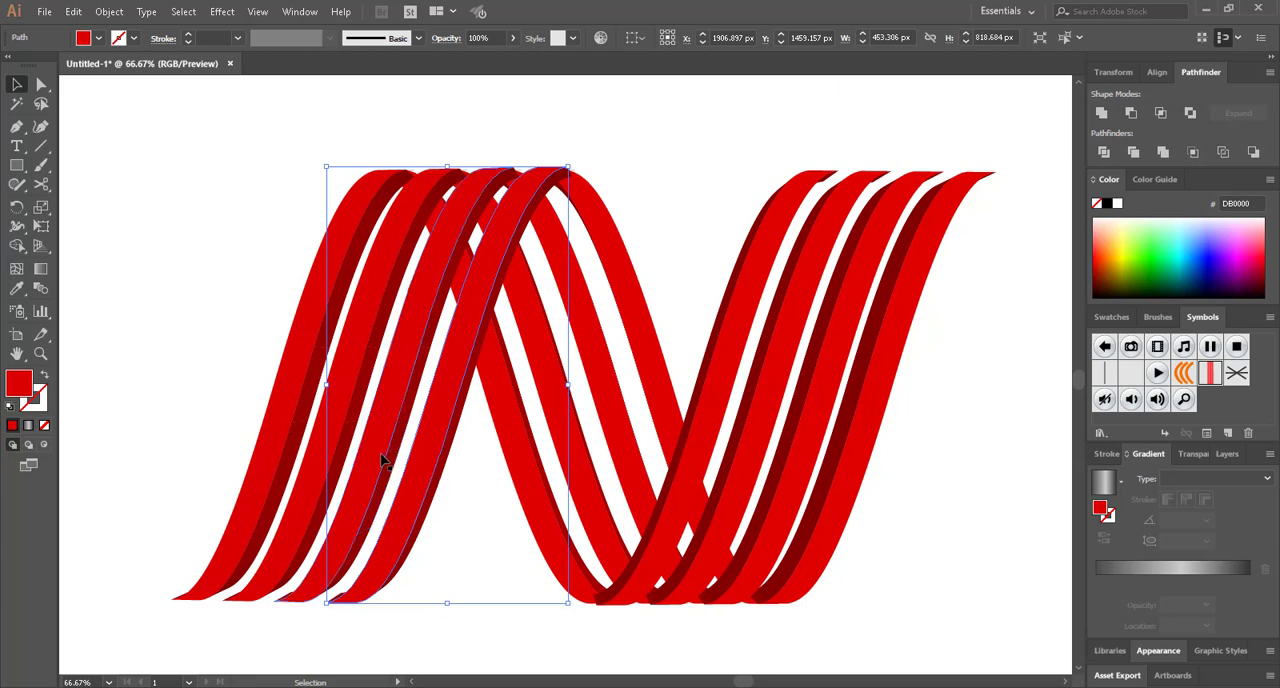
{"action": "right_click", "coordinate": [383, 460]}
{"action": "left_click", "coordinate": [430, 333]}
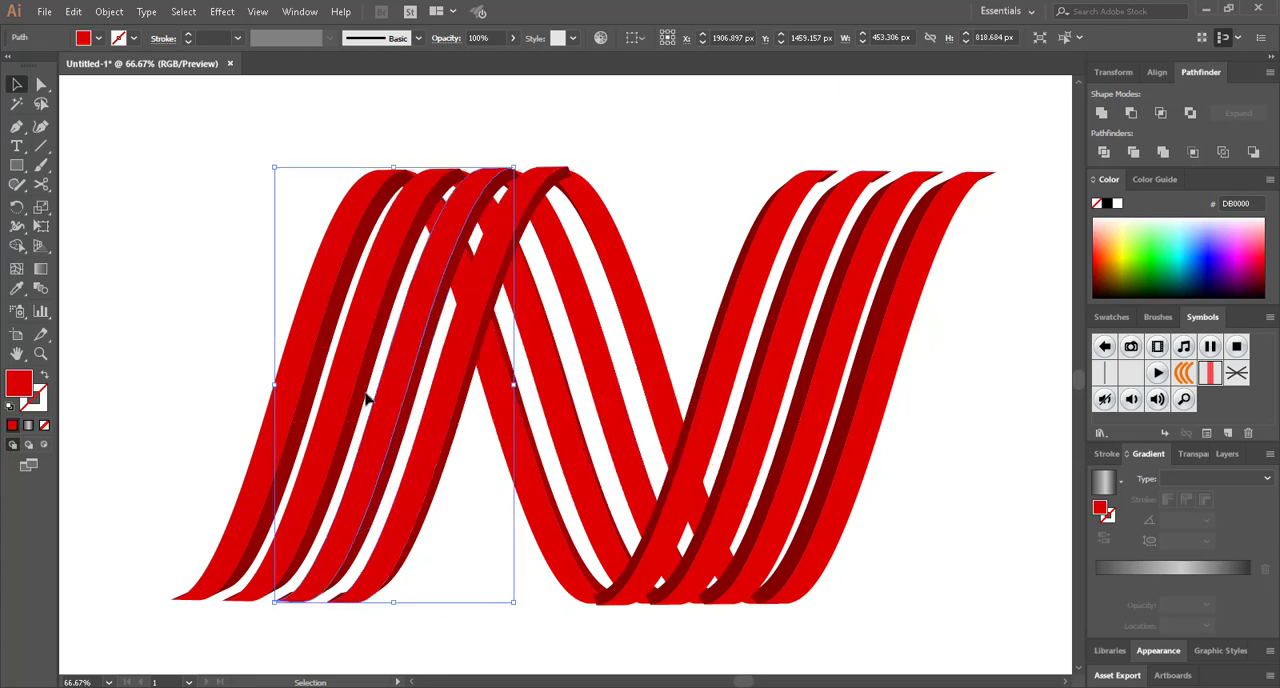
{"action": "left_click", "coordinate": [337, 422]}
{"action": "right_click", "coordinate": [337, 422]}
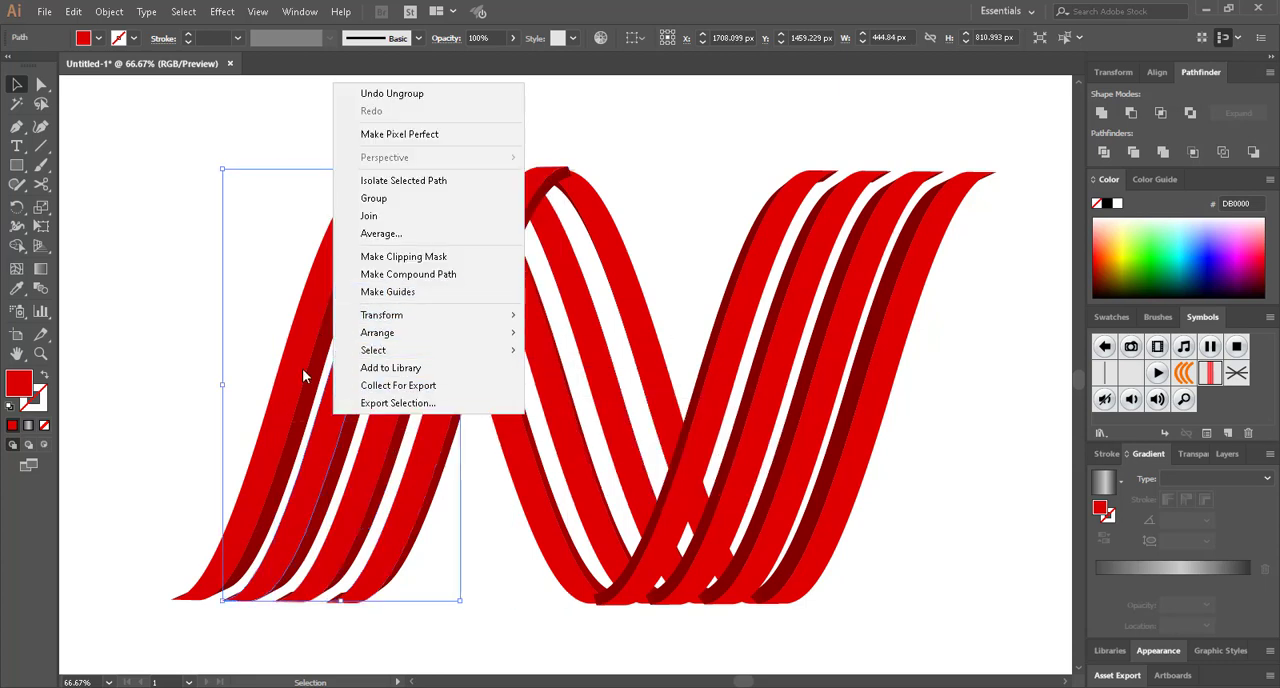
{"action": "left_click", "coordinate": [284, 421]}
{"action": "right_click", "coordinate": [284, 421]}
{"action": "left_click", "coordinate": [230, 380]}
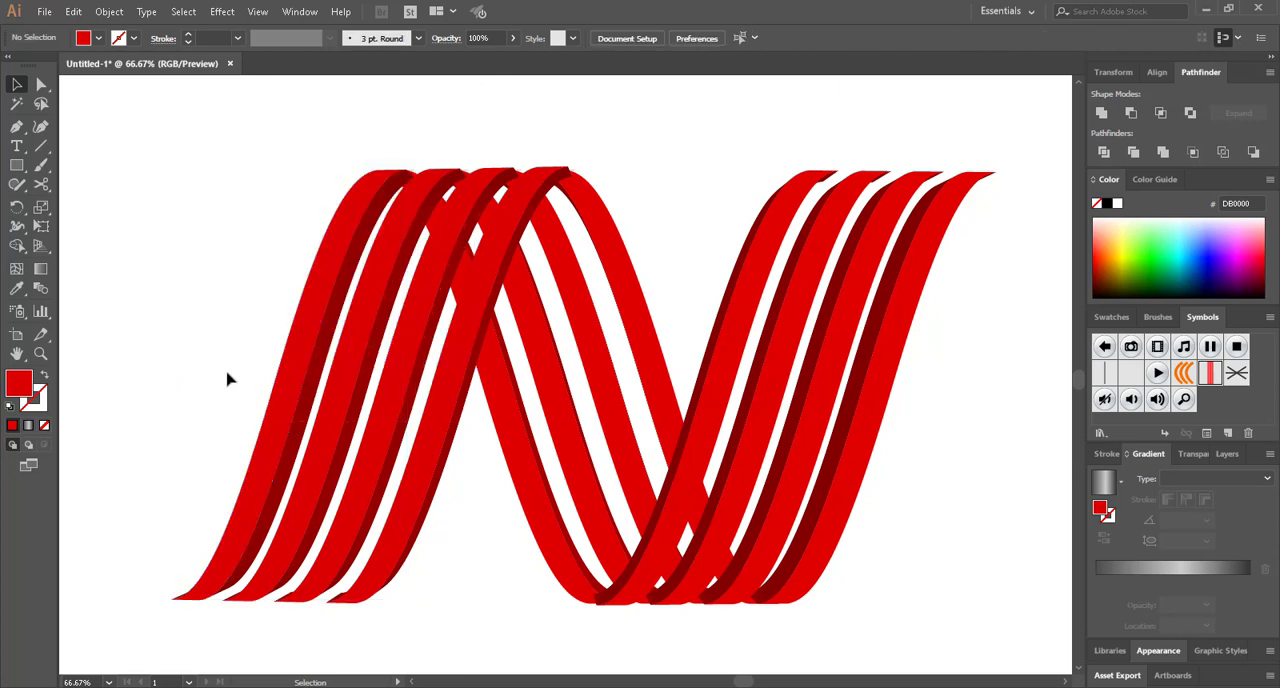
Ungroup the third and fourth stripes of the N's middle diagonal into separate faces
{"action": "left_click", "coordinate": [598, 378]}
{"action": "right_click", "coordinate": [600, 373]}
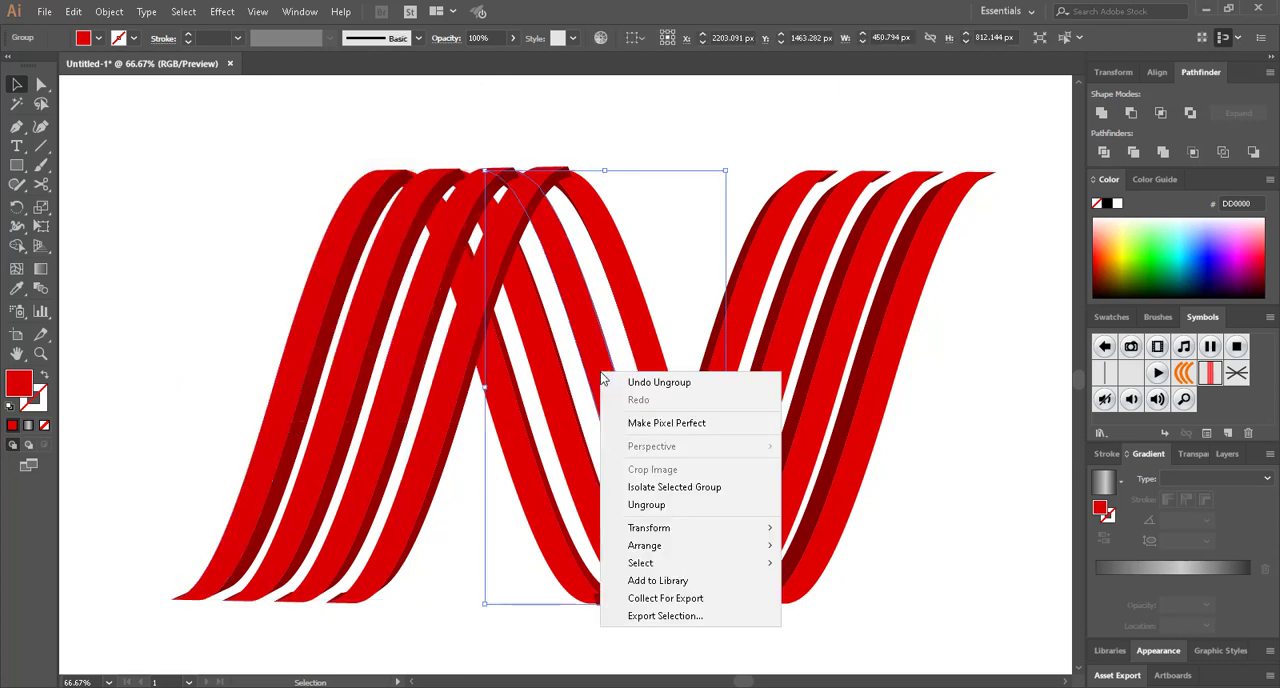
{"action": "left_click", "coordinate": [661, 512]}
{"action": "right_click", "coordinate": [567, 437]}
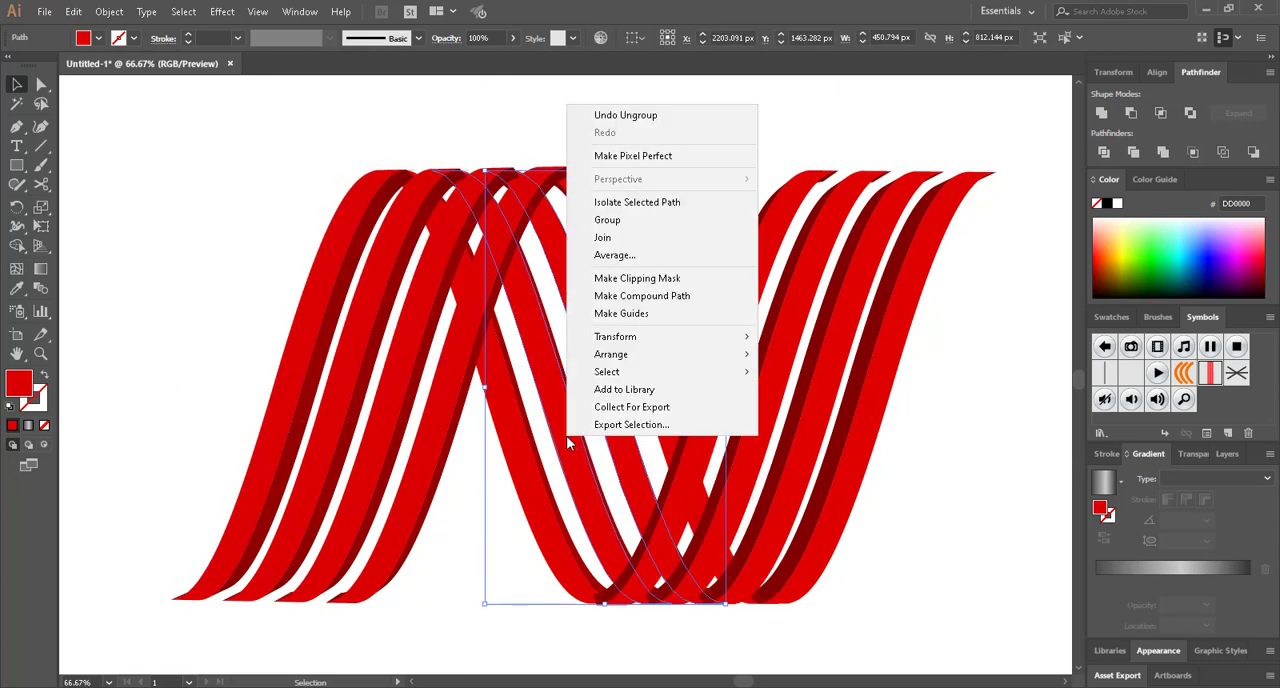
{"action": "right_click", "coordinate": [514, 419]}
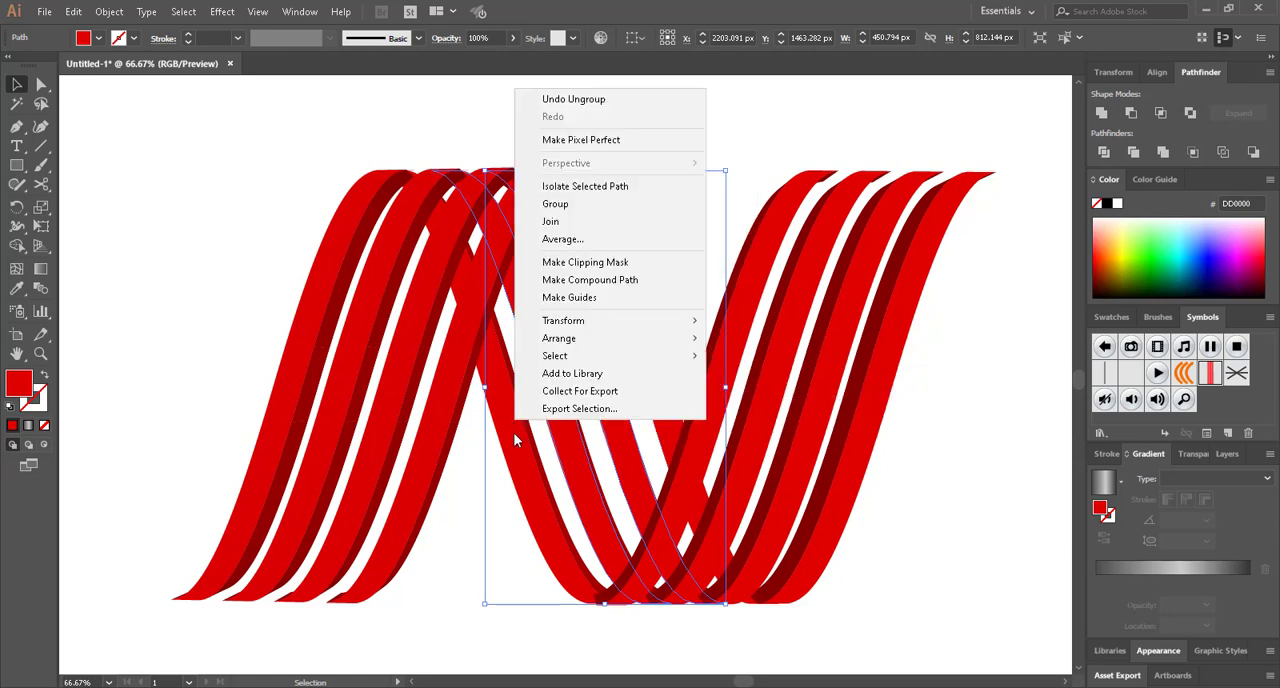
{"action": "left_click", "coordinate": [526, 427]}
{"action": "left_click", "coordinate": [652, 347]}
{"action": "right_click", "coordinate": [652, 352]}
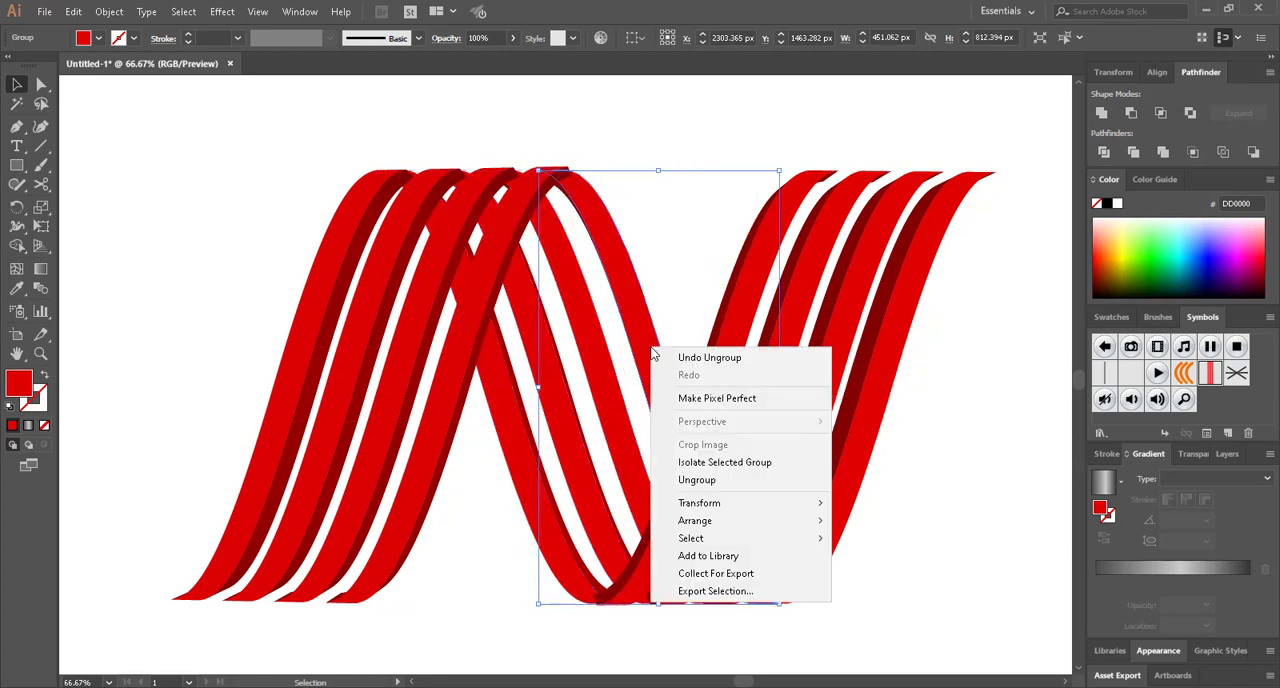
{"action": "left_click", "coordinate": [697, 480]}
{"action": "left_click", "coordinate": [594, 378]}
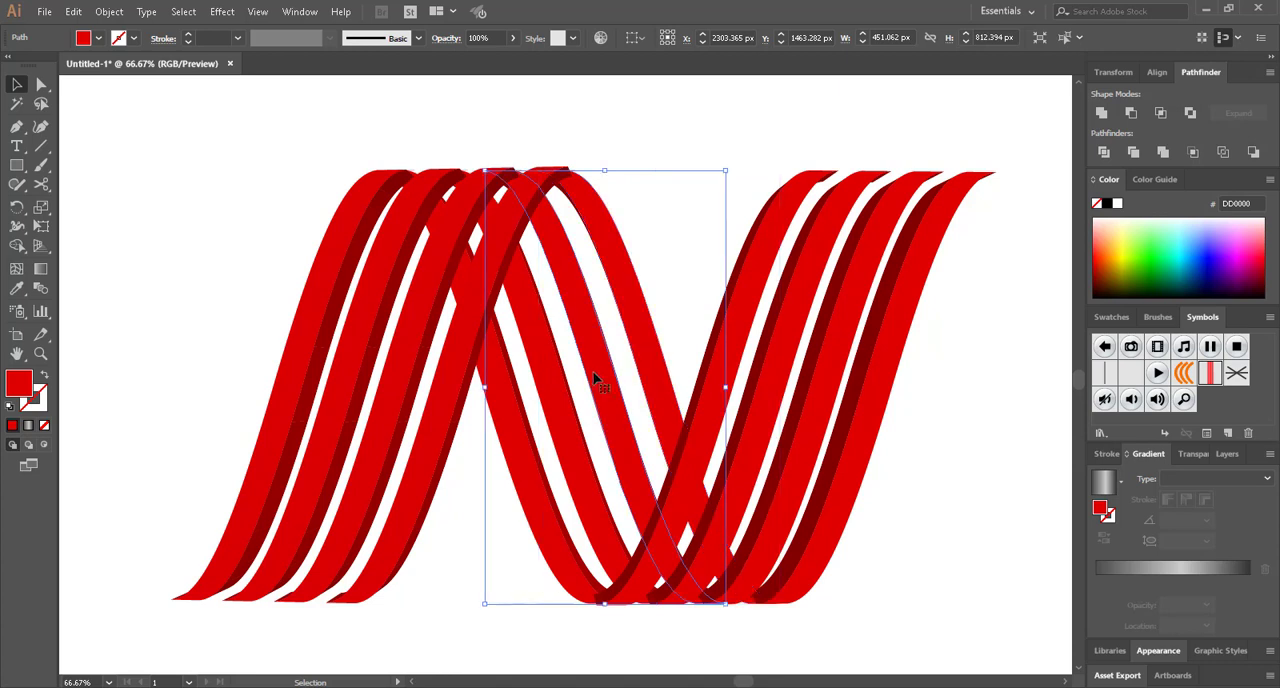
{"action": "right_click", "coordinate": [605, 377]}
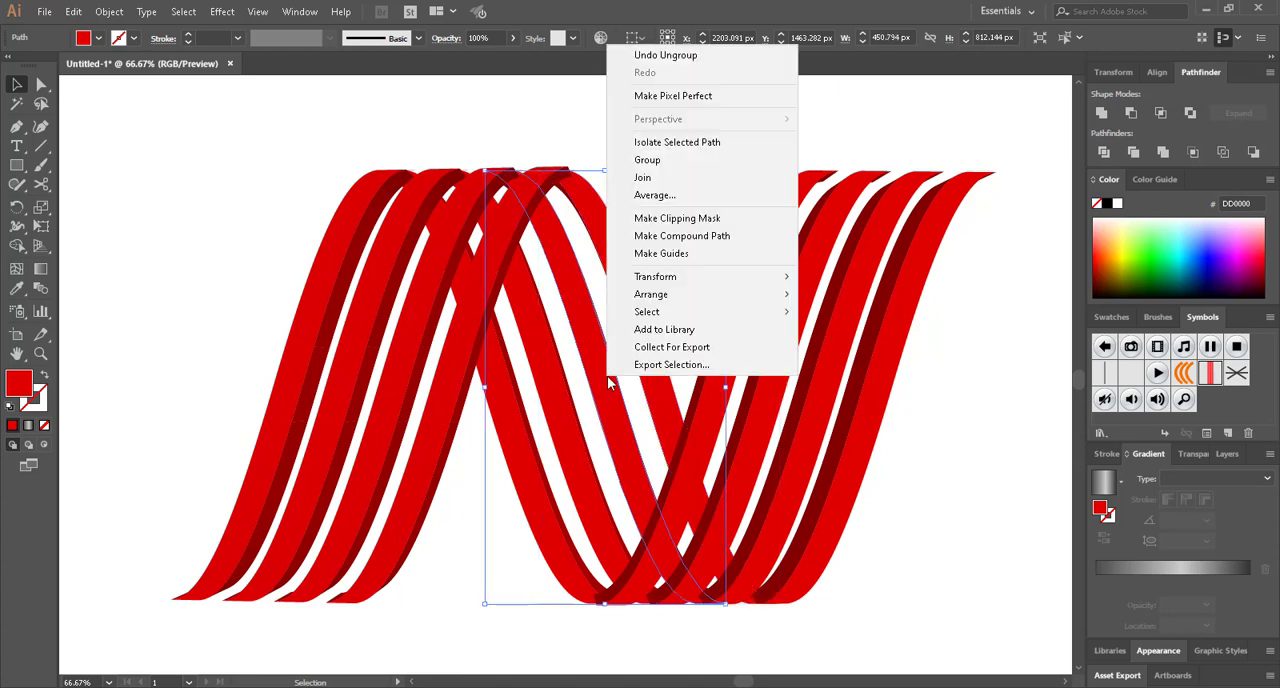
Ungroup the fourth and third stripes of the N's last leg into separate faces
{"action": "left_click", "coordinate": [860, 414]}
{"action": "right_click", "coordinate": [863, 415]}
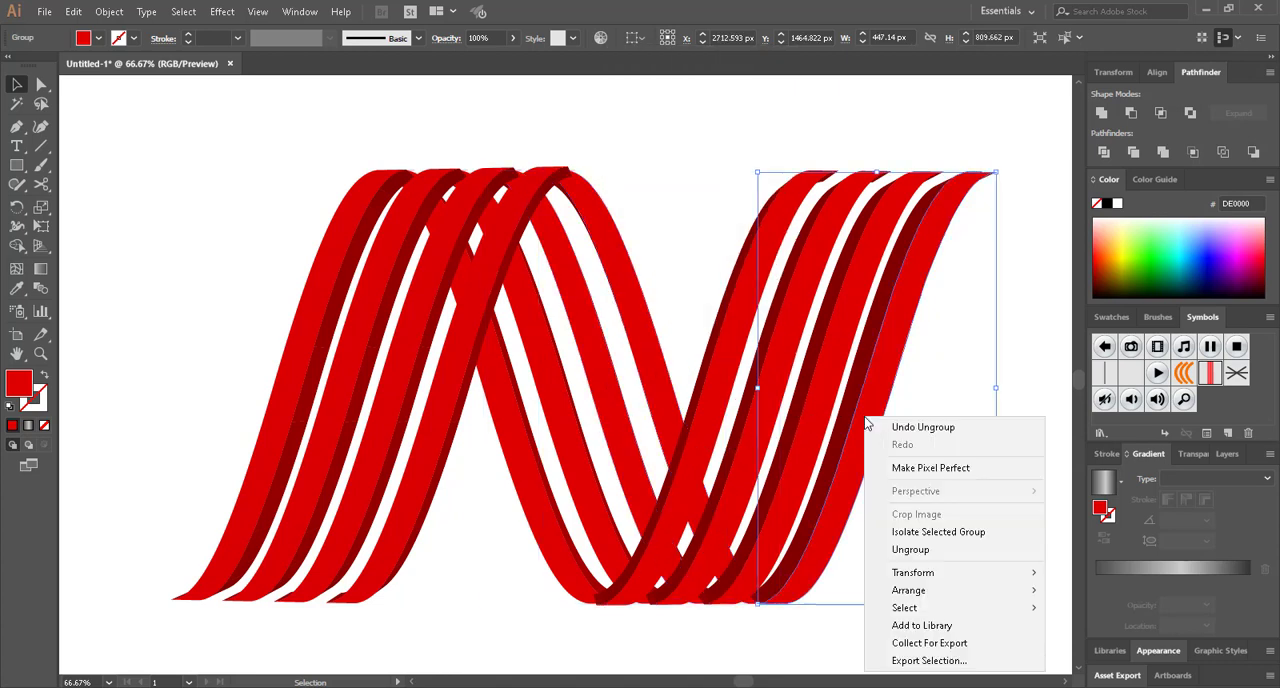
{"action": "left_click", "coordinate": [907, 550]}
{"action": "left_click", "coordinate": [853, 380]}
{"action": "right_click", "coordinate": [854, 386]}
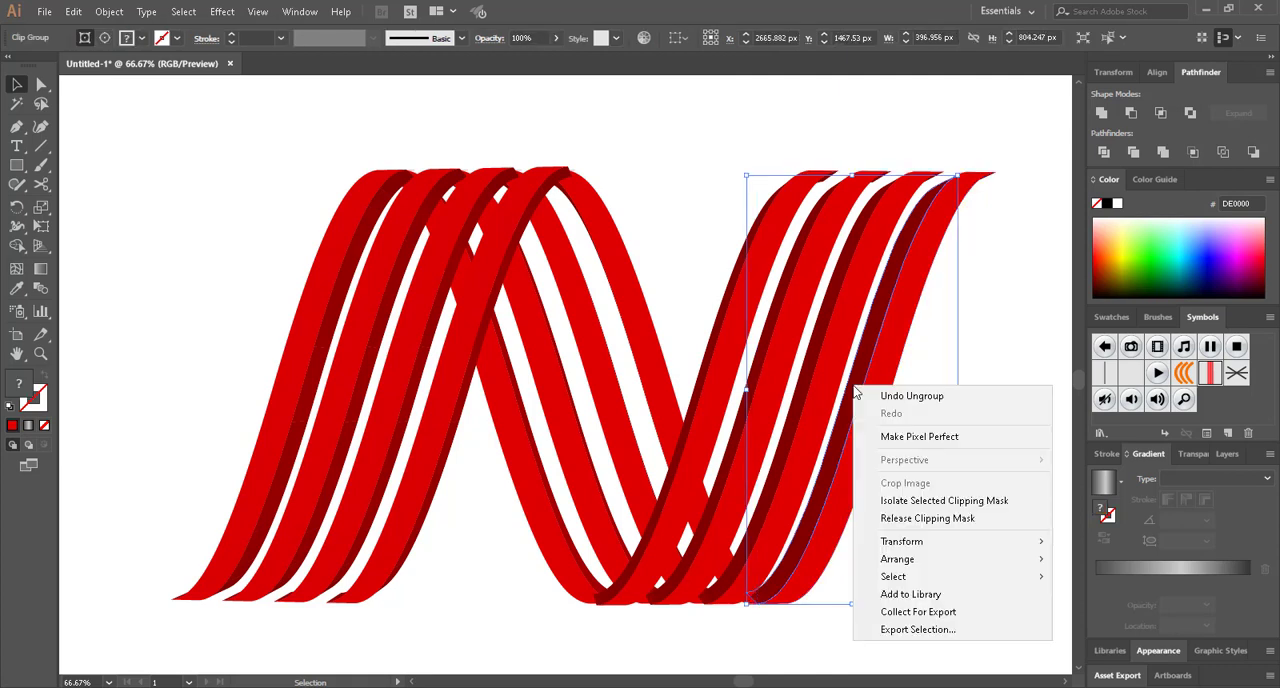
{"action": "left_click", "coordinate": [828, 393]}
{"action": "right_click", "coordinate": [822, 395]}
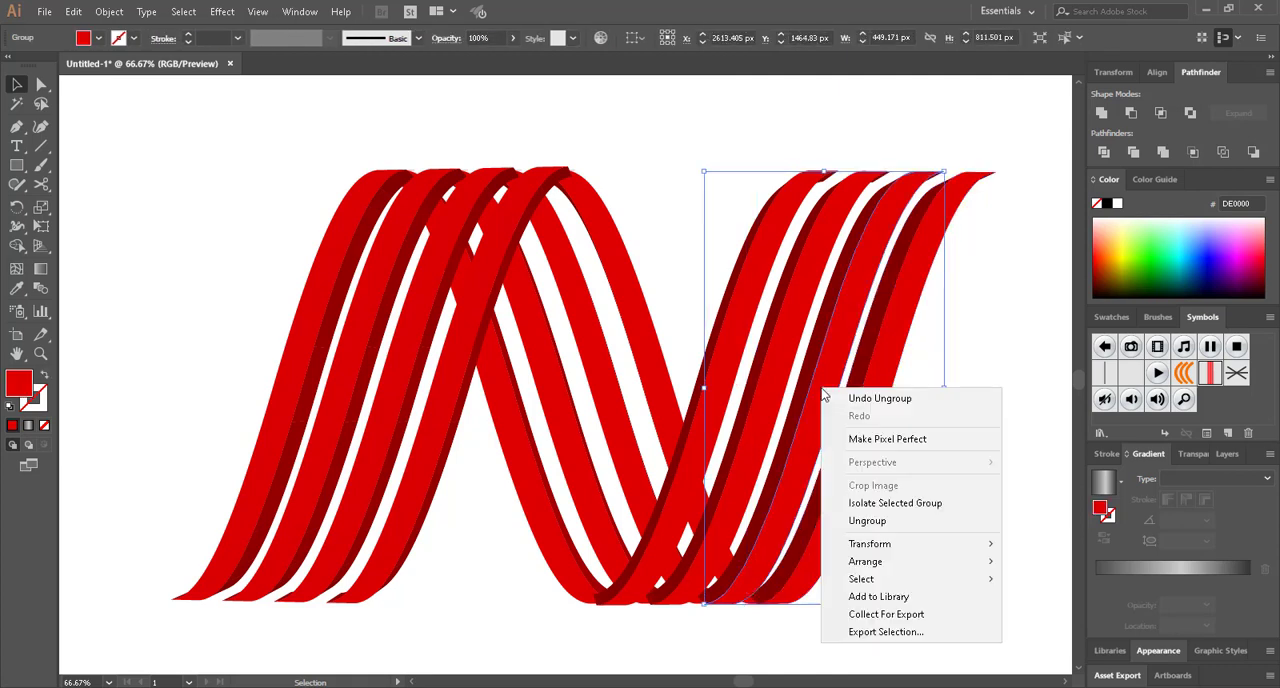
{"action": "left_click", "coordinate": [867, 520]}
Ungroup the second and first stripes of the N's last leg into separate faces
{"action": "left_click", "coordinate": [760, 400]}
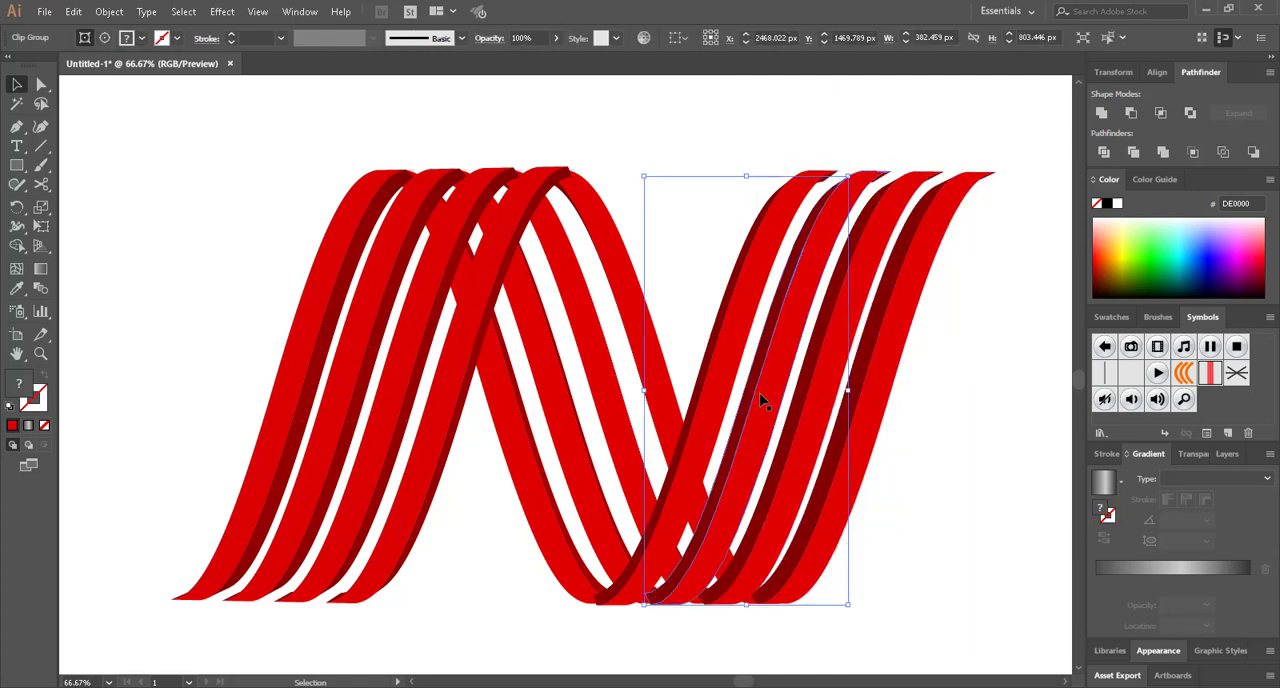
{"action": "right_click", "coordinate": [760, 400]}
{"action": "left_click", "coordinate": [822, 528]}
{"action": "left_click", "coordinate": [712, 388]}
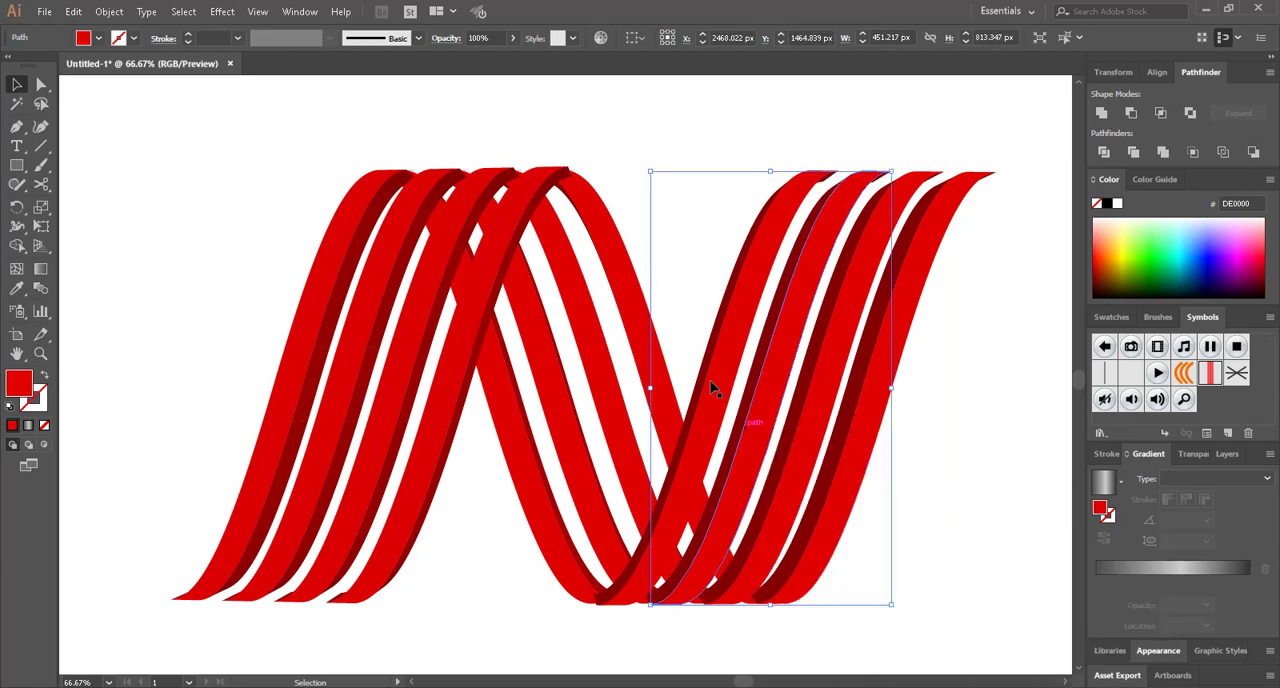
{"action": "right_click", "coordinate": [713, 386]}
{"action": "left_click", "coordinate": [757, 517]}
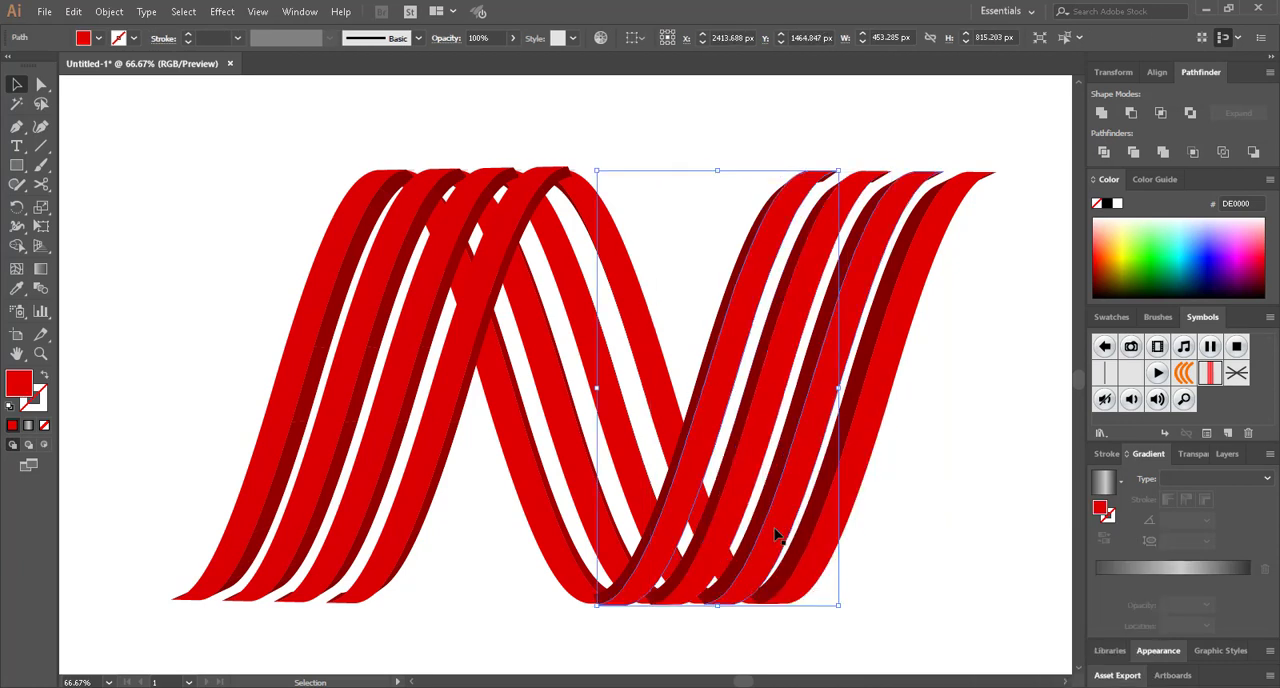
Select the red front faces of all four stripes in the N's first leg
{"action": "left_click", "coordinate": [571, 640]}
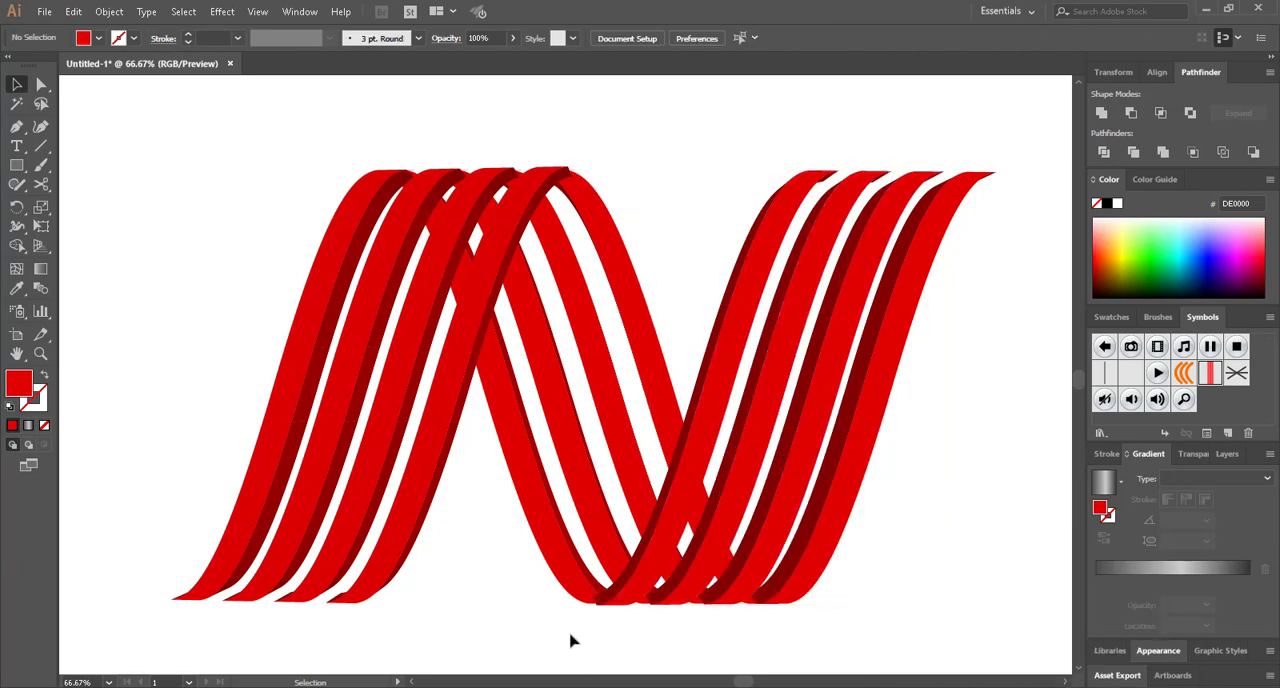
{"action": "left_click", "coordinate": [276, 438], "text": "shift"}
{"action": "left_click", "coordinate": [332, 430], "text": "shift"}
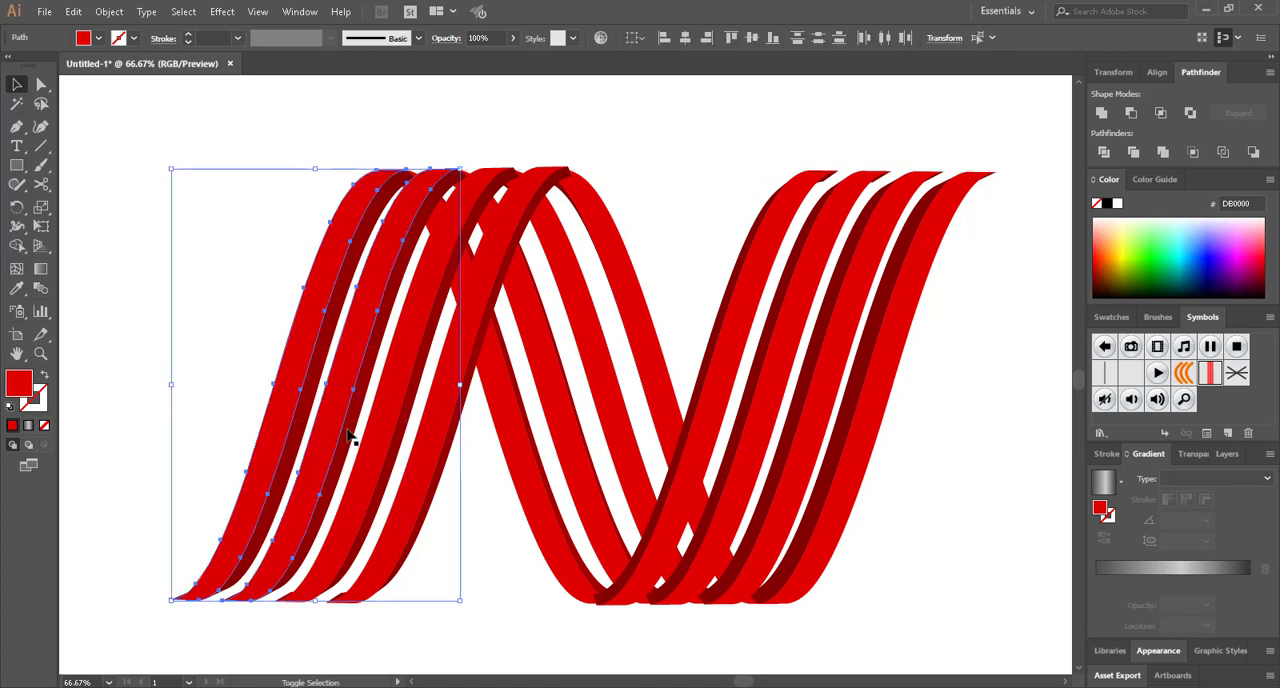
{"action": "left_click", "coordinate": [373, 439], "text": "shift"}
{"action": "left_click", "coordinate": [436, 448], "text": "shift"}
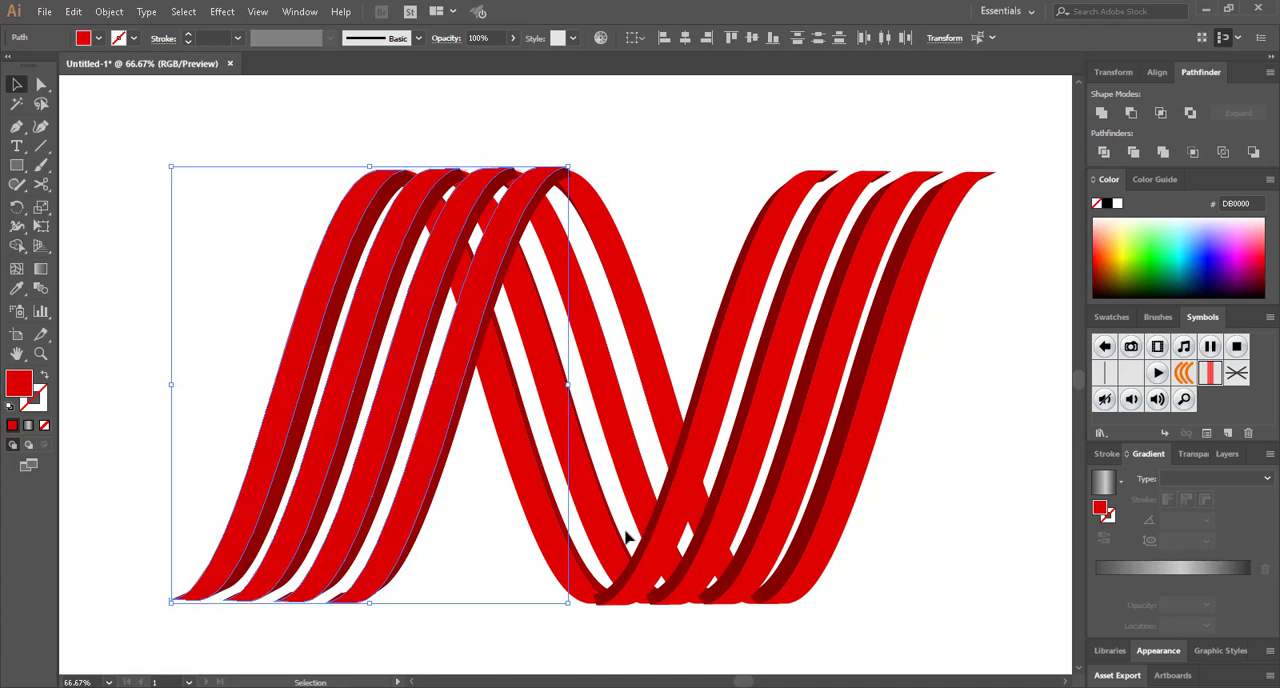
{"action": "scroll", "coordinate": [548, 437], "scroll_direction": "down", "scroll_amount": 2}
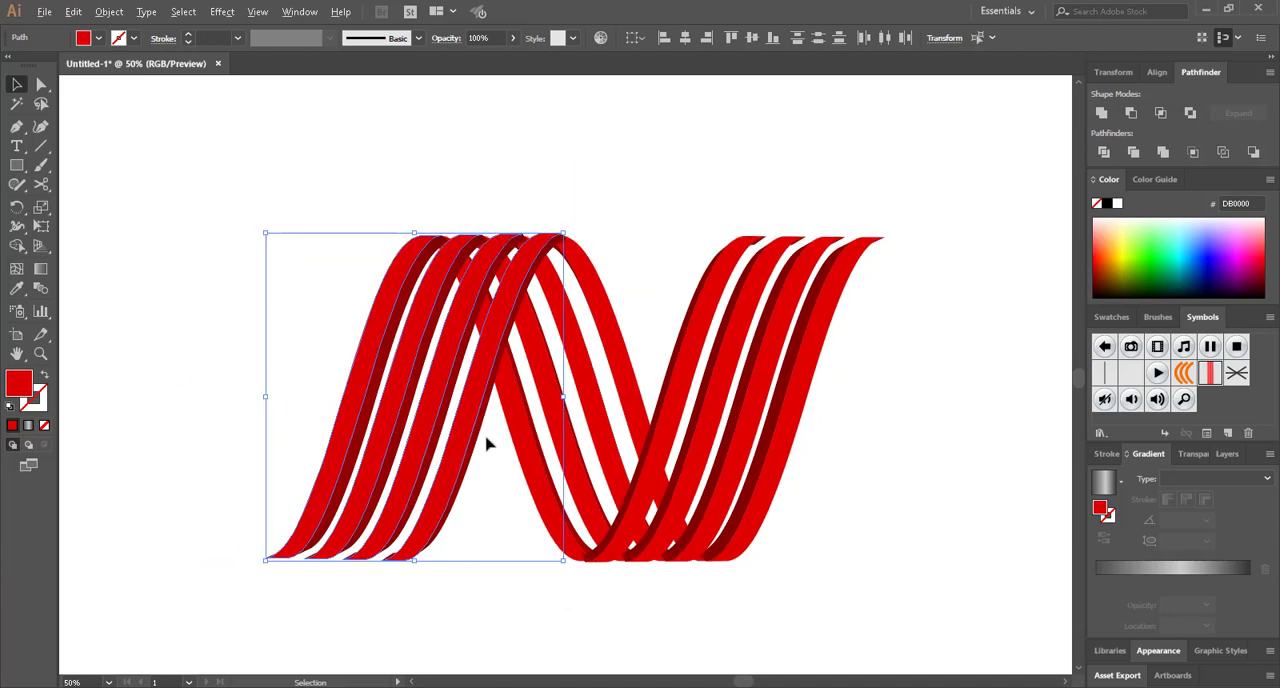
{"action": "scroll", "coordinate": [235, 361], "scroll_direction": "left", "scroll_amount": 1}
{"action": "left_click", "coordinate": [17, 288]}
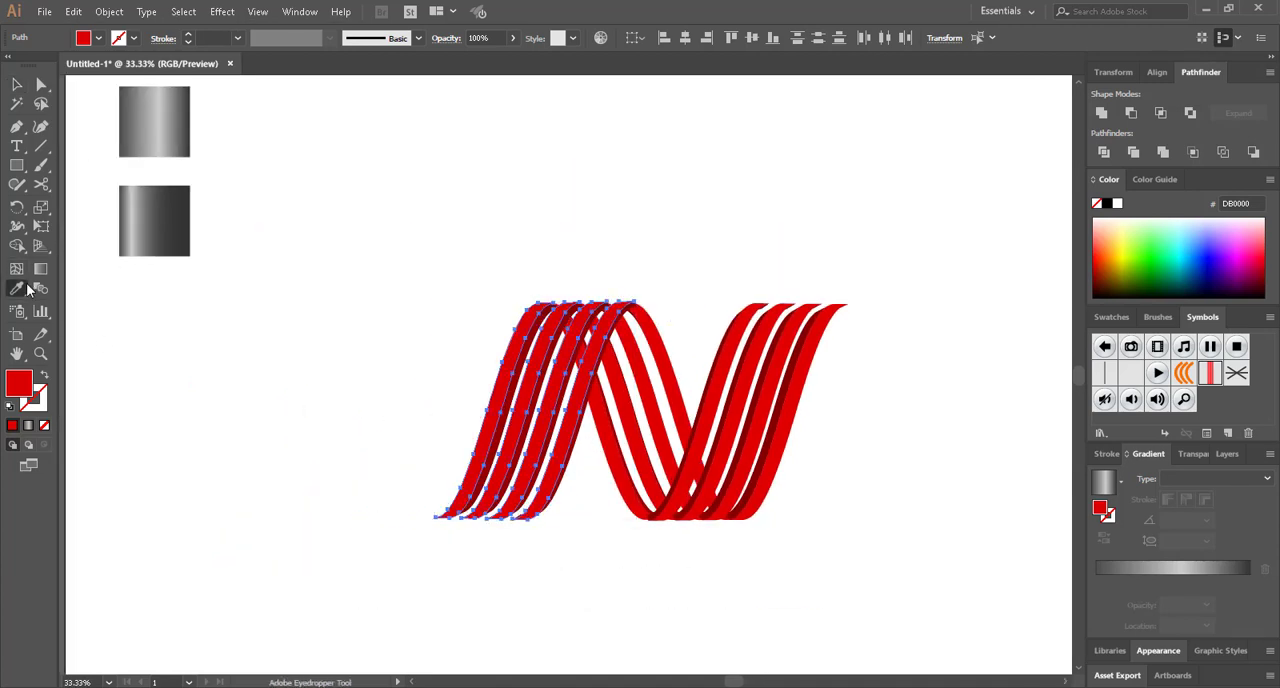
{"action": "left_click", "coordinate": [160, 126]}
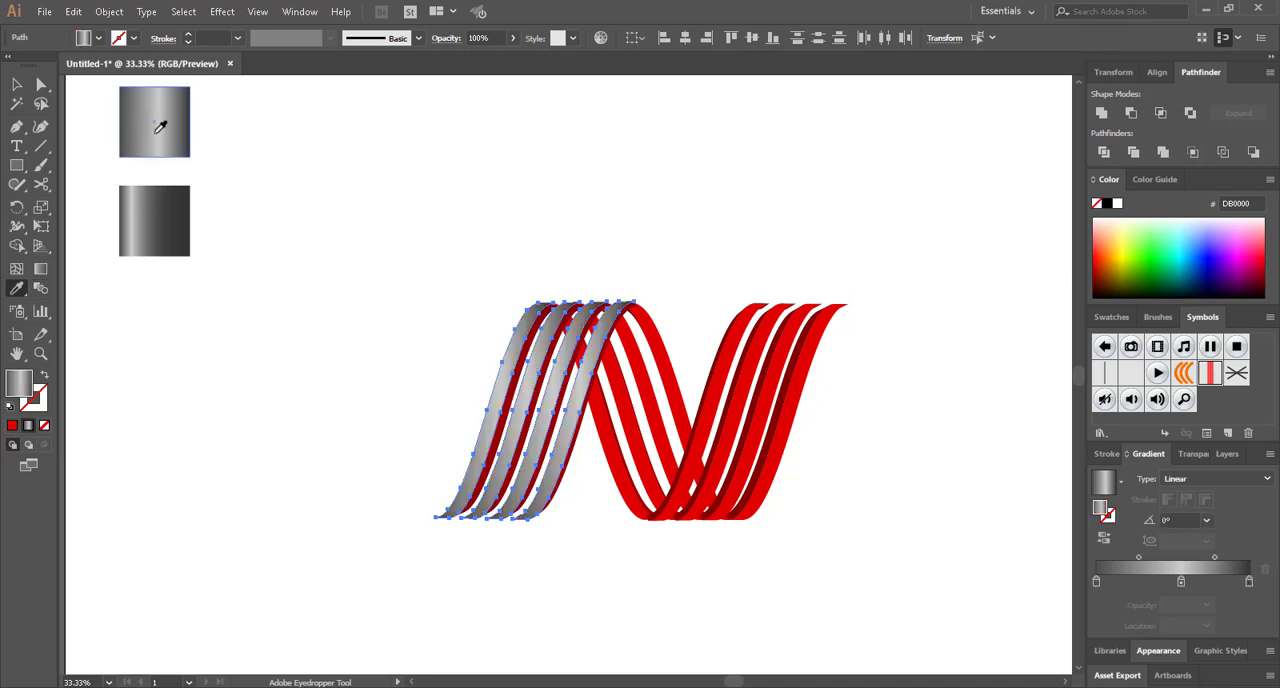
{"action": "key", "text": "a"}
{"action": "left_click", "coordinate": [391, 391]}
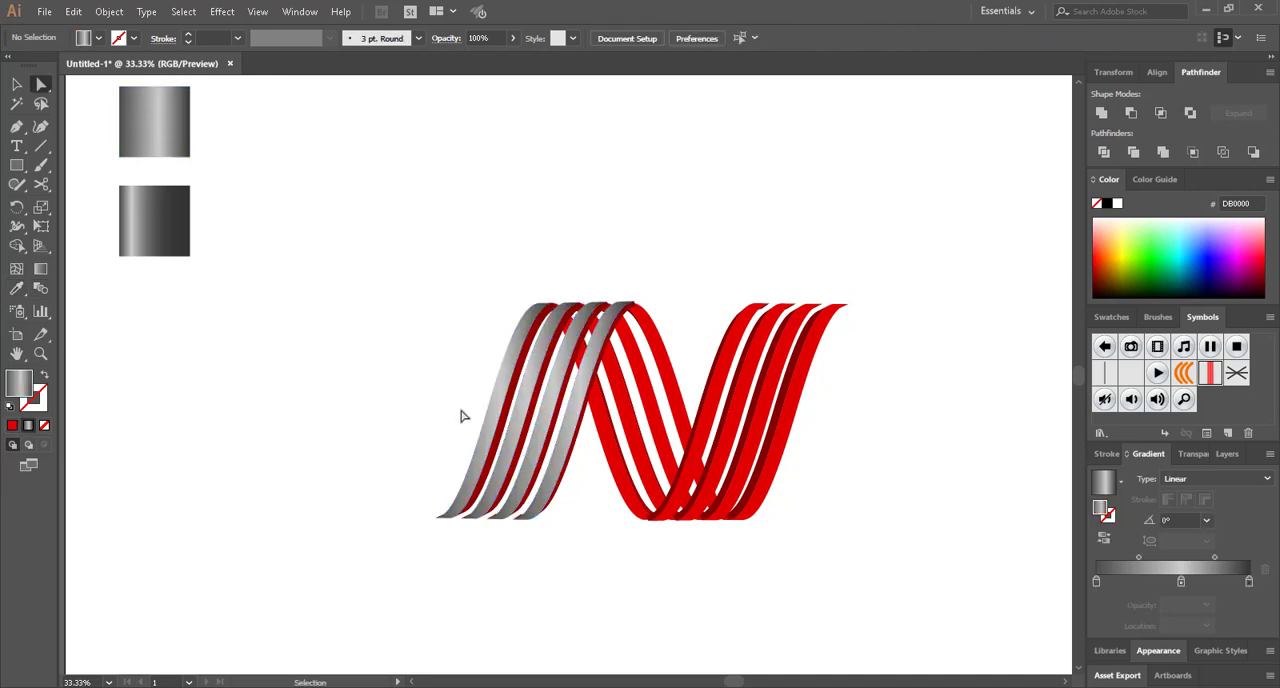
{"action": "key", "text": "ctrl+z"}
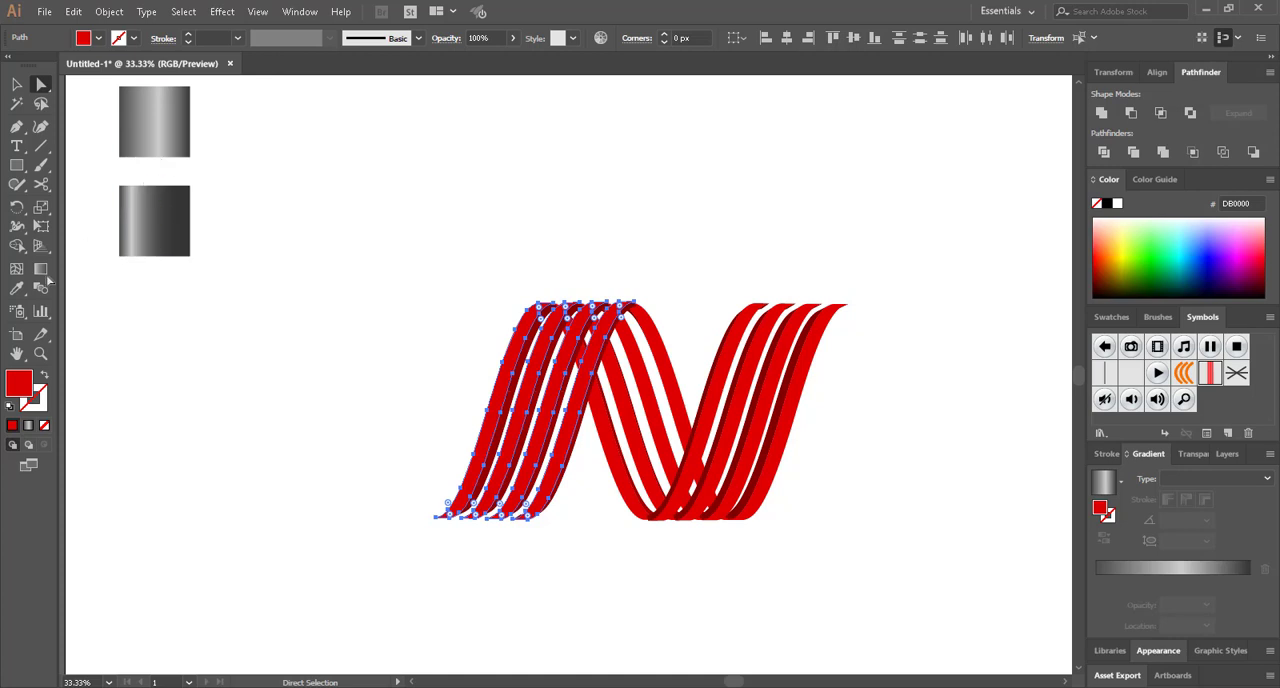
Fill the first leg's front faces with the lighter grey gradient sample, redraw it top to bottom at about -92.6°, and deselect
{"action": "left_click", "coordinate": [17, 288]}
{"action": "left_click", "coordinate": [156, 130]}
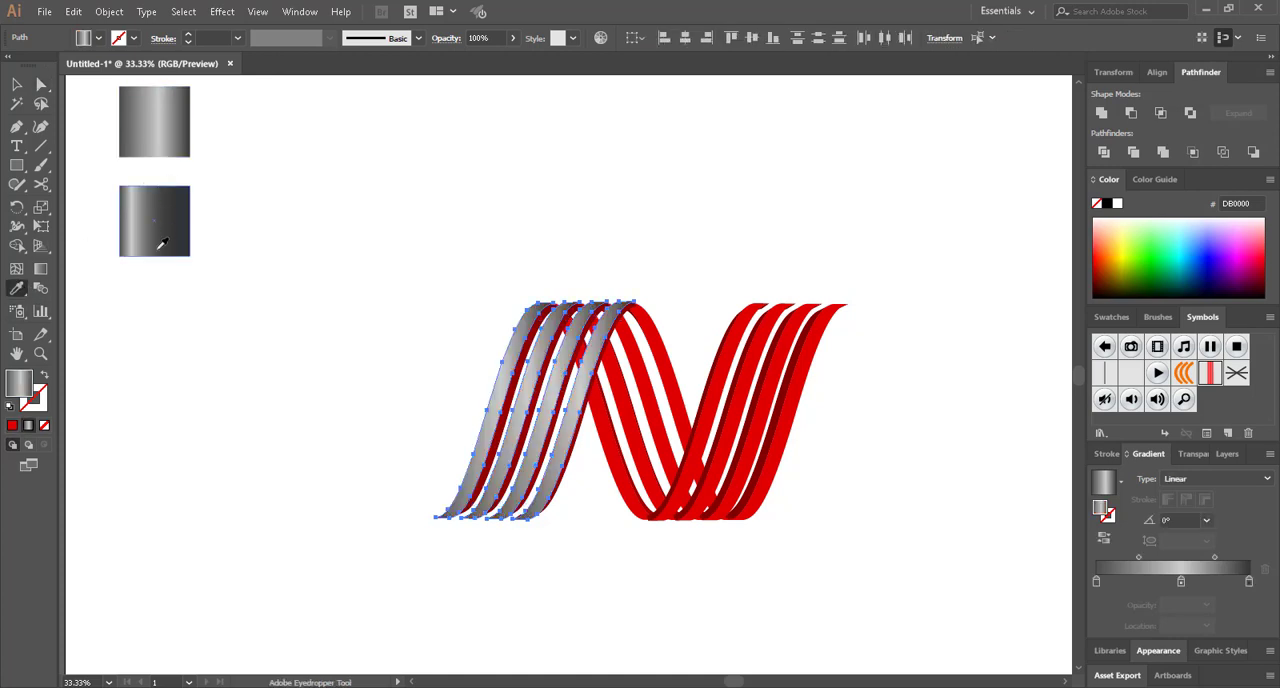
{"action": "left_click", "coordinate": [40, 269]}
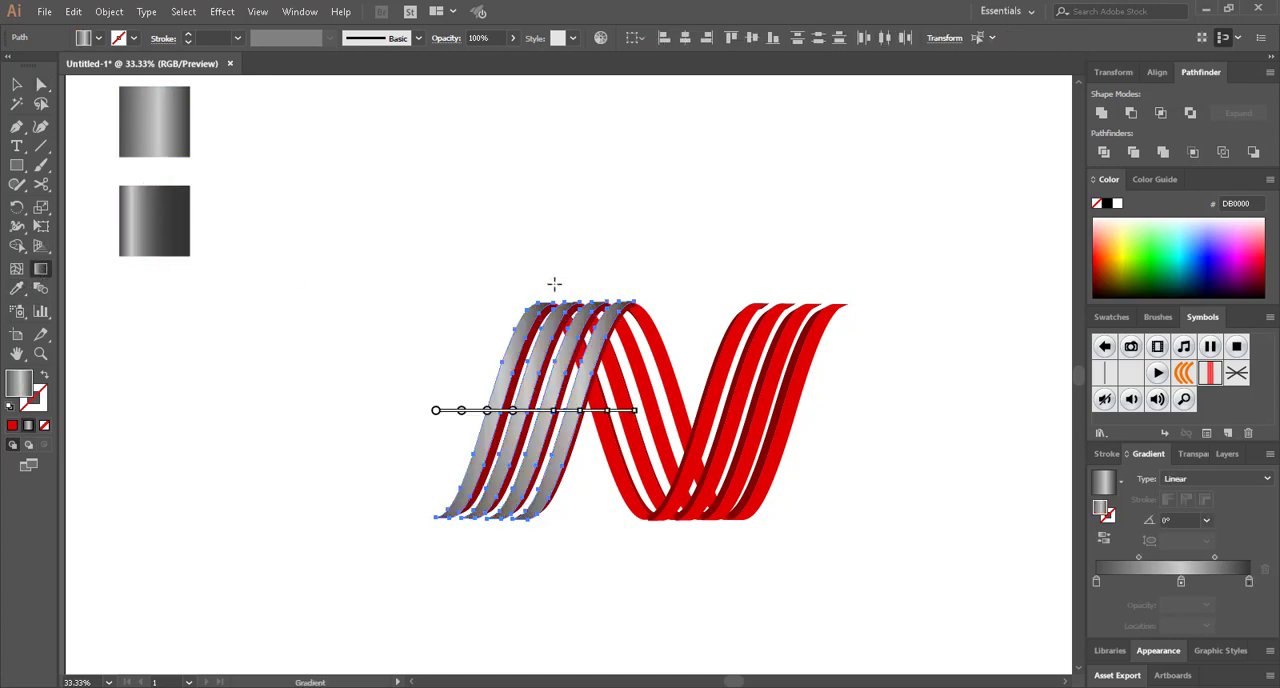
{"action": "mouse_move", "coordinate": [554, 284]}
{"action": "left_mouse_down"}
{"action": "mouse_move", "coordinate": [561, 508]}
{"action": "mouse_move", "coordinate": [544, 536]}
{"action": "left_mouse_up"}
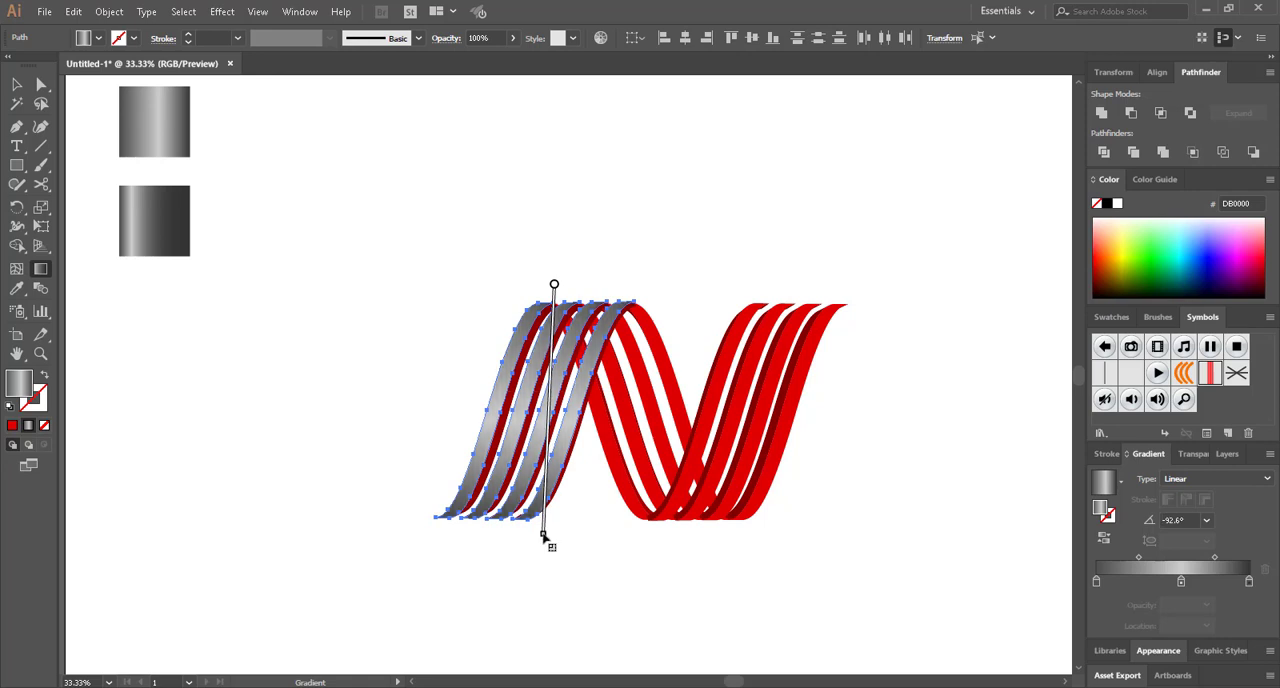
{"action": "key", "text": "a"}
{"action": "left_click", "coordinate": [547, 557]}
Select the dark red side faces of all four stripes in the N's first leg
{"action": "scroll", "coordinate": [602, 433], "scroll_direction": "up", "scroll_amount": 2}
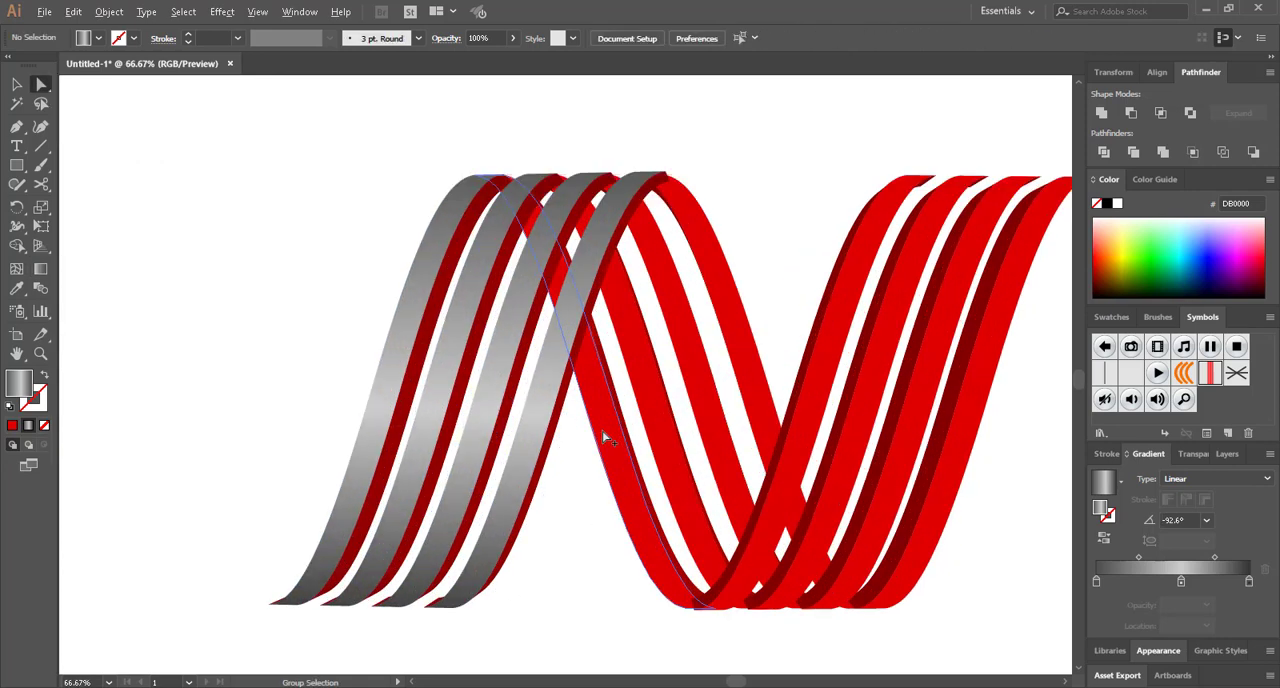
{"action": "left_click", "coordinate": [414, 393]}
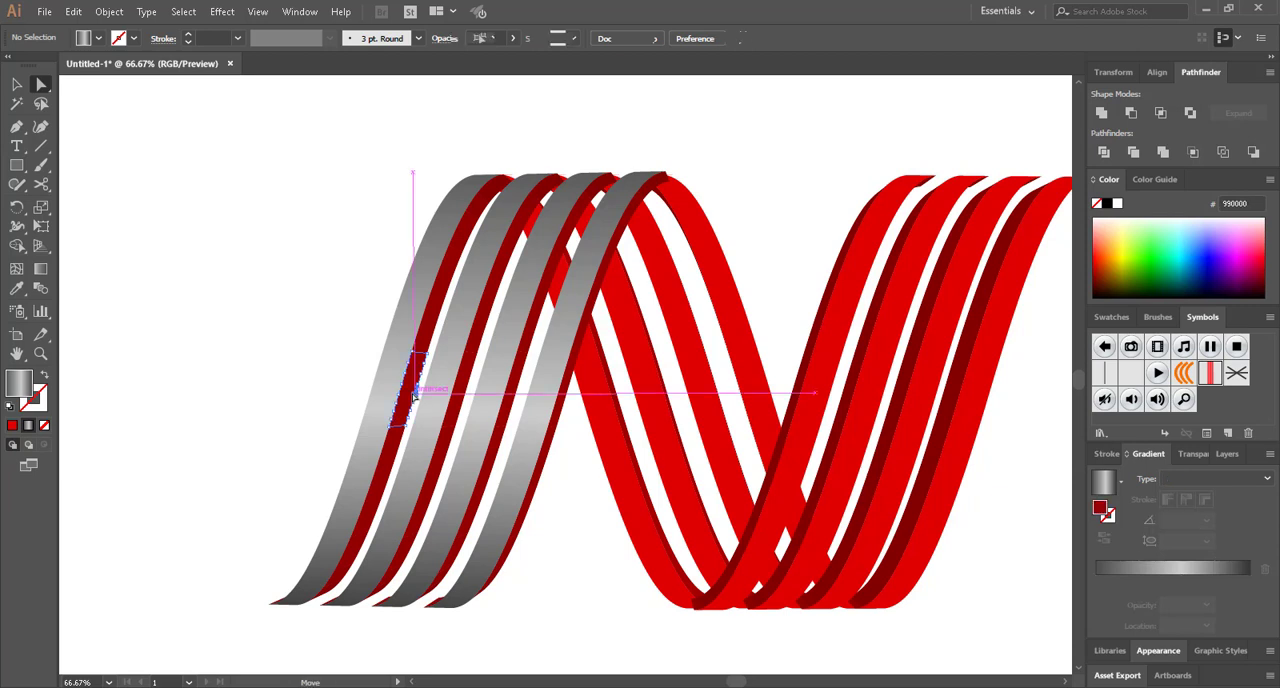
{"action": "left_click", "coordinate": [12, 85]}
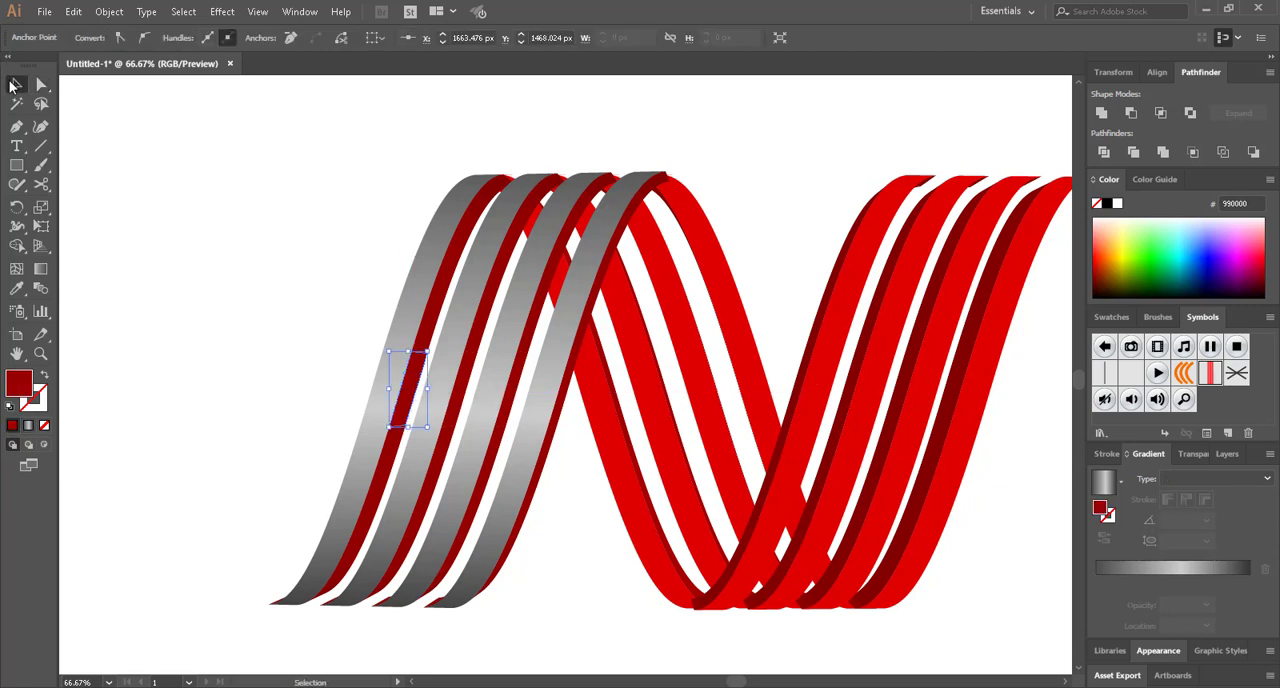
{"action": "left_click", "coordinate": [436, 314]}
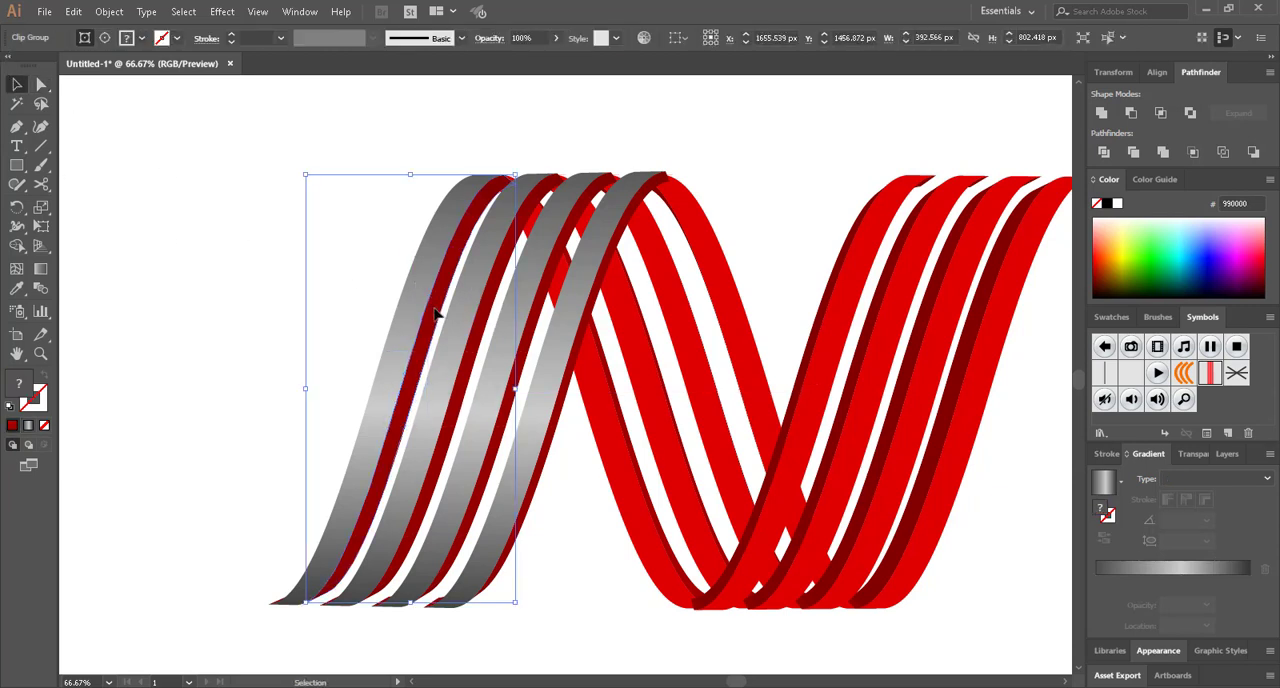
{"action": "left_click", "coordinate": [480, 358], "text": "shift"}
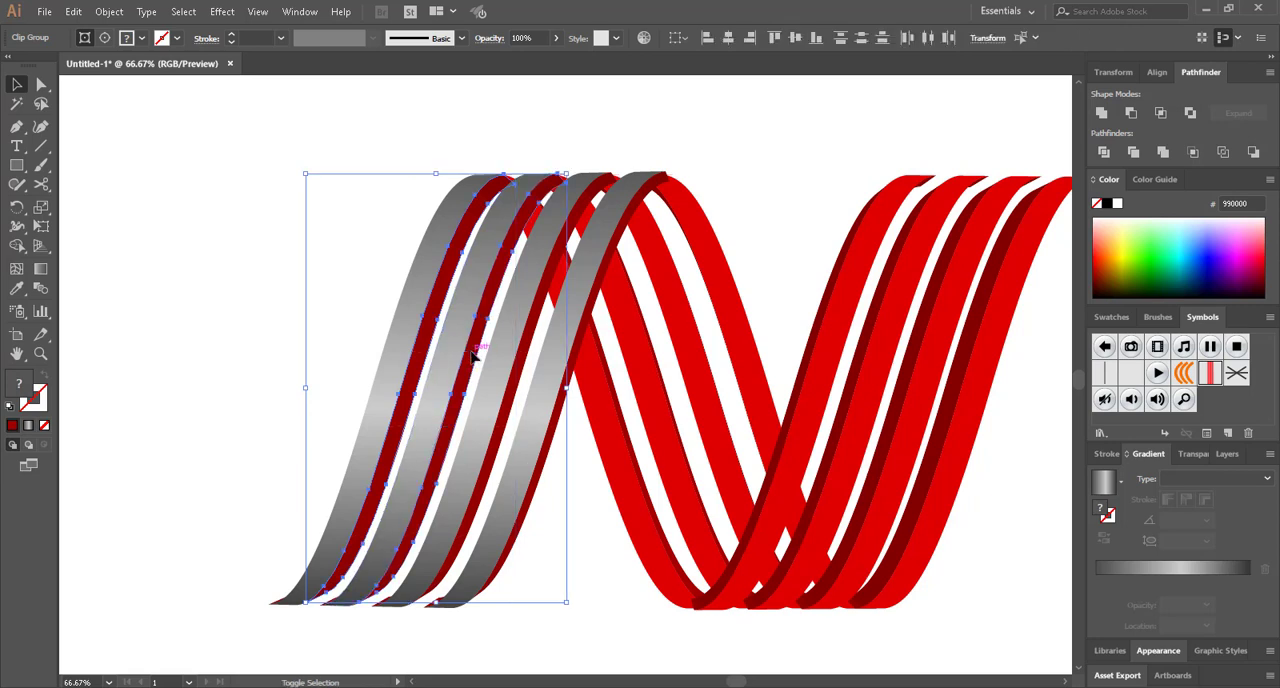
{"action": "left_click", "coordinate": [521, 367], "text": "shift"}
{"action": "left_click", "coordinate": [569, 377], "text": "shift"}
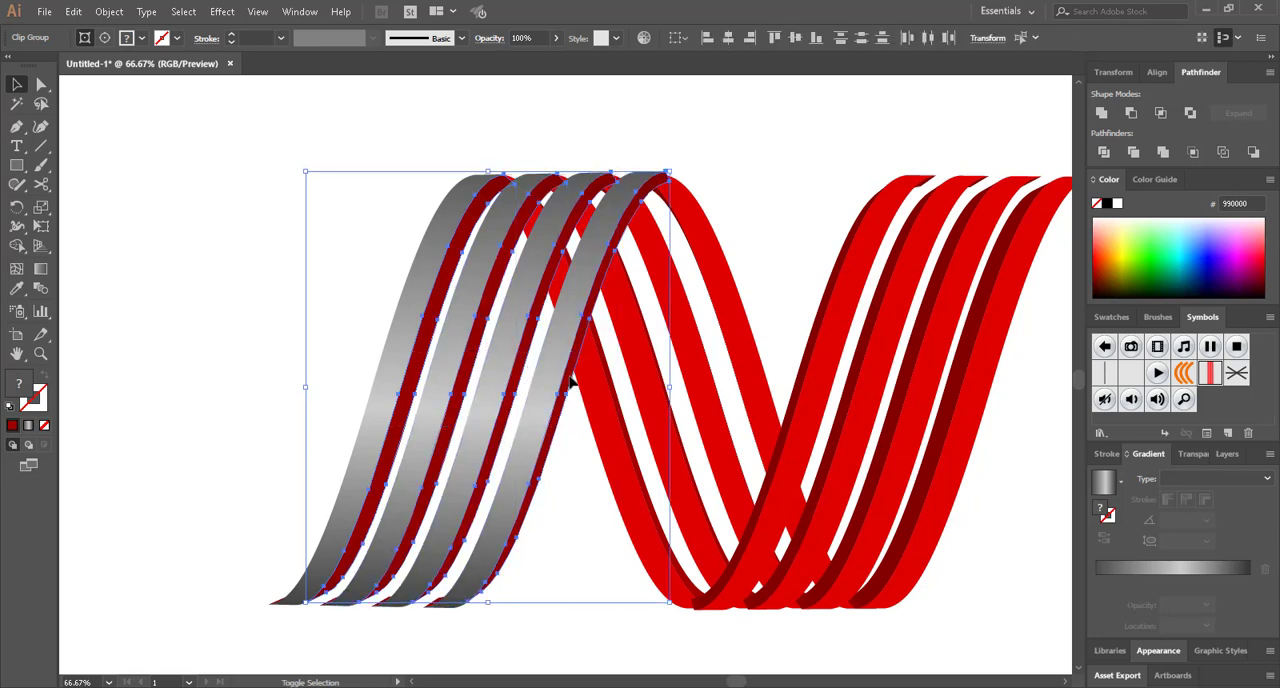
Apply the lighter grey gradient sample to the selected side faces with the Eyedropper
{"action": "left_click", "coordinate": [16, 288]}
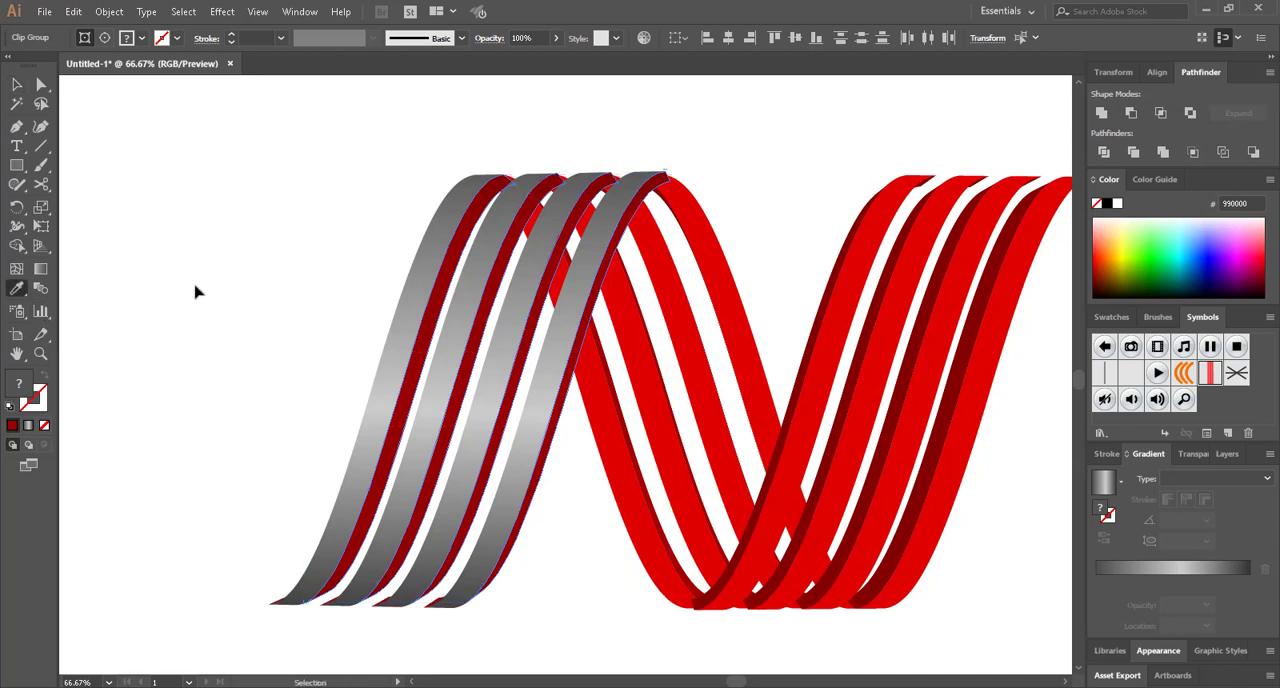
{"action": "scroll", "coordinate": [195, 291], "scroll_direction": "left", "scroll_amount": 15}
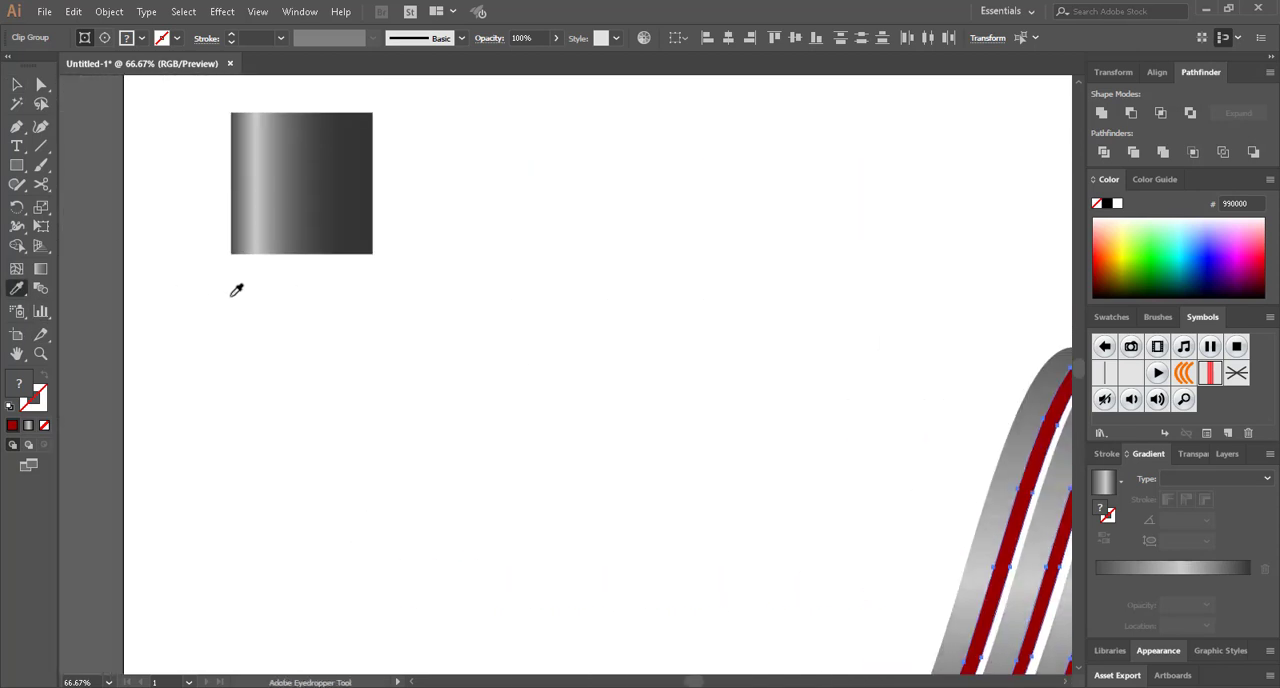
{"action": "scroll", "coordinate": [236, 290], "scroll_direction": "up", "scroll_amount": 5}
{"action": "left_click", "coordinate": [277, 246]}
{"action": "key", "text": "ctrl+minus"}
{"action": "key", "text": "ctrl+minus"}
{"action": "key", "text": "ctrl+minus"}
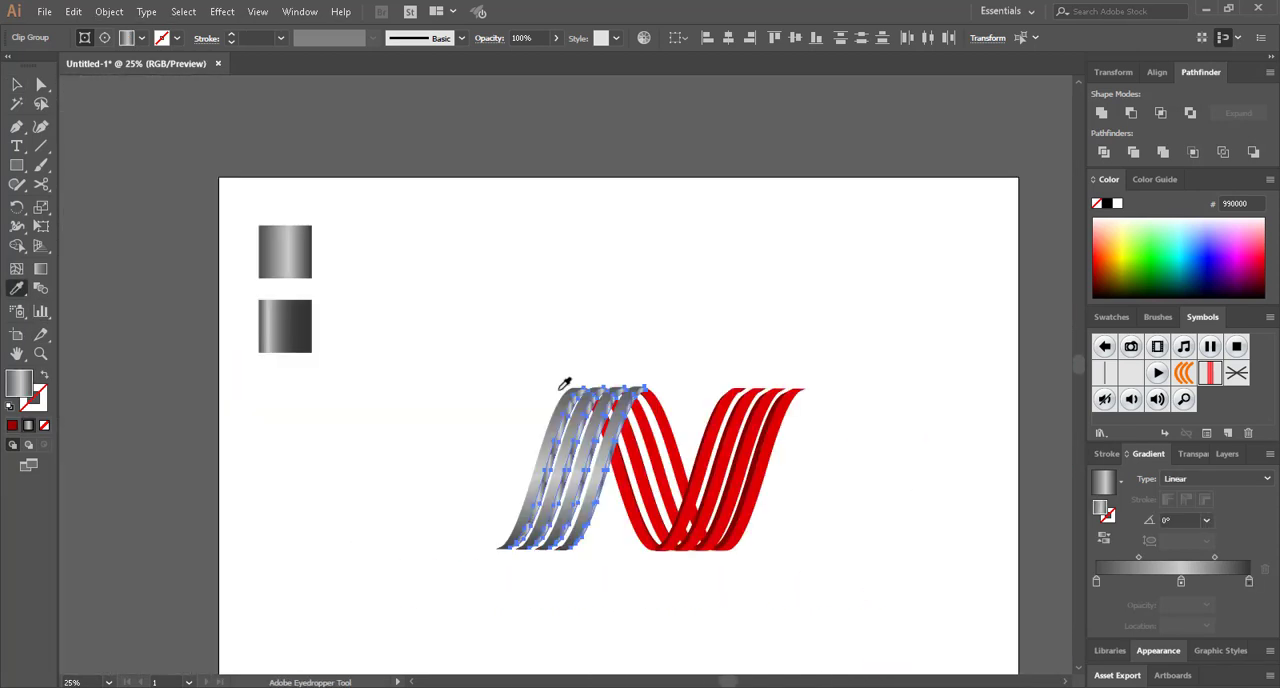
{"action": "scroll", "coordinate": [561, 390], "scroll_direction": "right", "scroll_amount": 4}
{"action": "scroll", "coordinate": [530, 447], "scroll_direction": "up", "scroll_amount": 3}
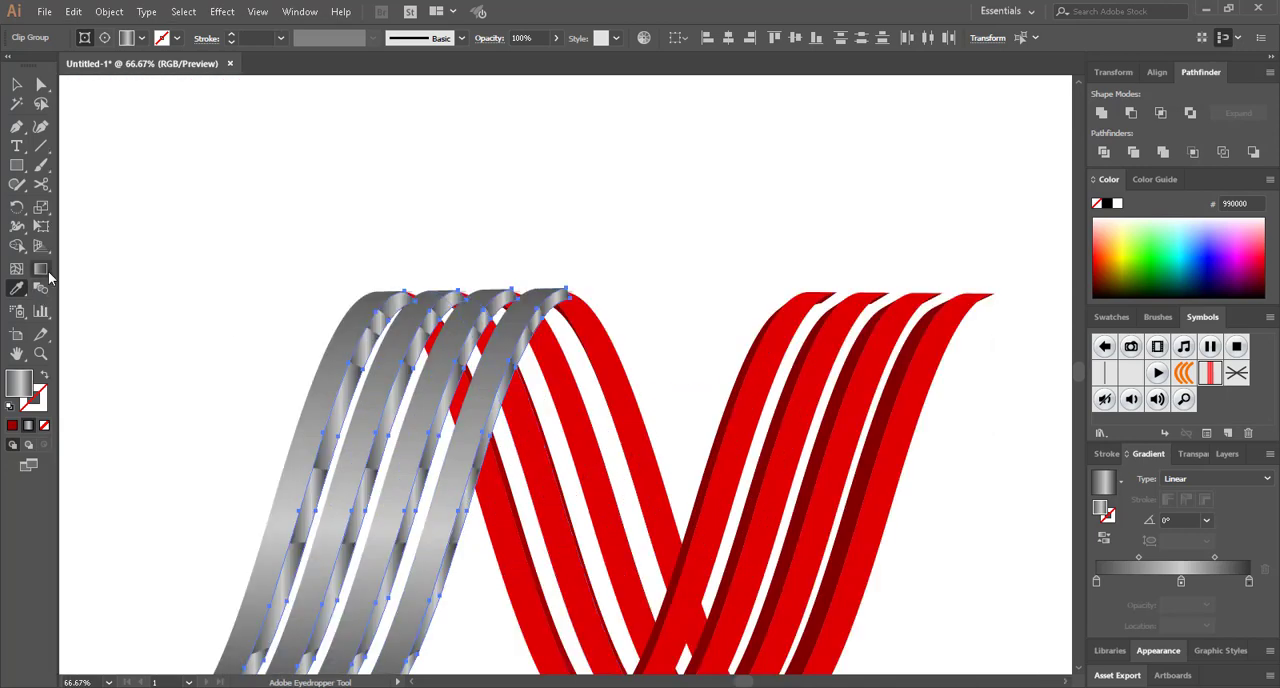
Redraw the side faces' gradient from bottom to top at about 88.7° with the Gradient tool
{"action": "left_click", "coordinate": [48, 272]}
{"action": "scroll", "coordinate": [66, 279], "scroll_direction": "down", "scroll_amount": 5}
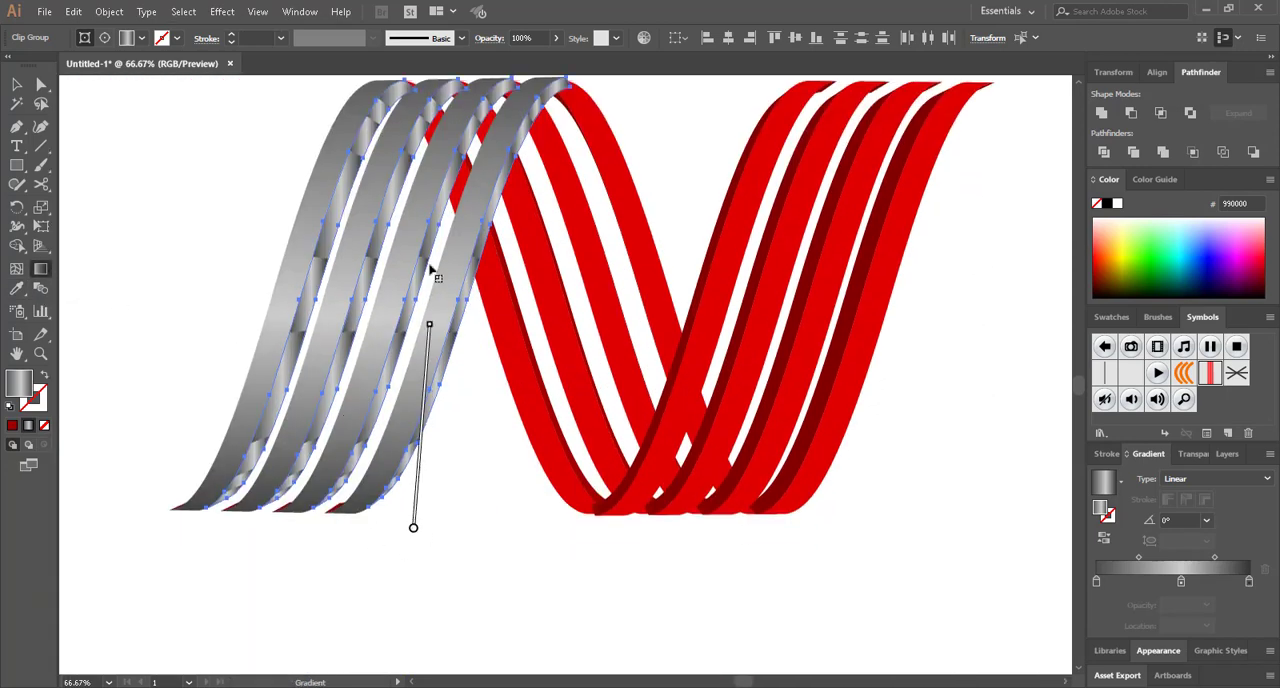
{"action": "left_click_drag", "start_coordinate": [432, 270], "coordinate": [452, 133]}
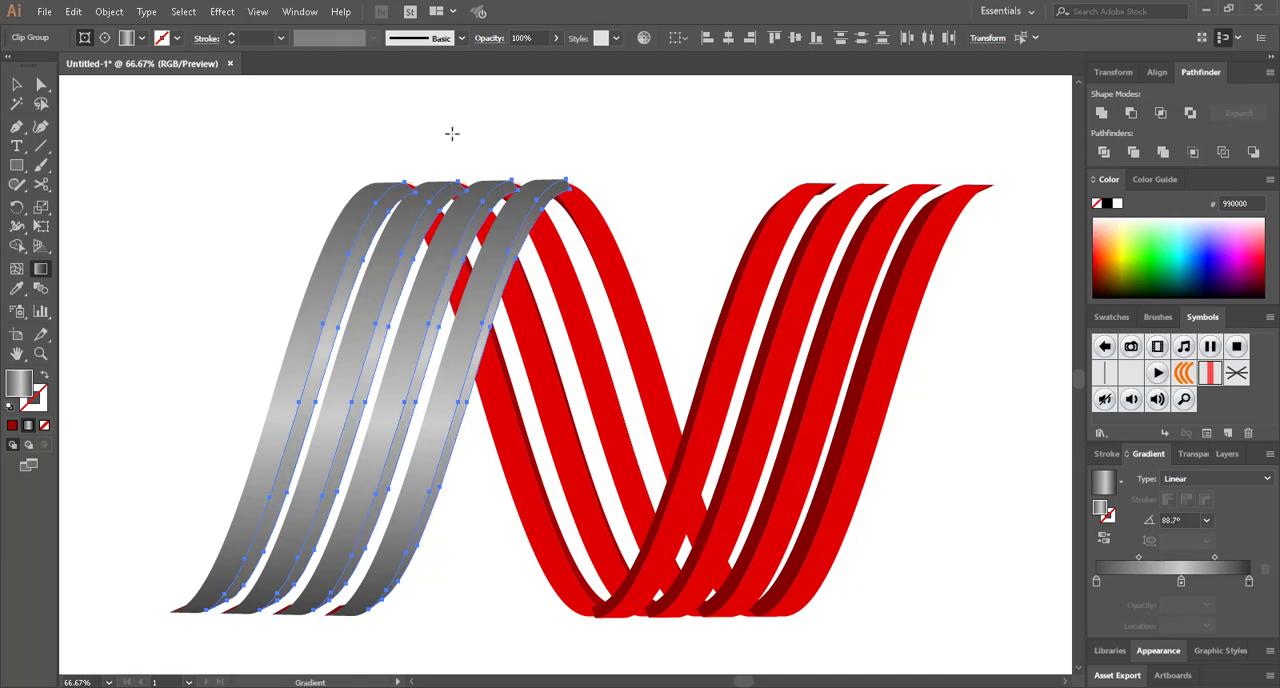
Apply the darker grey gradient sample to the first leg's selected side faces with the Eyedropper
{"action": "key", "text": "ctrl+minus"}
{"action": "scroll", "coordinate": [340, 234], "scroll_direction": "up", "scroll_amount": 3}
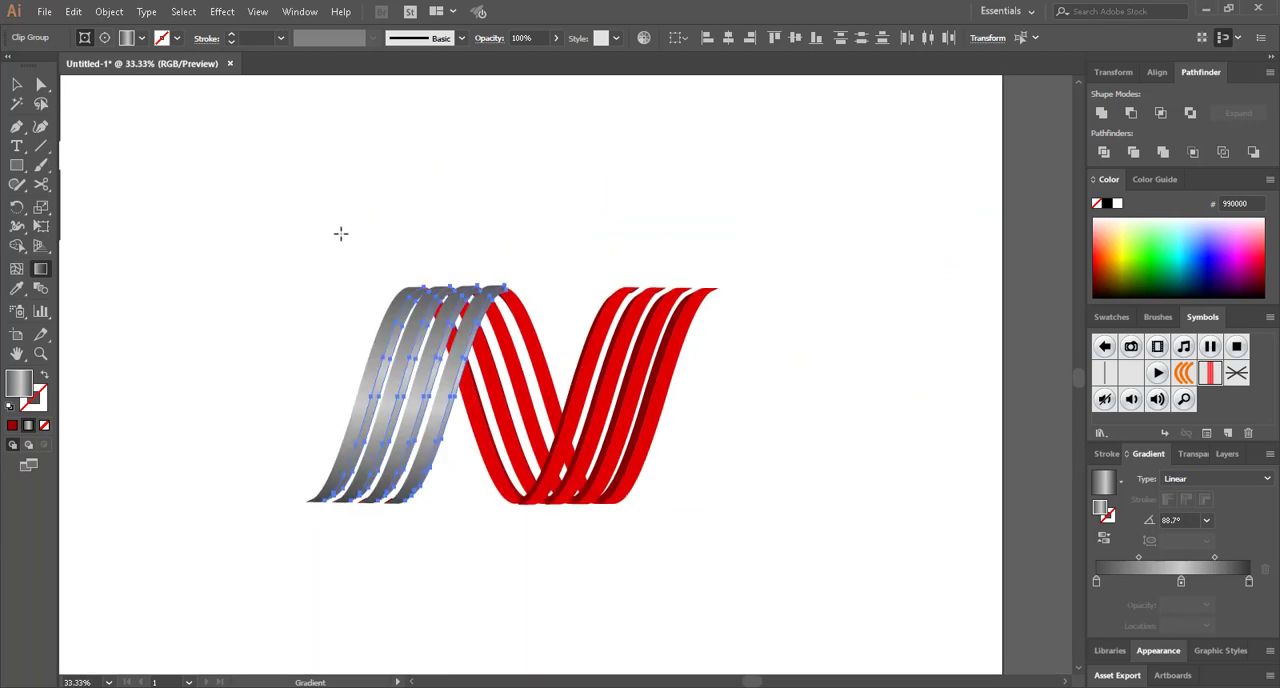
{"action": "scroll", "coordinate": [334, 251], "scroll_direction": "left", "scroll_amount": 2}
{"action": "scroll", "coordinate": [332, 245], "scroll_direction": "down", "scroll_amount": 1}
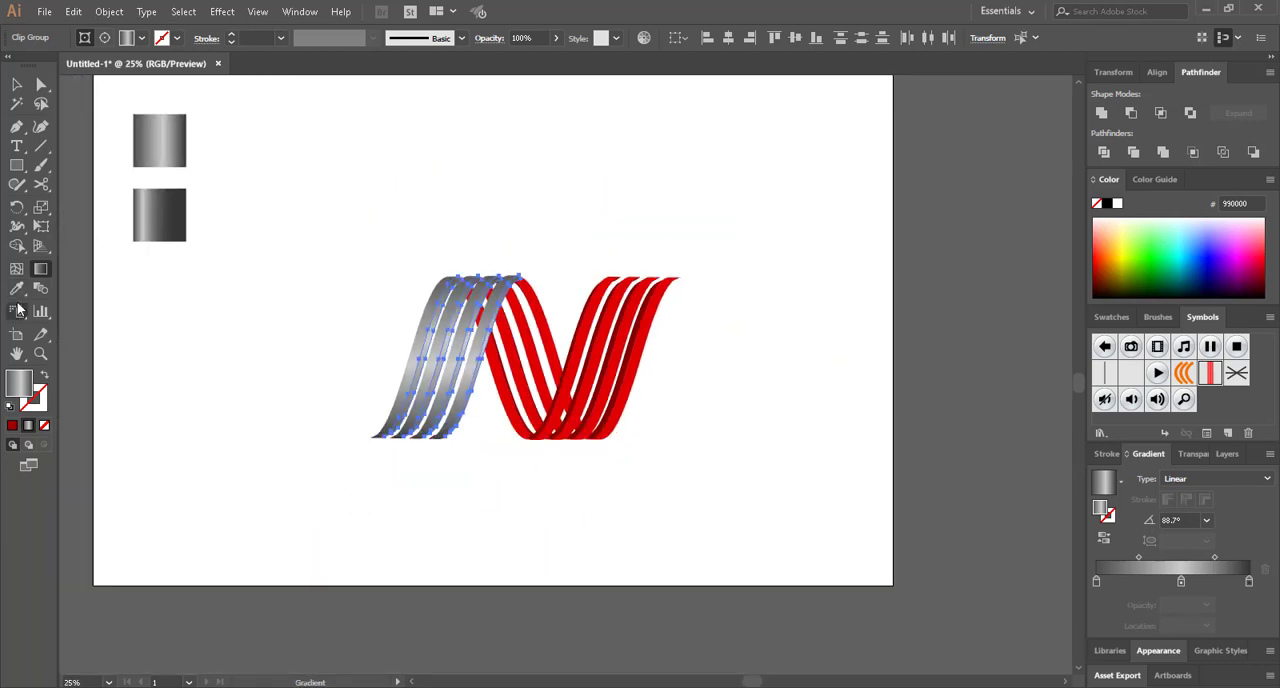
{"action": "left_click", "coordinate": [16, 288]}
{"action": "left_click", "coordinate": [172, 205]}
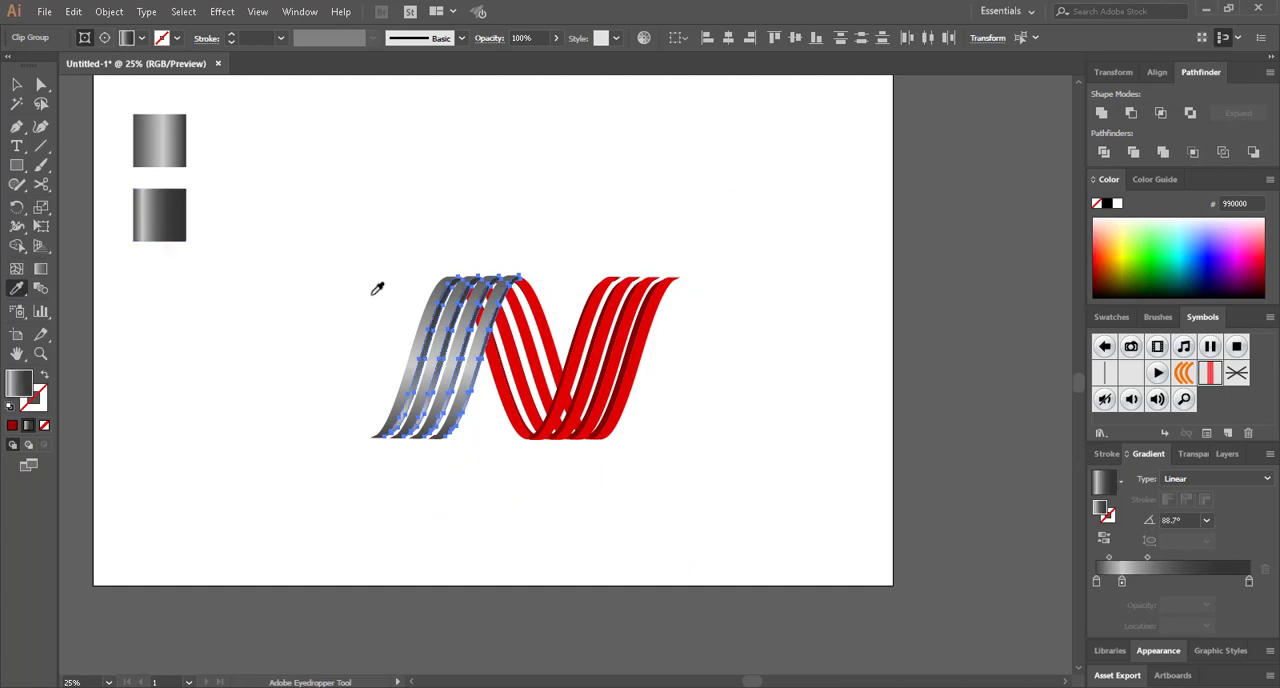
Redraw the side faces' darker gradient from top to bottom at about -92.2° and deselect
{"action": "key", "text": "a"}
{"action": "left_click", "coordinate": [41, 270]}
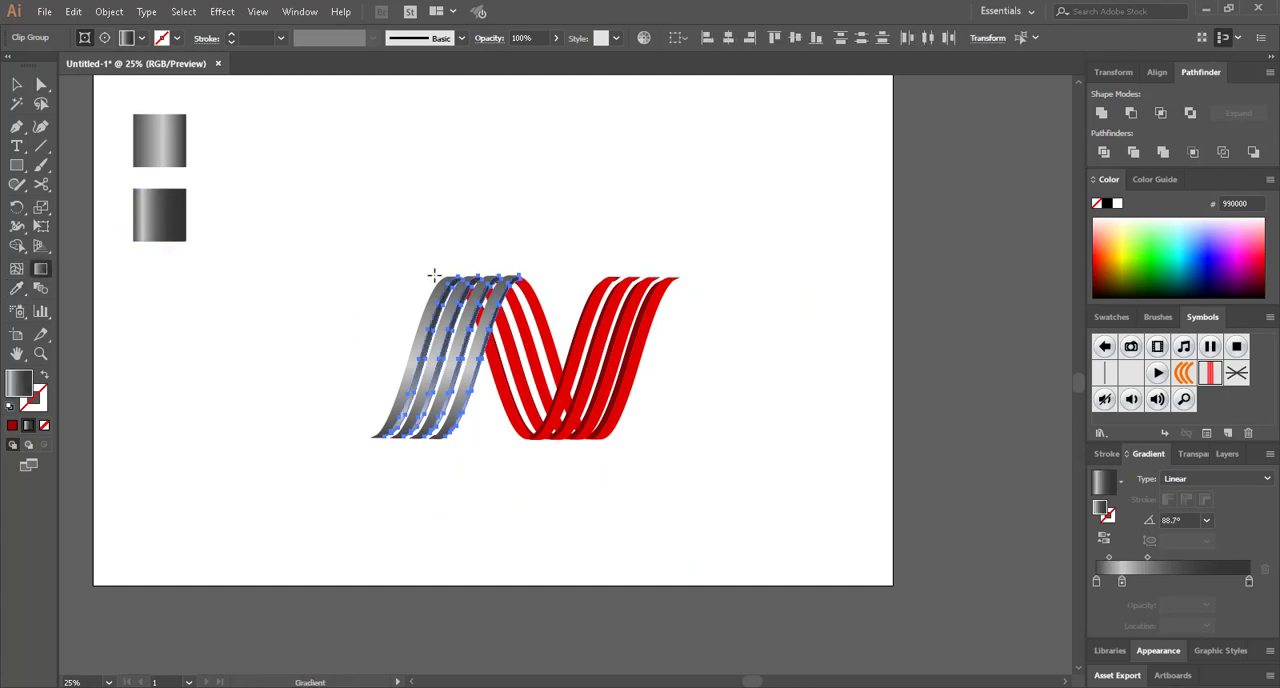
{"action": "left_click_drag", "start_coordinate": [478, 262], "coordinate": [475, 456]}
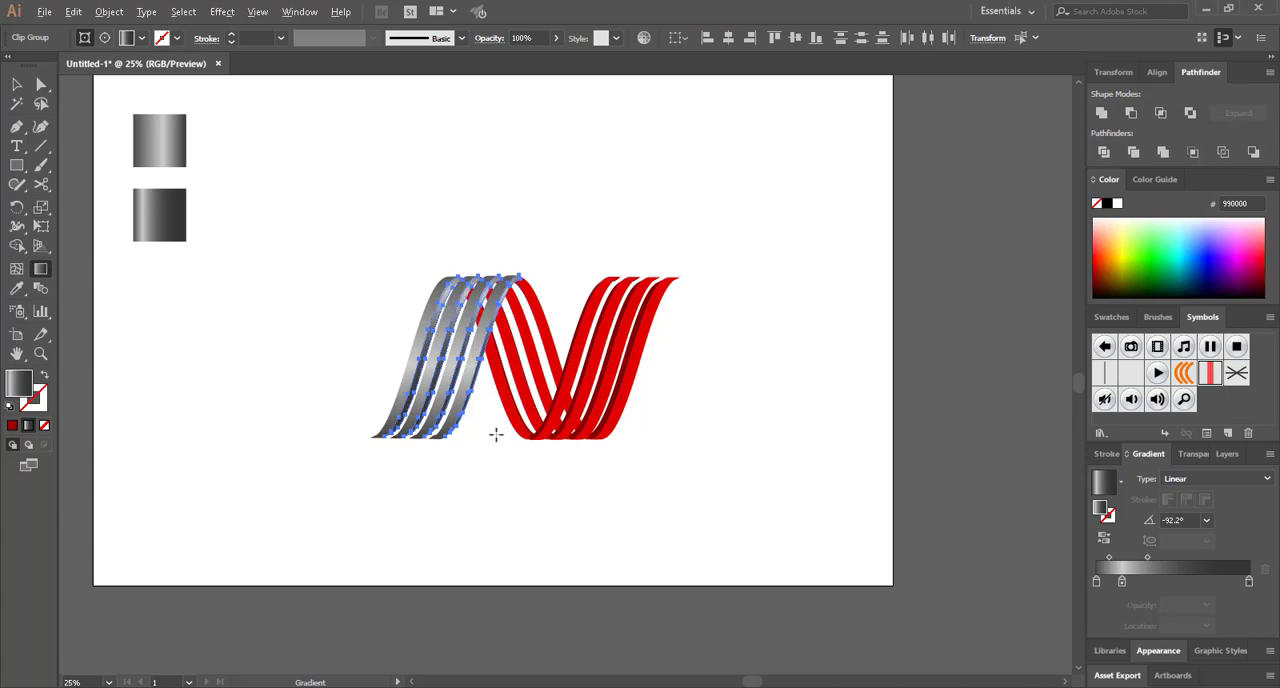
{"action": "scroll", "coordinate": [496, 433], "scroll_direction": "up", "scroll_amount": 1}
{"action": "key", "text": "a"}
{"action": "left_click", "coordinate": [481, 505]}
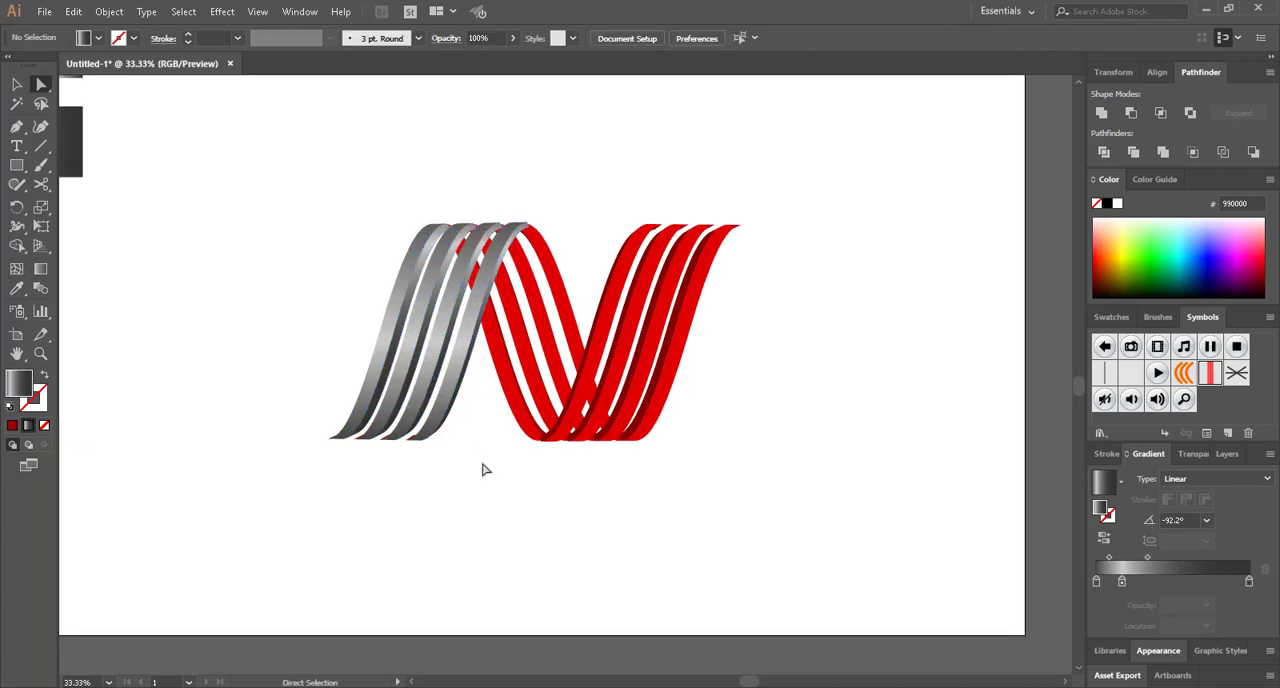
Select the red front faces of all four stripes in the N's last leg
{"action": "scroll", "coordinate": [777, 277], "scroll_direction": "up", "scroll_amount": 2}
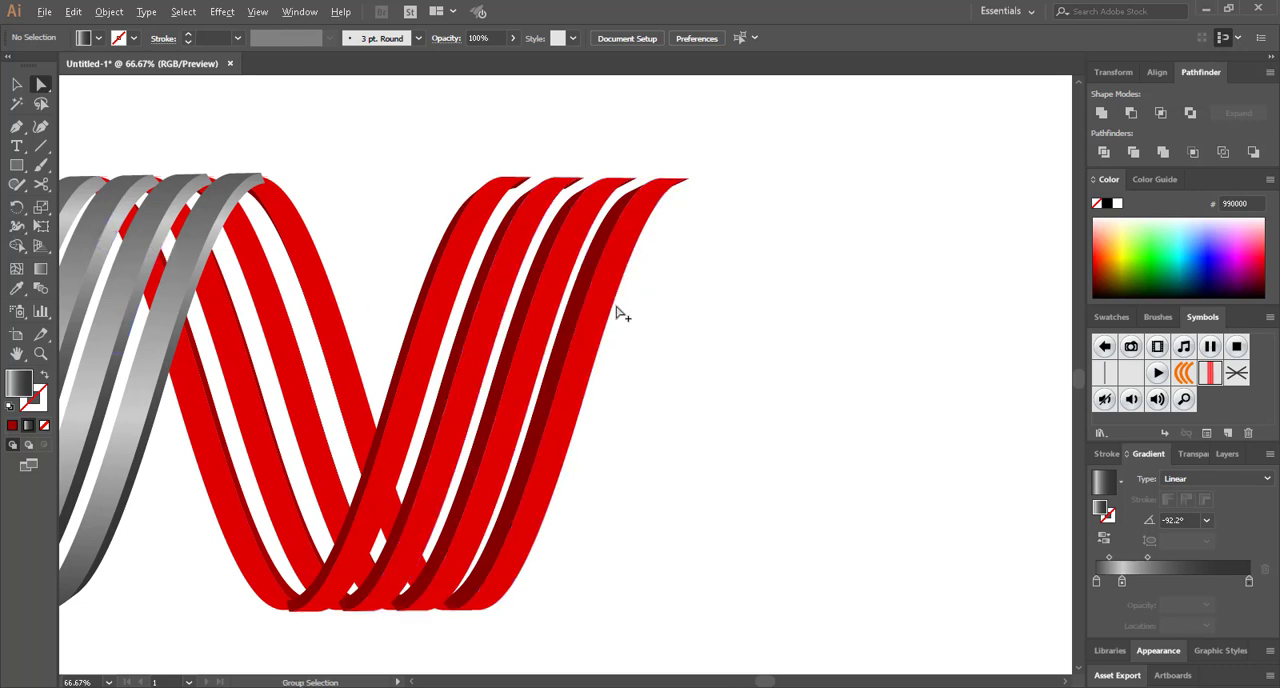
{"action": "left_click", "coordinate": [16, 85]}
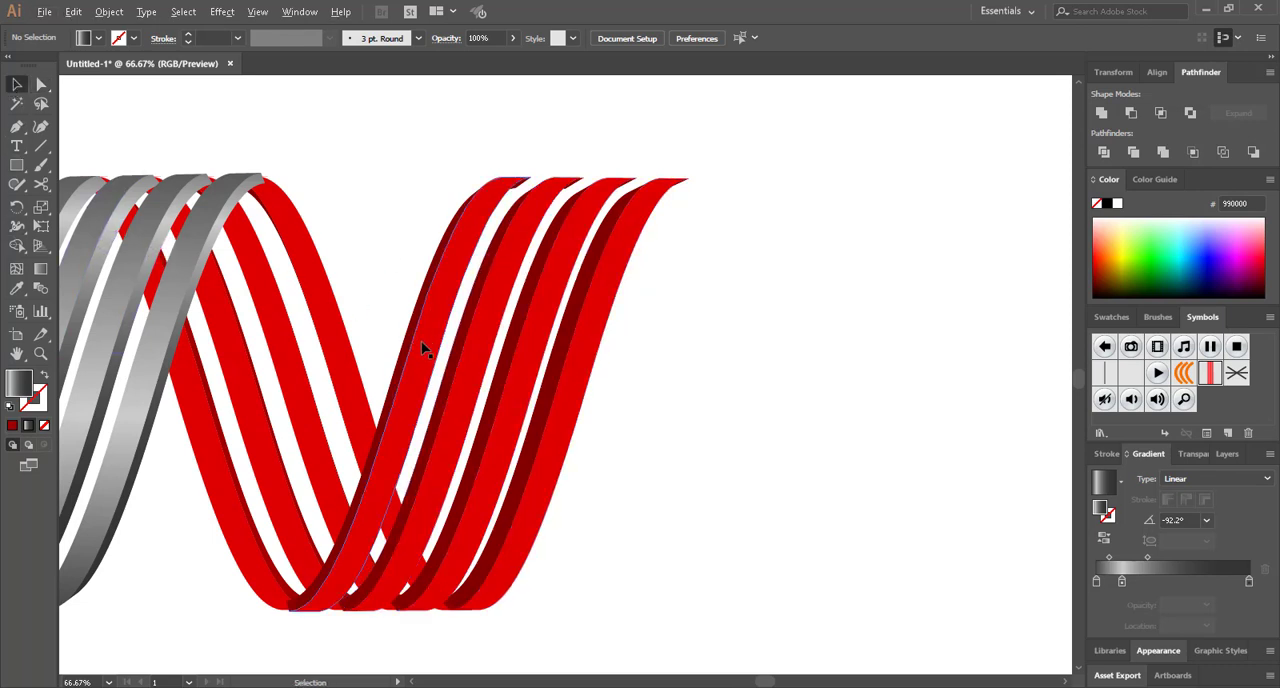
{"action": "left_click", "coordinate": [425, 350], "text": "shift"}
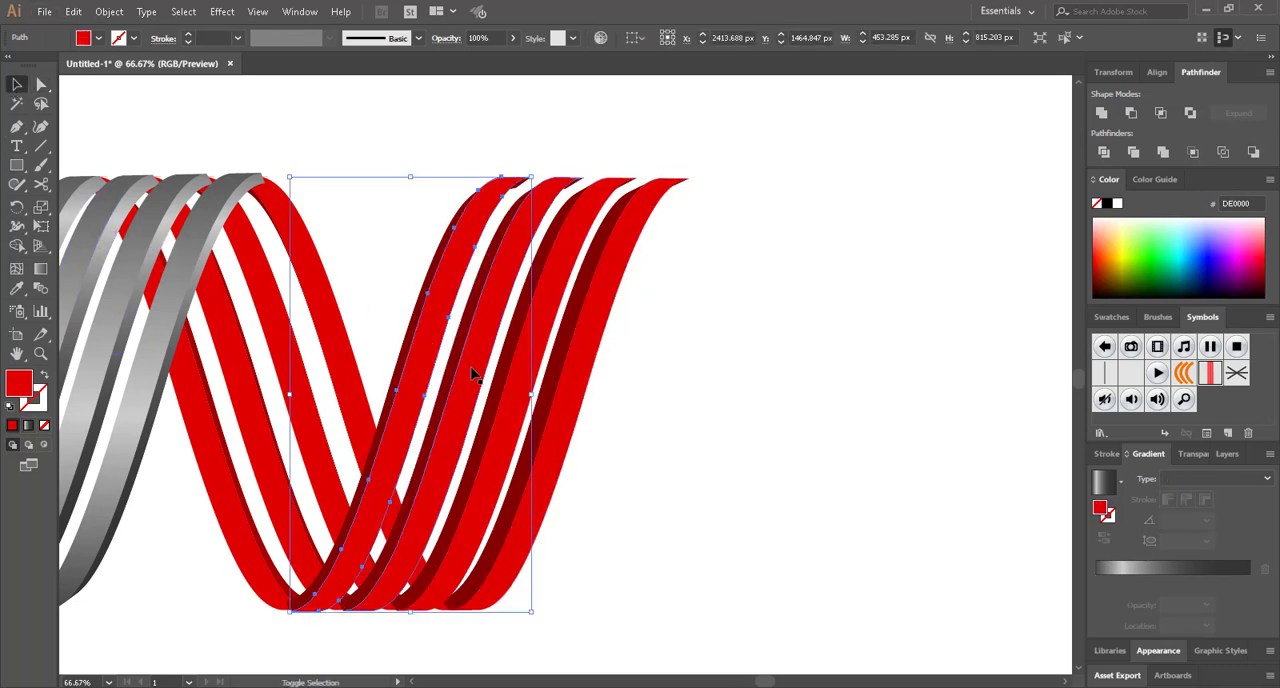
{"action": "left_click", "coordinate": [475, 374], "text": "shift"}
{"action": "left_click", "coordinate": [521, 384], "text": "shift"}
{"action": "left_click", "coordinate": [564, 398], "text": "shift"}
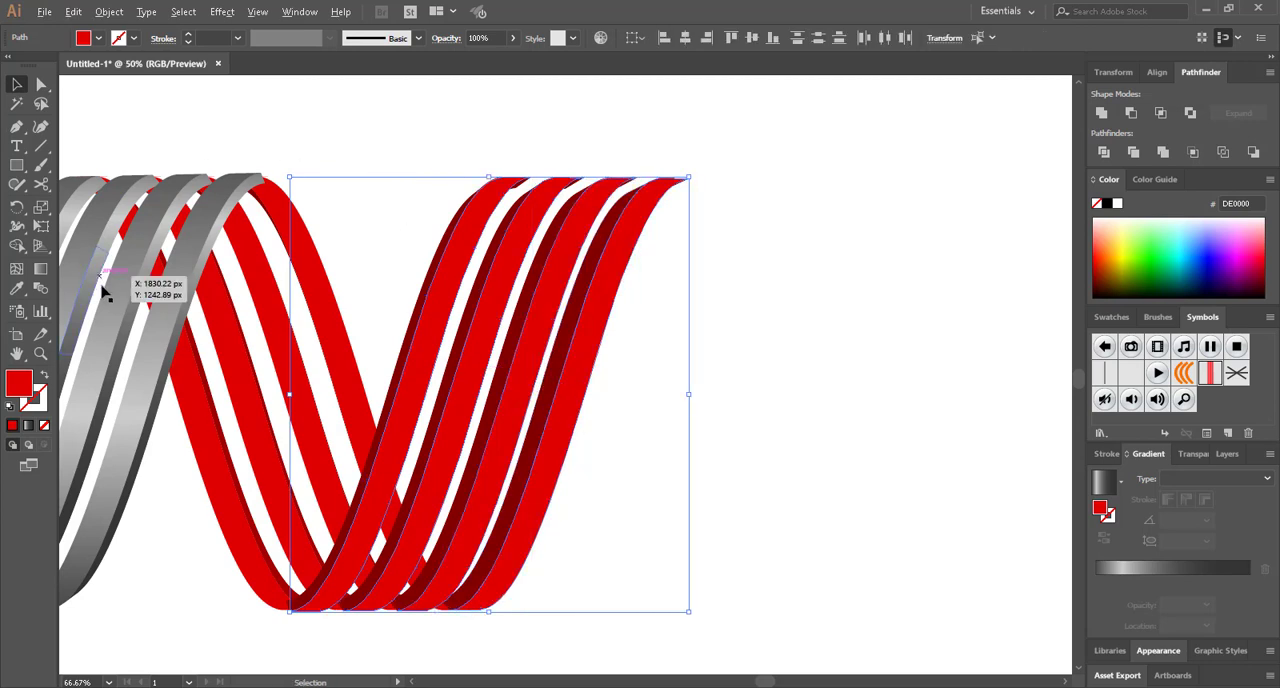
Apply the lighter grey gradient sample to the last leg's selected front faces with the Eyedropper
{"action": "scroll", "coordinate": [105, 295], "scroll_direction": "down", "scroll_amount": 2}
{"action": "scroll", "coordinate": [109, 311], "scroll_direction": "left", "scroll_amount": 3}
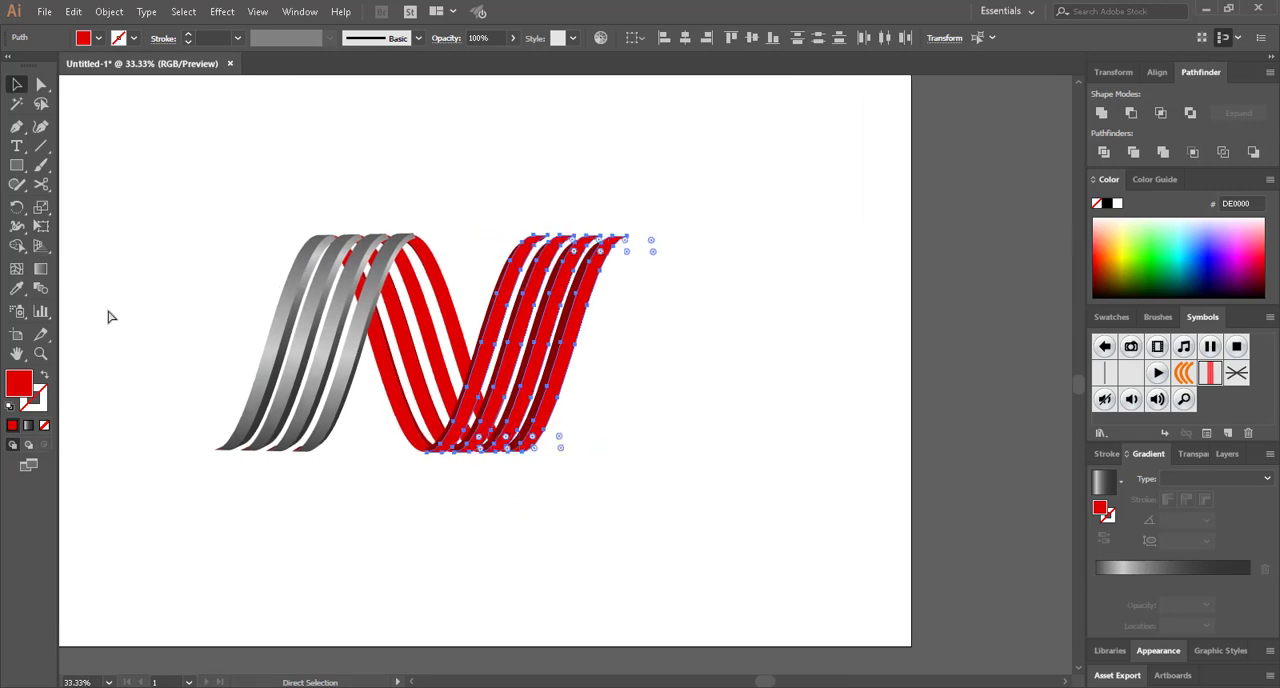
{"action": "scroll", "coordinate": [116, 311], "scroll_direction": "up", "scroll_amount": 1}
{"action": "left_click", "coordinate": [15, 292]}
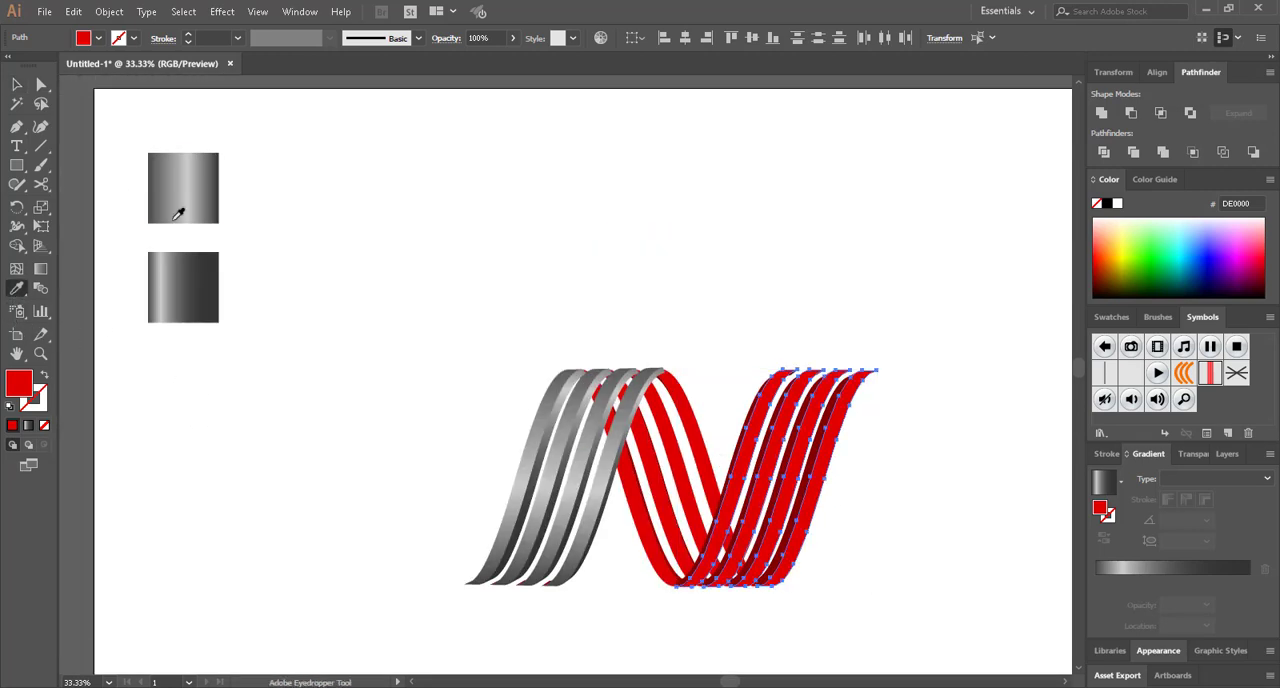
{"action": "left_click", "coordinate": [183, 204]}
Redraw the last leg's front-face gradient from bottom to top at about 90.9° and deselect
{"action": "key", "text": "g"}
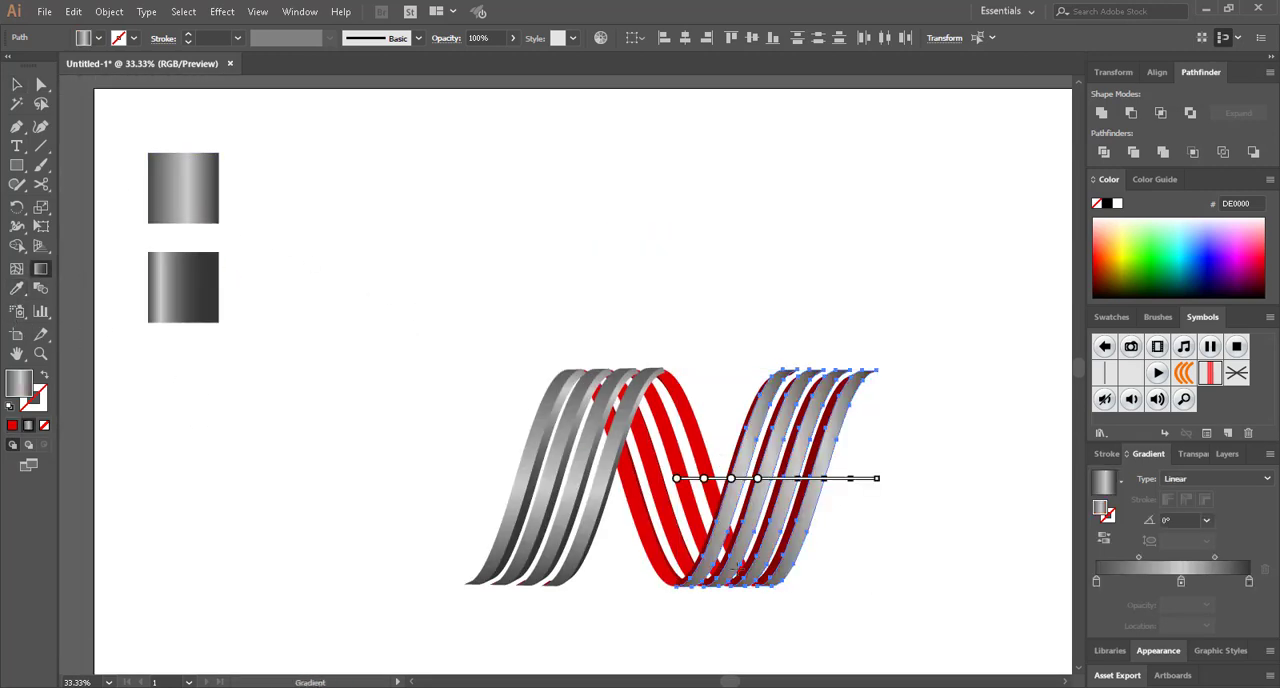
{"action": "left_click_drag", "start_coordinate": [805, 350], "coordinate": [770, 338]}
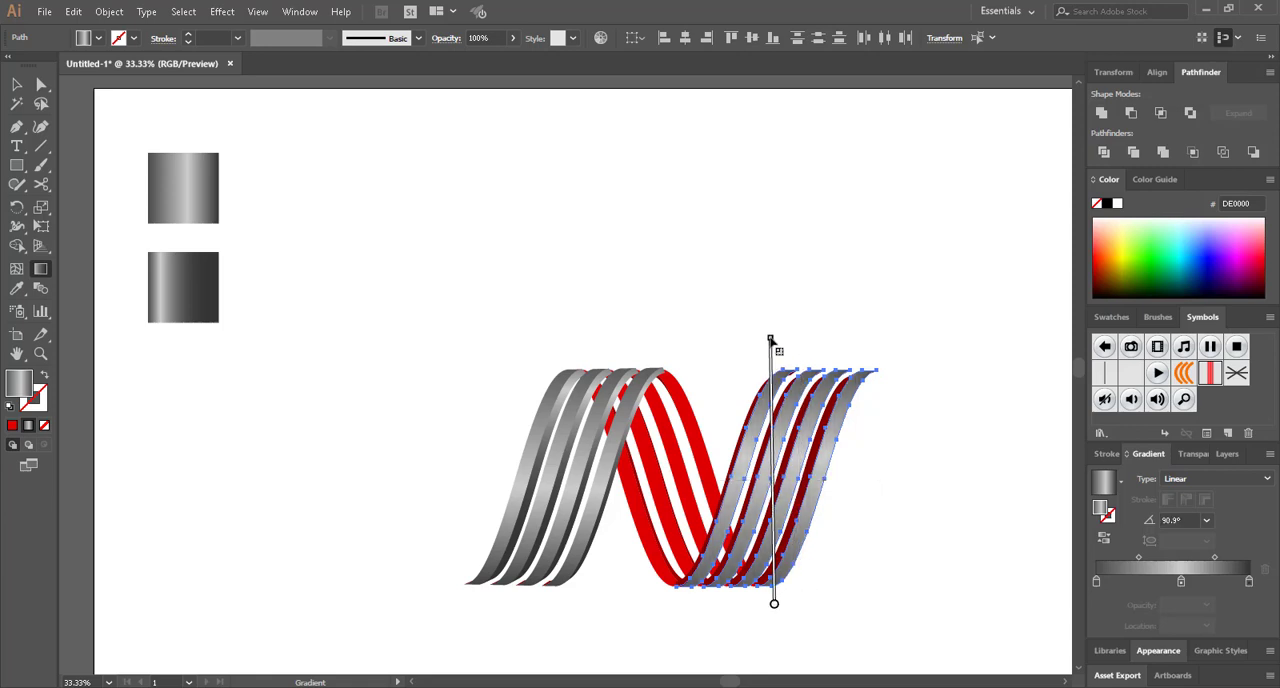
{"action": "key", "text": "a"}
{"action": "left_click", "coordinate": [897, 518]}
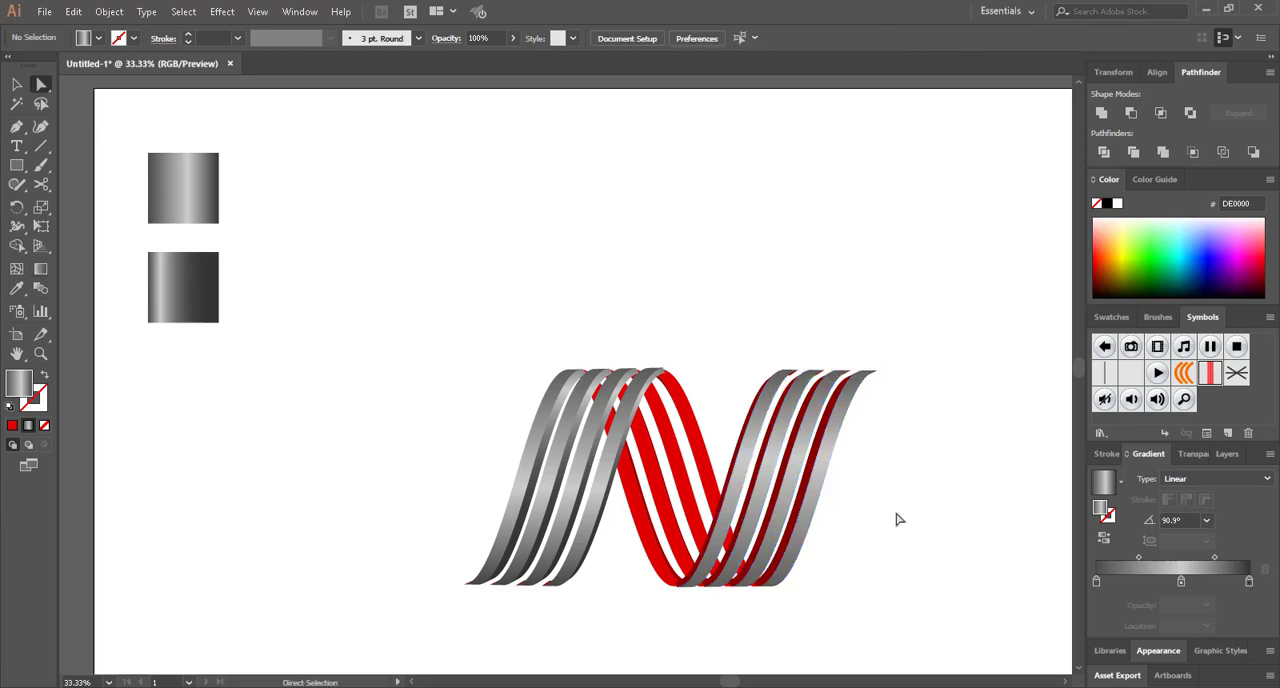
Select the dark red side faces of the stripes in the N's last leg
{"action": "scroll", "coordinate": [890, 489], "scroll_direction": "up", "scroll_amount": 1}
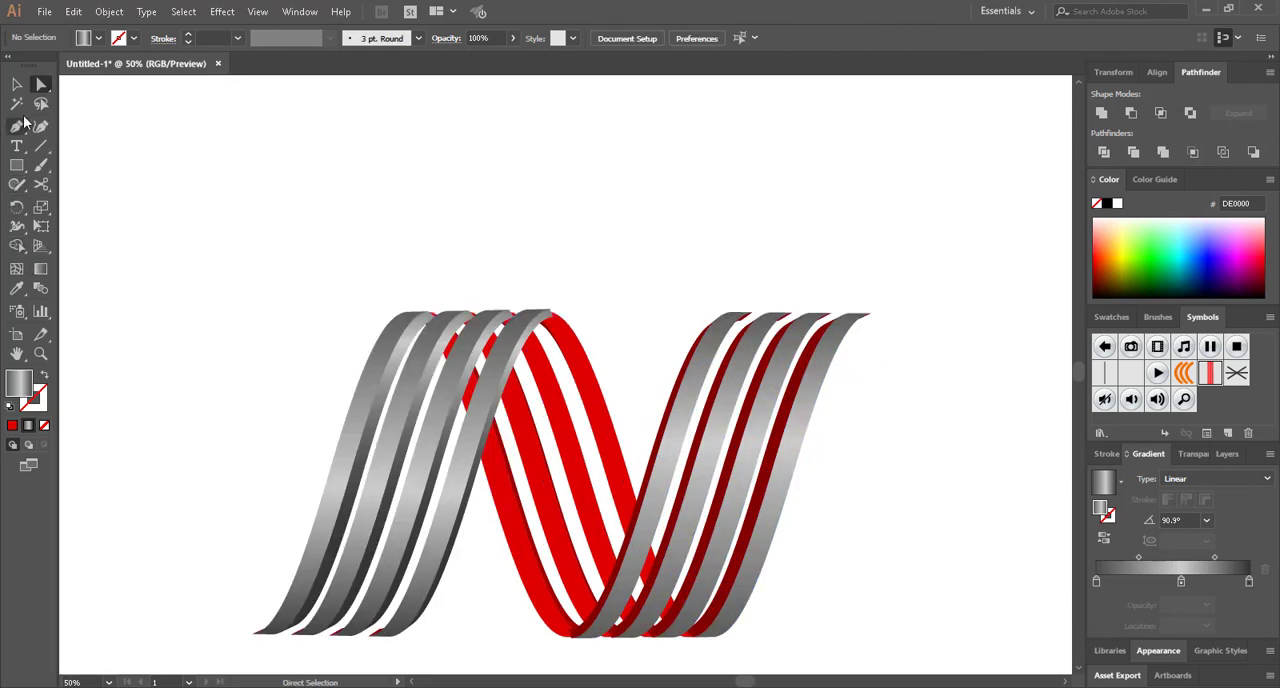
{"action": "left_click", "coordinate": [16, 85]}
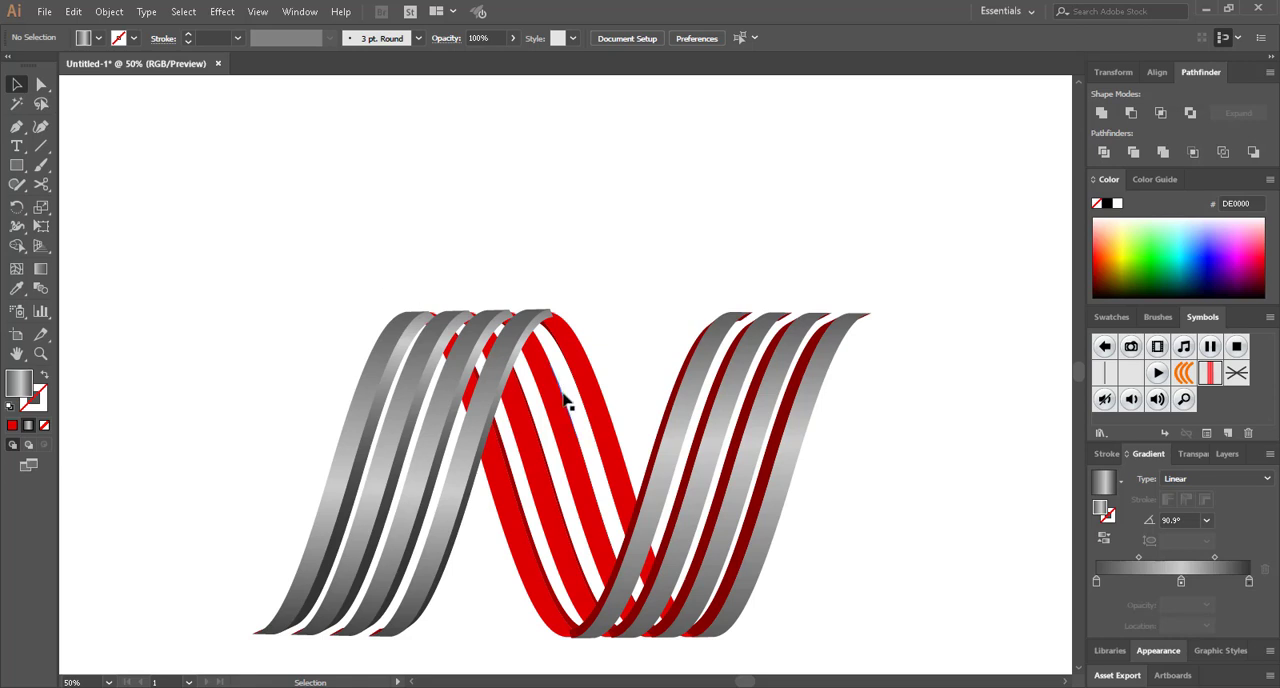
{"action": "left_click", "coordinate": [770, 458]}
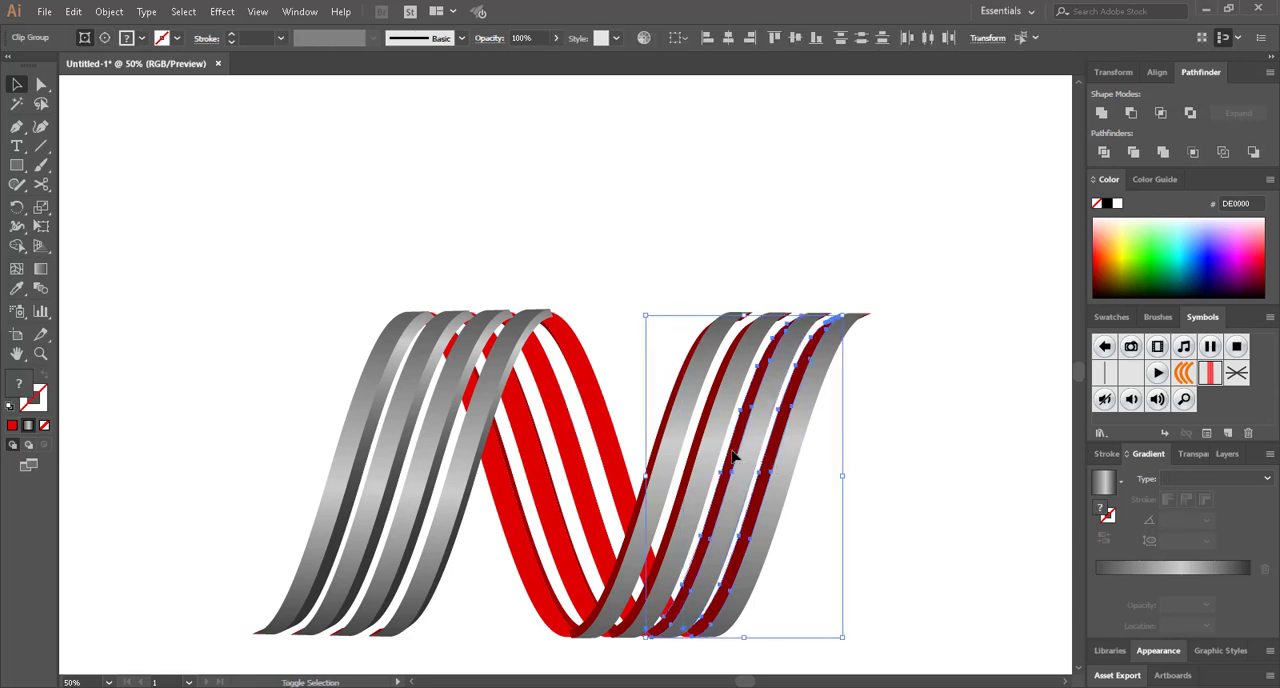
{"action": "left_click", "coordinate": [668, 452], "text": "shift"}
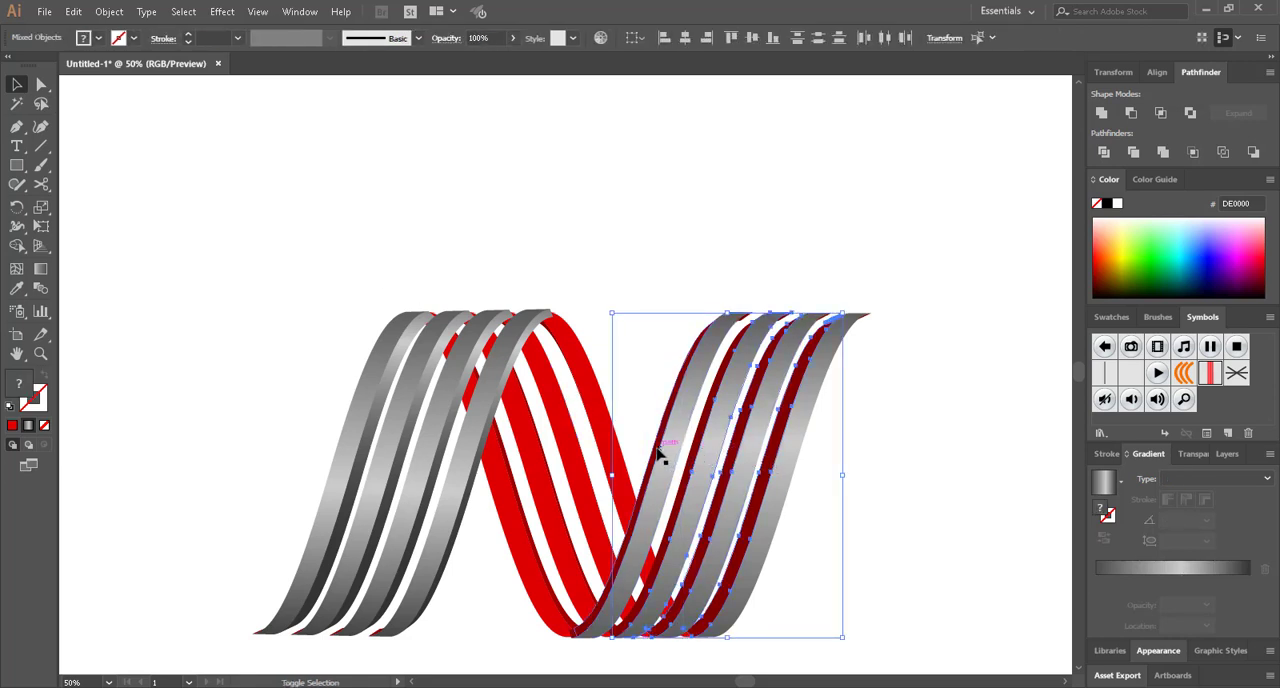
{"action": "left_click", "coordinate": [659, 454], "text": "shift"}
{"action": "scroll", "coordinate": [659, 454], "scroll_direction": "down", "scroll_amount": 1}
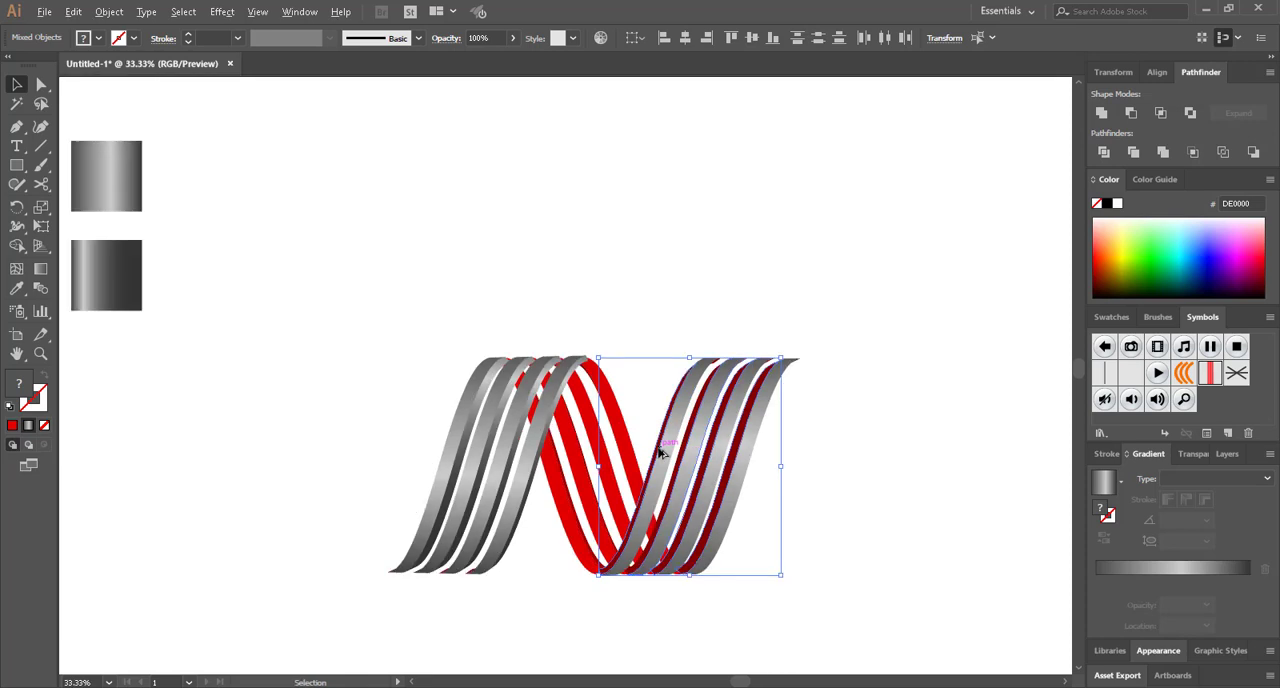
Try to apply the darker grey gradient sample to the last leg's current selection with the Eyedropper
{"action": "left_click", "coordinate": [16, 288]}
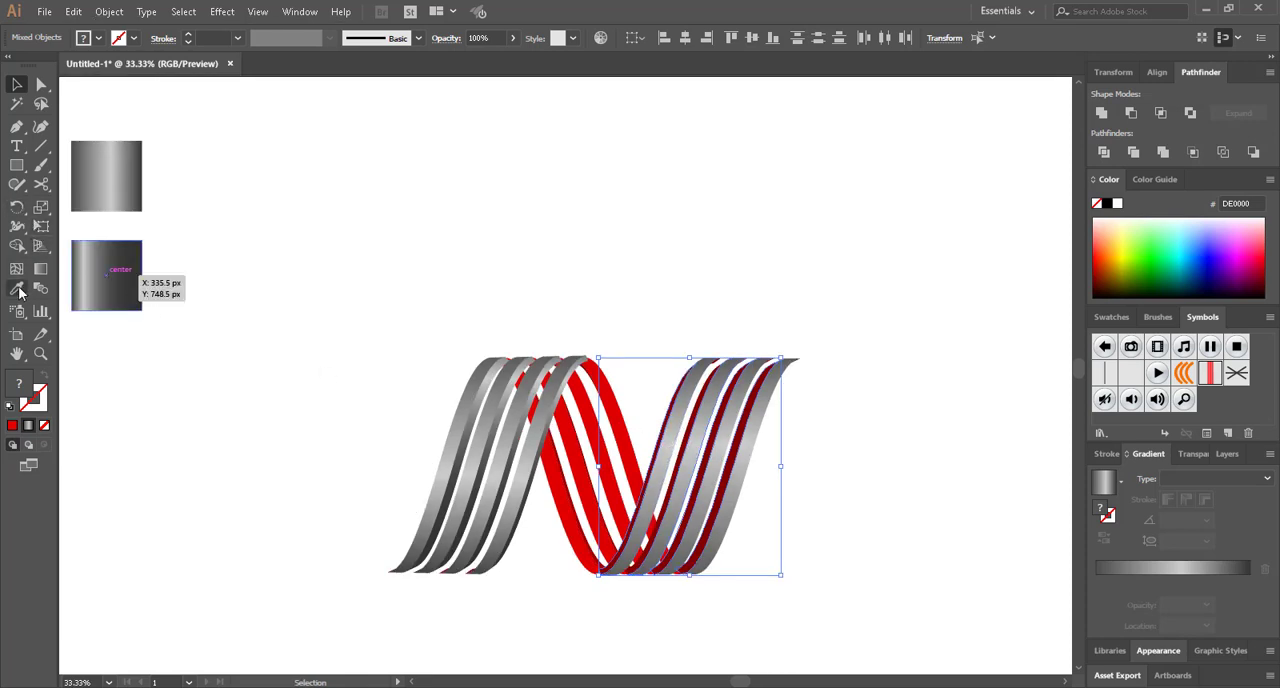
{"action": "left_click", "coordinate": [108, 268]}
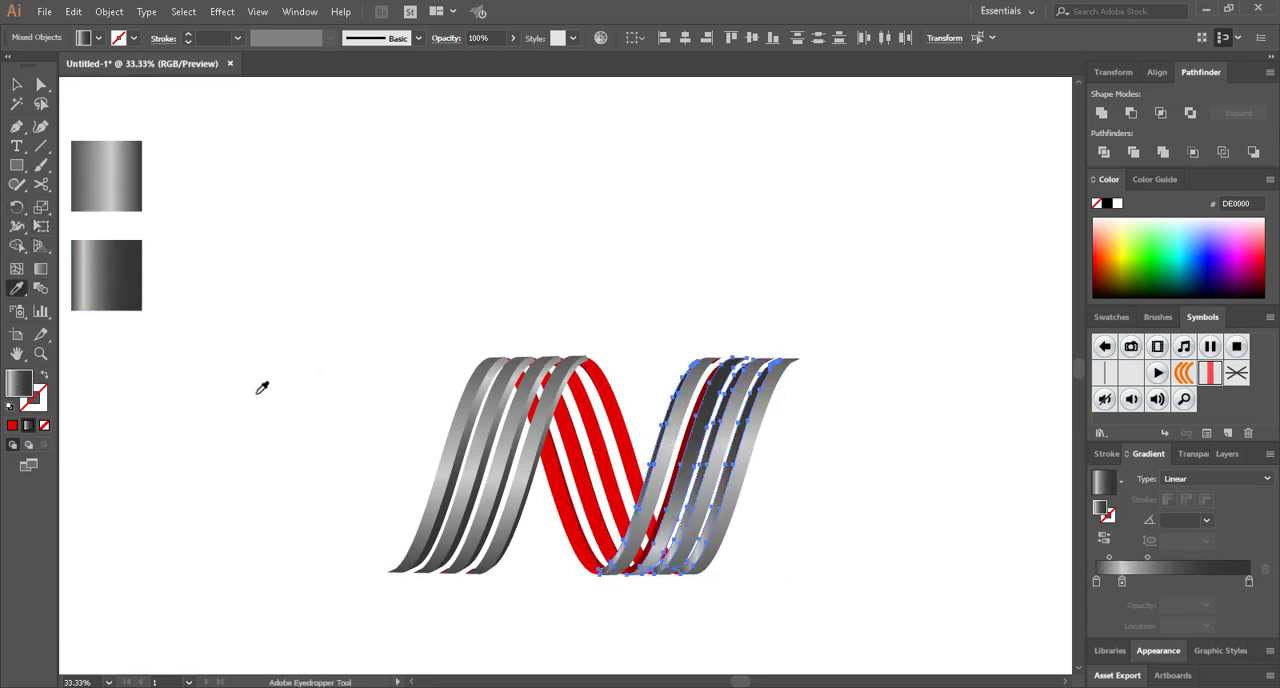
{"action": "key", "text": "ctrl+z"}
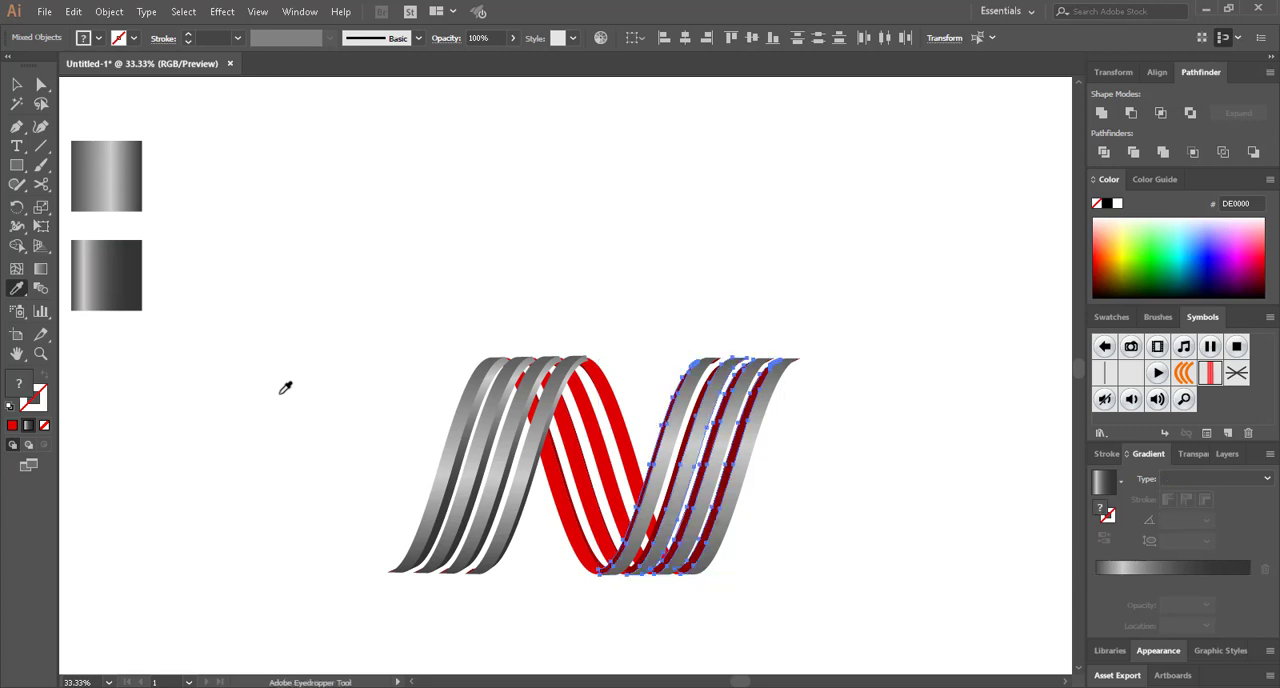
Remove the wrongly included grey front face from the selection of the last leg's side faces
{"action": "scroll", "coordinate": [697, 453], "scroll_direction": "up", "scroll_amount": 2}
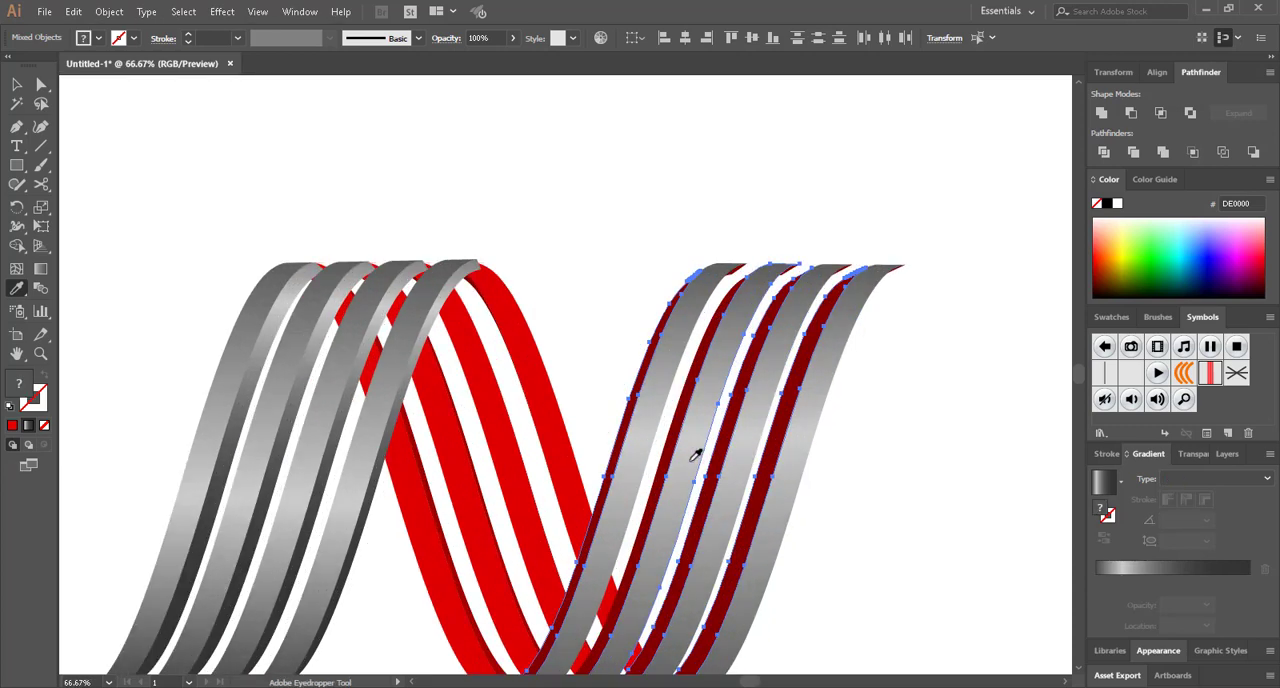
{"action": "key", "text": "v"}
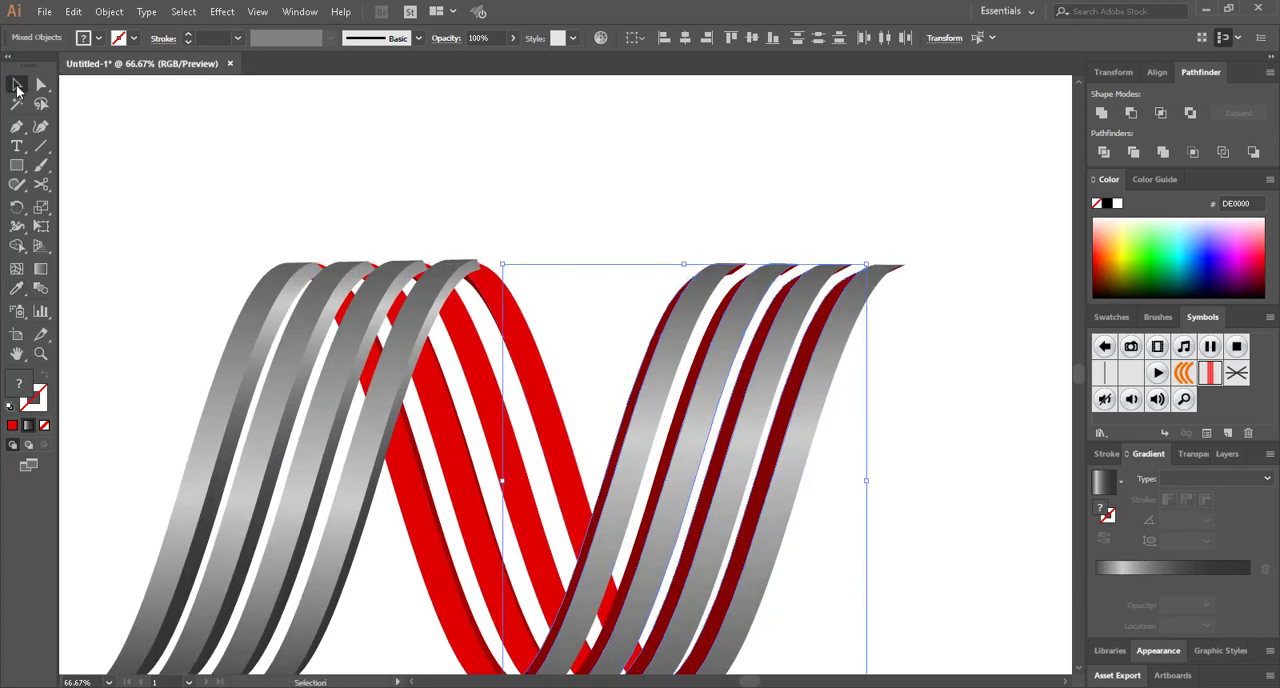
{"action": "left_click", "coordinate": [686, 482]}
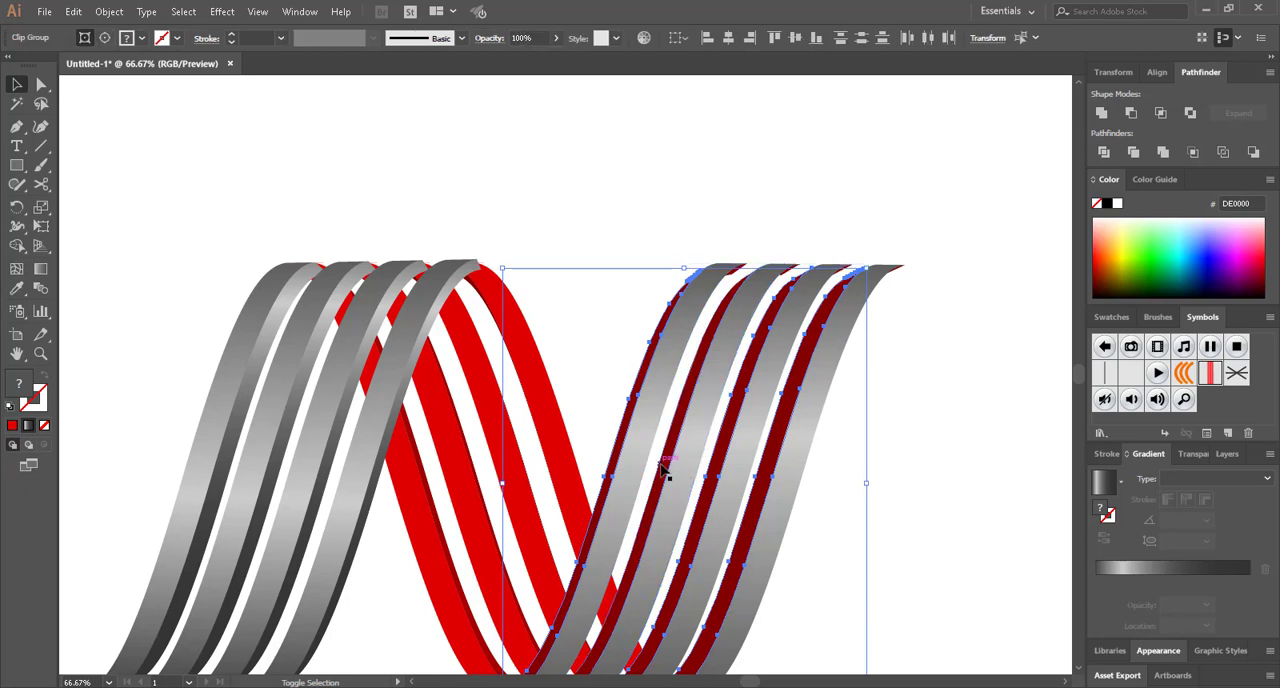
Apply the darker grey gradient sample to the last leg's dark red side faces with the Eyedropper
{"action": "scroll", "coordinate": [560, 490], "scroll_direction": "down", "scroll_amount": 1}
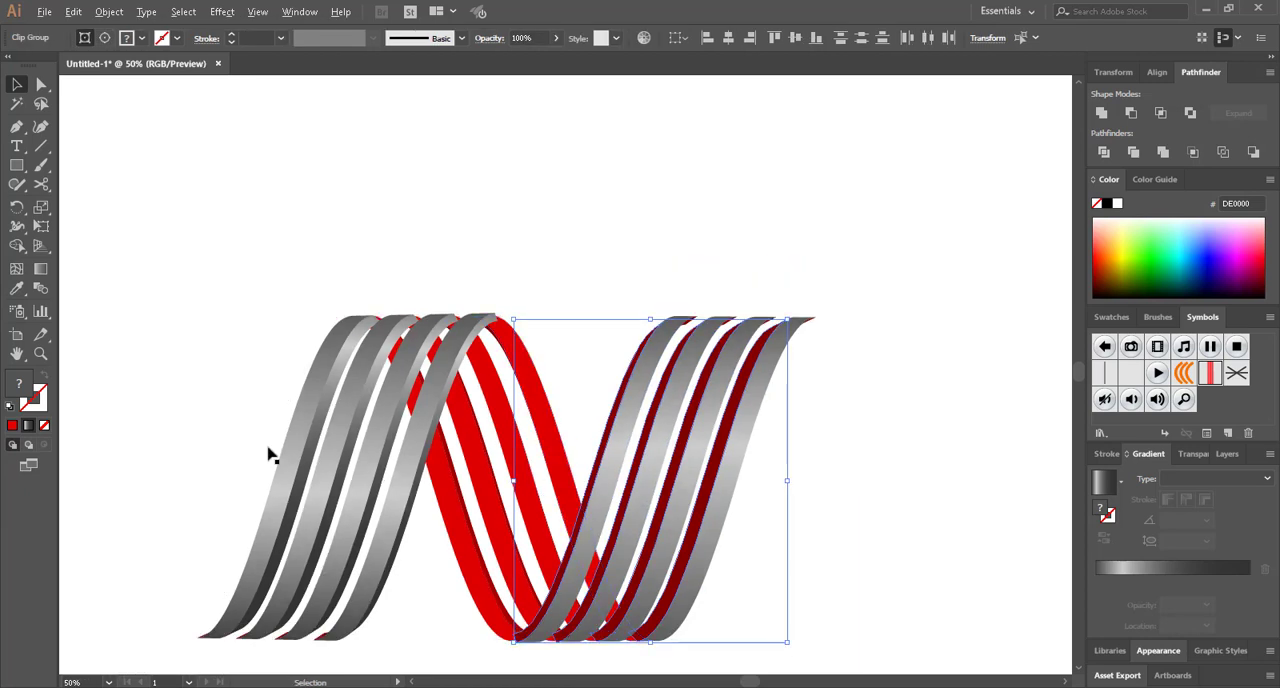
{"action": "left_click", "coordinate": [17, 288]}
{"action": "scroll", "coordinate": [160, 294], "scroll_direction": "left", "scroll_amount": 4}
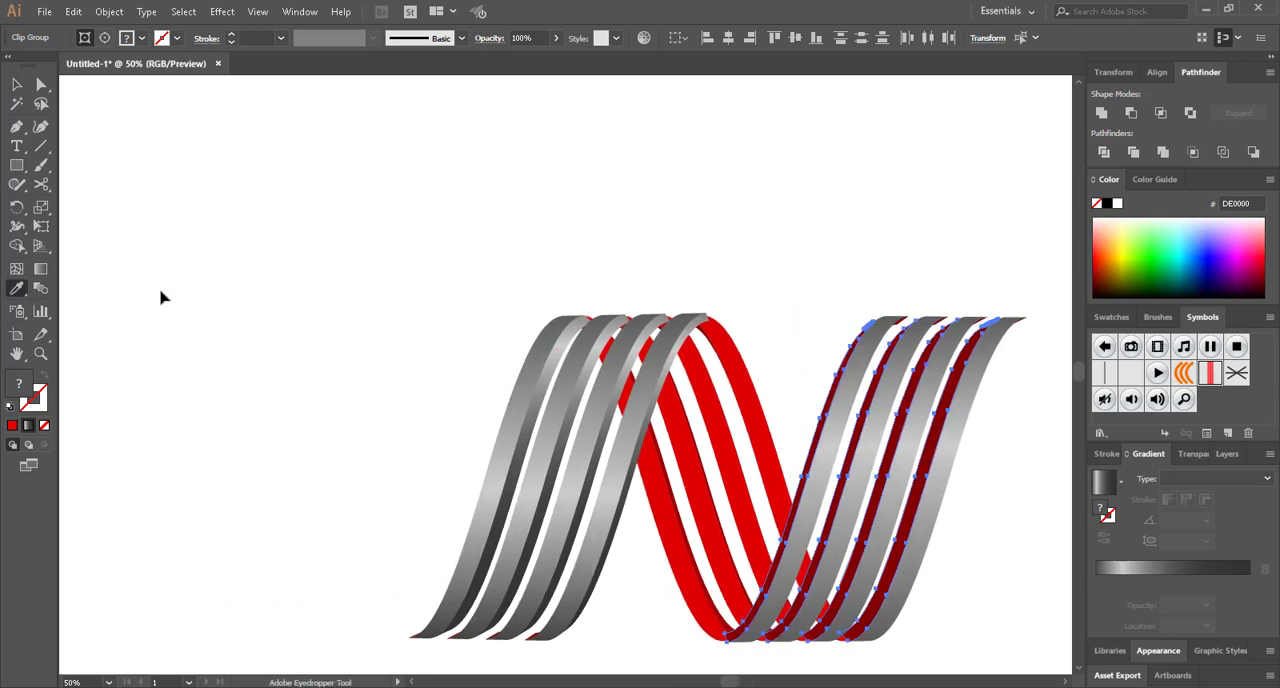
{"action": "scroll", "coordinate": [151, 283], "scroll_direction": "down", "scroll_amount": 1}
{"action": "scroll", "coordinate": [151, 283], "scroll_direction": "left", "scroll_amount": 2}
{"action": "left_click", "coordinate": [143, 226]}
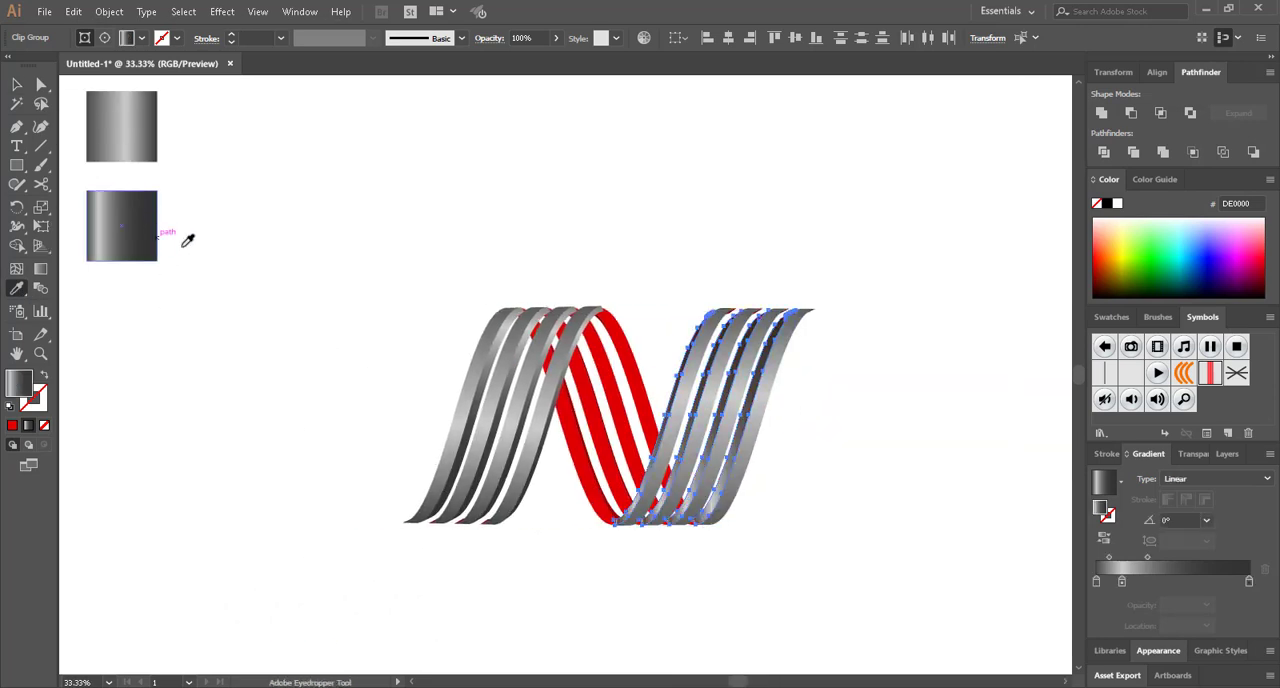
Redraw the last leg's side-face gradient from top to bottom at about -93.2° and deselect
{"action": "left_click", "coordinate": [46, 274]}
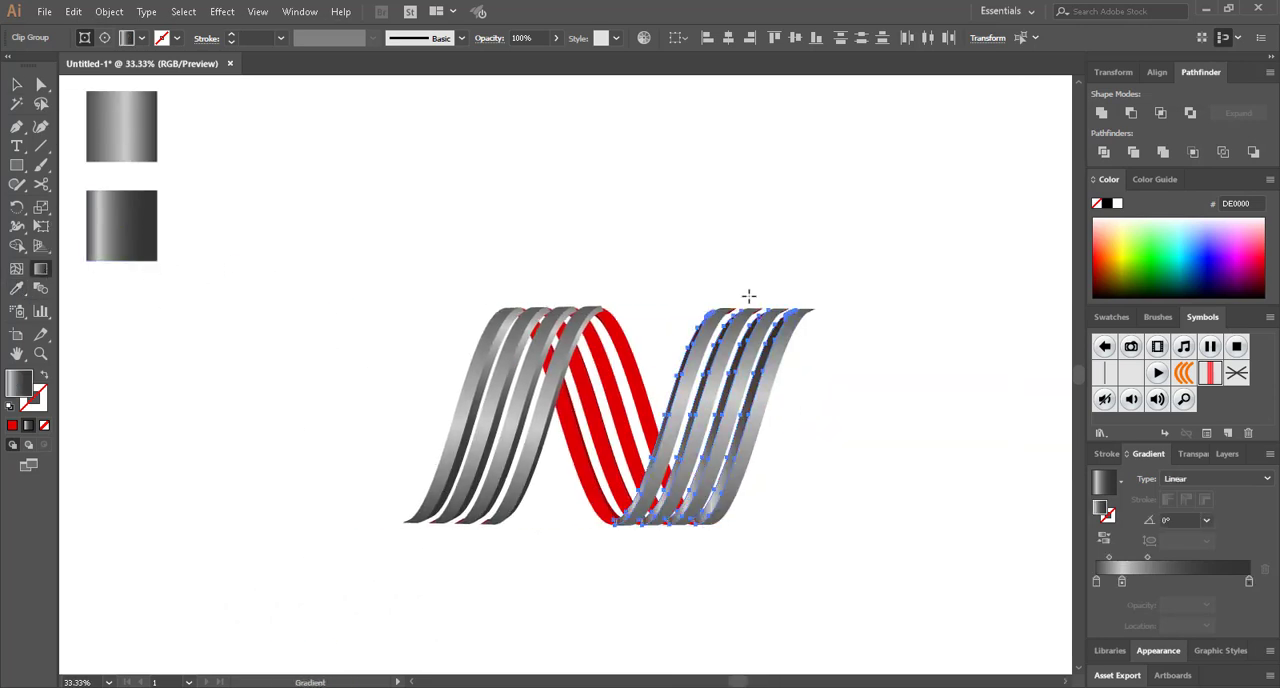
{"action": "left_click_drag", "start_coordinate": [748, 296], "coordinate": [735, 539]}
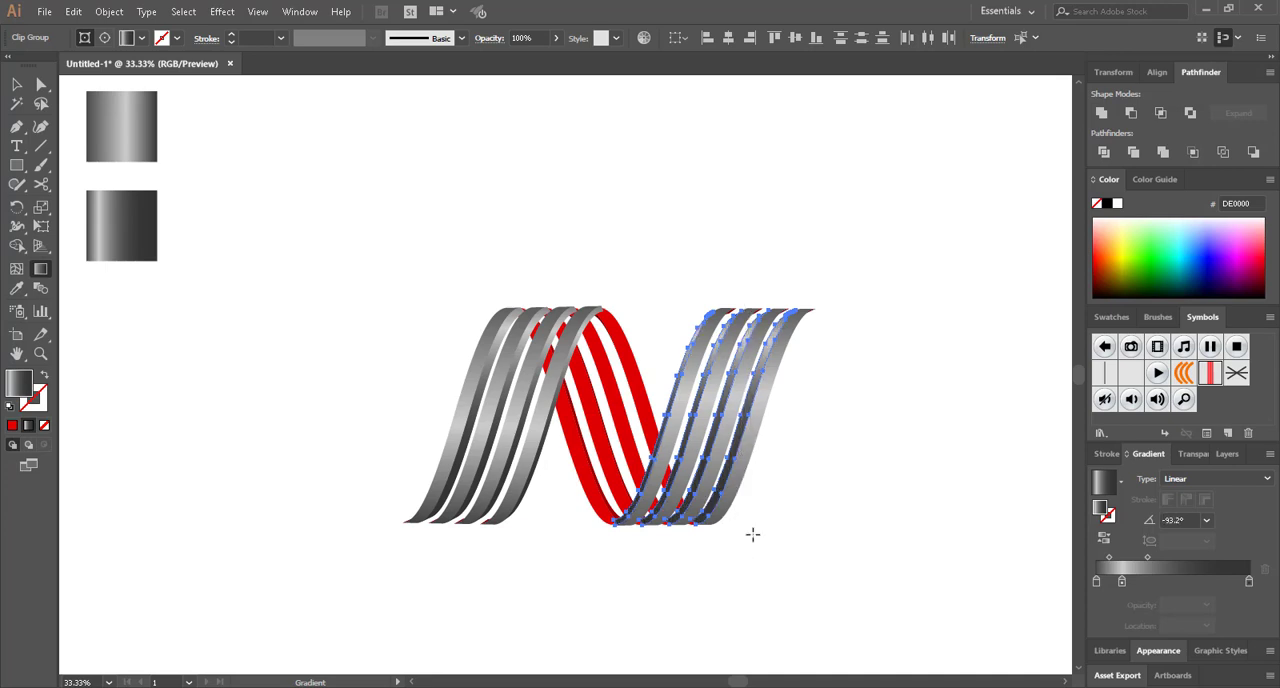
{"action": "key", "text": "a"}
{"action": "left_click", "coordinate": [761, 539]}
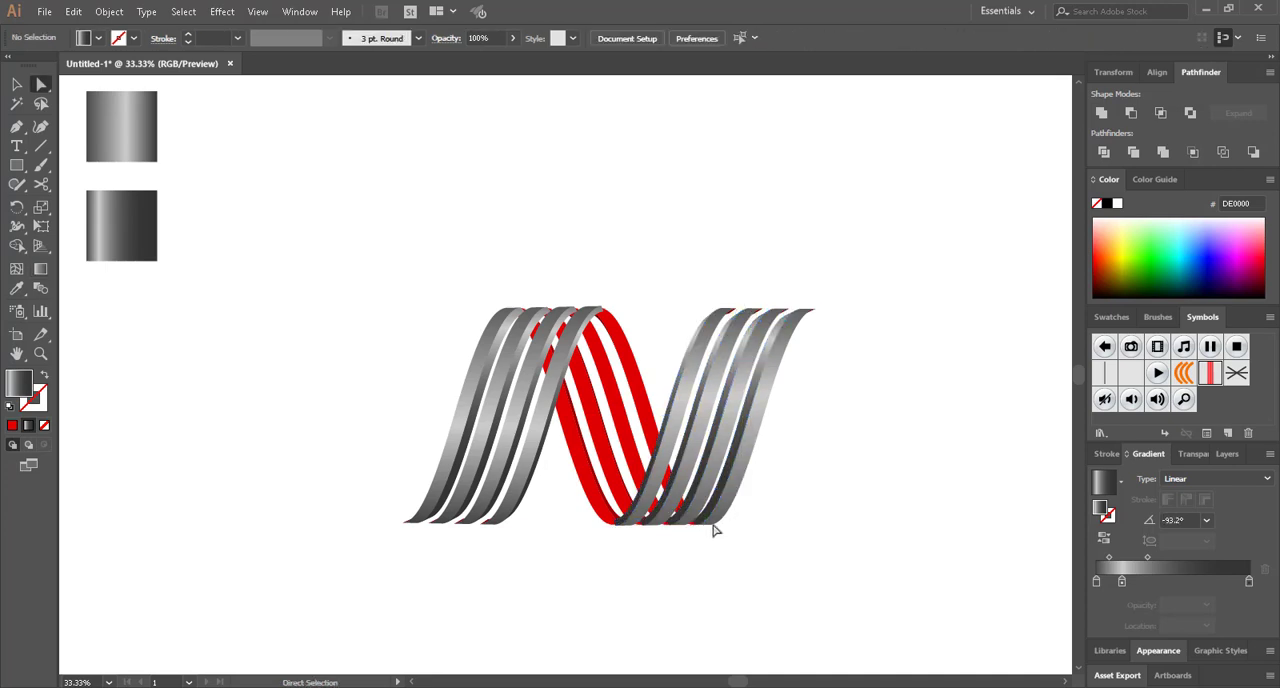
Select the bright red front faces of all four stripes in the N's middle diagonal
{"action": "scroll", "coordinate": [624, 450], "scroll_direction": "up", "scroll_amount": 4}
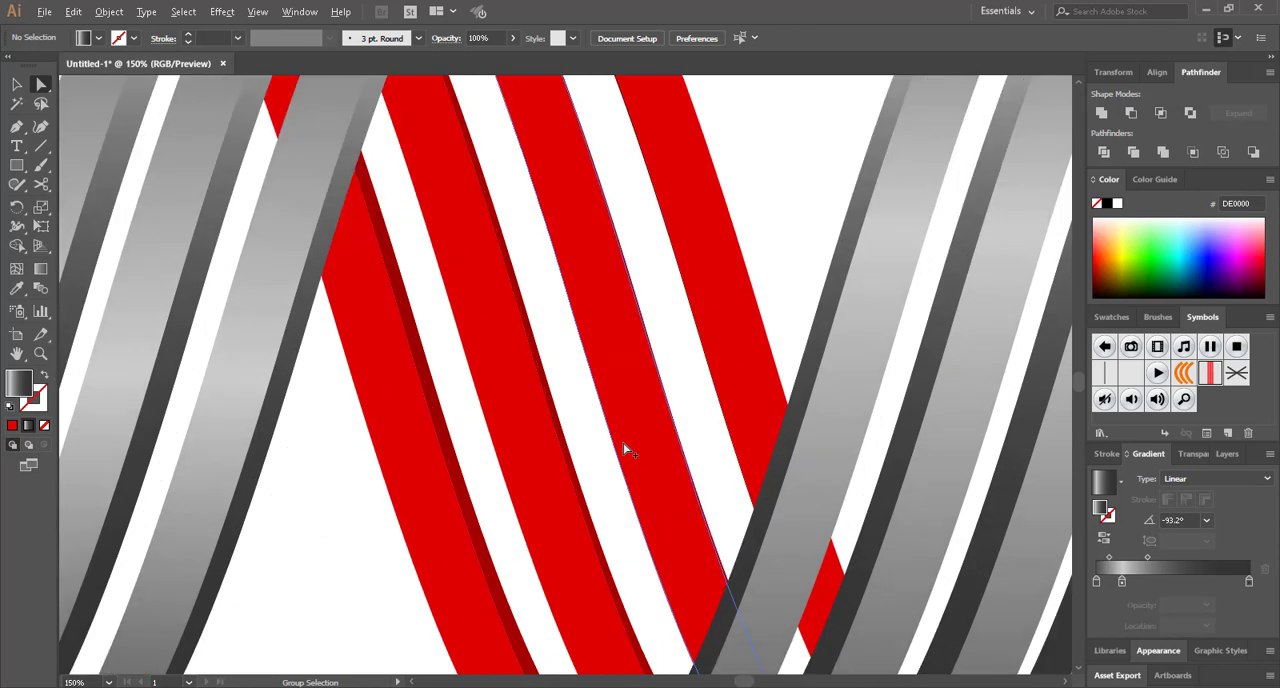
{"action": "left_click", "coordinate": [417, 486]}
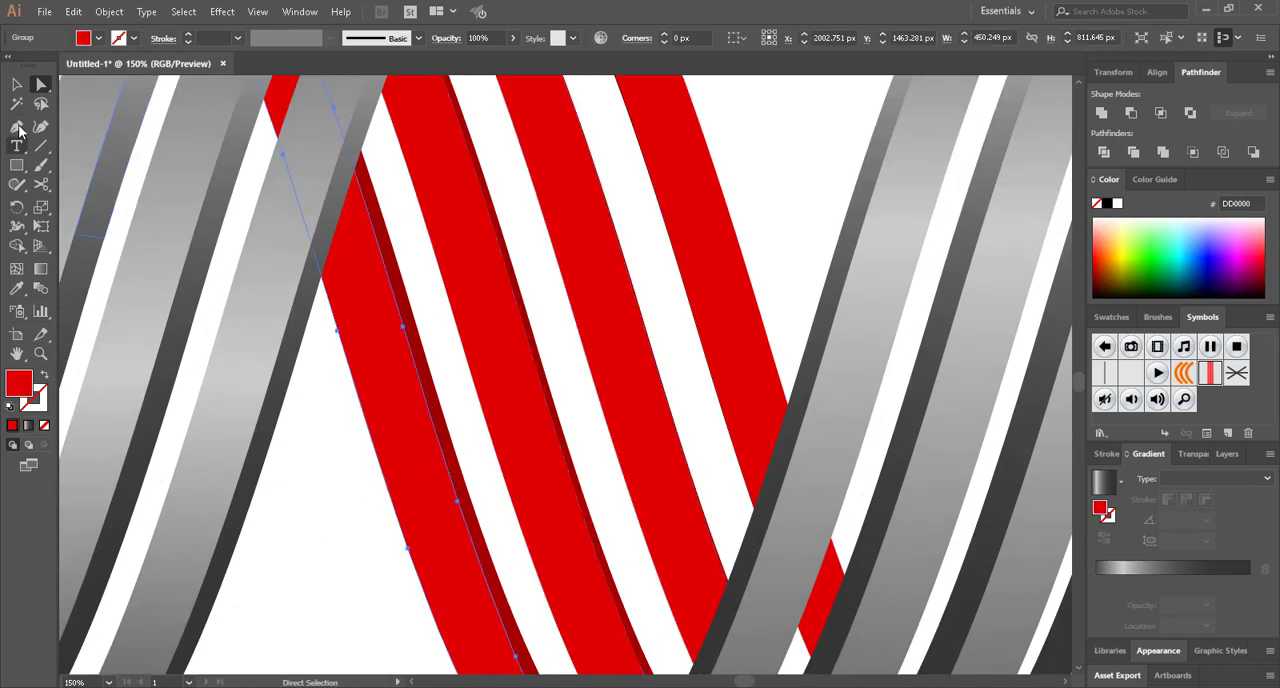
{"action": "left_click", "coordinate": [24, 87]}
{"action": "left_click", "coordinate": [283, 567]}
{"action": "left_click", "coordinate": [400, 505]}
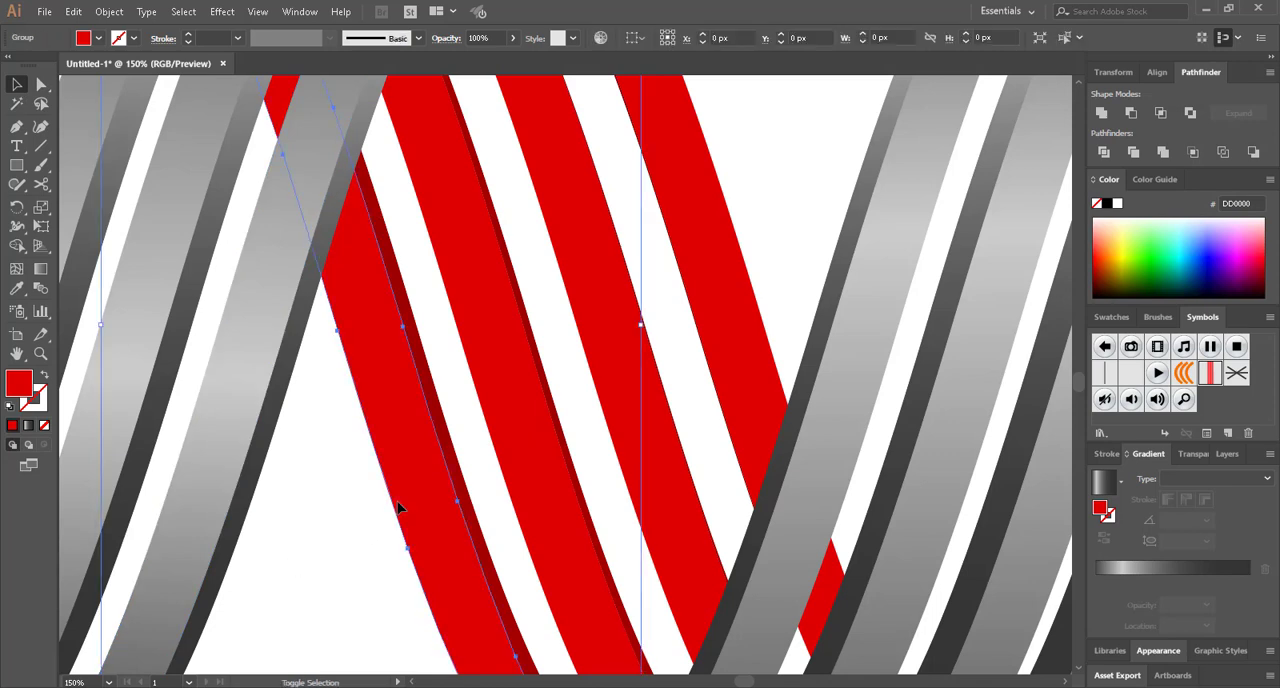
{"action": "left_click", "coordinate": [543, 437], "text": "shift"}
{"action": "left_click", "coordinate": [643, 375], "text": "shift"}
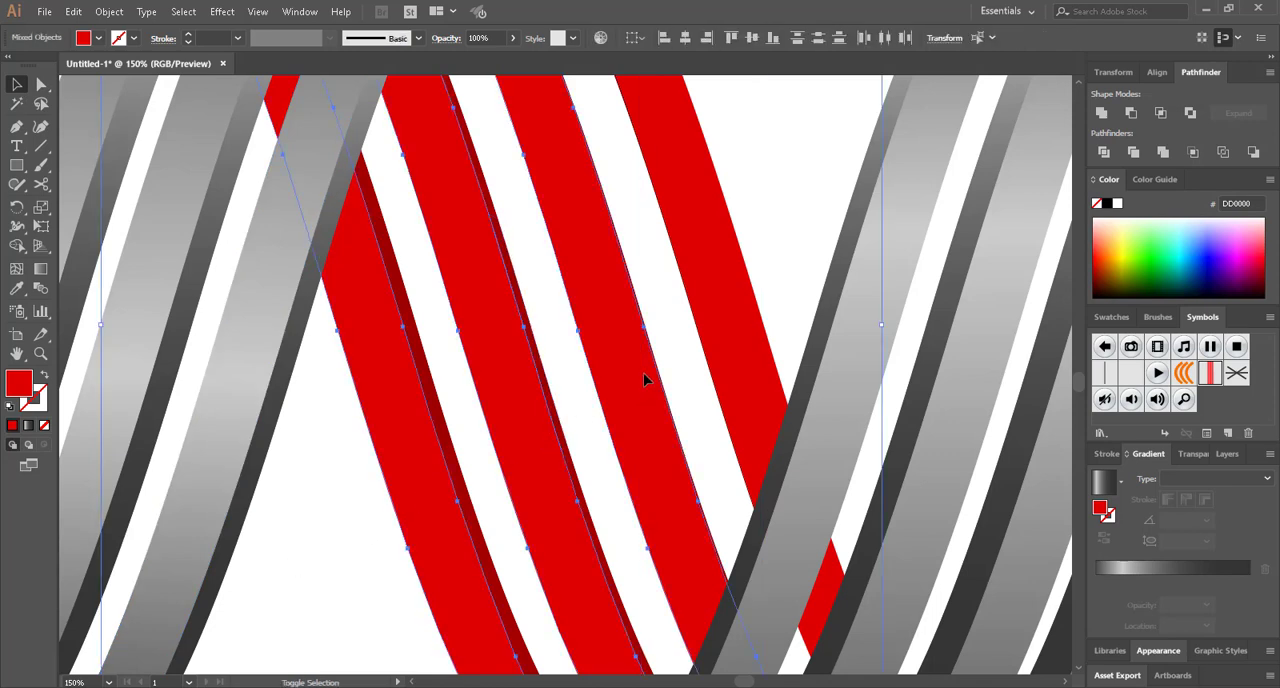
{"action": "left_click", "coordinate": [737, 338], "text": "shift"}
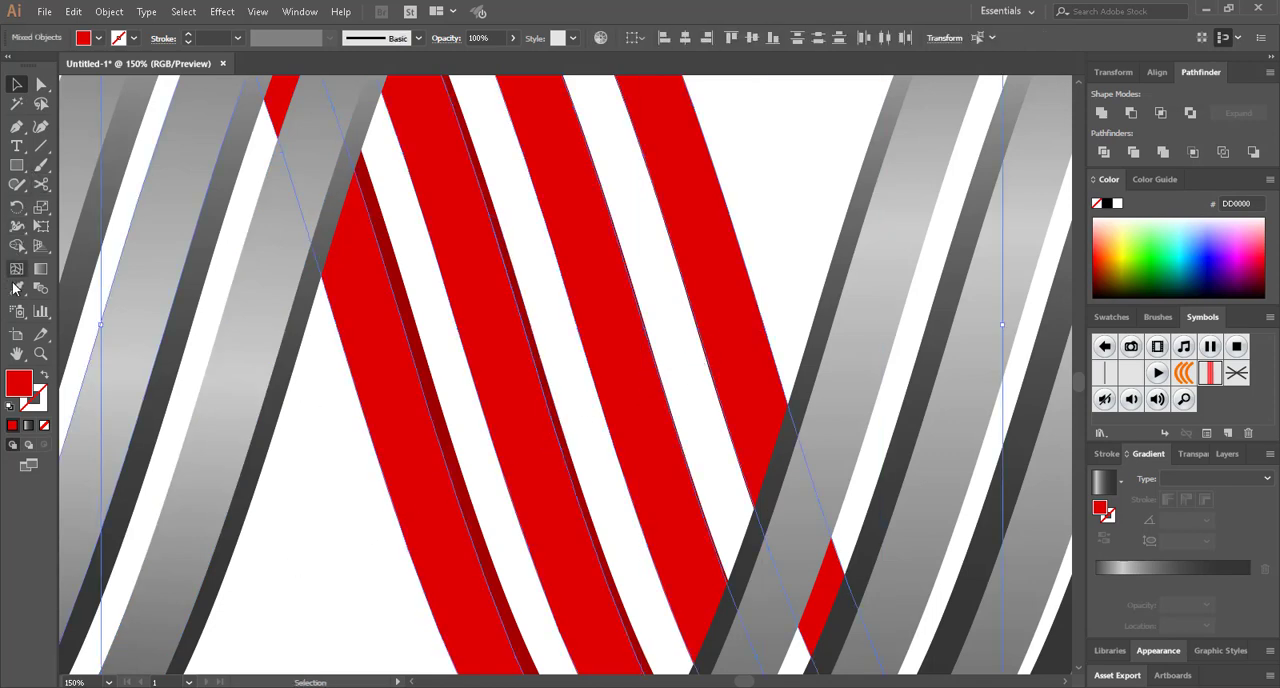
Apply the darker grey gradient sample to the middle diagonal's selected front faces with the Eyedropper
{"action": "left_click", "coordinate": [16, 288]}
{"action": "key", "text": "ctrl+minus"}
{"action": "key", "text": "ctrl+minus"}
{"action": "key", "text": "ctrl+minus"}
{"action": "key", "text": "ctrl+minus"}
{"action": "scroll", "coordinate": [120, 362], "scroll_direction": "left", "scroll_amount": 12}
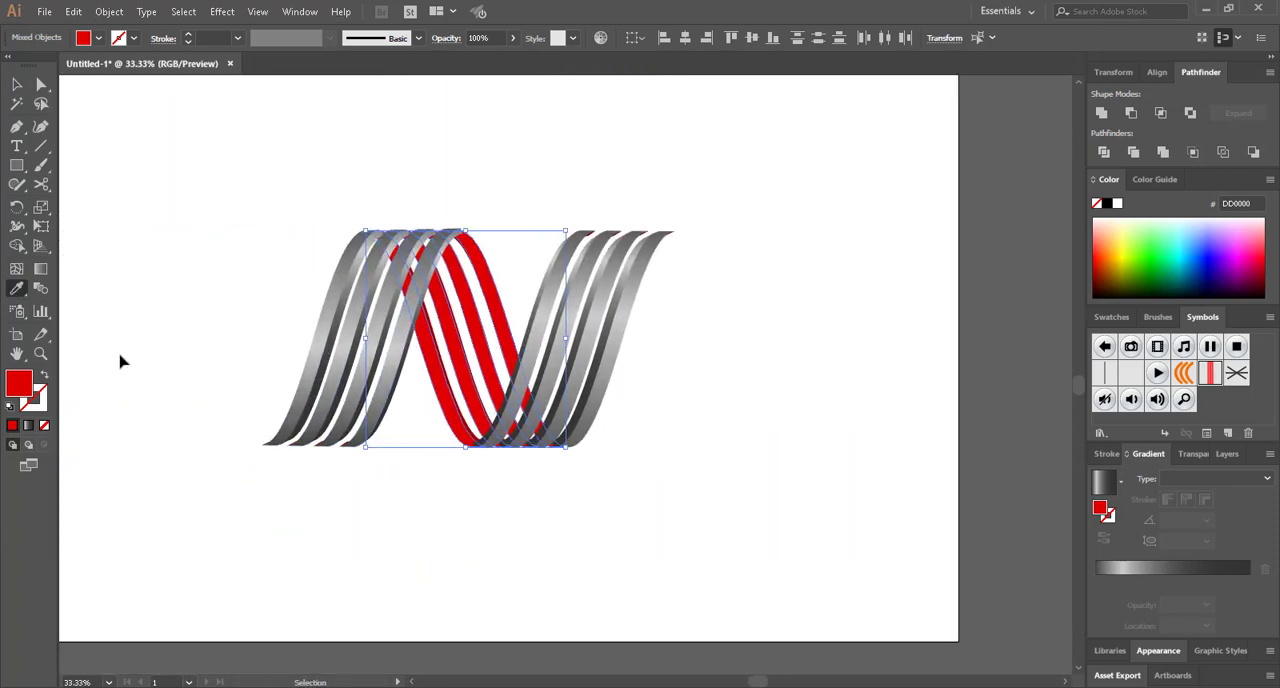
{"action": "left_click", "coordinate": [179, 142]}
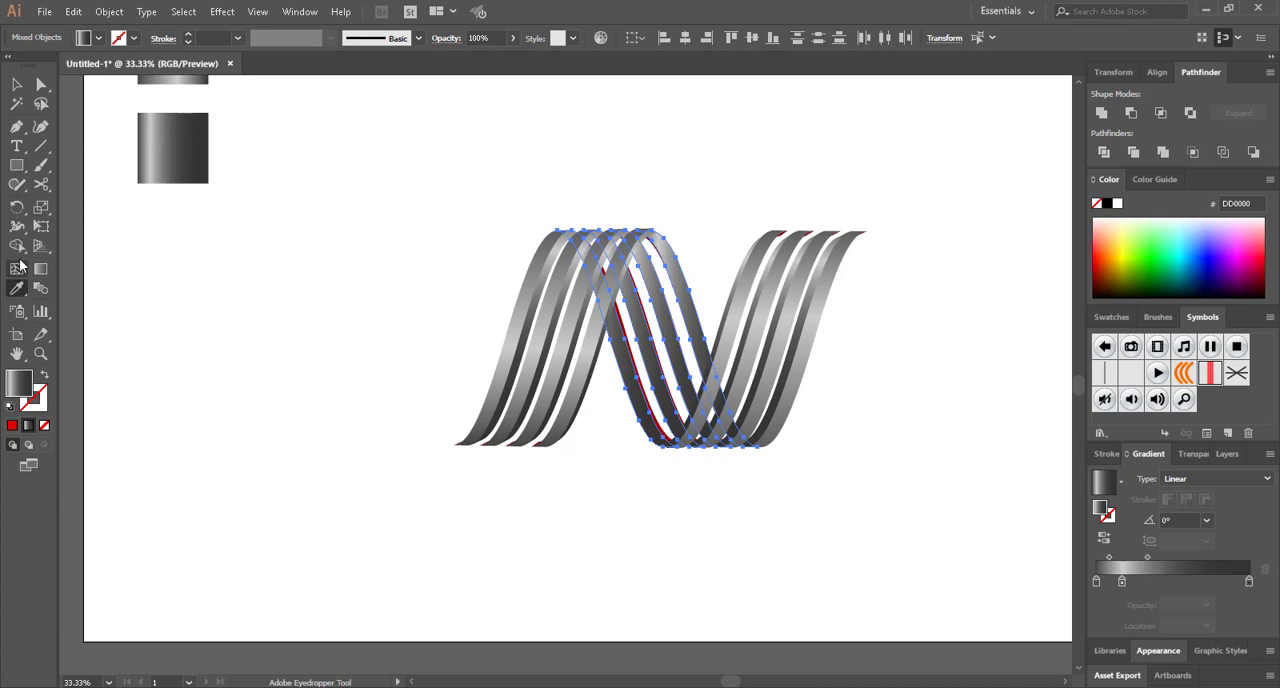
Redraw the middle diagonal's front-face gradient from top to bottom at about -88.8° and deselect
{"action": "left_click", "coordinate": [40, 268]}
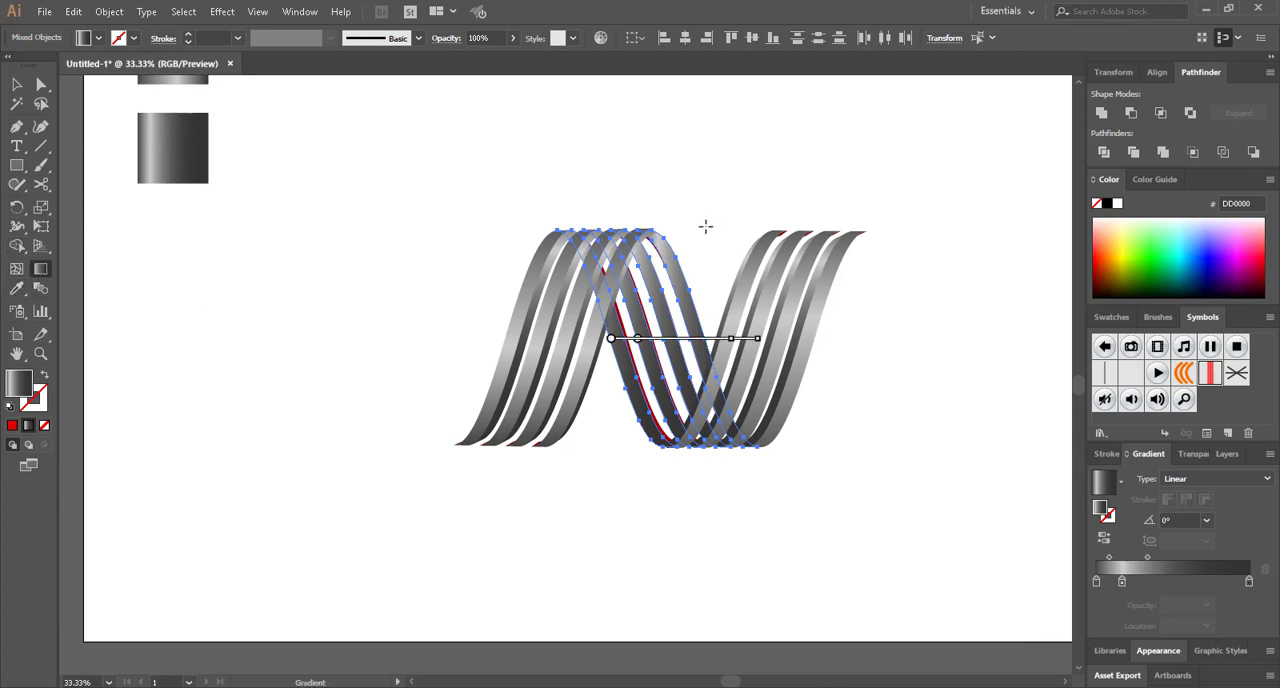
{"action": "mouse_move", "coordinate": [676, 208]}
{"action": "left_mouse_down"}
{"action": "mouse_move", "coordinate": [666, 514]}
{"action": "mouse_move", "coordinate": [683, 520]}
{"action": "left_mouse_up"}
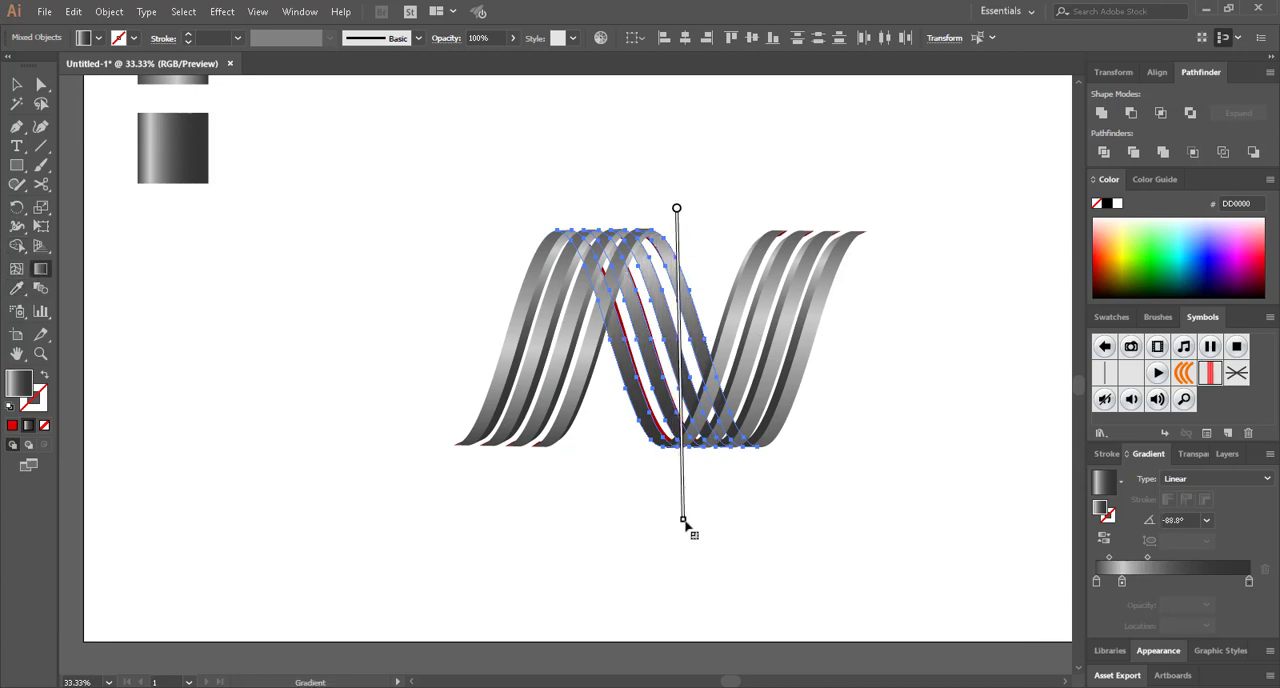
{"action": "key", "text": "a"}
{"action": "left_click", "coordinate": [689, 511]}
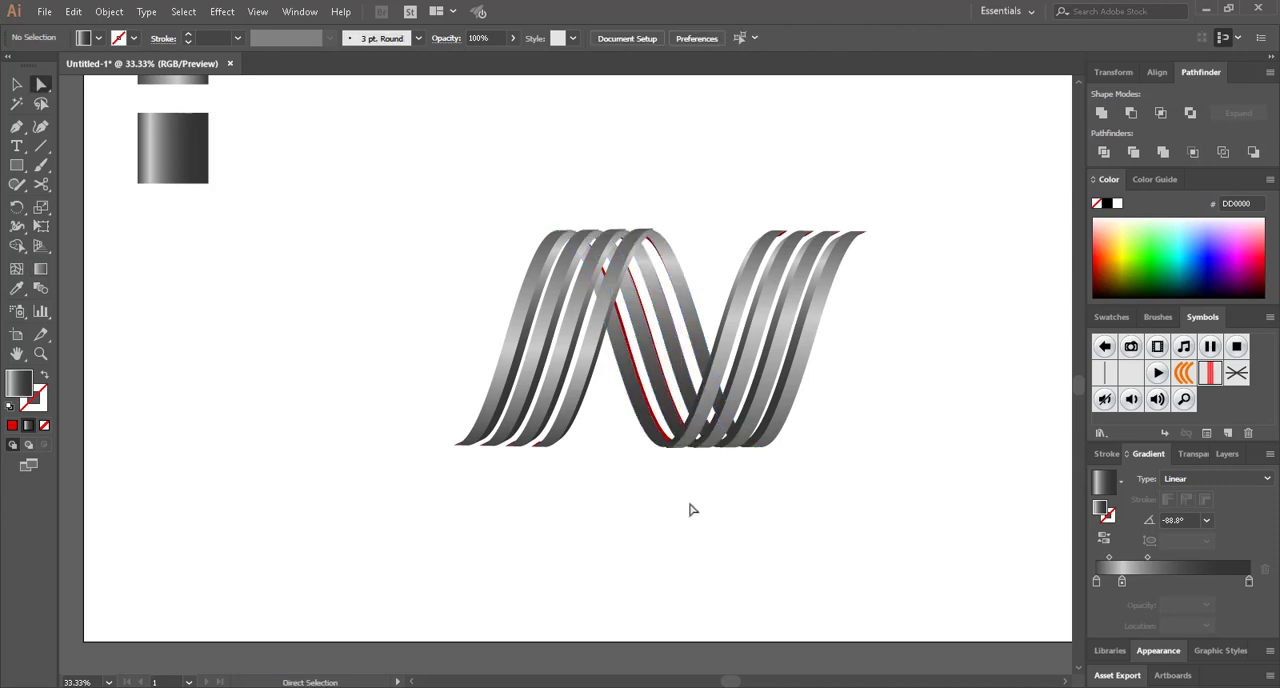
Select the dark red side faces of all the stripes in the N's middle diagonal, including the very thin slivers
{"action": "scroll", "coordinate": [669, 398], "scroll_direction": "up", "scroll_amount": 4}
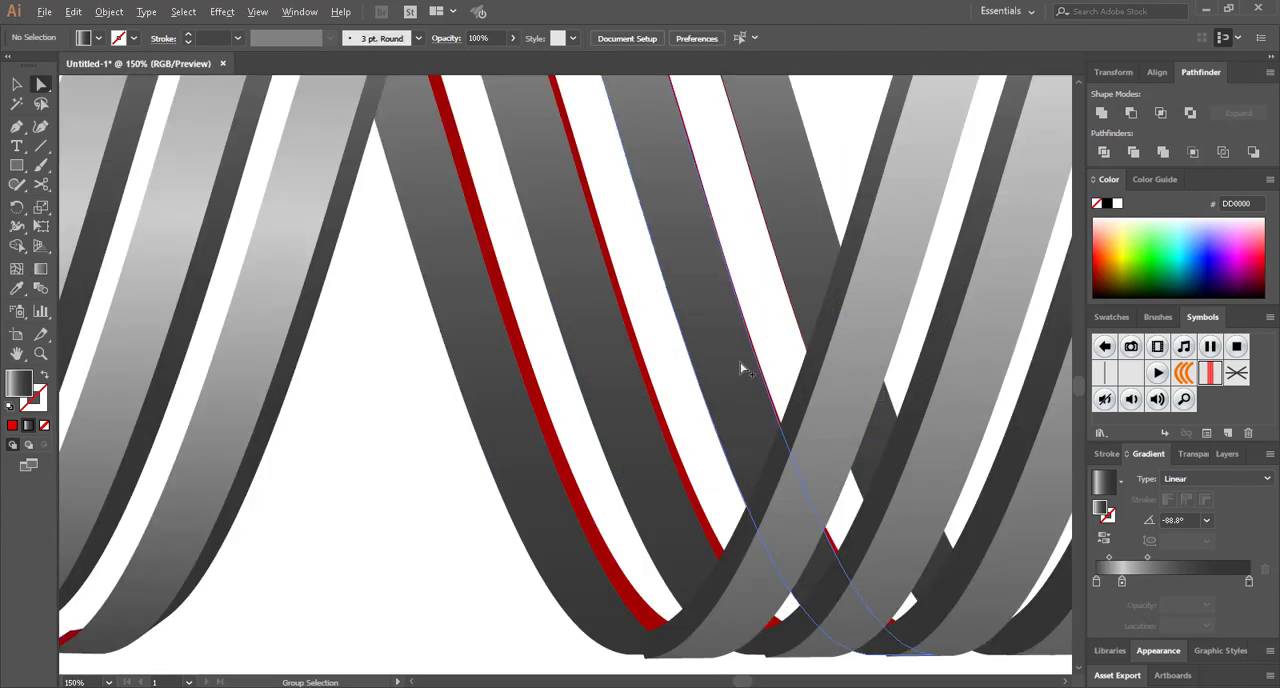
{"action": "scroll", "coordinate": [740, 357], "scroll_direction": "up", "scroll_amount": 3}
{"action": "scroll", "coordinate": [740, 357], "scroll_direction": "right", "scroll_amount": 3}
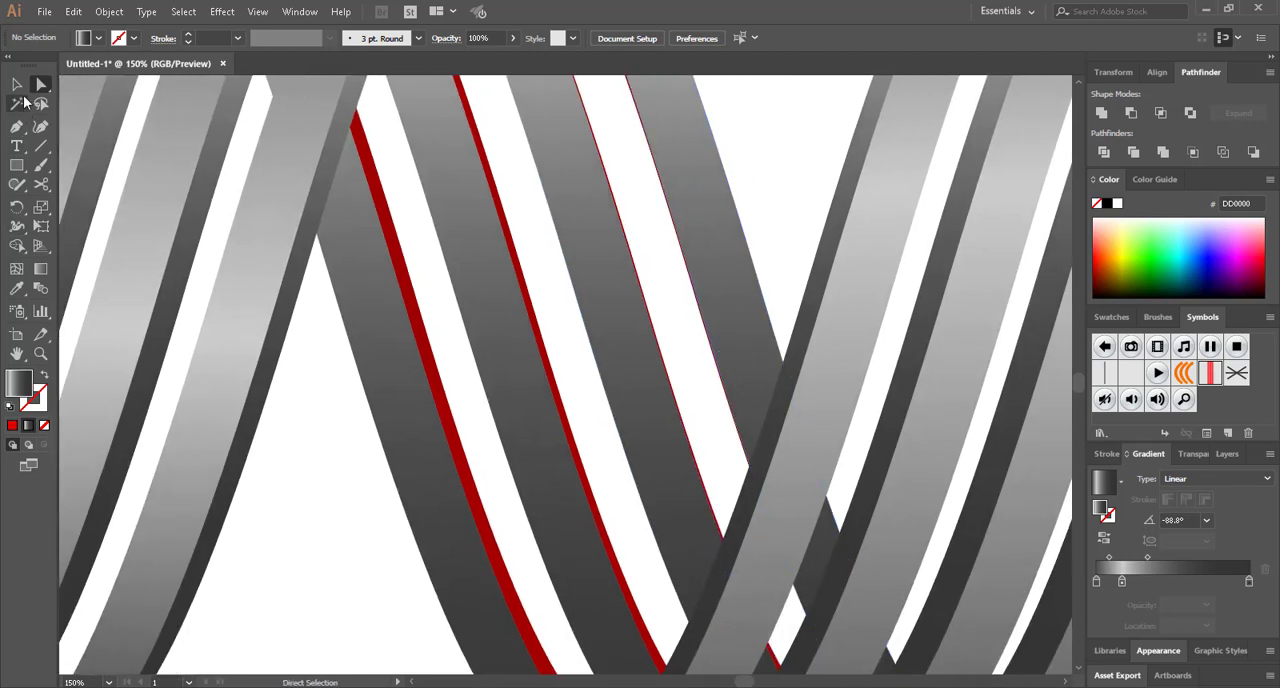
{"action": "left_click", "coordinate": [17, 87]}
{"action": "left_click", "coordinate": [480, 486]}
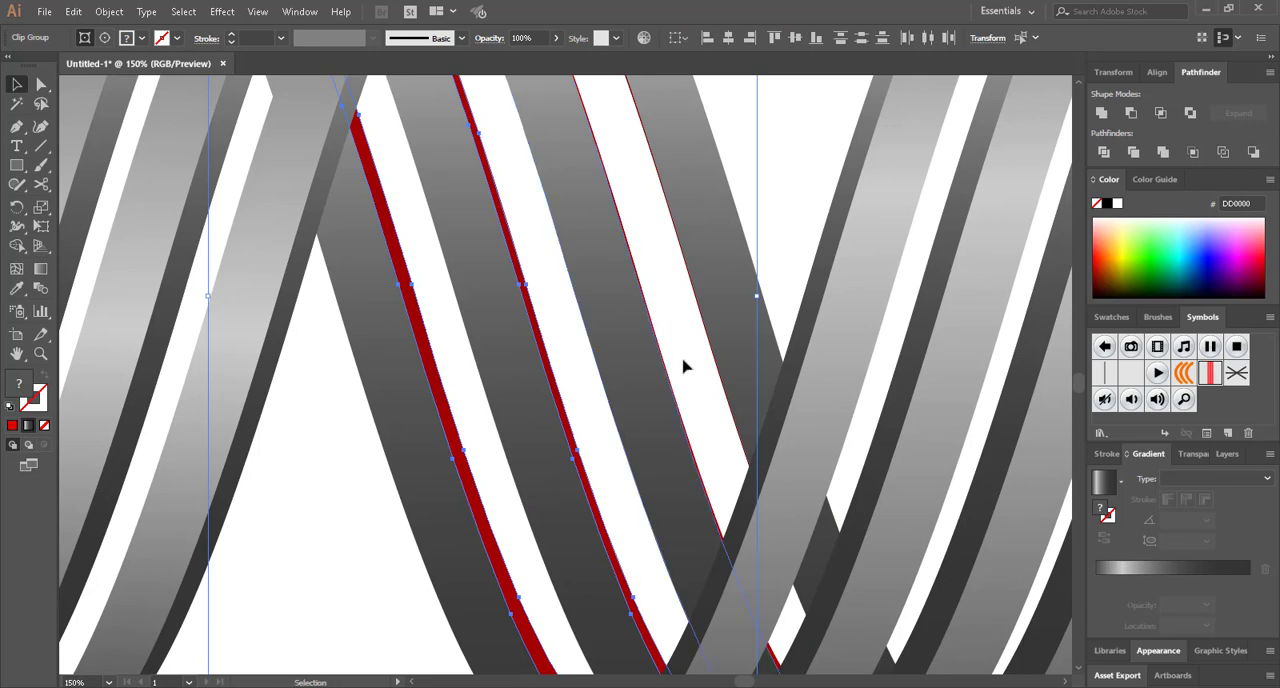
{"action": "scroll", "coordinate": [665, 380], "scroll_direction": "up", "scroll_amount": 4}
{"action": "scroll", "coordinate": [700, 380], "scroll_direction": "up", "scroll_amount": 4}
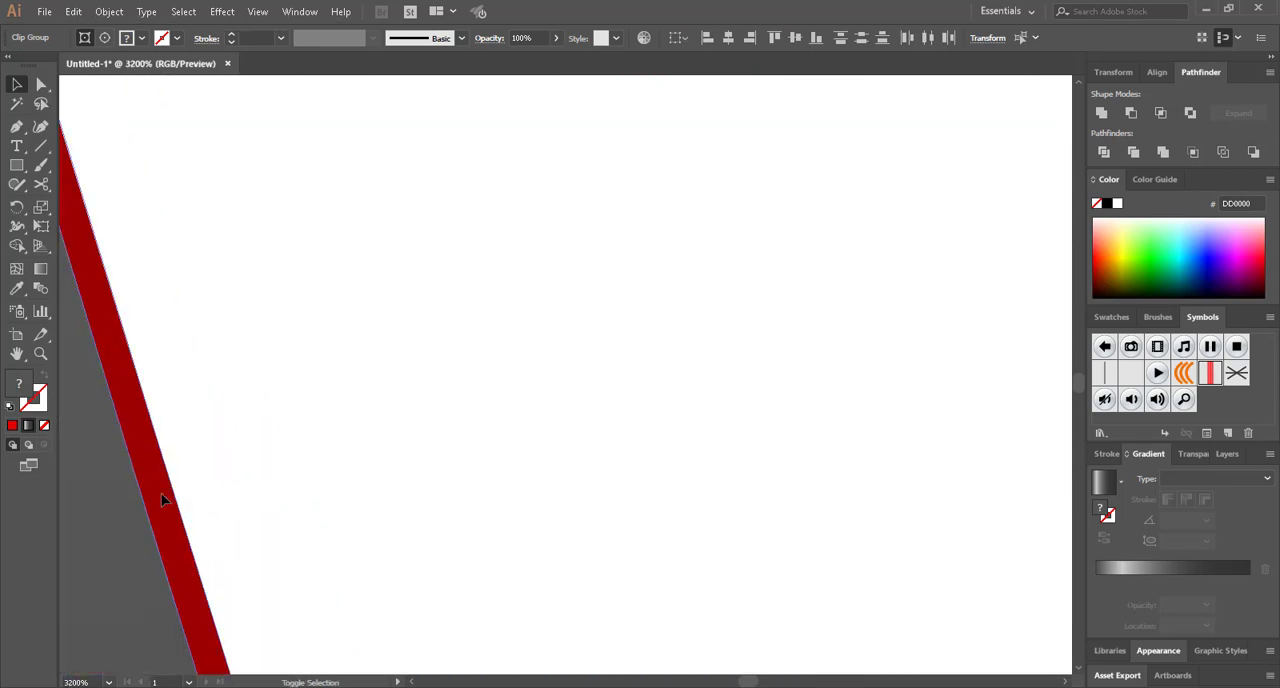
{"action": "scroll", "coordinate": [175, 498], "scroll_direction": "down", "scroll_amount": 4}
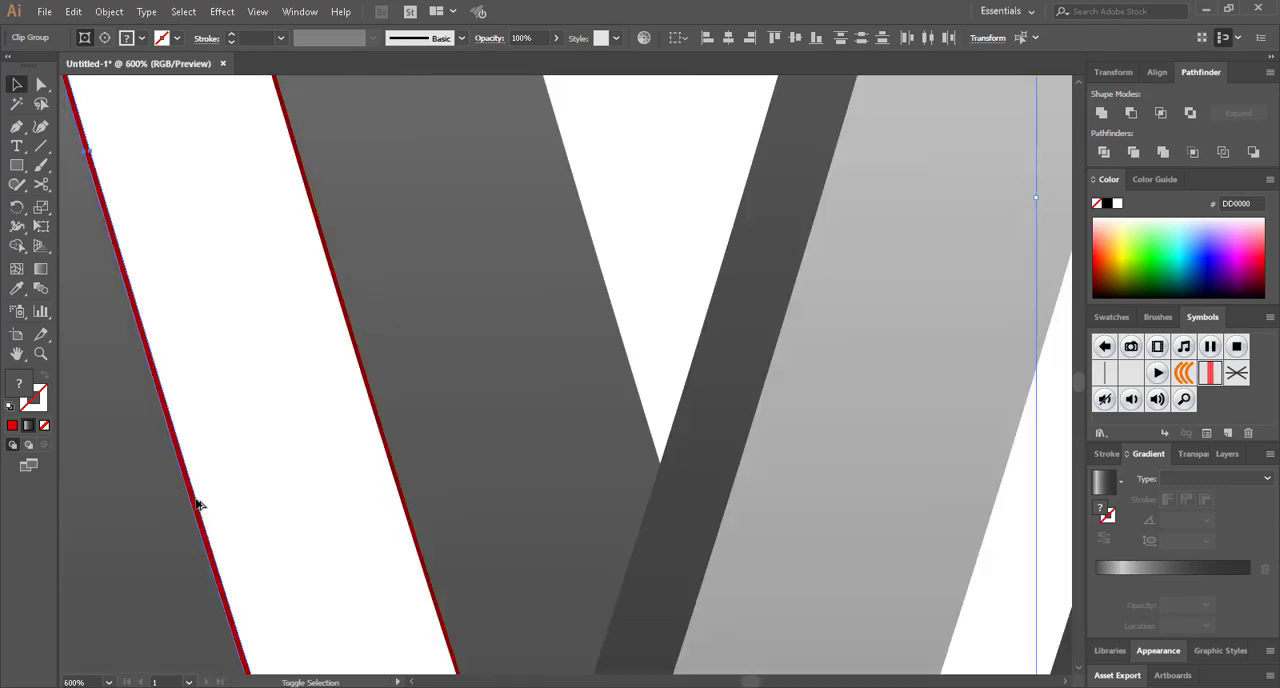
{"action": "scroll", "coordinate": [386, 471], "scroll_direction": "up", "scroll_amount": 2}
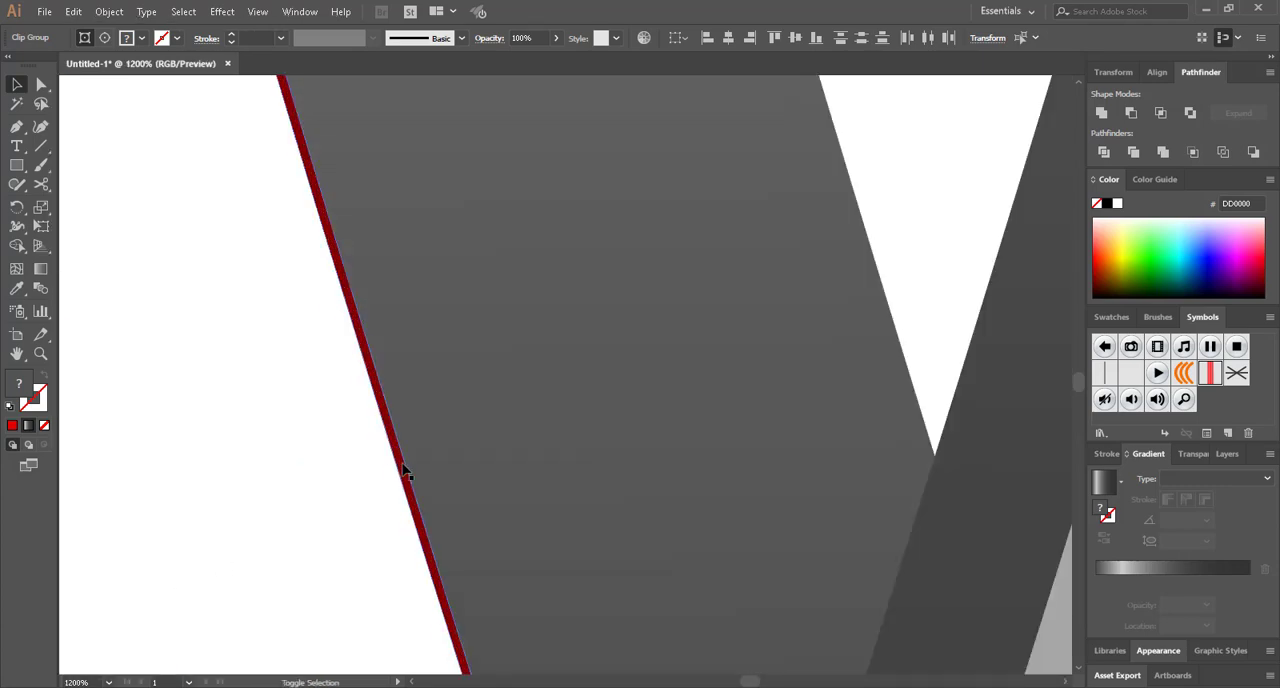
{"action": "scroll", "coordinate": [398, 462], "scroll_direction": "down", "scroll_amount": 11}
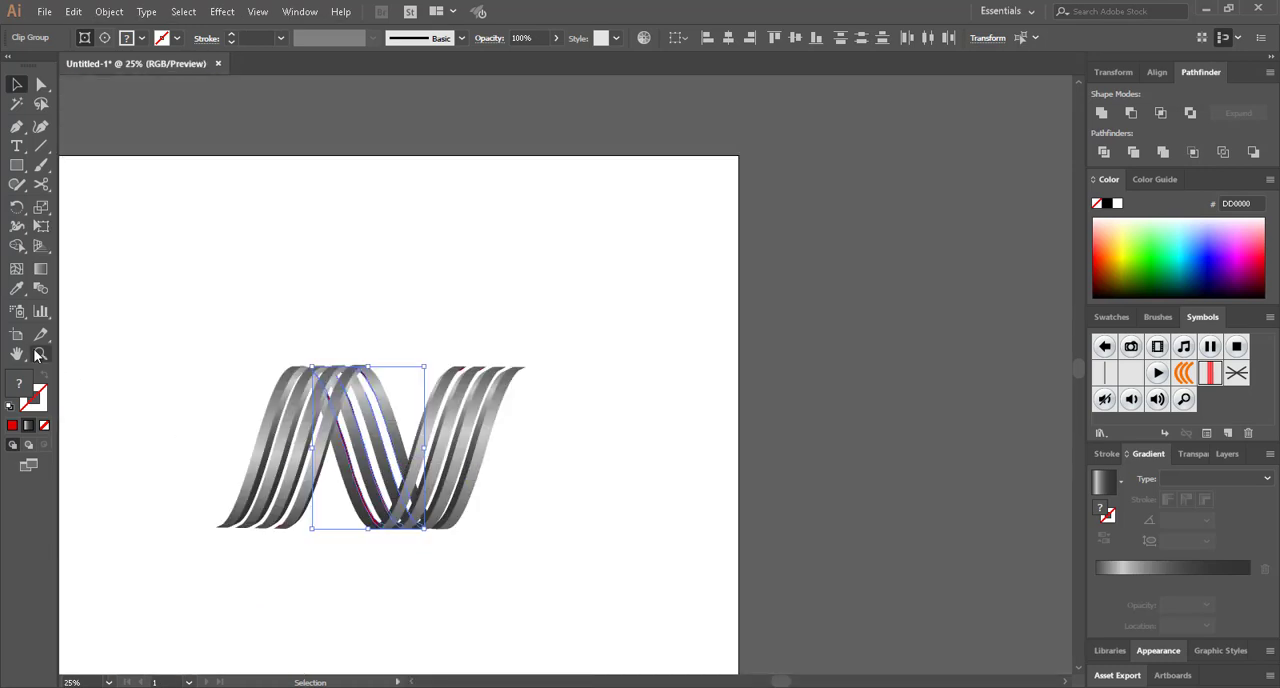
Apply the darker grey gradient sample to the middle diagonal's selected side faces with the Eyedropper
{"action": "left_click", "coordinate": [17, 288]}
{"action": "scroll", "coordinate": [223, 320], "scroll_direction": "left", "scroll_amount": 4}
{"action": "left_click", "coordinate": [214, 305]}
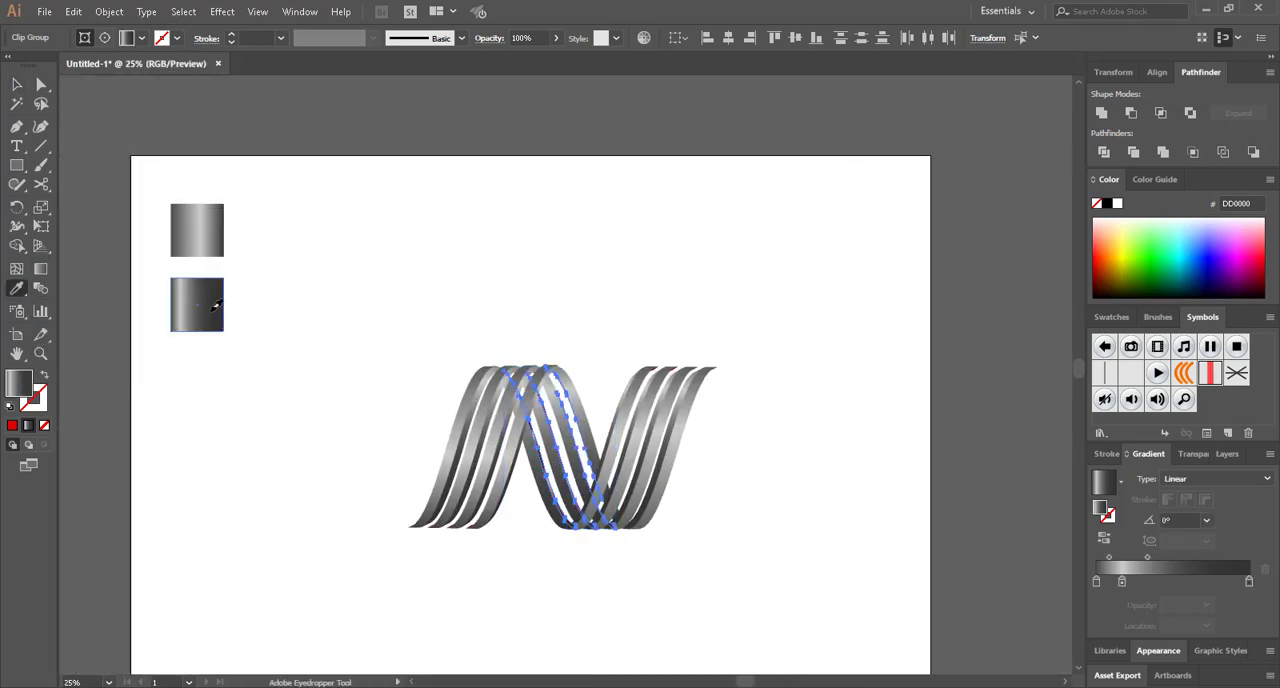
Redraw the middle diagonal's side-face gradient diagonally downwards at about -115° and deselect
{"action": "left_click", "coordinate": [40, 269]}
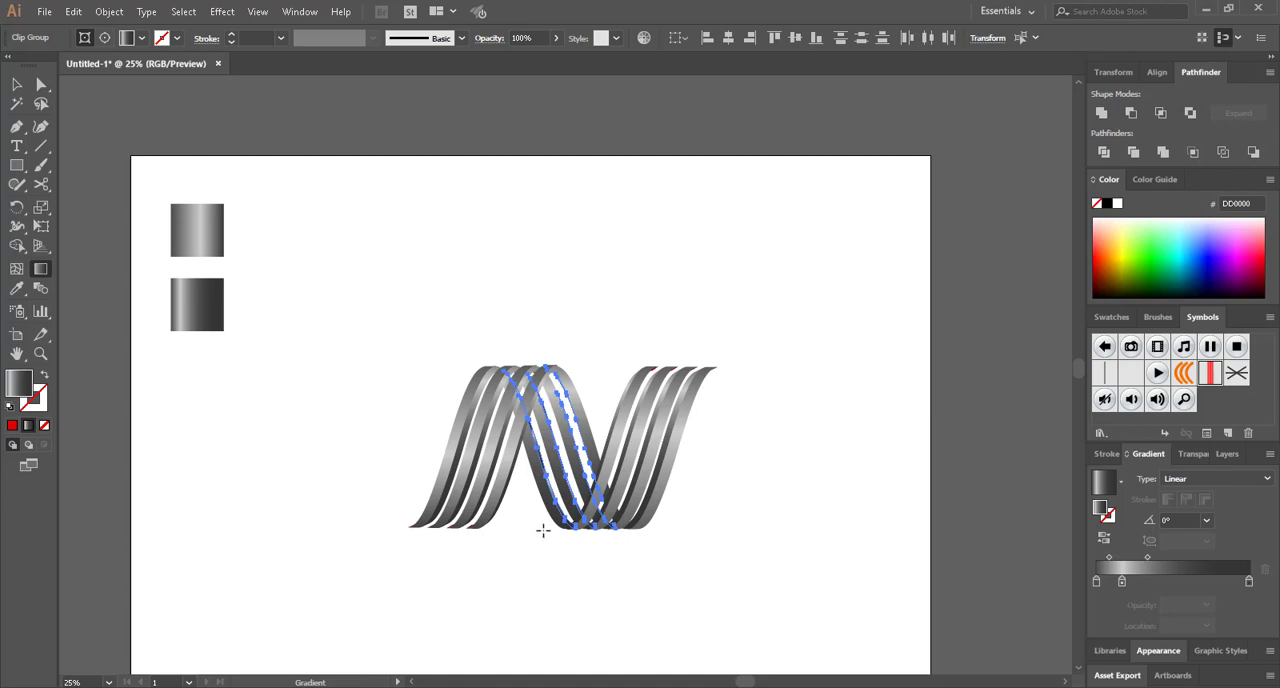
{"action": "left_click_drag", "start_coordinate": [543, 530], "coordinate": [443, 594]}
{"action": "scroll", "coordinate": [577, 390], "scroll_direction": "up", "scroll_amount": 3}
{"action": "scroll", "coordinate": [440, 586], "scroll_direction": "down", "scroll_amount": 2}
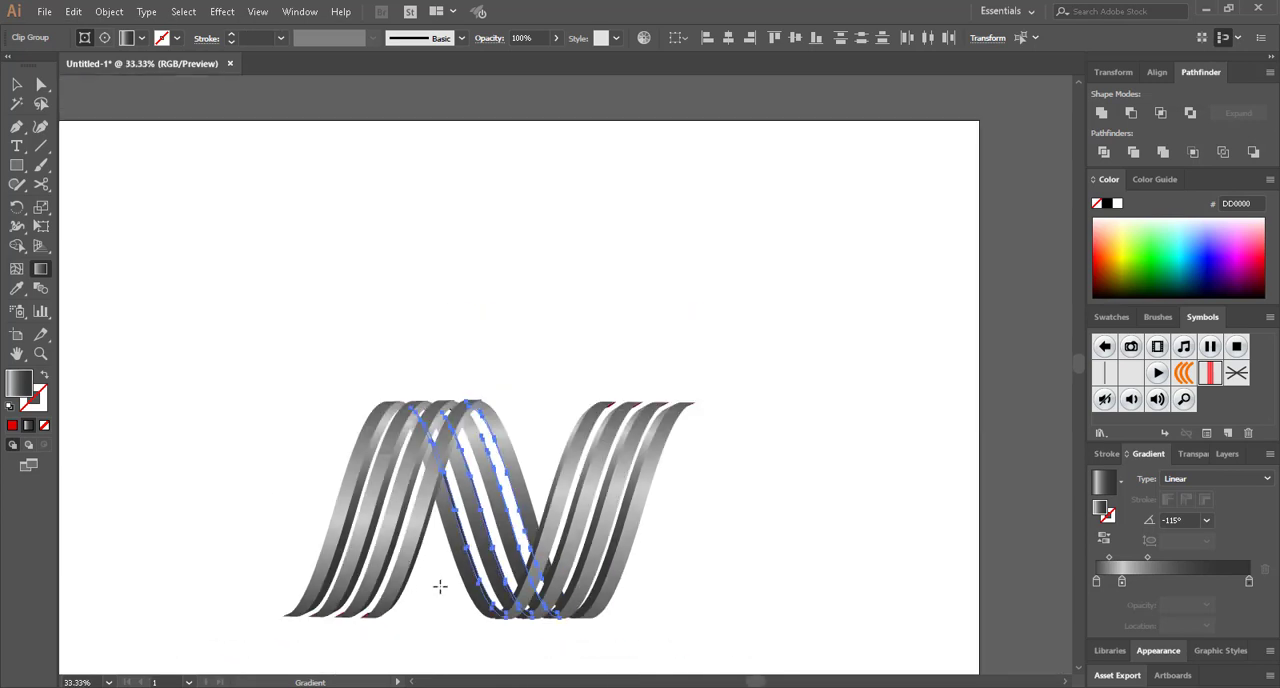
{"action": "key", "text": "a"}
{"action": "left_click", "coordinate": [454, 613]}
Move the whole N logo up and to the left on the artboard, enlarge it slightly and deselect
{"action": "scroll", "coordinate": [454, 614], "scroll_direction": "down", "scroll_amount": 2}
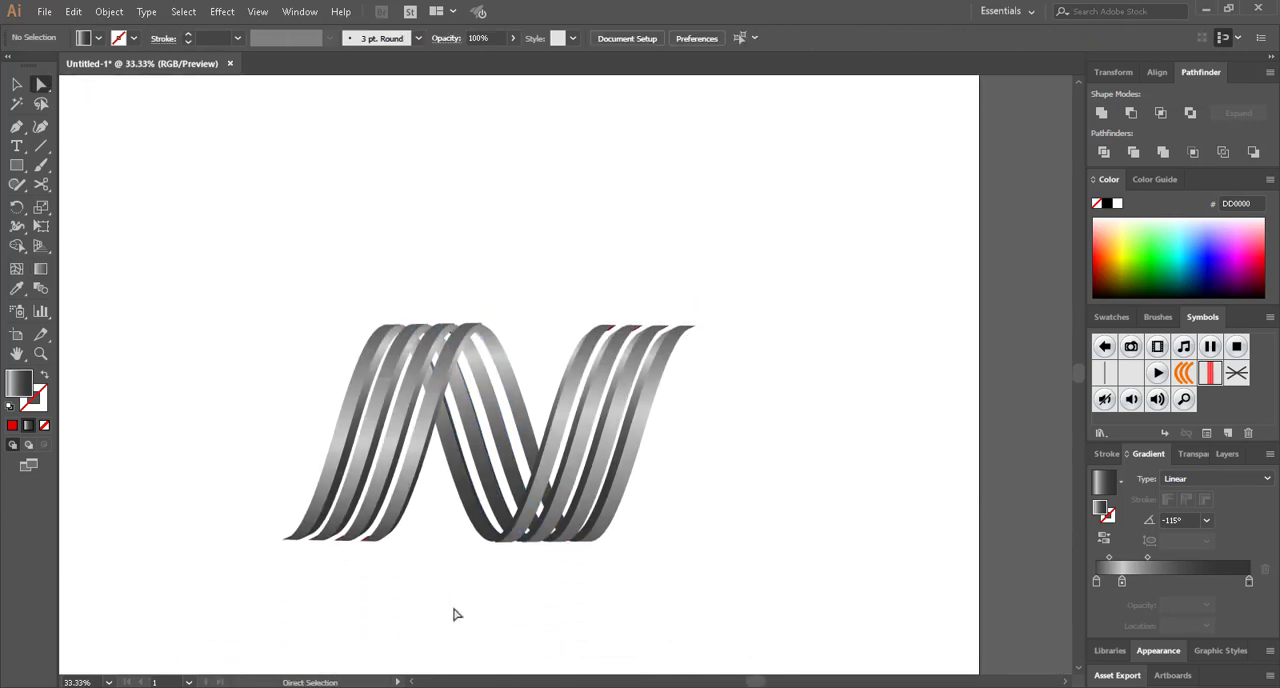
{"action": "scroll", "coordinate": [454, 615], "scroll_direction": "up", "scroll_amount": 1}
{"action": "scroll", "coordinate": [454, 614], "scroll_direction": "down", "scroll_amount": 2}
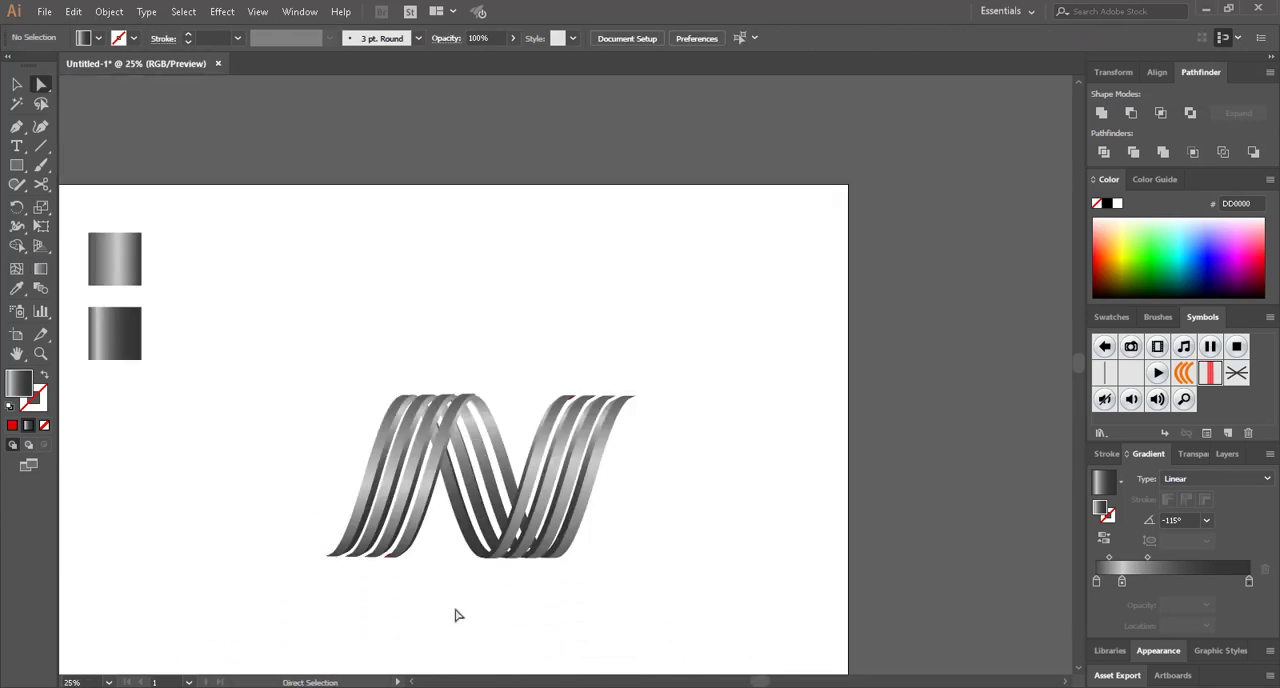
{"action": "scroll", "coordinate": [455, 615], "scroll_direction": "down", "scroll_amount": 1}
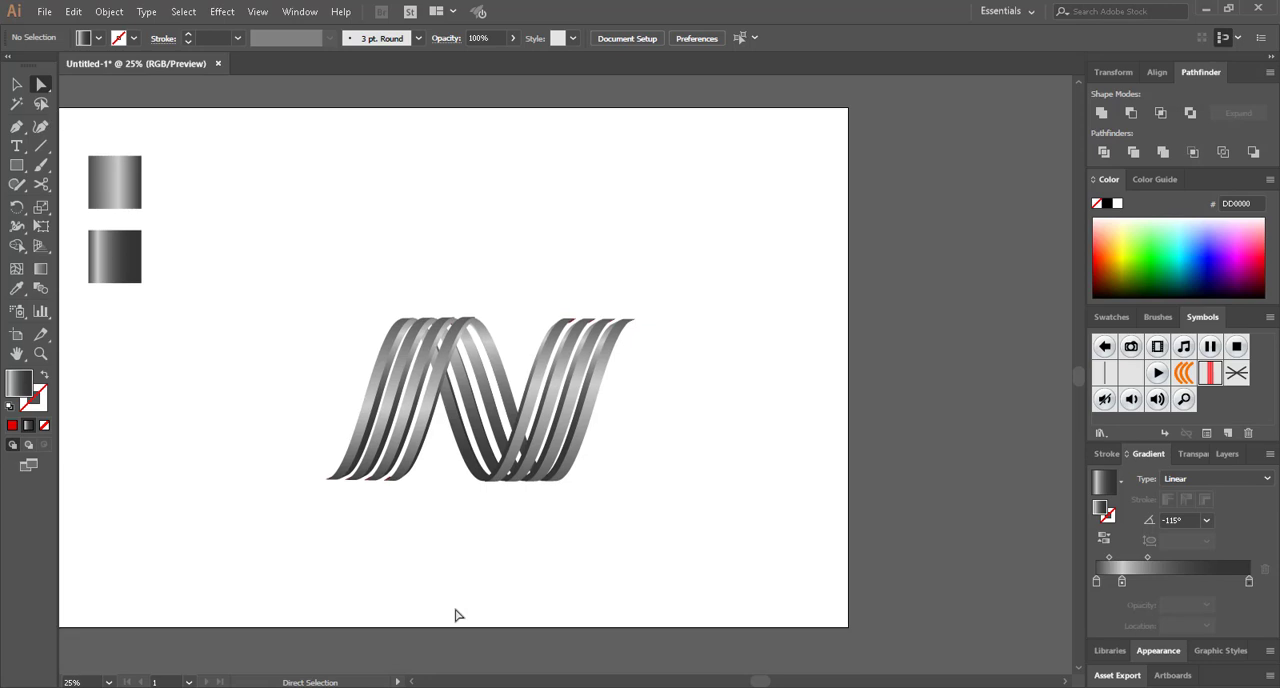
{"action": "left_click", "coordinate": [21, 88]}
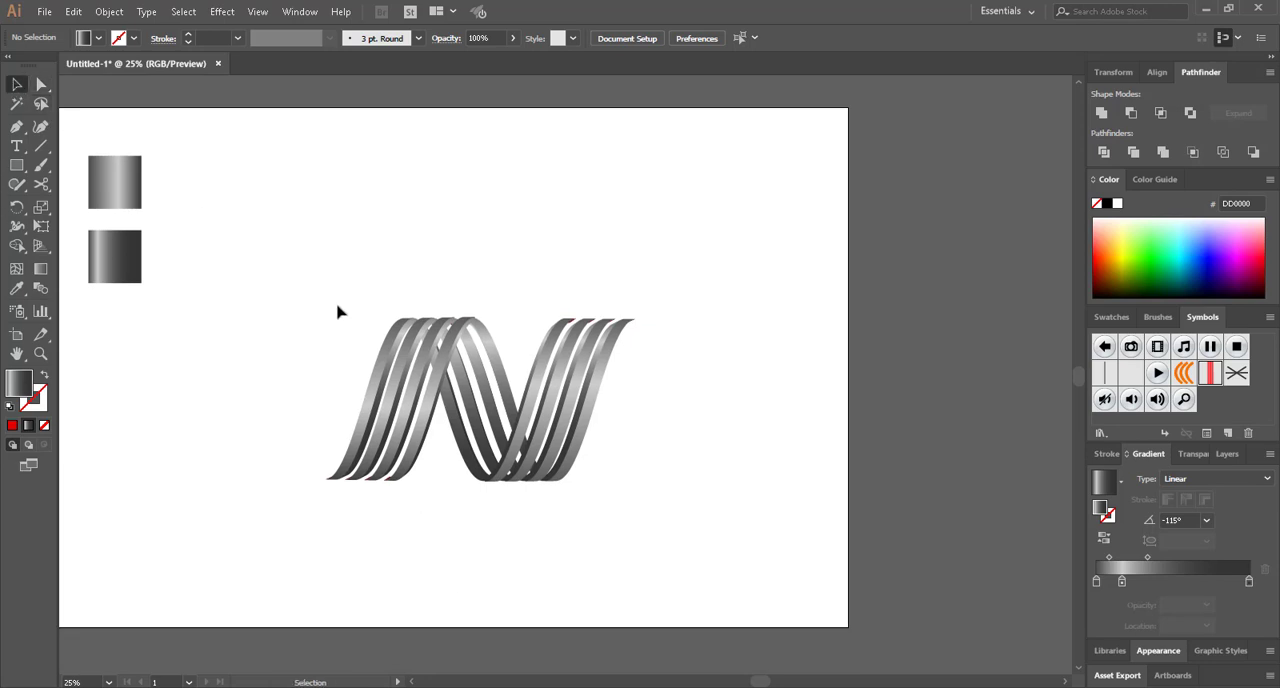
{"action": "scroll", "coordinate": [337, 312], "scroll_direction": "up", "scroll_amount": 1}
{"action": "left_click_drag", "start_coordinate": [336, 288], "coordinate": [484, 383]}
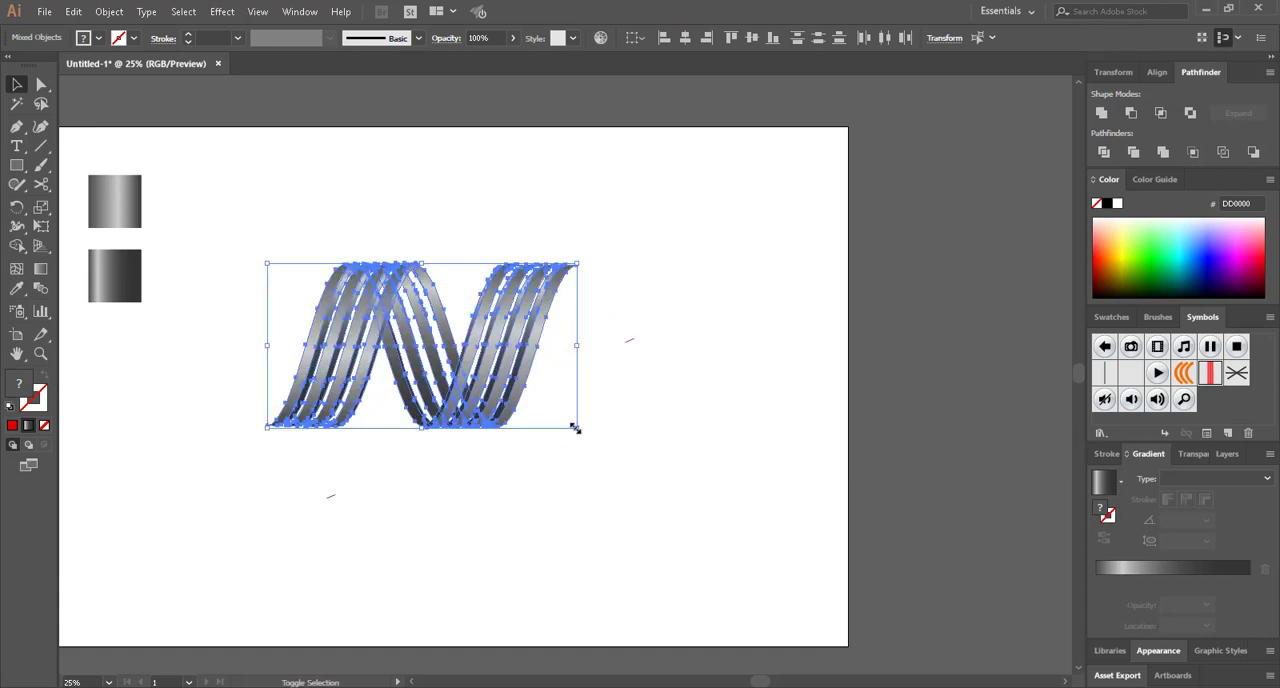
{"action": "left_click_drag", "start_coordinate": [575, 428], "coordinate": [617, 449]}
{"action": "left_click", "coordinate": [653, 457]}
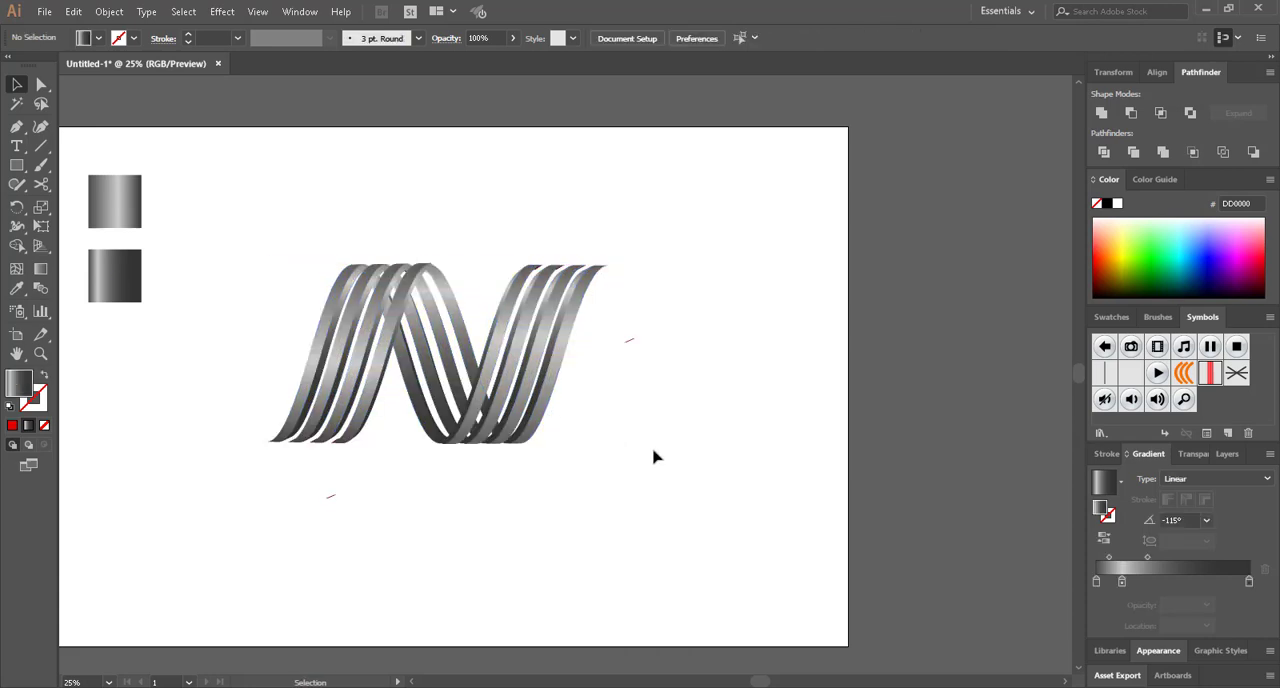
Hide the interface panels and examine the recoloured N logo on the artboard
{"action": "scroll", "coordinate": [378, 334], "scroll_direction": "up", "scroll_amount": 1}
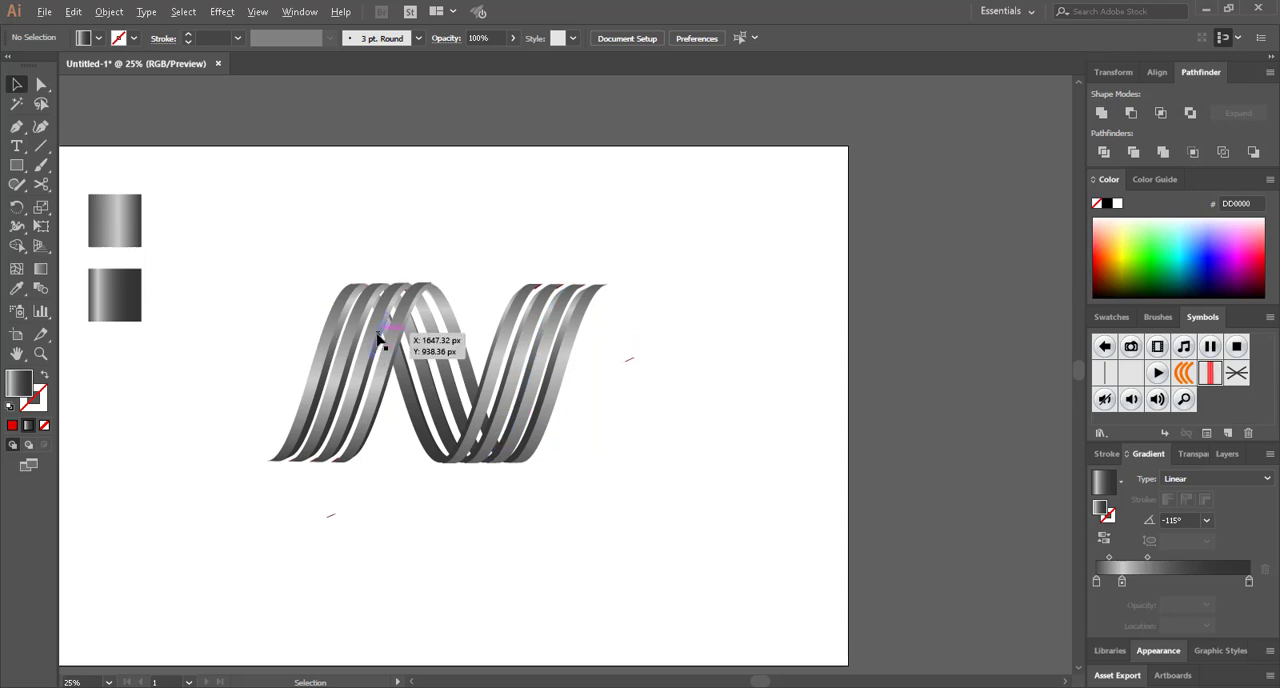
{"action": "scroll", "coordinate": [378, 335], "scroll_direction": "up", "scroll_amount": 1}
{"action": "scroll", "coordinate": [387, 339], "scroll_direction": "up", "scroll_amount": 1}
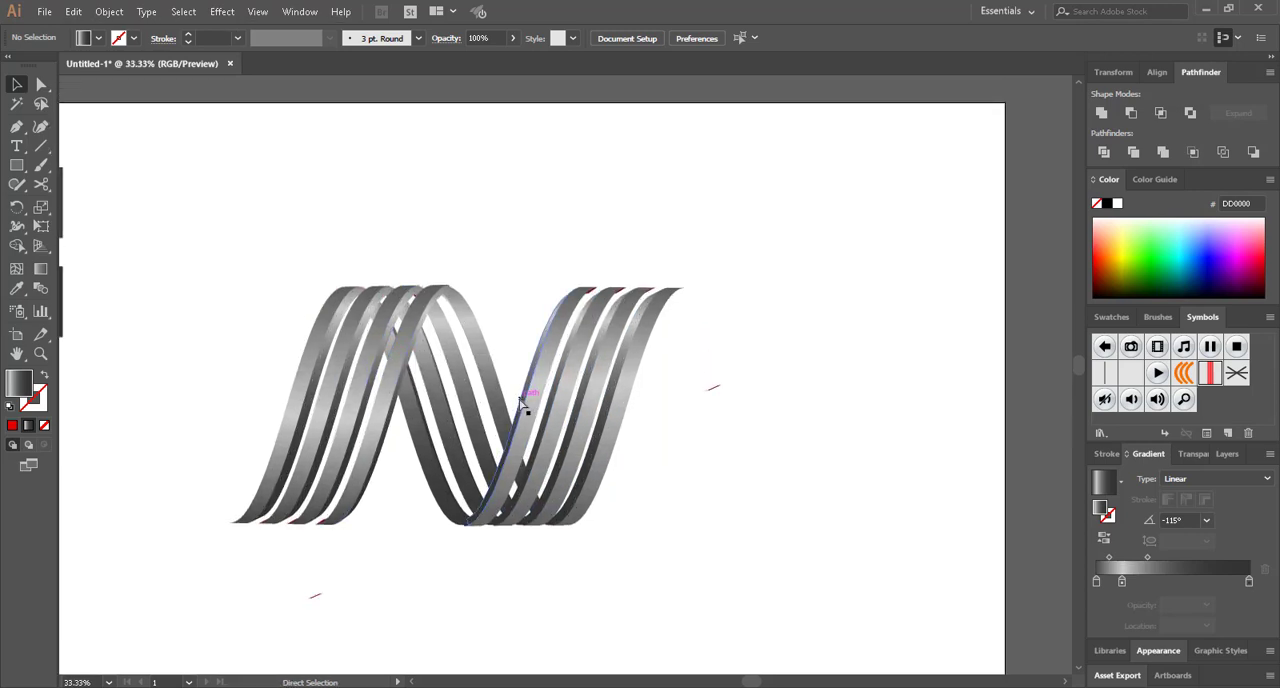
{"action": "scroll", "coordinate": [520, 408], "scroll_direction": "left", "scroll_amount": 2}
{"action": "key", "text": "Tab"}
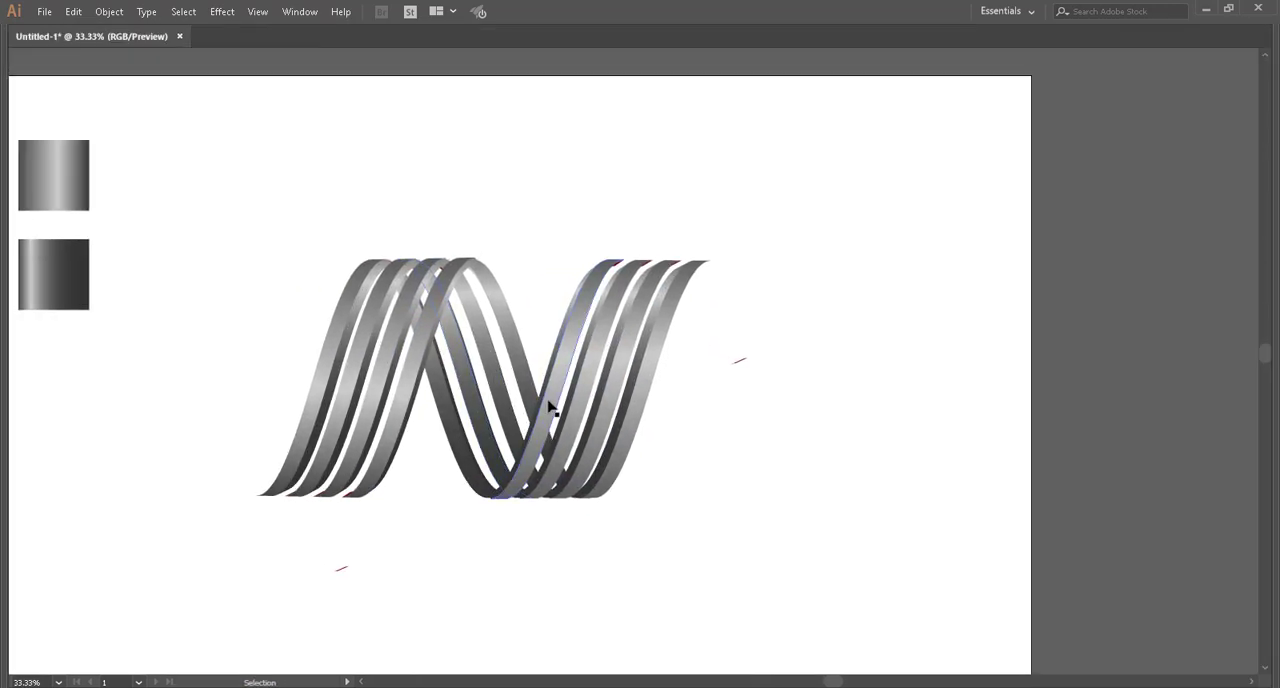